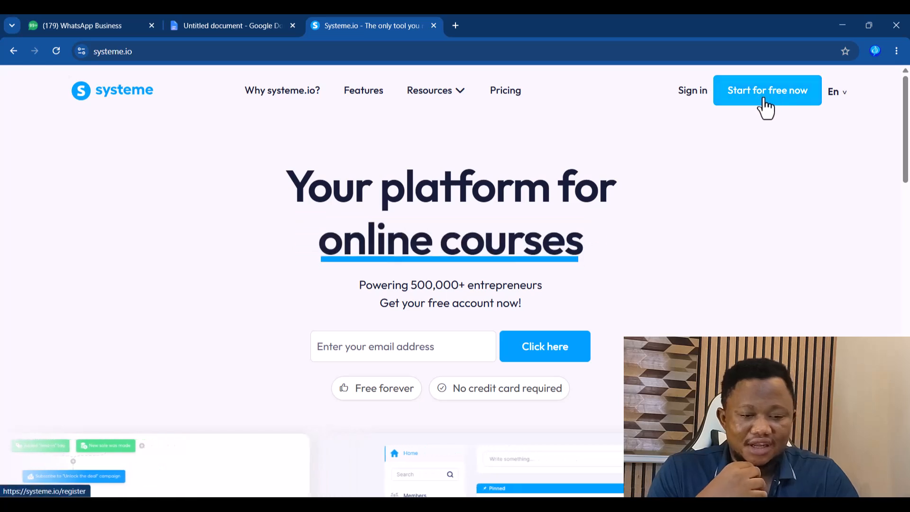
- Log in to systeme.io with the business Google account to reach the dashboard with 4 new leads
{"action": "left_click", "coordinate": [362, 351]}
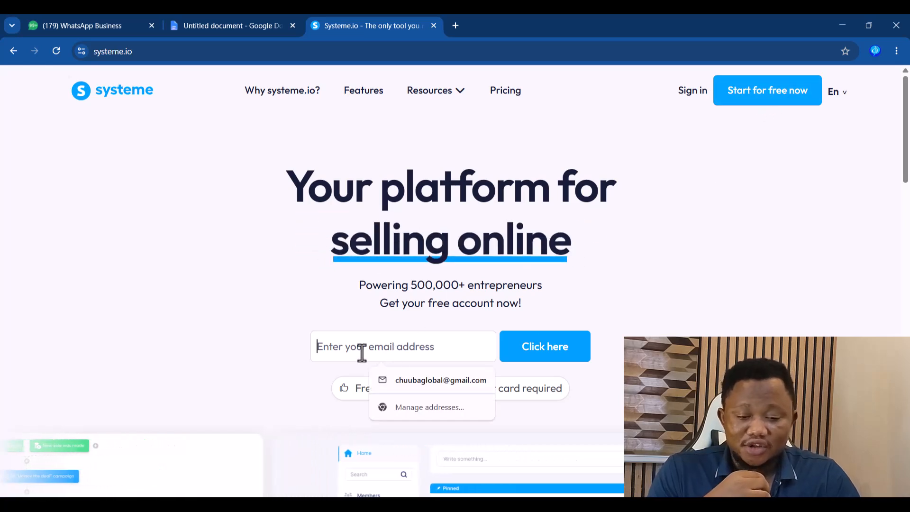
{"action": "left_click", "coordinate": [569, 353]}
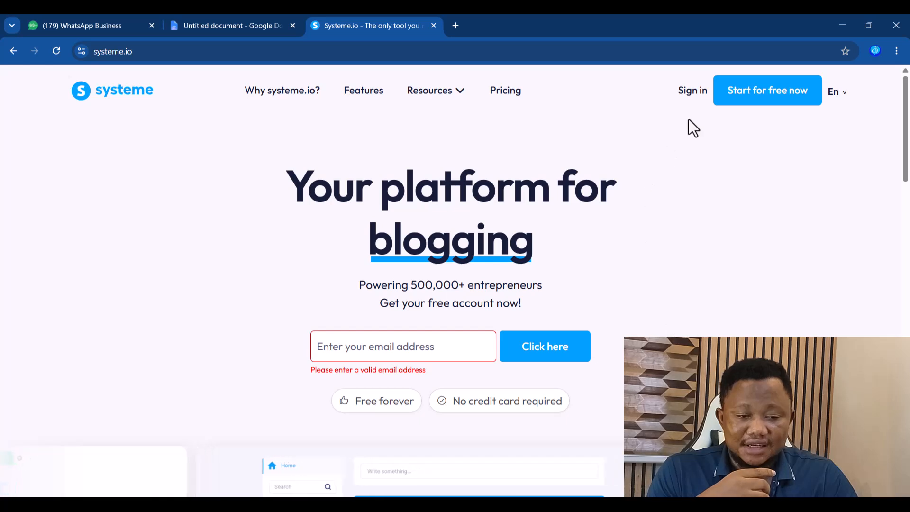
{"action": "left_click", "coordinate": [690, 91]}
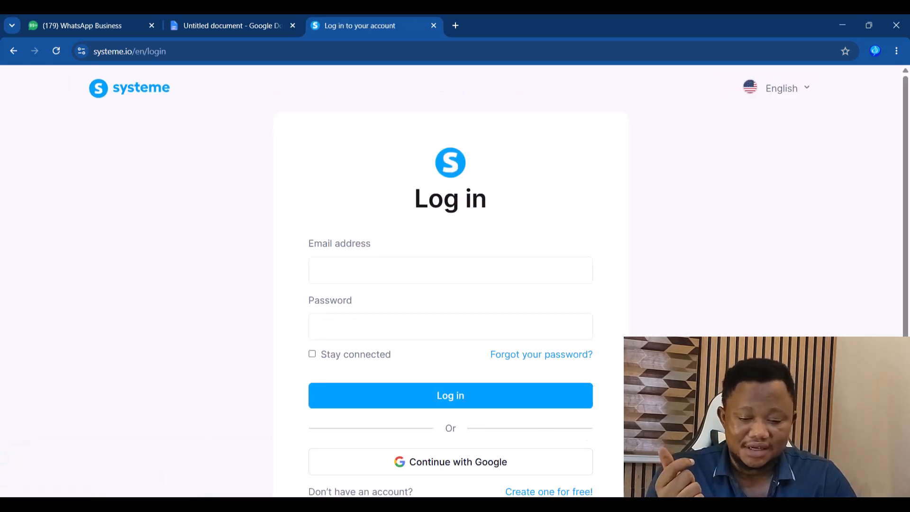
{"action": "left_click", "coordinate": [456, 474]}
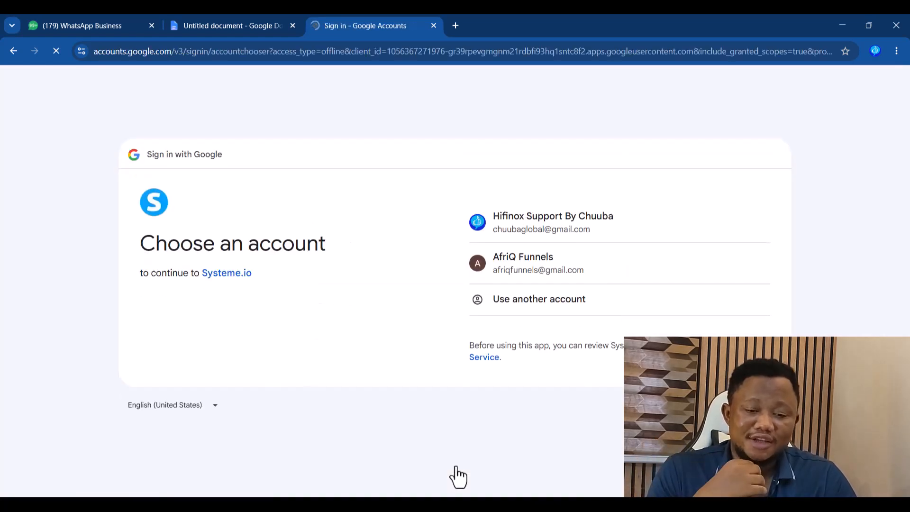
{"action": "left_click", "coordinate": [537, 260]}
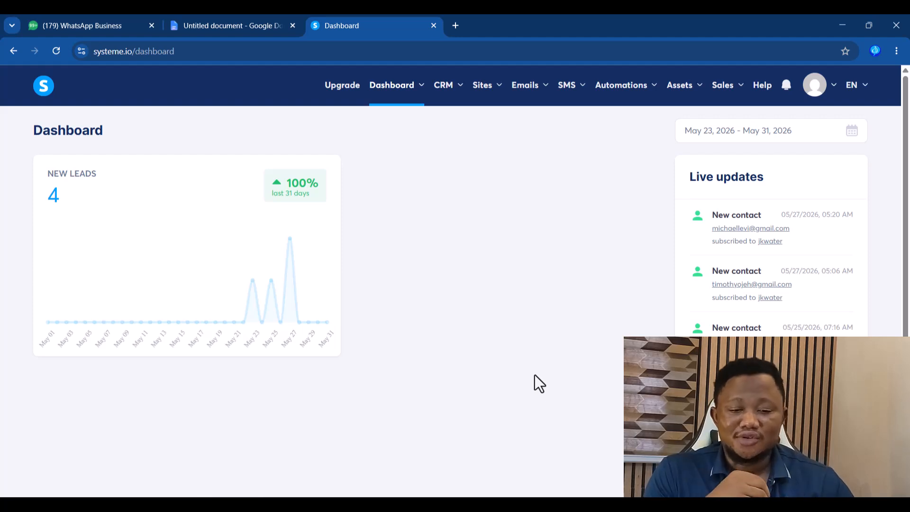
- Open Sites > Sales funnels and start a new funnel, focusing the Create funnel Name field
{"action": "mouse_move", "coordinate": [488, 101]}
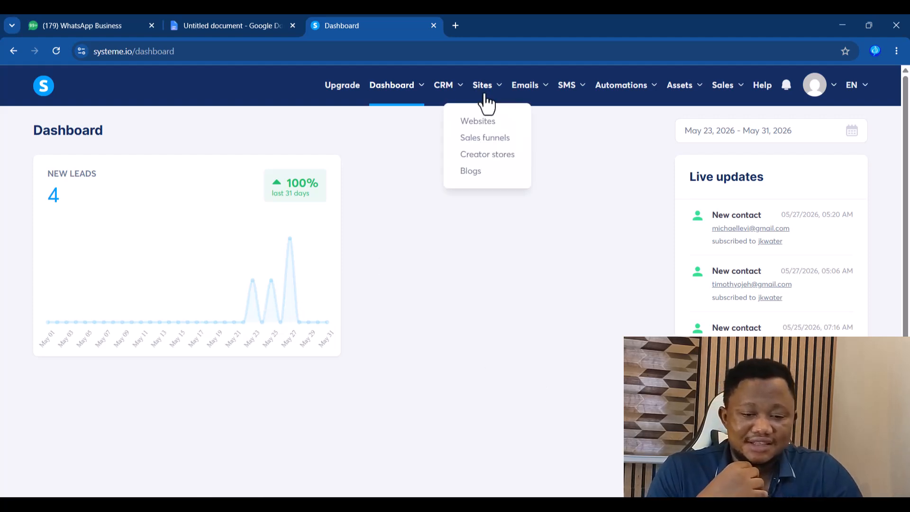
{"action": "left_click", "coordinate": [487, 145]}
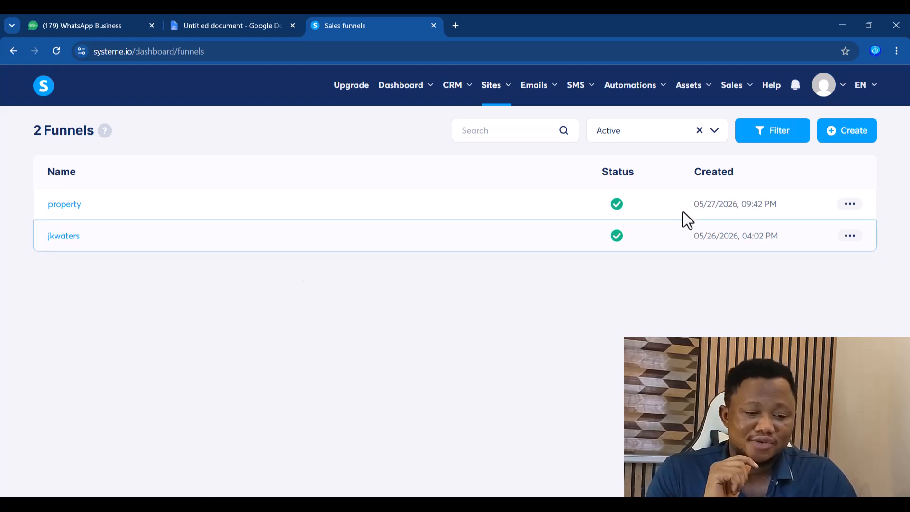
{"action": "left_click", "coordinate": [856, 142]}
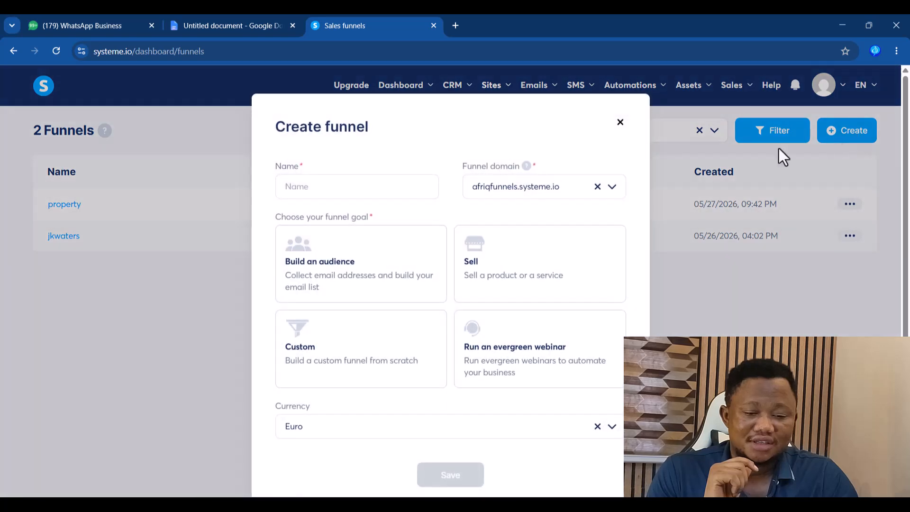
{"action": "left_click", "coordinate": [363, 190]}
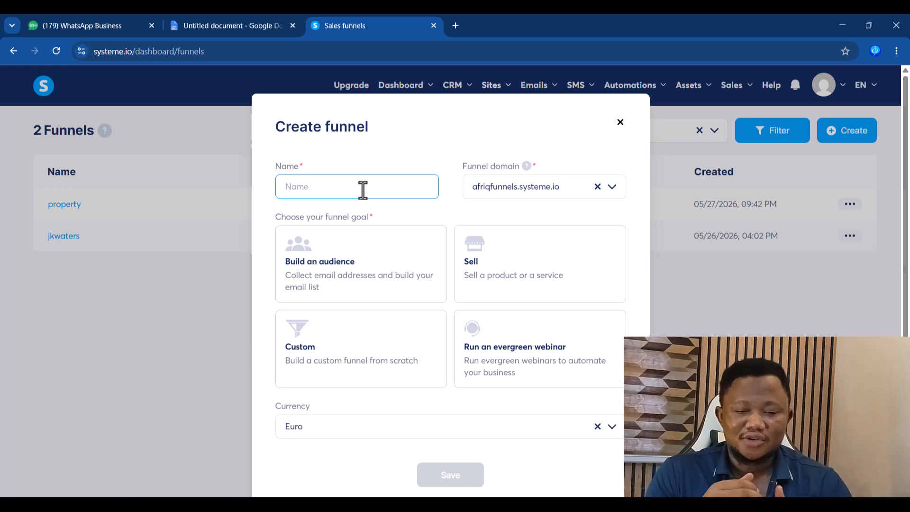
- Search Google for 'best product to sell in lagos nigeria' in a new tab and view Images
{"action": "left_click", "coordinate": [455, 25]}
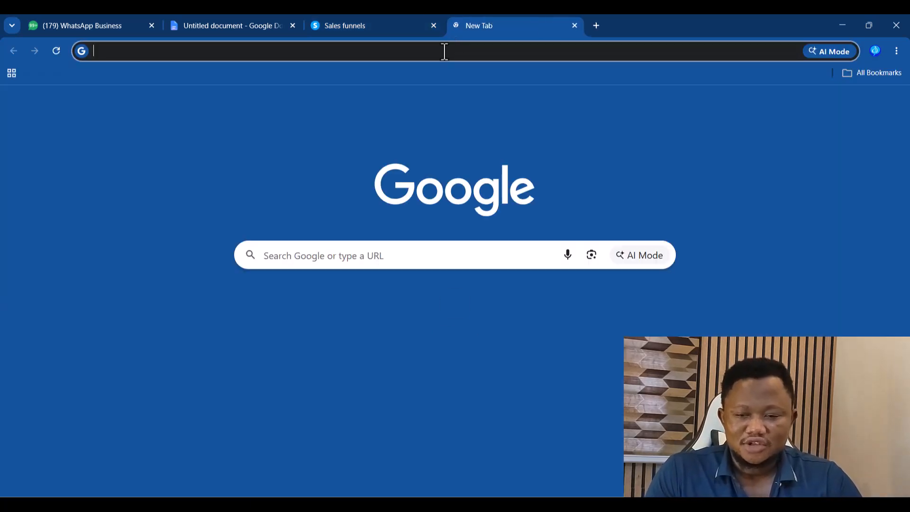
{"action": "type", "text": "best "}
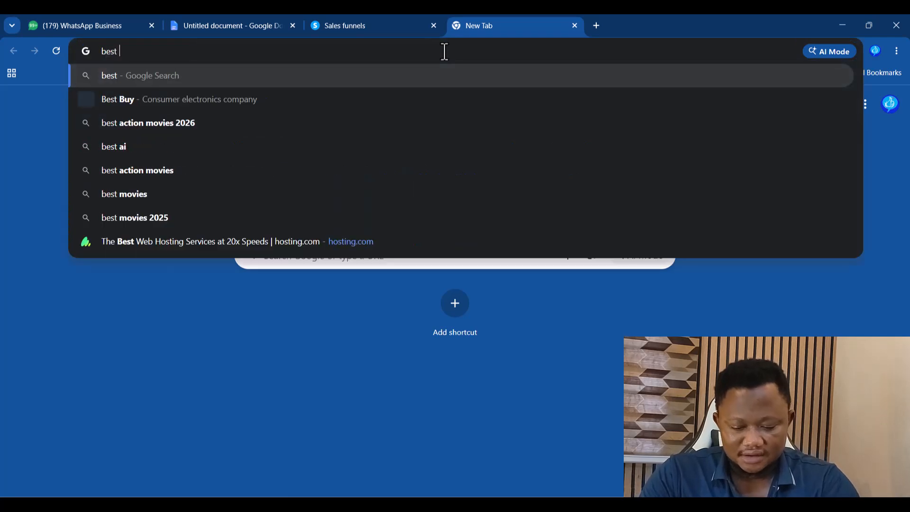
{"action": "type", "text": "product to se"}
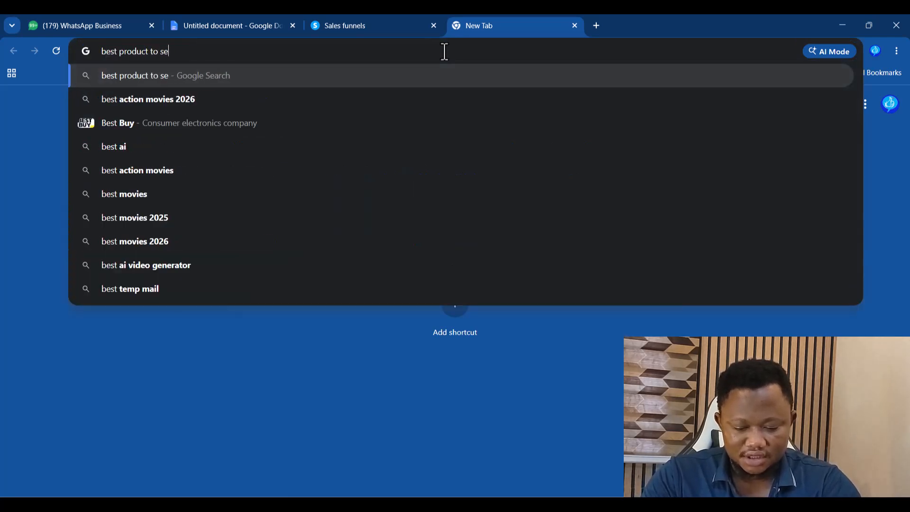
{"action": "type", "text": "ll in lagos "}
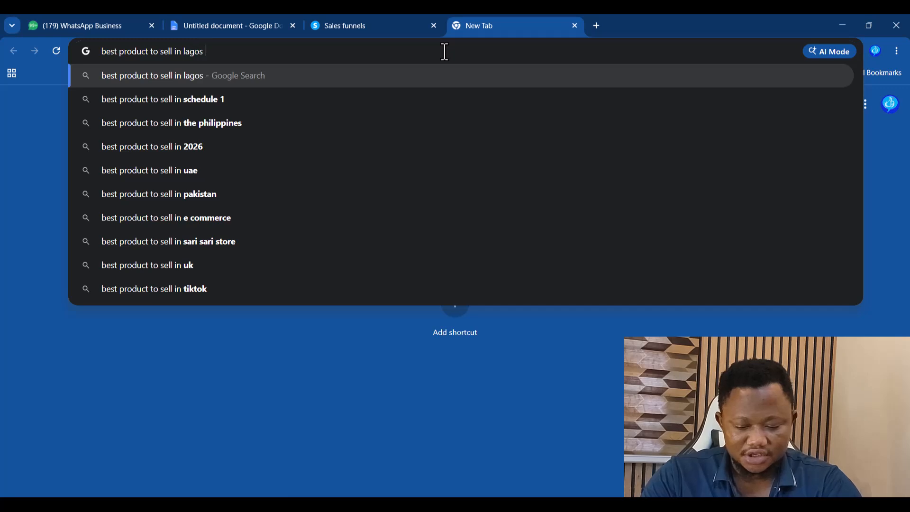
{"action": "type", "text": "nigeria"}
{"action": "key", "text": "Return"}
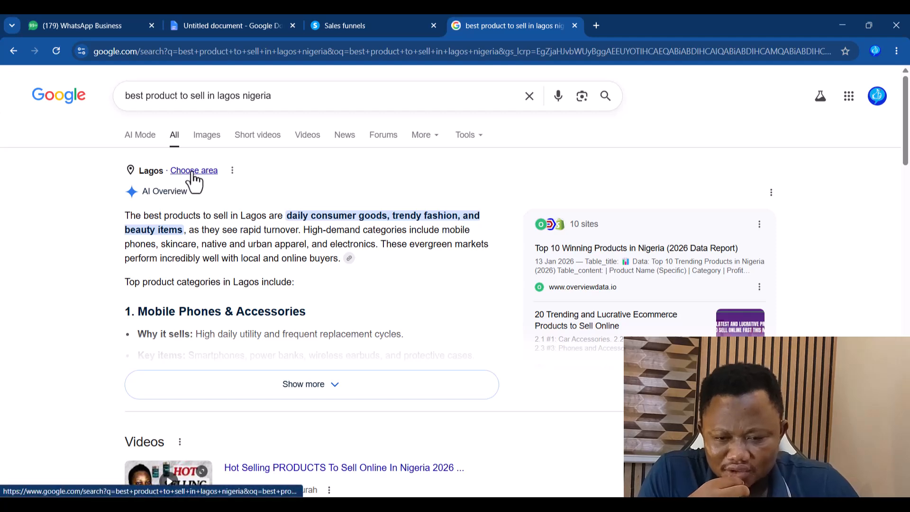
{"action": "left_click", "coordinate": [206, 137]}
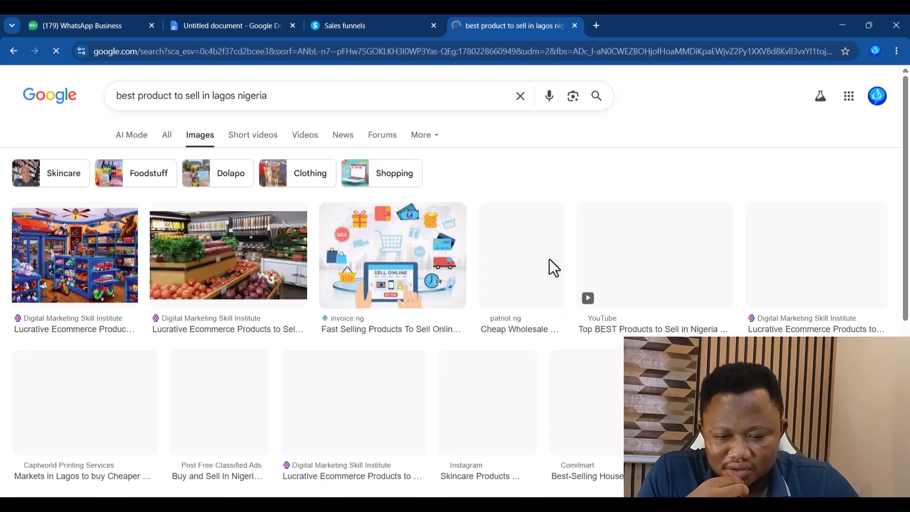
- Save the invoice.ng image best-selling-online-products-in-nigeria.jpg to Downloads and close its tab
{"action": "left_click", "coordinate": [405, 268]}
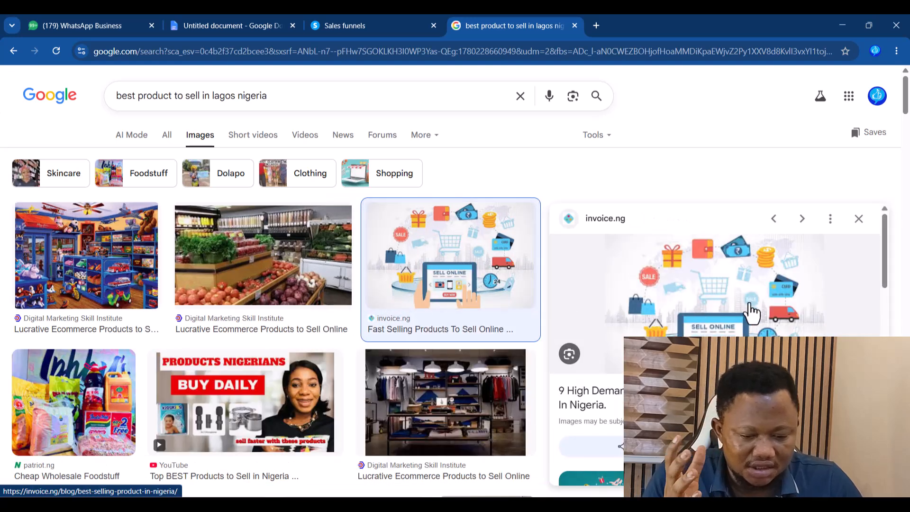
{"action": "right_click", "coordinate": [719, 291]}
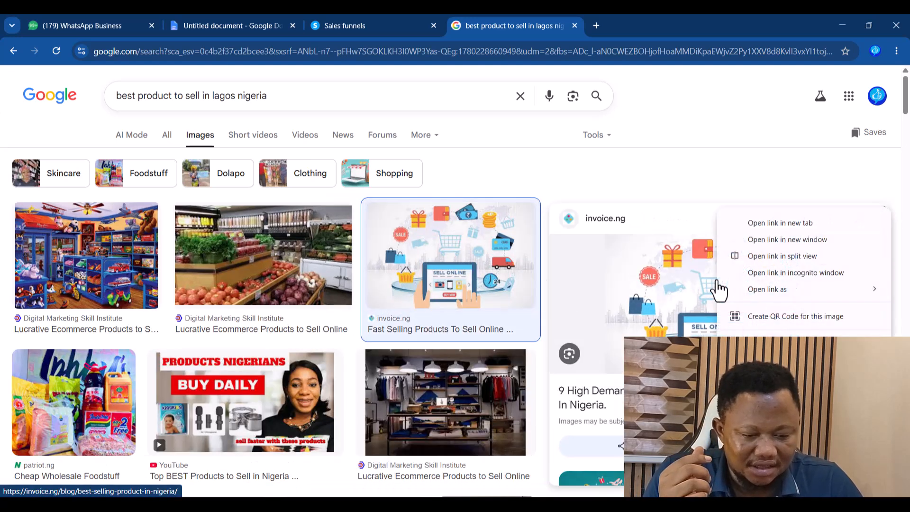
{"action": "left_click", "coordinate": [780, 223]}
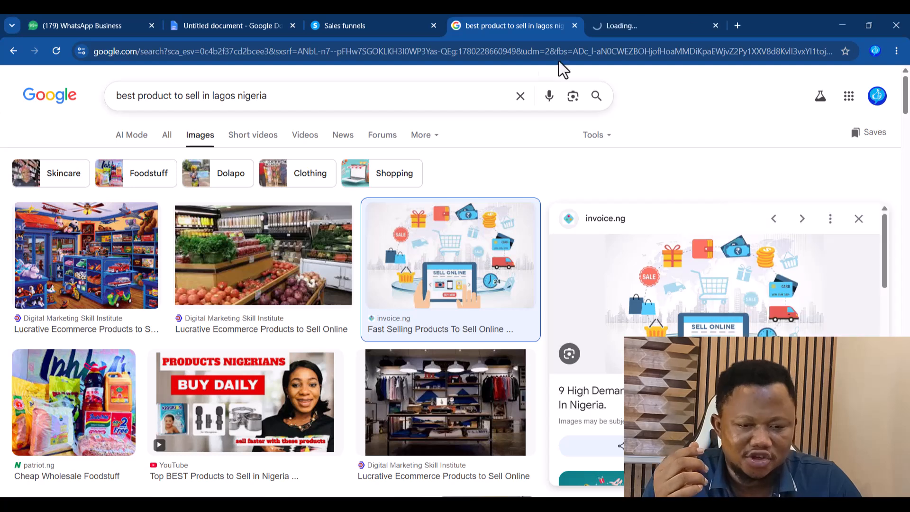
{"action": "left_click", "coordinate": [635, 24]}
{"action": "right_click", "coordinate": [471, 248]}
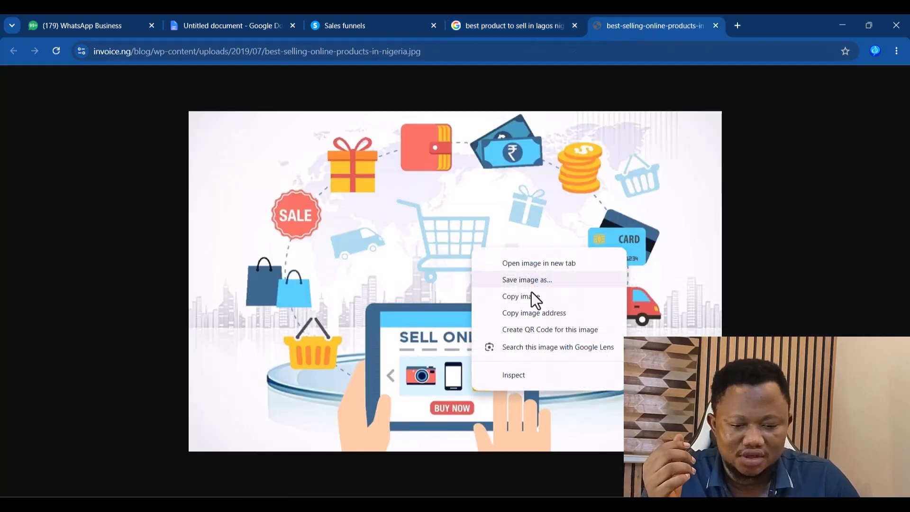
{"action": "left_click", "coordinate": [527, 283]}
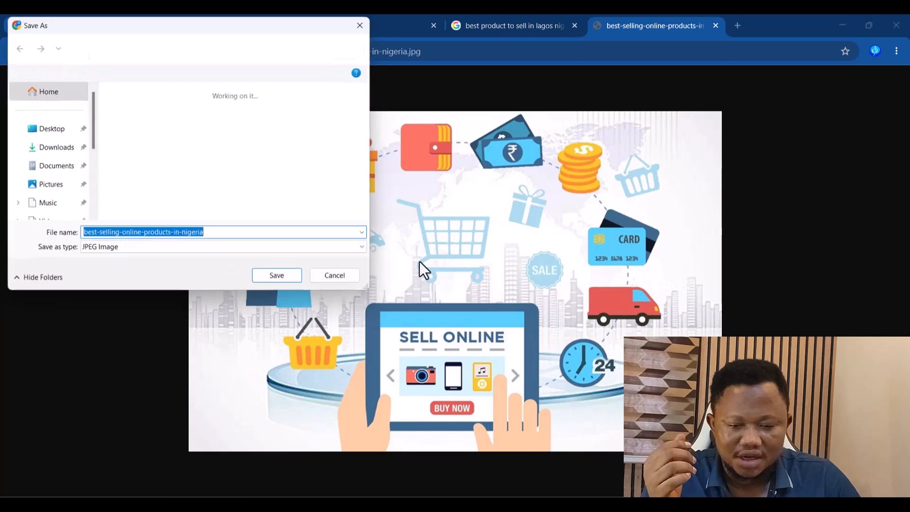
{"action": "left_click", "coordinate": [284, 283]}
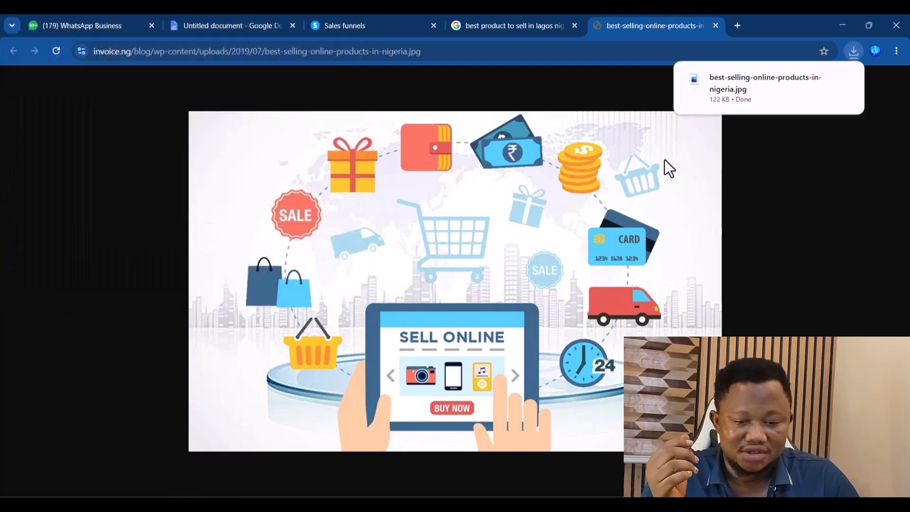
{"action": "left_click", "coordinate": [716, 25]}
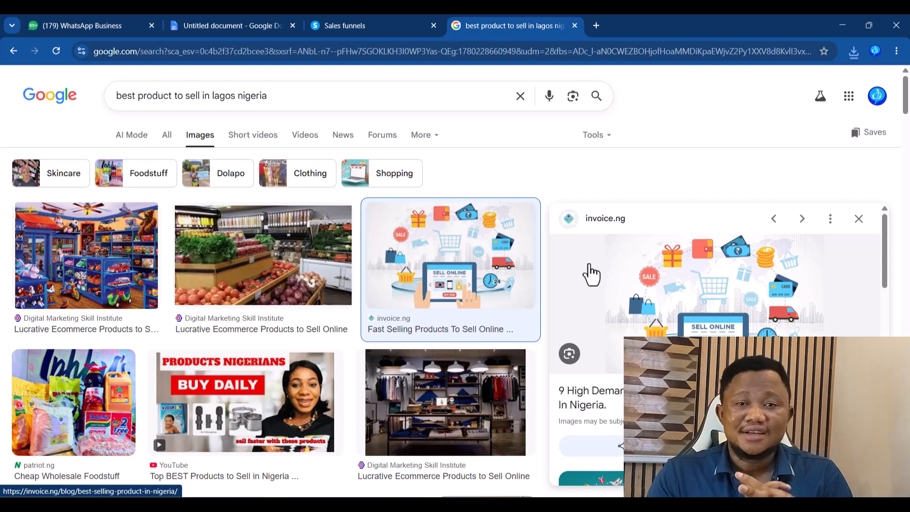
{"action": "scroll", "coordinate": [591, 274], "scroll_direction": "down", "scroll_amount": 3}
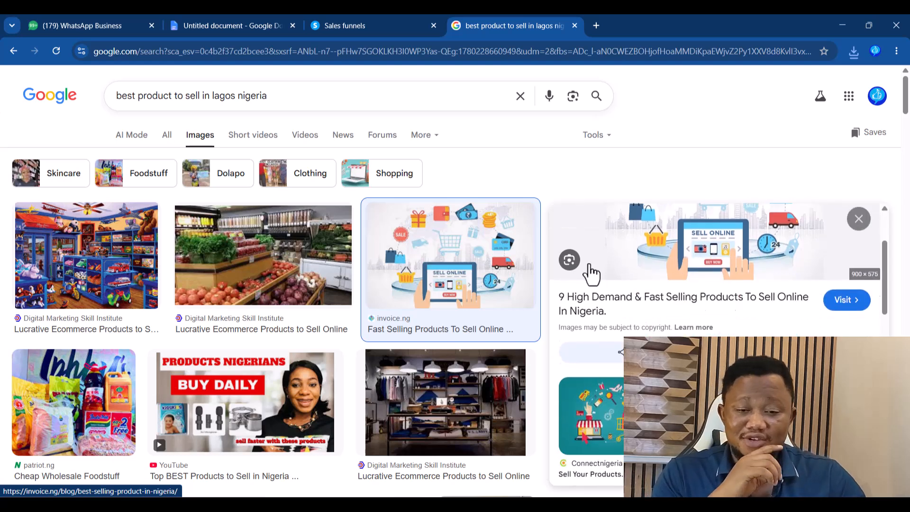
- Create the Custom-goal funnel freeinvoice on afriqfunnels.systeme.io with U.S. Dollar currency
{"action": "left_click", "coordinate": [575, 26]}
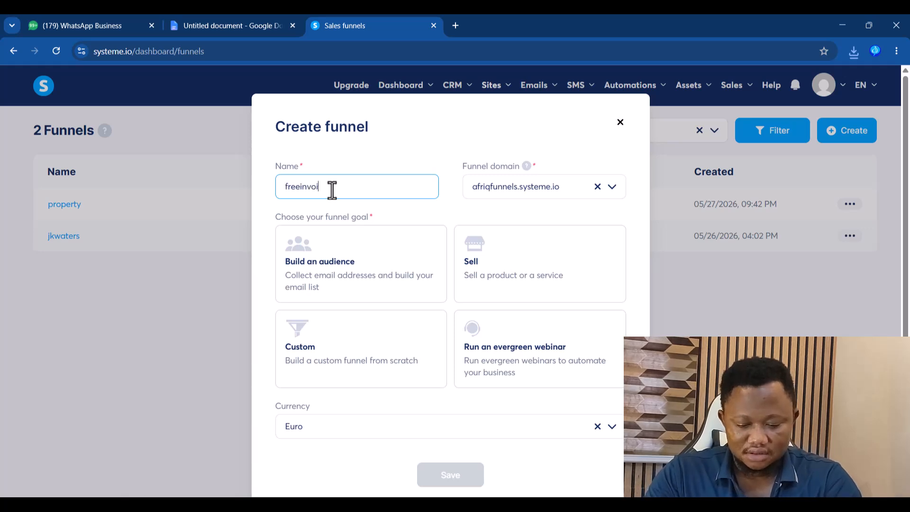
{"action": "left_click", "coordinate": [549, 195]}
{"action": "left_click", "coordinate": [538, 212]}
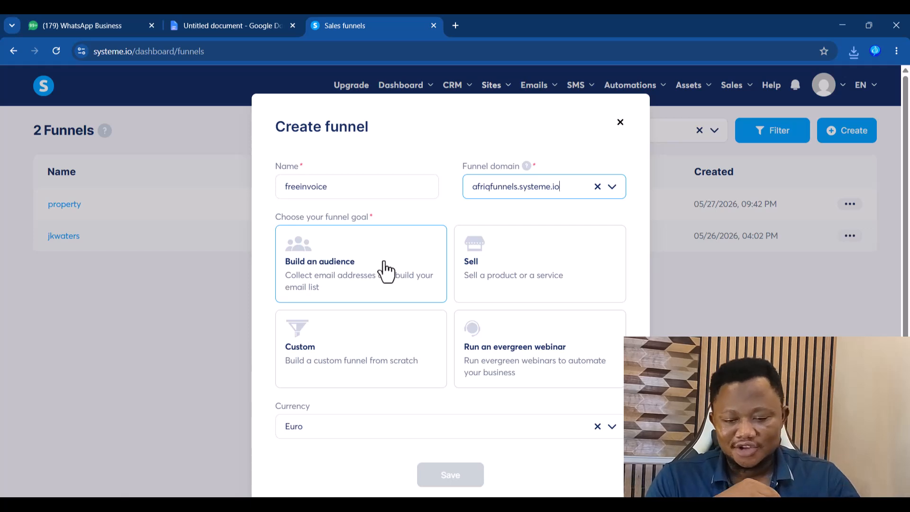
{"action": "left_click", "coordinate": [342, 364]}
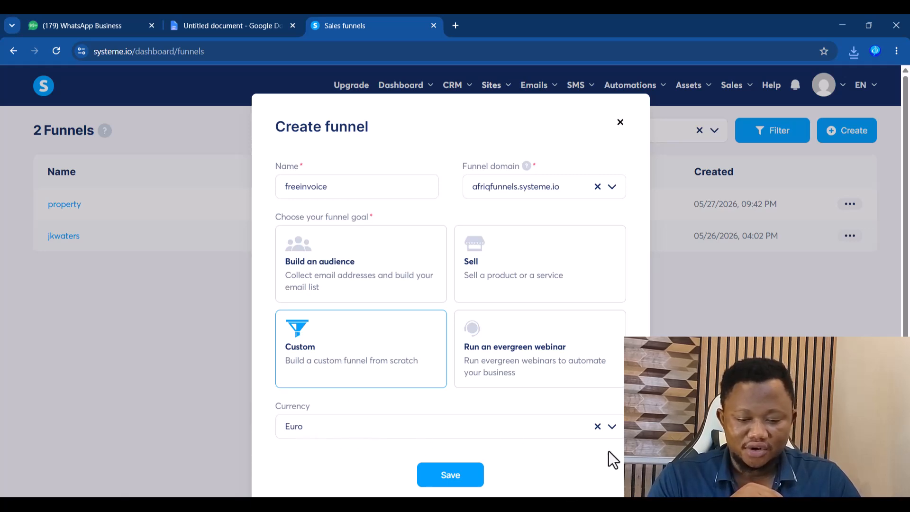
{"action": "left_click", "coordinate": [597, 427]}
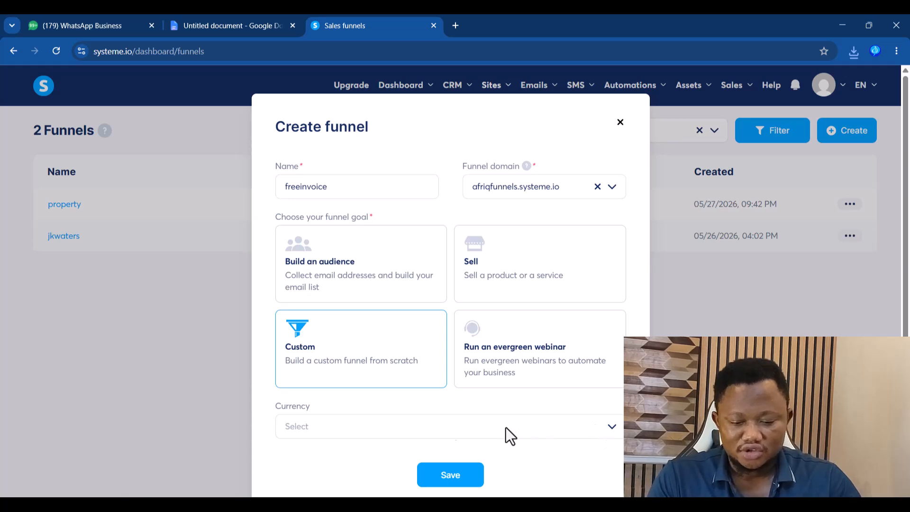
{"action": "left_click", "coordinate": [385, 426]}
{"action": "type", "text": "US"}
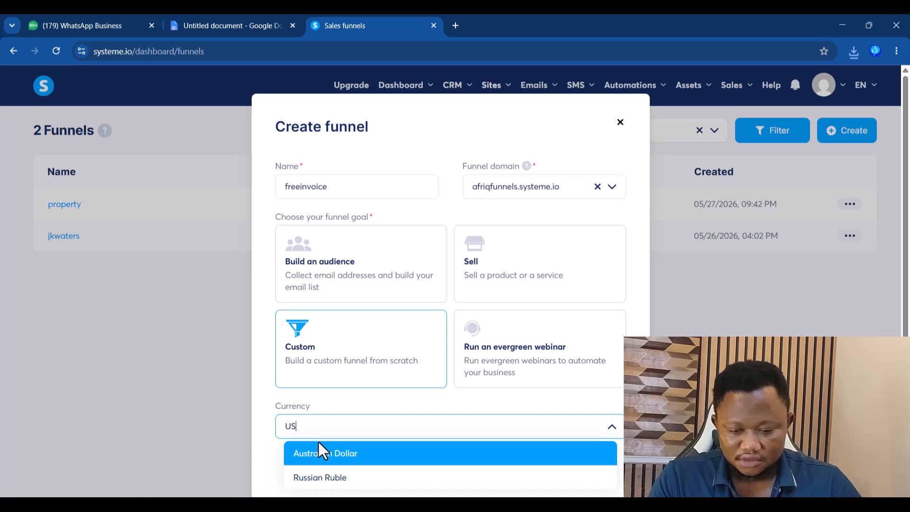
{"action": "type", "text": "."}
{"action": "key", "text": "BackSpace"}
{"action": "key", "text": "BackSpace"}
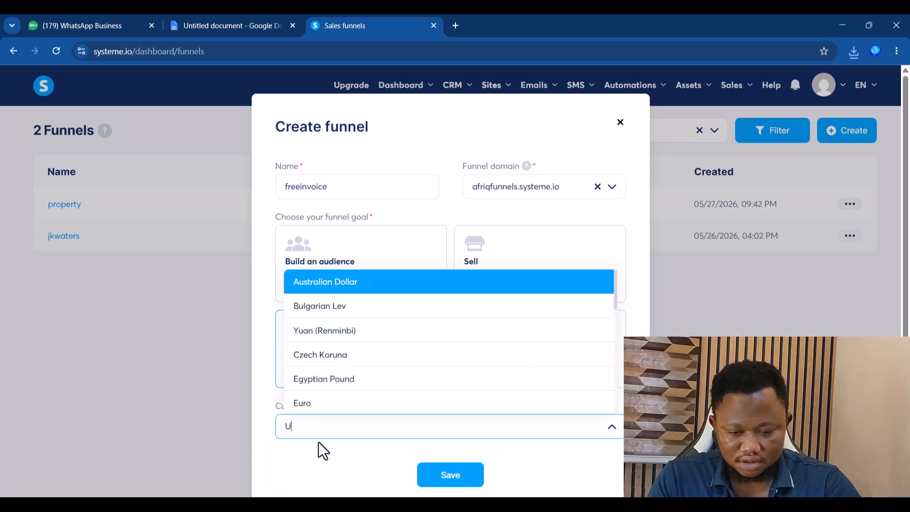
{"action": "type", "text": "."}
{"action": "left_click", "coordinate": [335, 453]}
{"action": "left_click", "coordinate": [447, 475]}
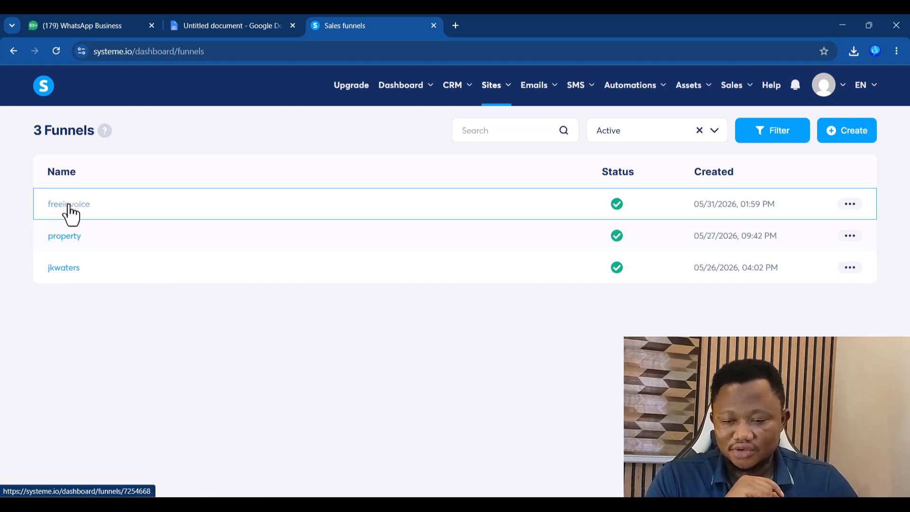
- Add an Opt-in page step named 'Frrinvoice' to freeinvoice, started from scratch, and save it
{"action": "left_click", "coordinate": [68, 204]}
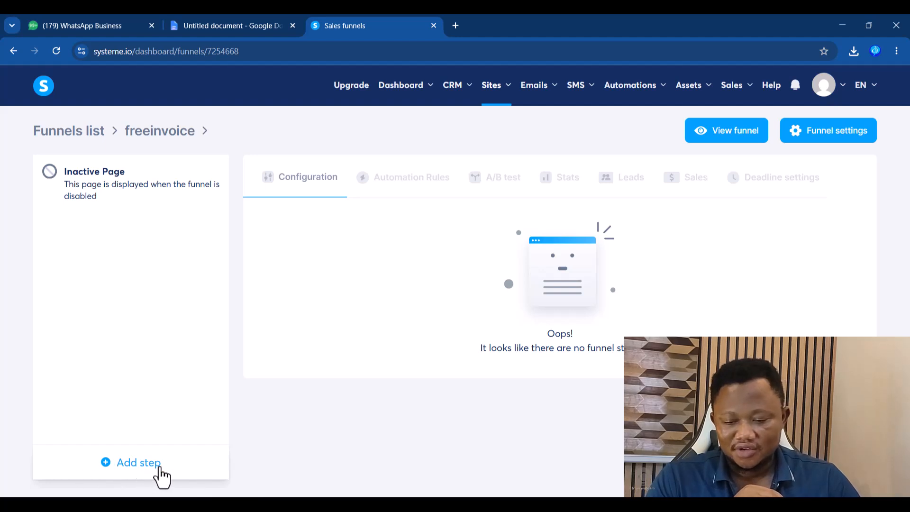
{"action": "left_click", "coordinate": [141, 465]}
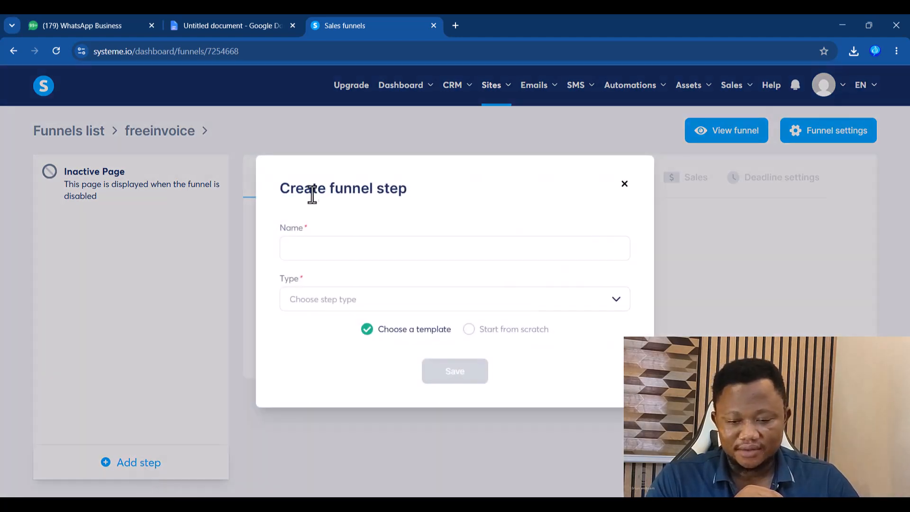
{"action": "left_click", "coordinate": [358, 248]}
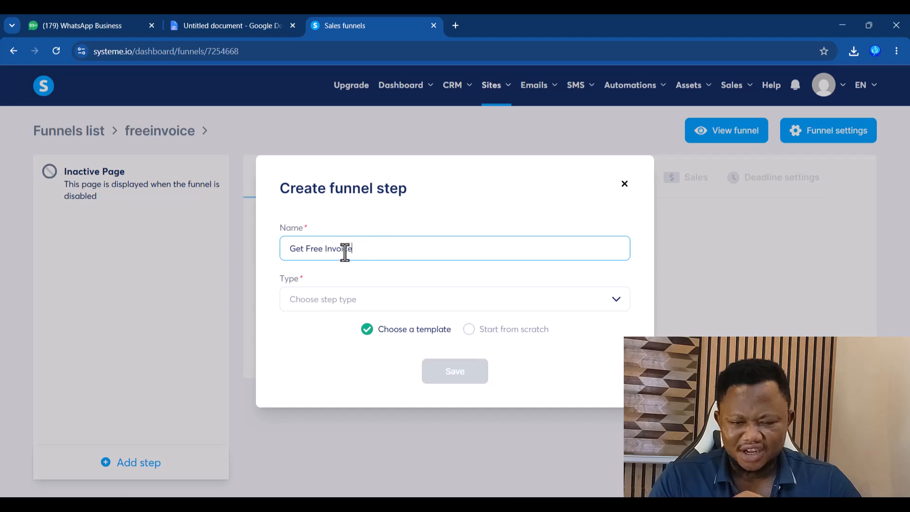
{"action": "left_click_drag", "start_coordinate": [368, 250], "coordinate": [279, 259]}
{"action": "type", "text": "Frre"}
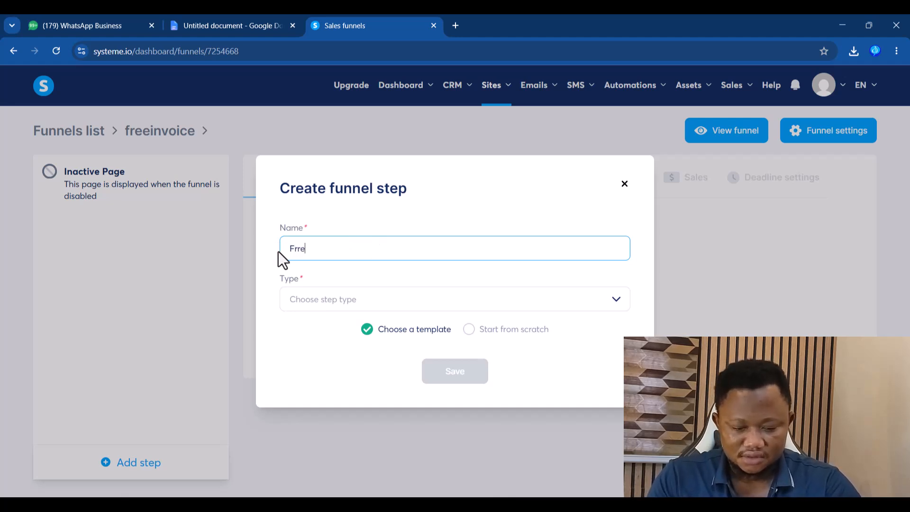
{"action": "type", "text": "invoice"}
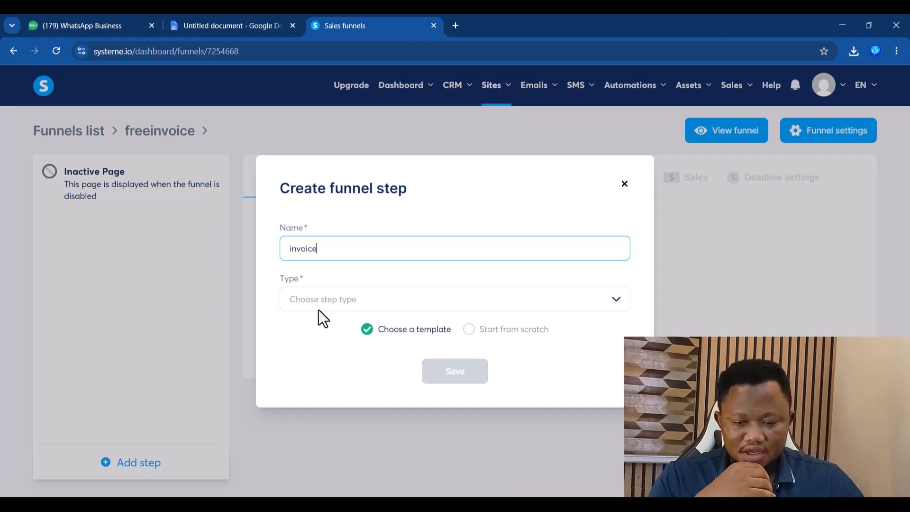
{"action": "left_click", "coordinate": [329, 302]}
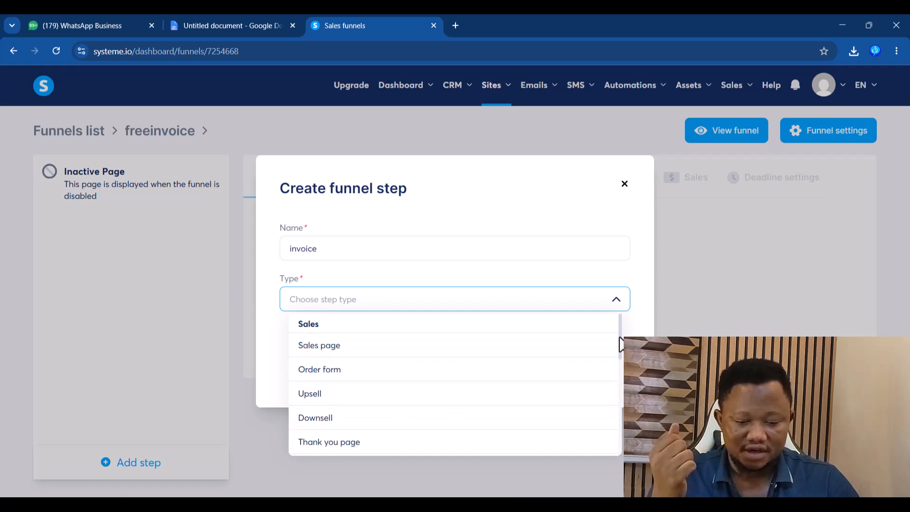
{"action": "scroll", "coordinate": [619, 356], "scroll_direction": "down", "scroll_amount": 3}
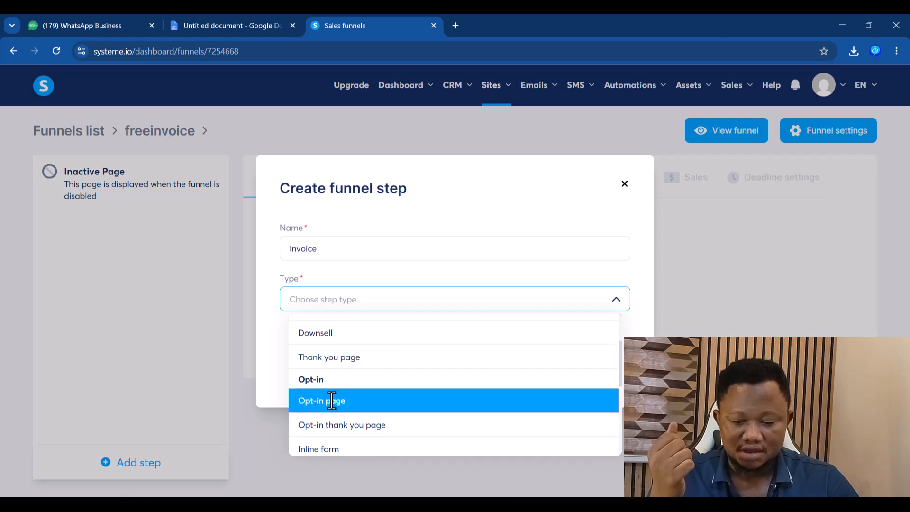
{"action": "left_click", "coordinate": [335, 403]}
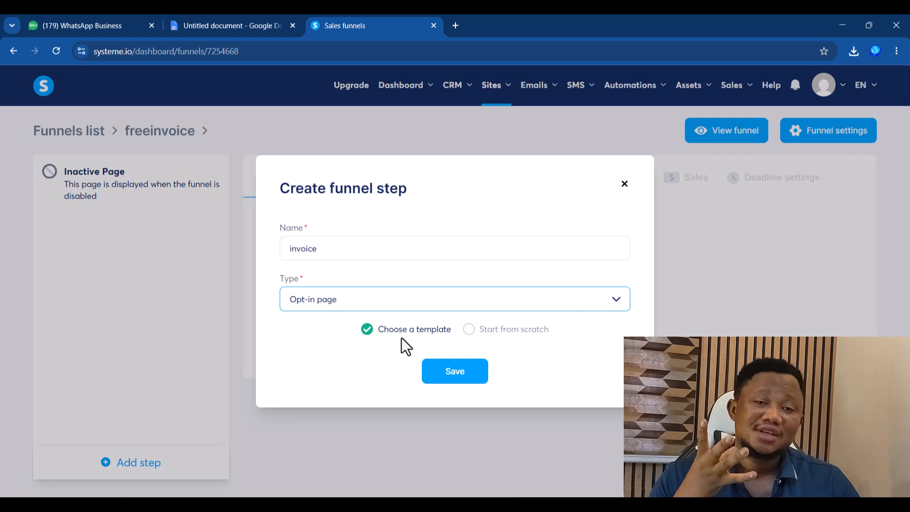
{"action": "left_click", "coordinate": [483, 332]}
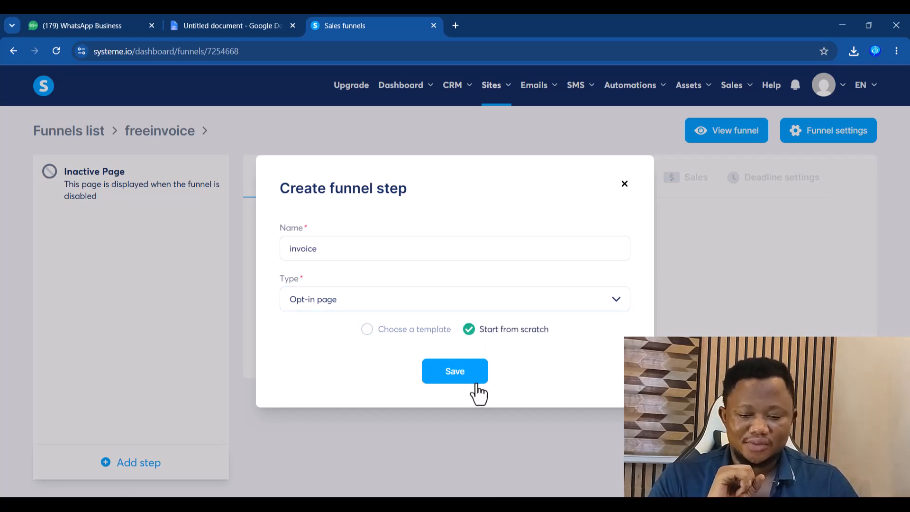
{"action": "left_click", "coordinate": [468, 382]}
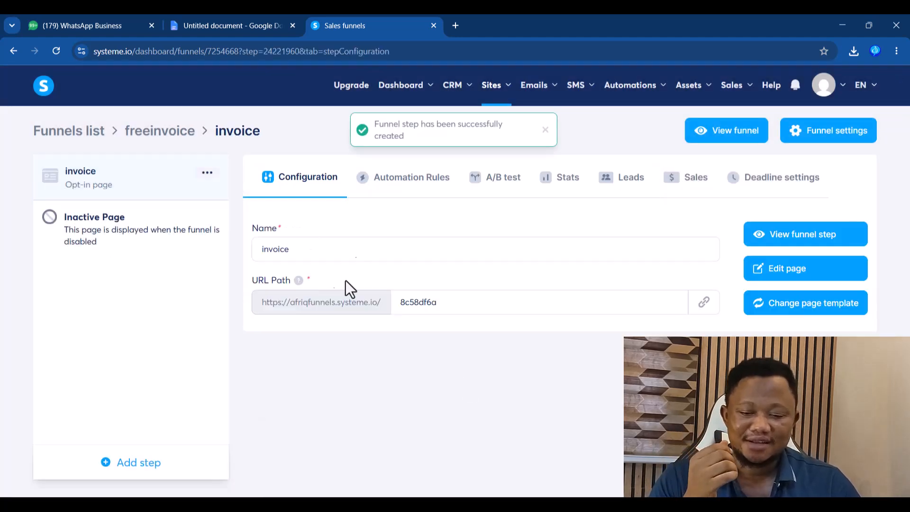
- Rename the step 'Free Invoice', set its URL path to 'invoice', copy the link, and edit the page
{"action": "left_click_drag", "start_coordinate": [321, 256], "coordinate": [252, 254]}
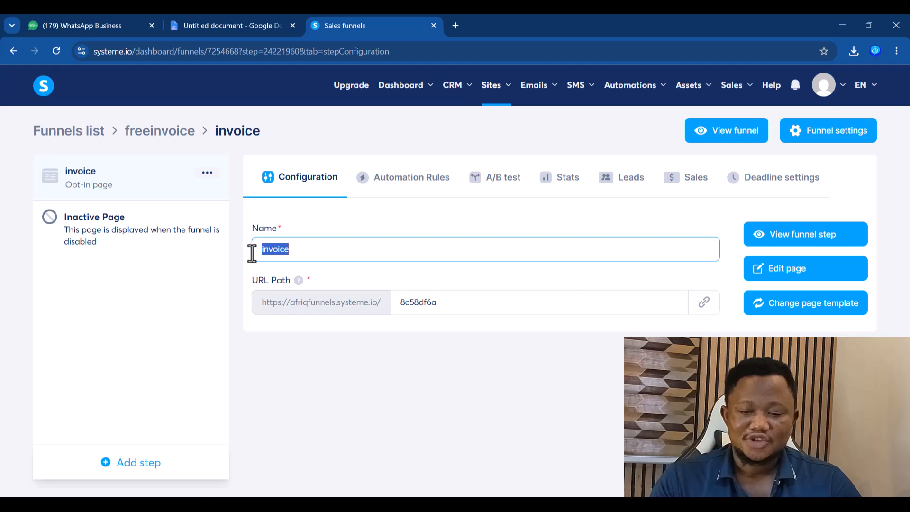
{"action": "type", "text": "Free I"}
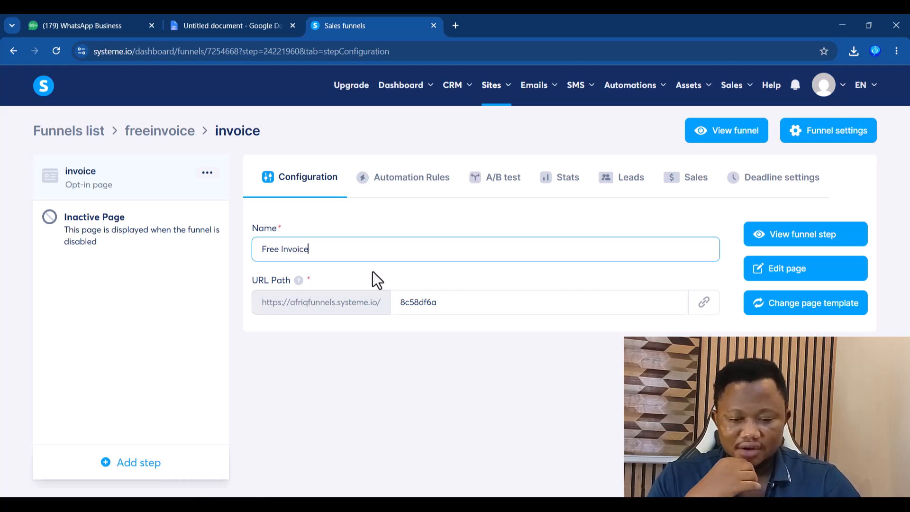
{"action": "left_click_drag", "start_coordinate": [441, 302], "coordinate": [401, 308]}
{"action": "type", "text": "invoice"}
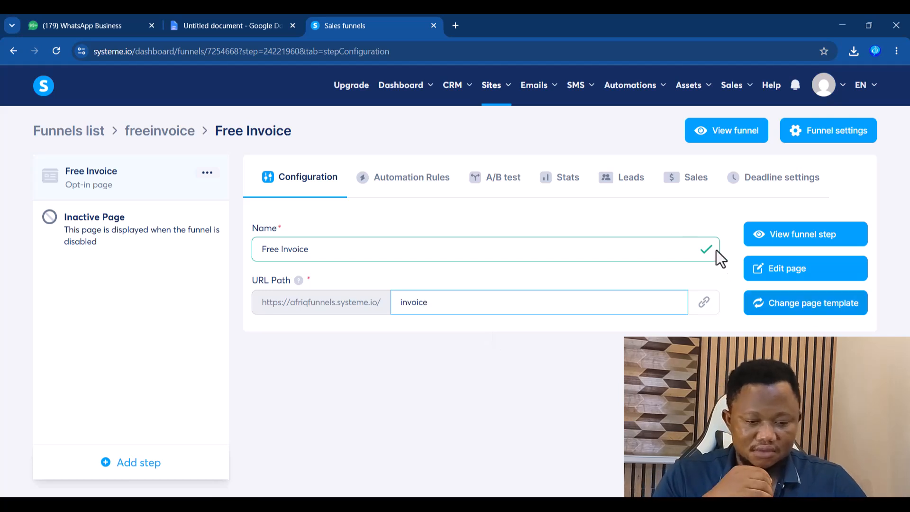
{"action": "left_click", "coordinate": [704, 304]}
{"action": "left_click", "coordinate": [706, 305]}
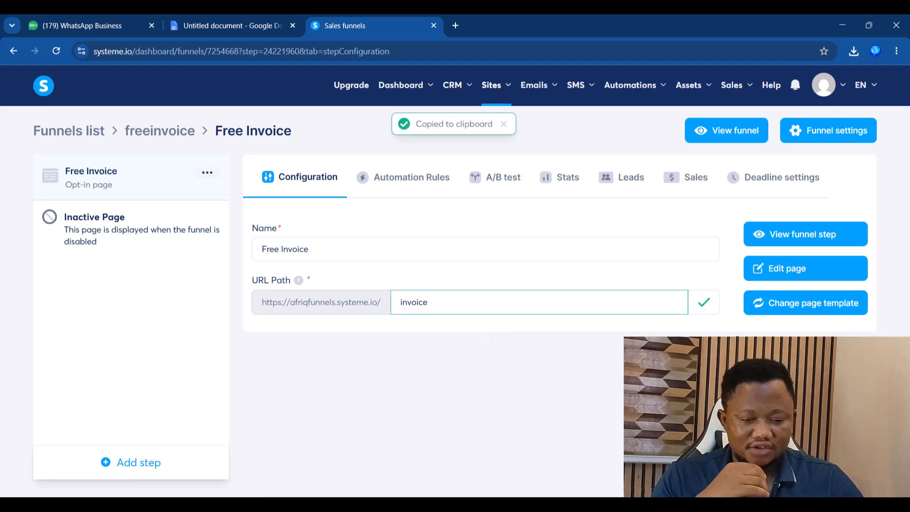
{"action": "left_click", "coordinate": [788, 269]}
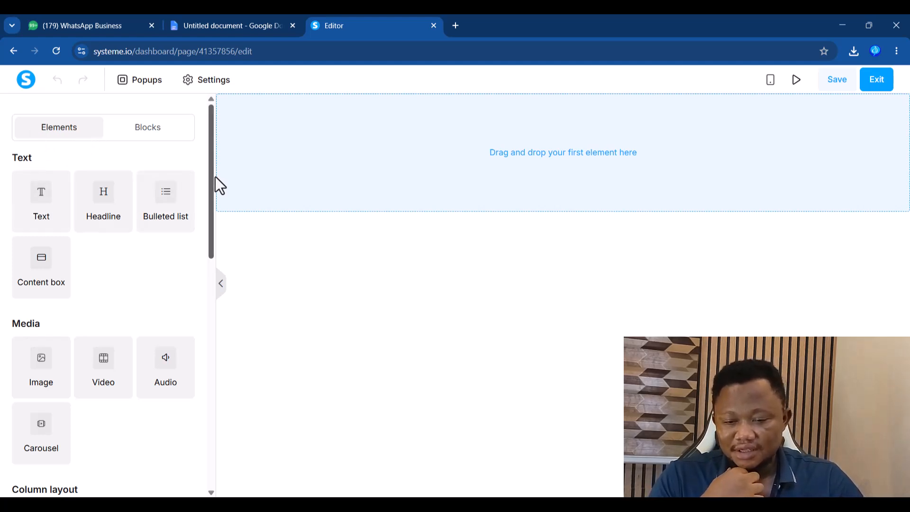
- Add the Welcome 'Let's go outside' card block with title, text and button on a background image
{"action": "left_click_drag", "start_coordinate": [210, 161], "coordinate": [238, 129]}
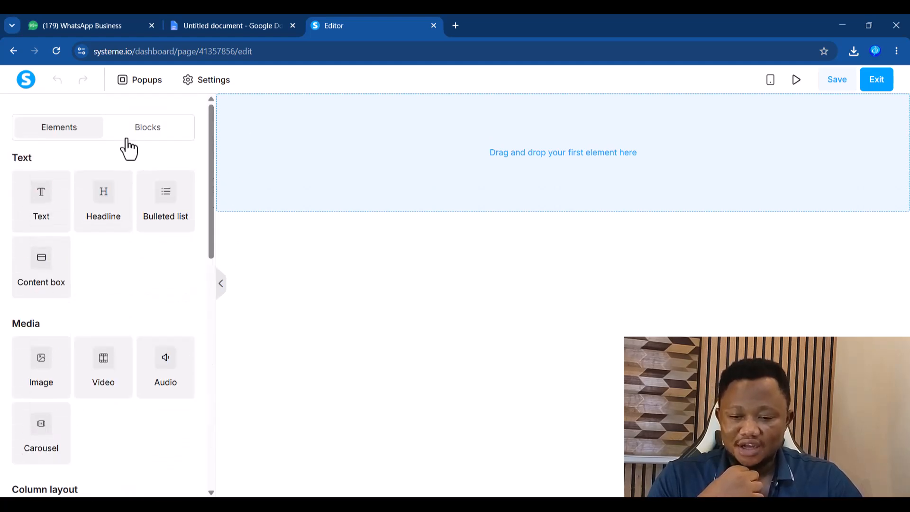
{"action": "left_click", "coordinate": [147, 133]}
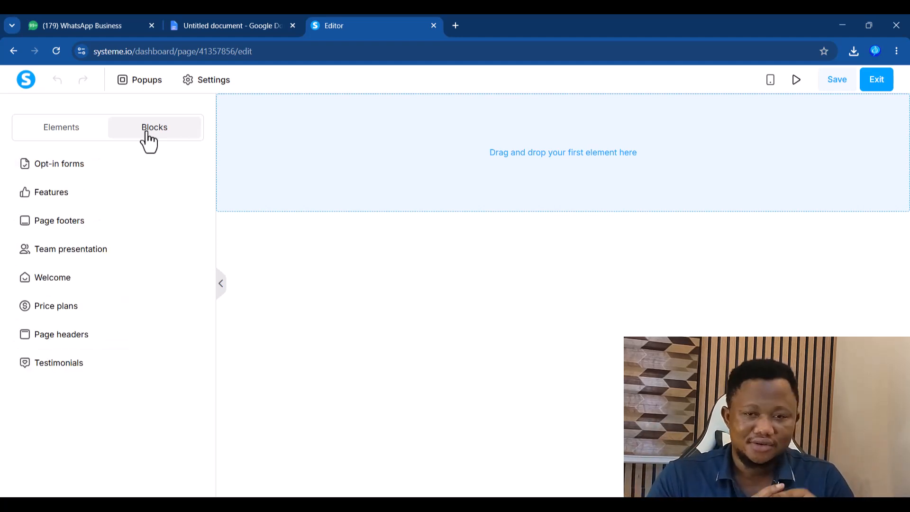
{"action": "left_click", "coordinate": [73, 286]}
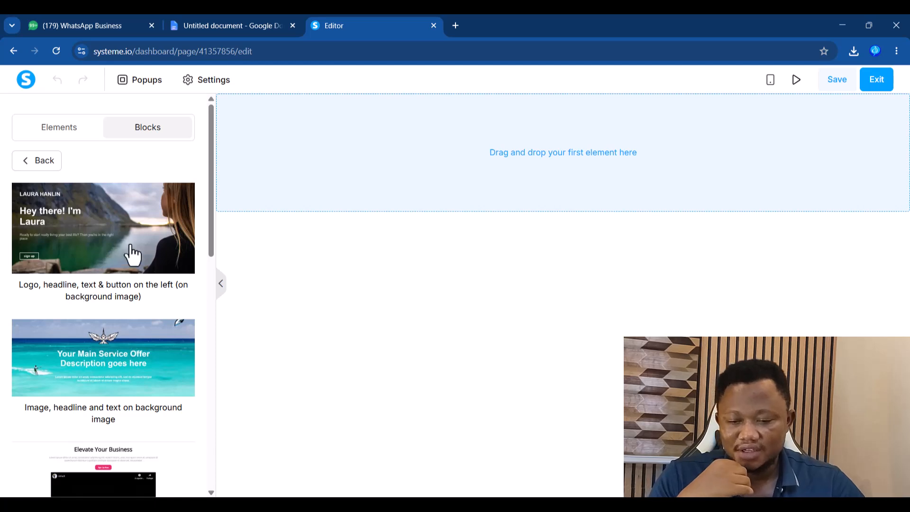
{"action": "left_click_drag", "start_coordinate": [212, 198], "coordinate": [196, 340]}
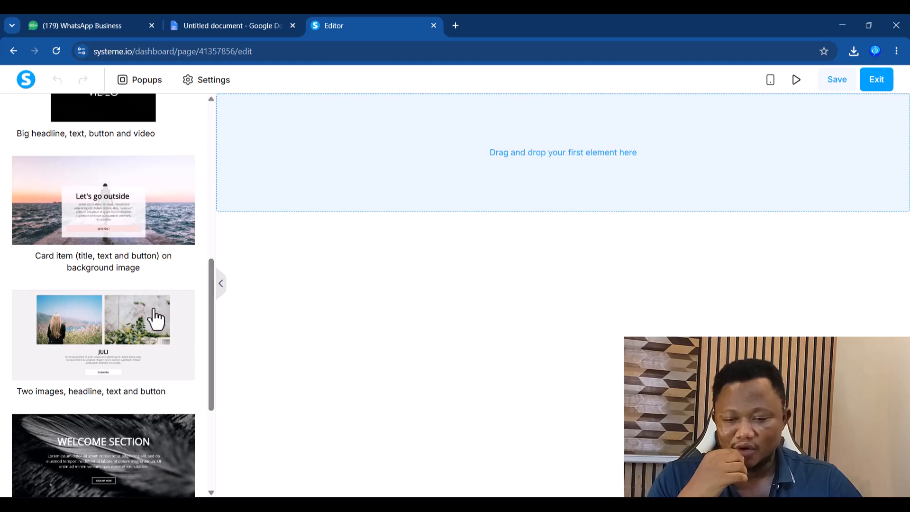
{"action": "left_click", "coordinate": [172, 232]}
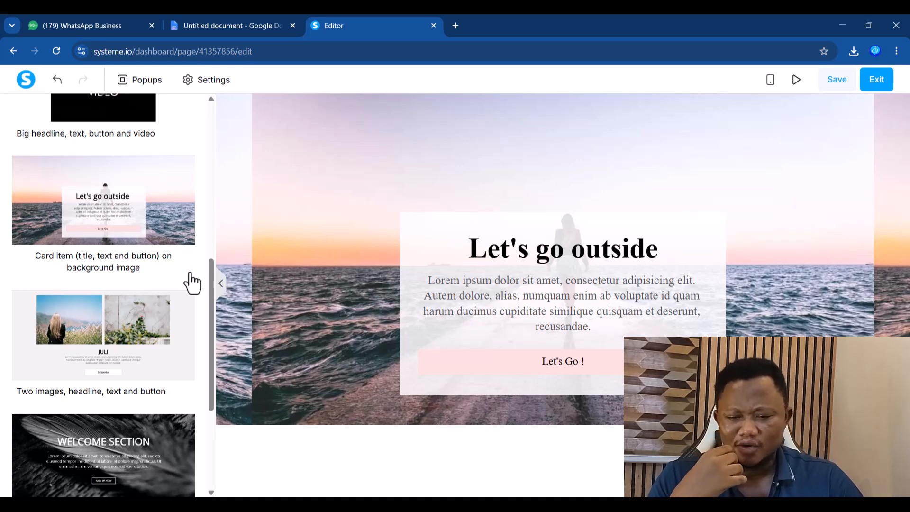
- Add the 'Elevate Your Business' video block and delete the 'Let's go outside' section
{"action": "left_click_drag", "start_coordinate": [213, 281], "coordinate": [230, 240]}
{"action": "left_click", "coordinate": [107, 235]}
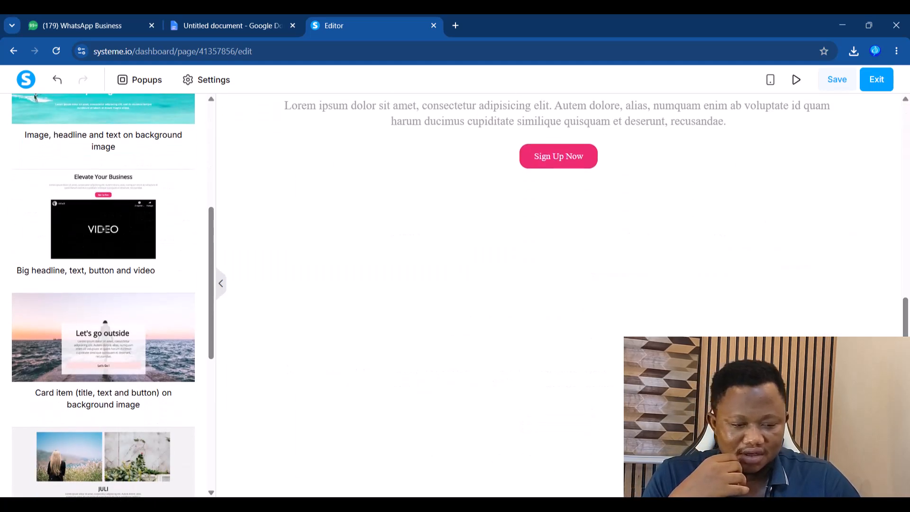
{"action": "left_click_drag", "start_coordinate": [908, 350], "coordinate": [908, 209]}
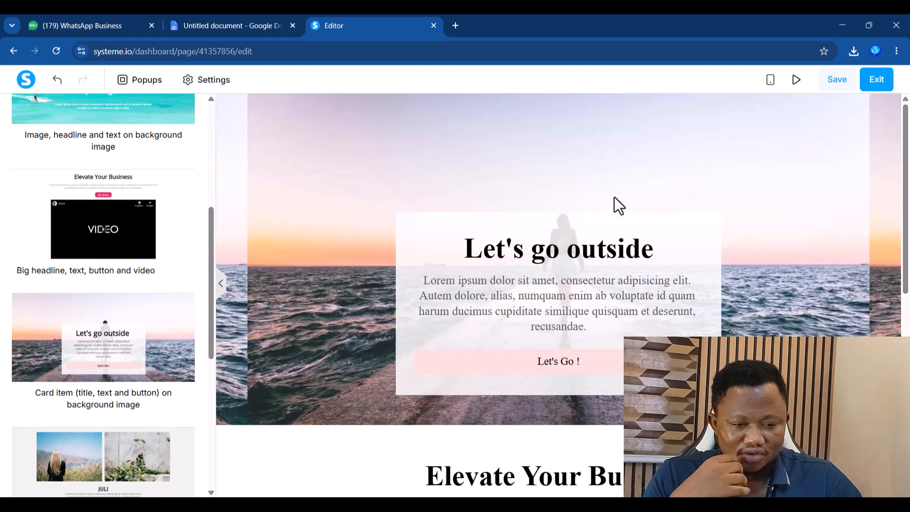
{"action": "left_click", "coordinate": [891, 102]}
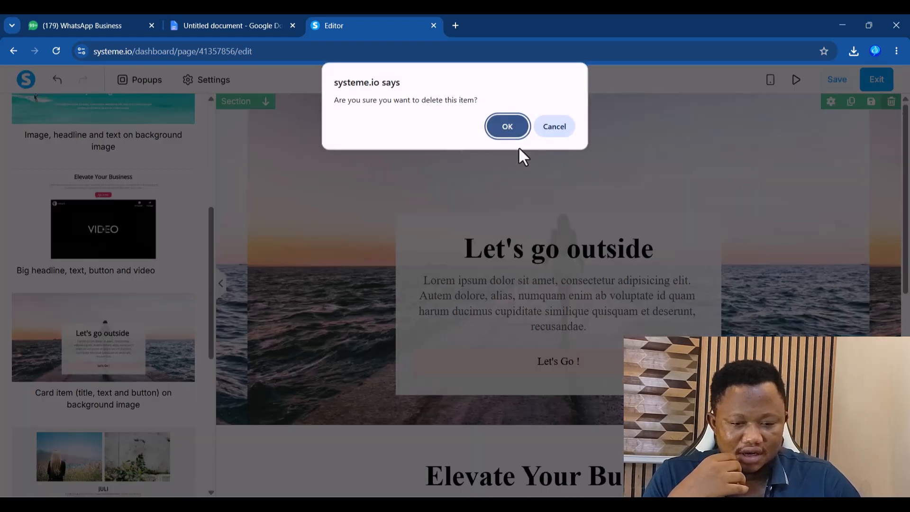
{"action": "left_click", "coordinate": [505, 123]}
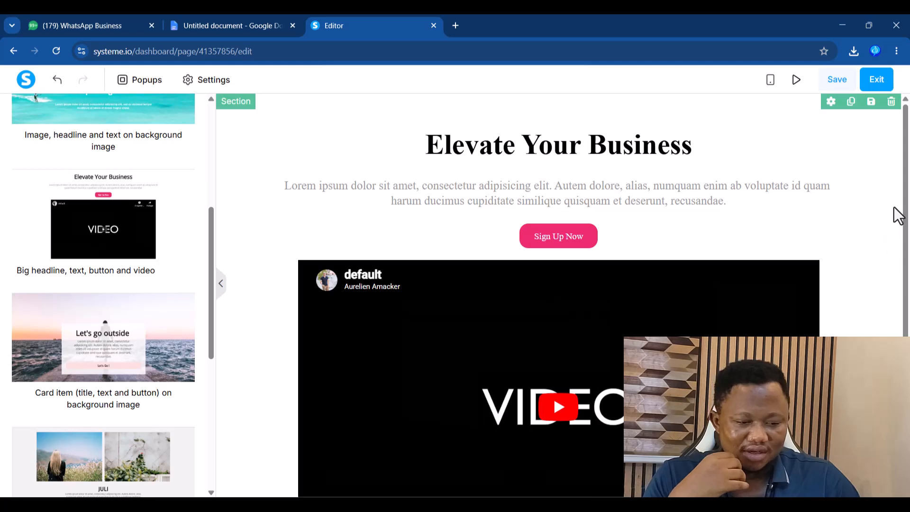
- Place an image element above the video, then delete the video element
{"action": "left_click_drag", "start_coordinate": [906, 199], "coordinate": [909, 322]}
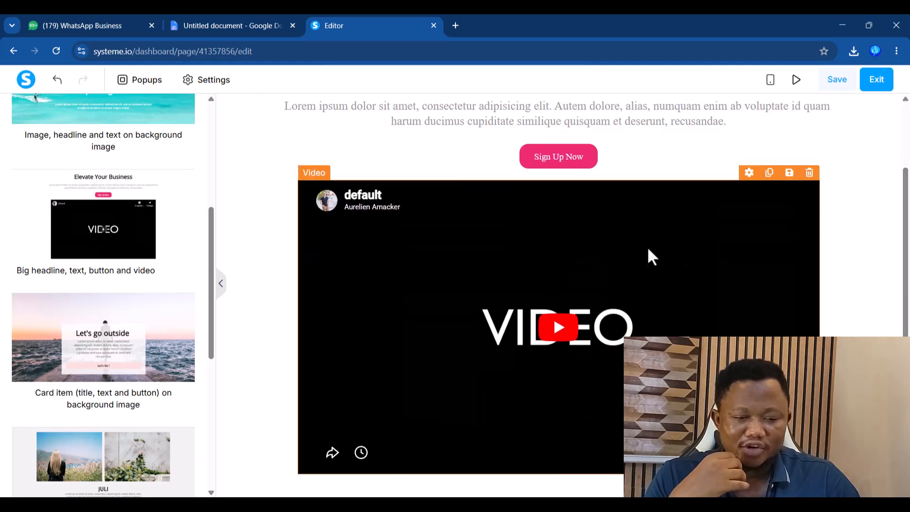
{"action": "left_click", "coordinate": [617, 257]}
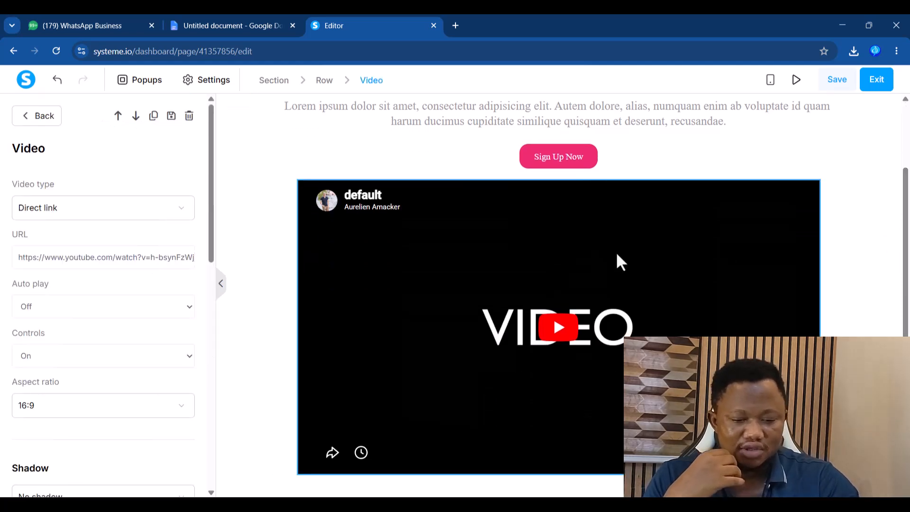
{"action": "key", "text": "Escape"}
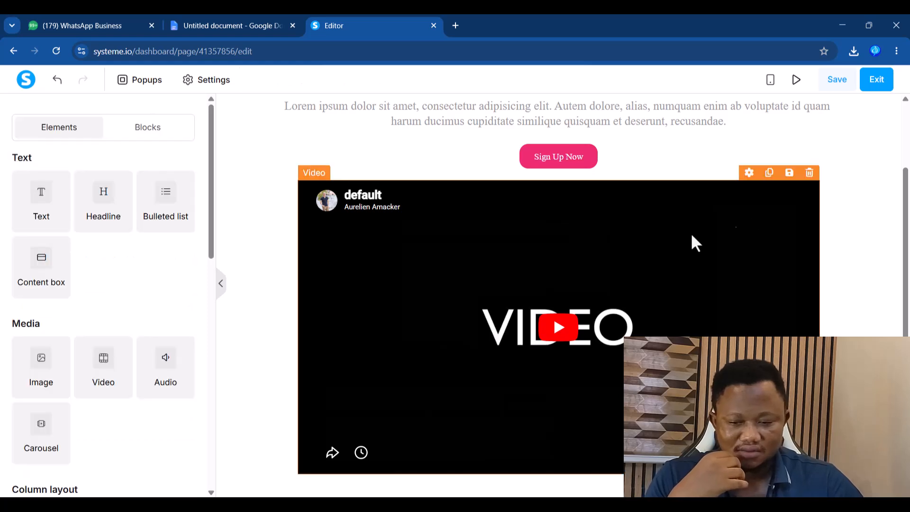
{"action": "left_click", "coordinate": [809, 173]}
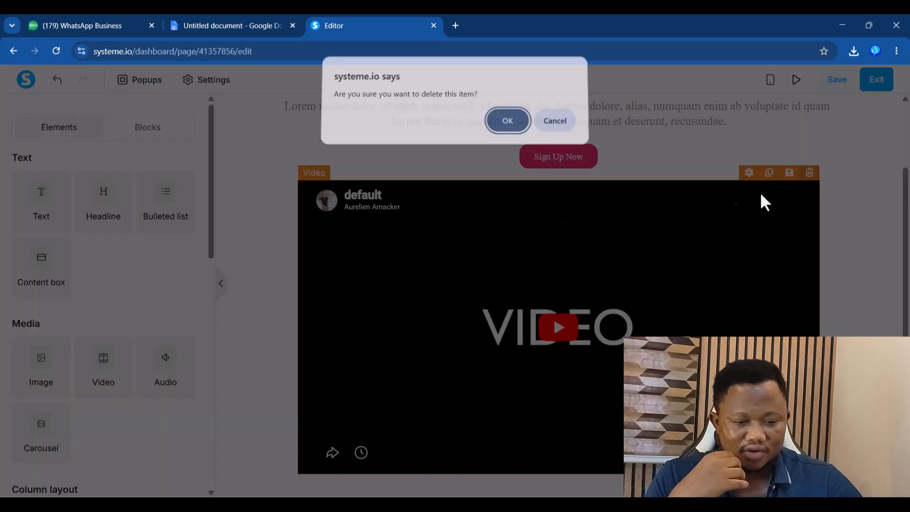
{"action": "left_click", "coordinate": [554, 132]}
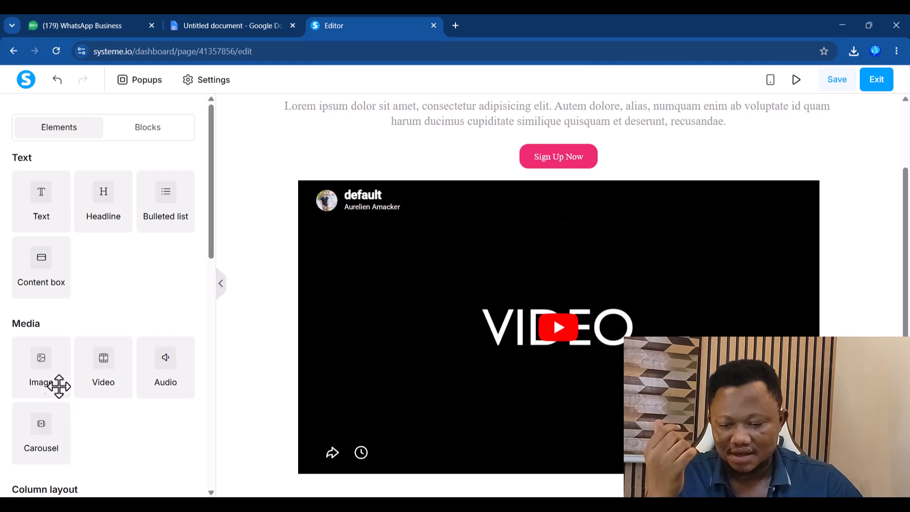
{"action": "left_click_drag", "start_coordinate": [47, 368], "coordinate": [562, 295]}
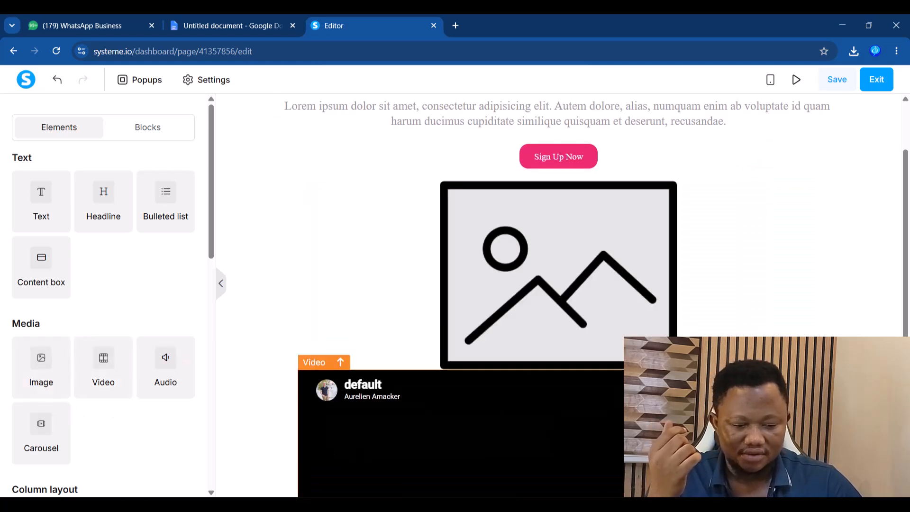
{"action": "left_click", "coordinate": [809, 362]}
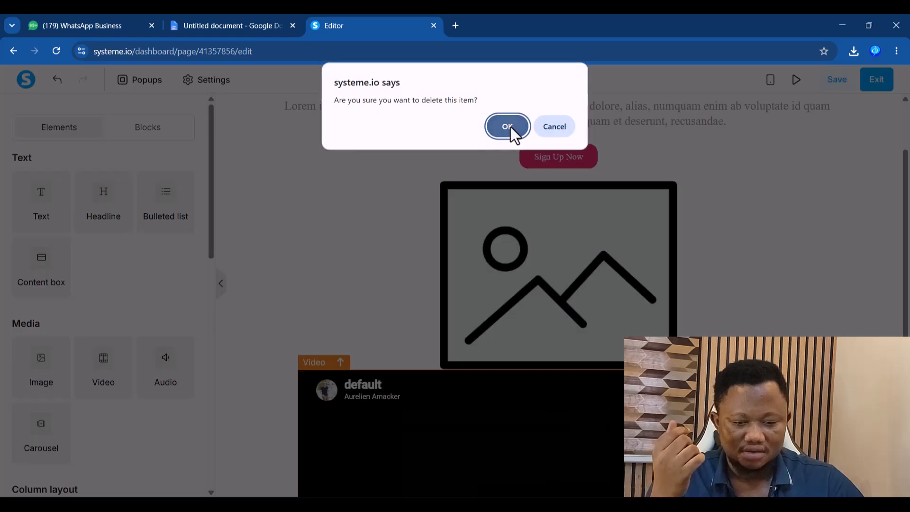
{"action": "left_click", "coordinate": [511, 129]}
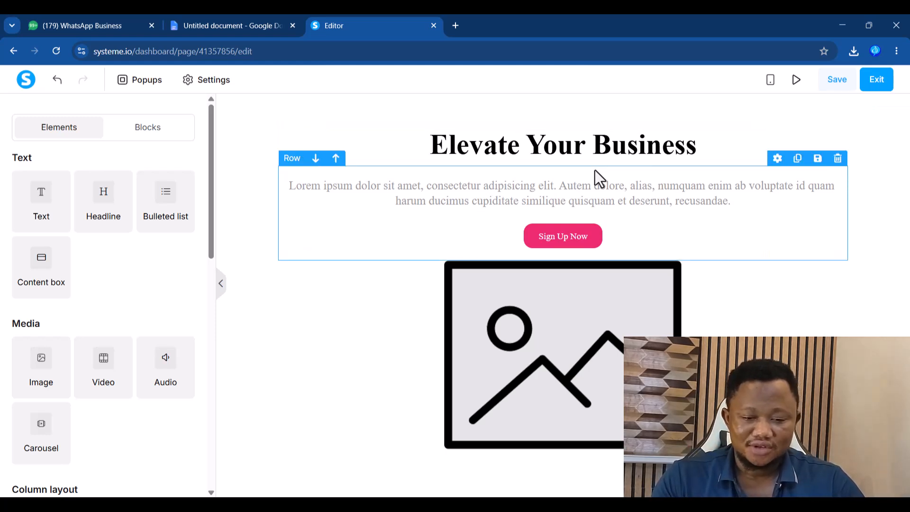
- Replace the 'Elevate Your Business' headline with 'Get Free invoice'
{"action": "double_click", "coordinate": [568, 151]}
{"action": "left_click", "coordinate": [633, 148]}
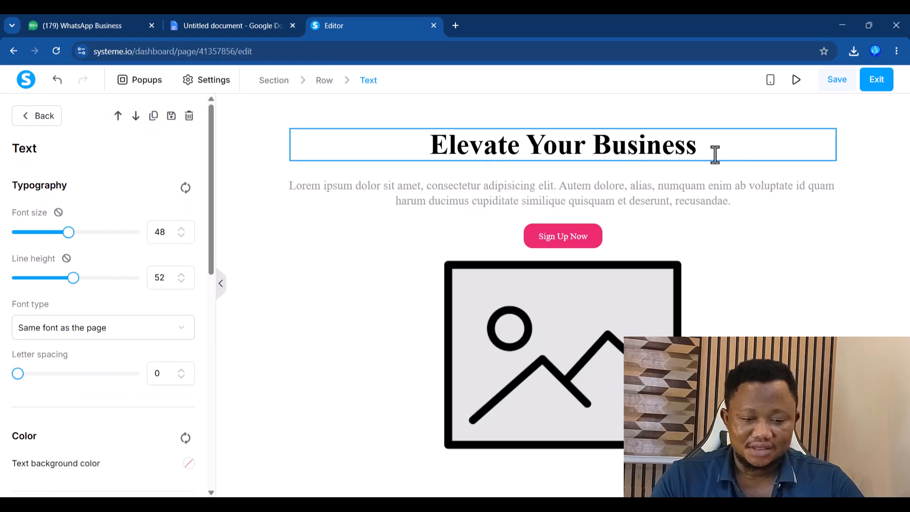
{"action": "key", "text": "BackSpace"}
{"action": "key", "text": "BackSpace"}
{"action": "key", "text": "BackSpace"}
{"action": "key", "text": "BackSpace"}
{"action": "key", "text": "BackSpace"}
{"action": "key", "text": "BackSpace"}
{"action": "key", "text": "BackSpace"}
{"action": "key", "text": "BackSpace"}
{"action": "key", "text": "BackSpace"}
{"action": "key", "text": "BackSpace"}
{"action": "key", "text": "BackSpace"}
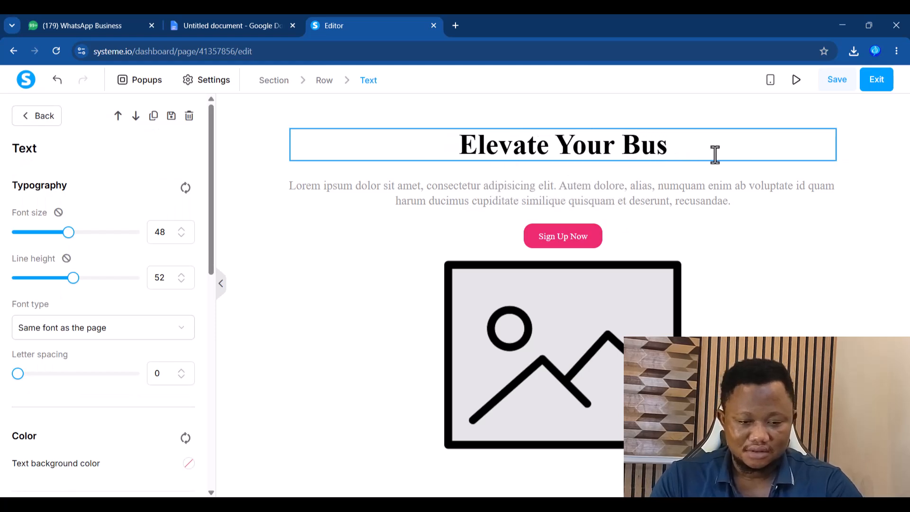
{"action": "key", "text": "BackSpace"}
{"action": "key", "text": "BackSpace"}
{"action": "type", "text": "get"}
{"action": "key", "text": "BackSpace"}
{"action": "key", "text": "BackSpace"}
{"action": "key", "text": "BackSpace"}
{"action": "key", "text": "BackSpace"}
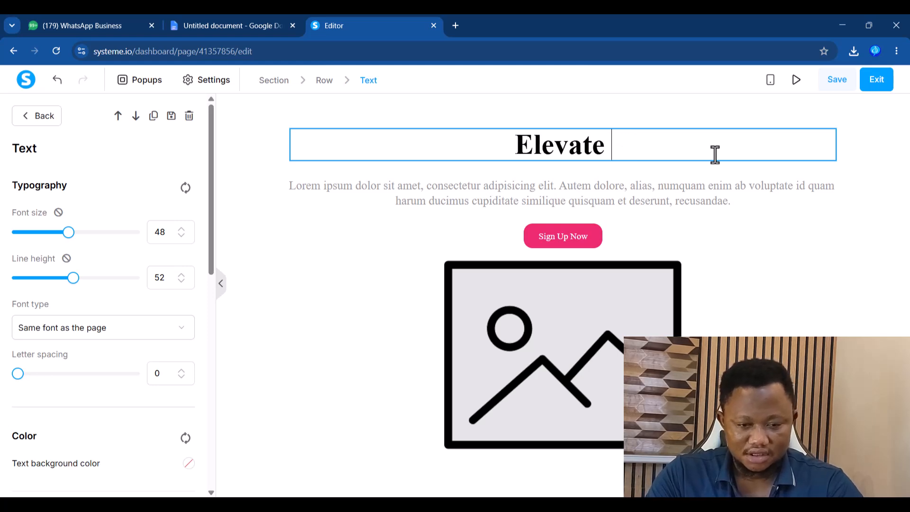
{"action": "type", "text": "Get"}
{"action": "type", "text": " Frrer"}
{"action": "key", "text": "BackSpace"}
{"action": "key", "text": "BackSpace"}
{"action": "key", "text": "BackSpace"}
{"action": "key", "text": "BackSpace"}
{"action": "type", "text": "ee invoice"}
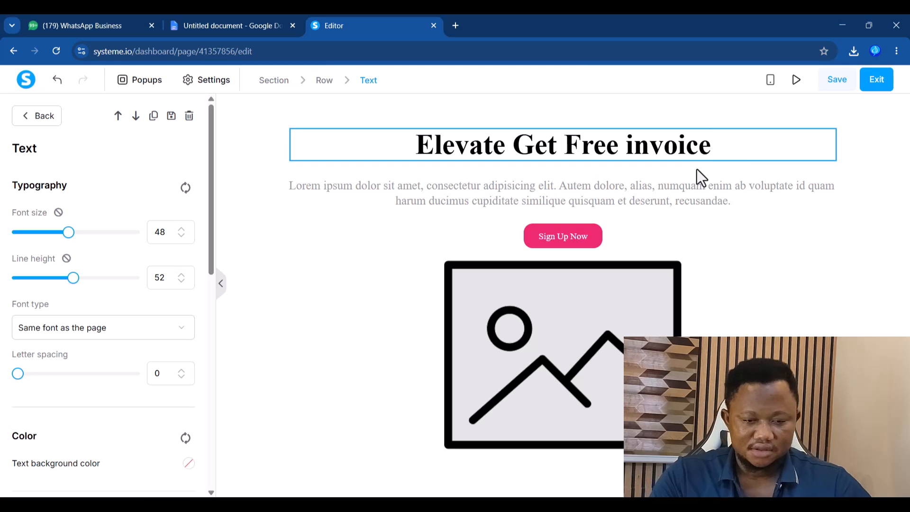
{"action": "left_click_drag", "start_coordinate": [512, 144], "coordinate": [365, 163]}
{"action": "key", "text": "BackSpace"}
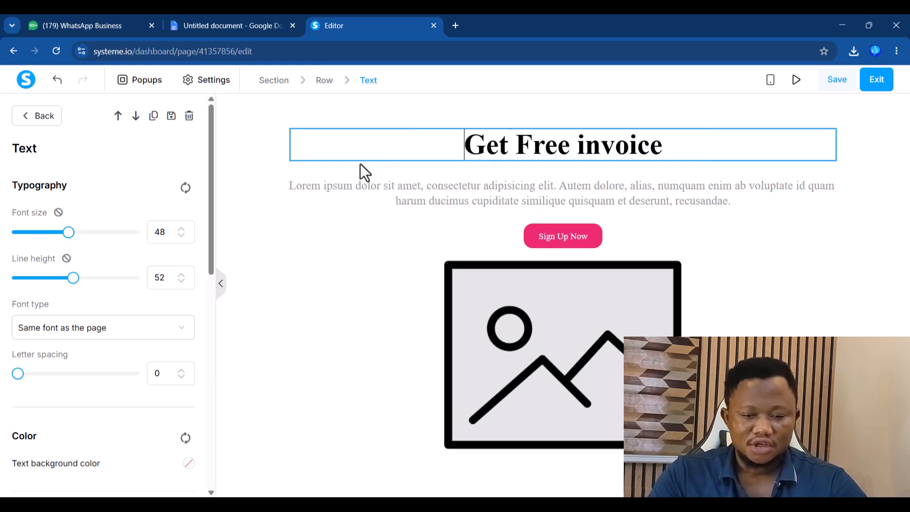
{"action": "left_click", "coordinate": [742, 285]}
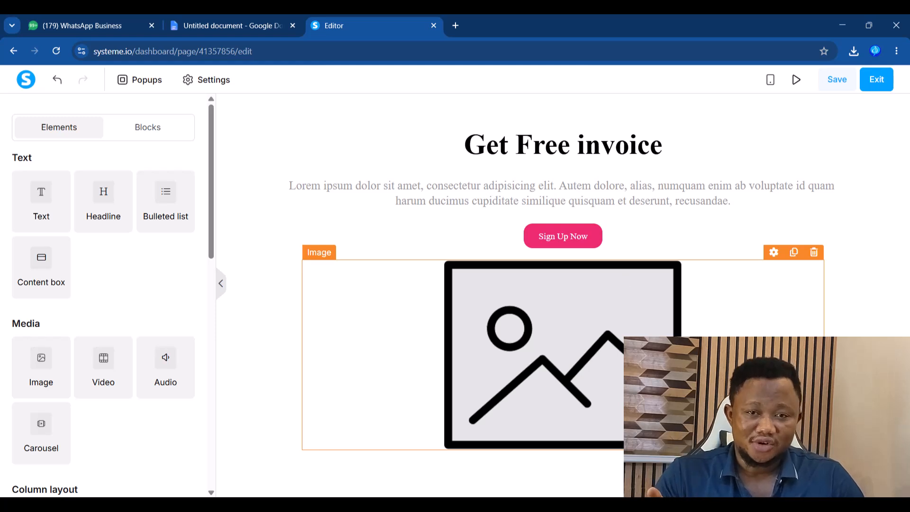
- Ask ChatGPT for a very short Free invoice sales copy for small businesses and select its first line
{"action": "left_click", "coordinate": [455, 25]}
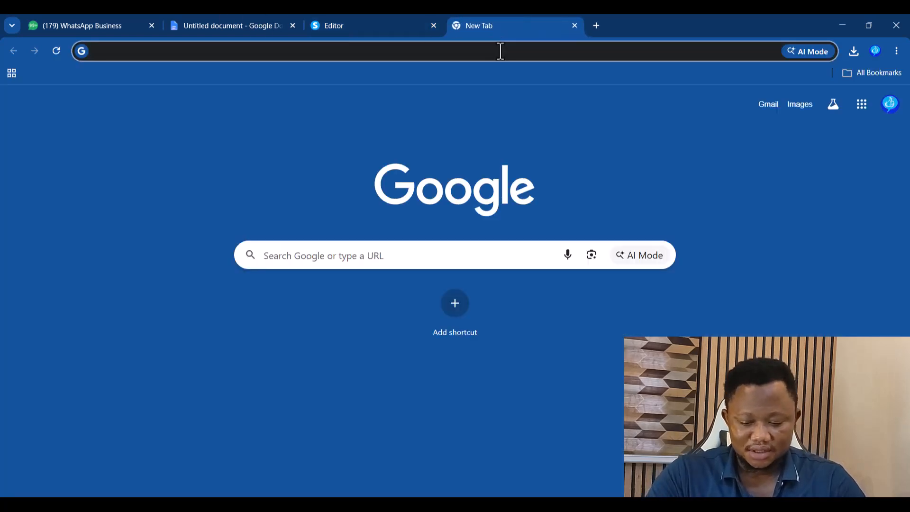
{"action": "type", "text": "chat"}
{"action": "key", "text": "Return"}
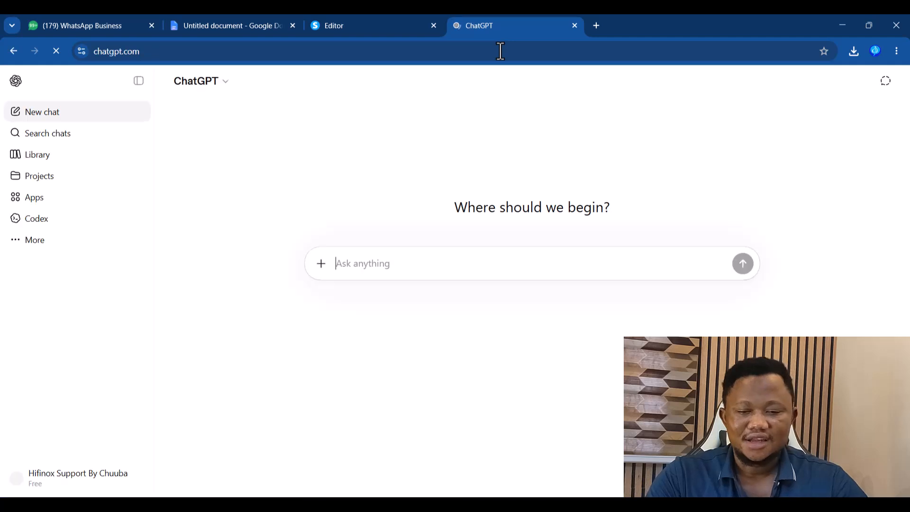
{"action": "type", "text": "i"}
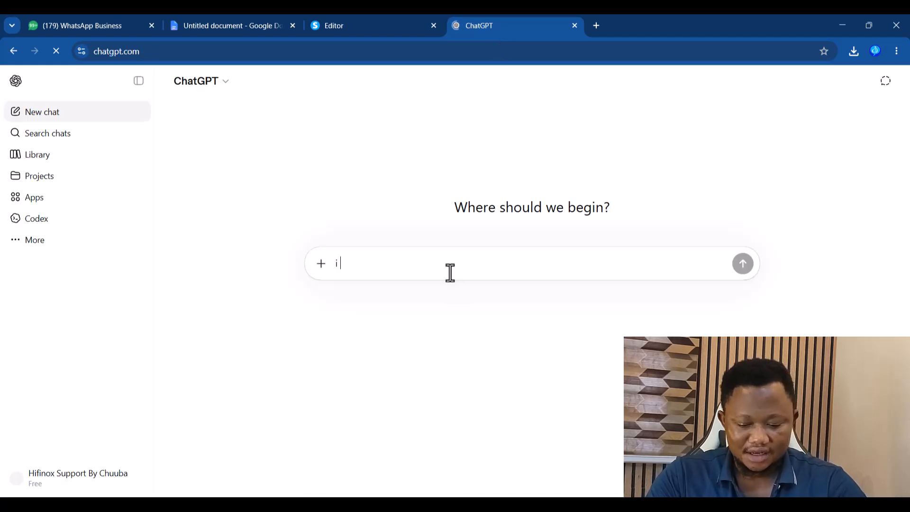
{"action": "type", "text": " nneed a "}
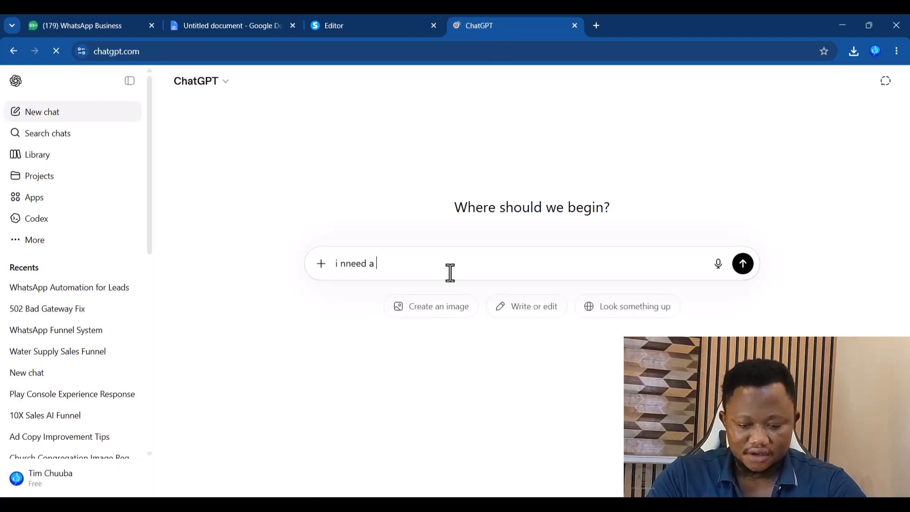
{"action": "type", "text": "very short"}
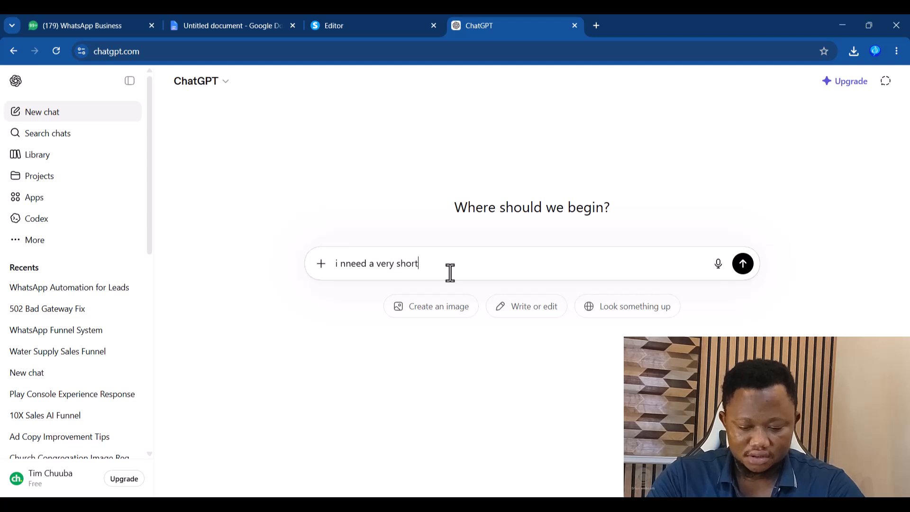
{"action": "type", "text": " sales copy"}
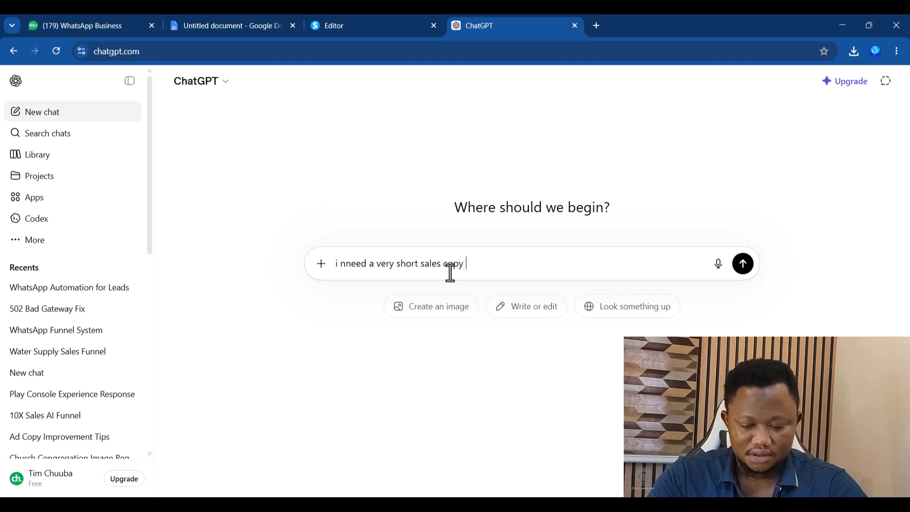
{"action": "type", "text": " for Free invoice"}
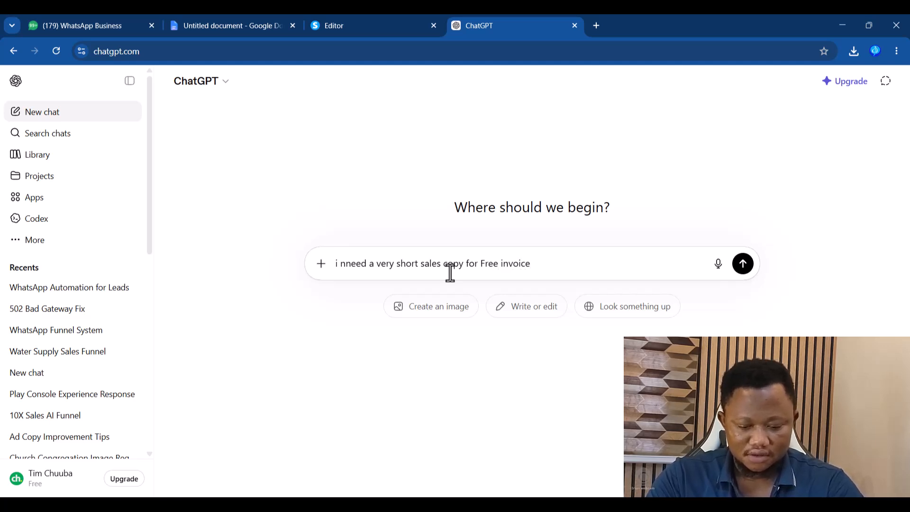
{"action": "type", "text": " for smal businesses"}
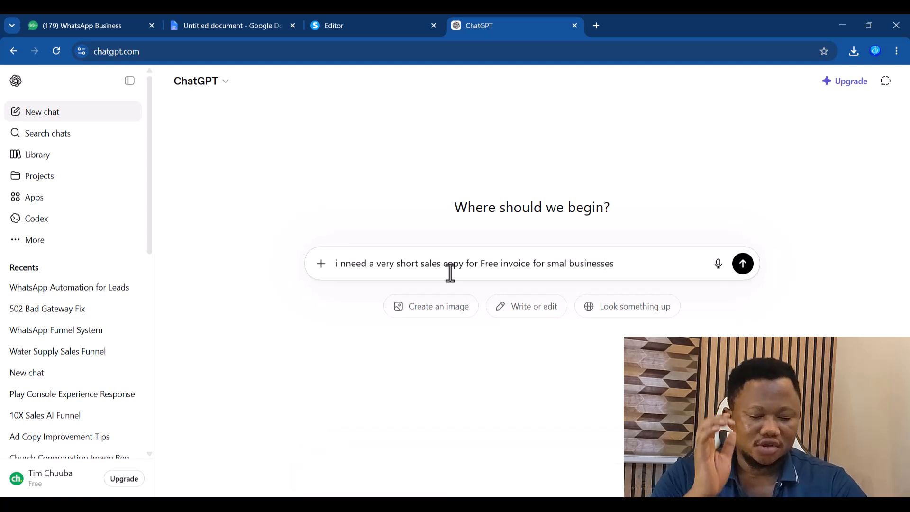
{"action": "key", "text": "Return"}
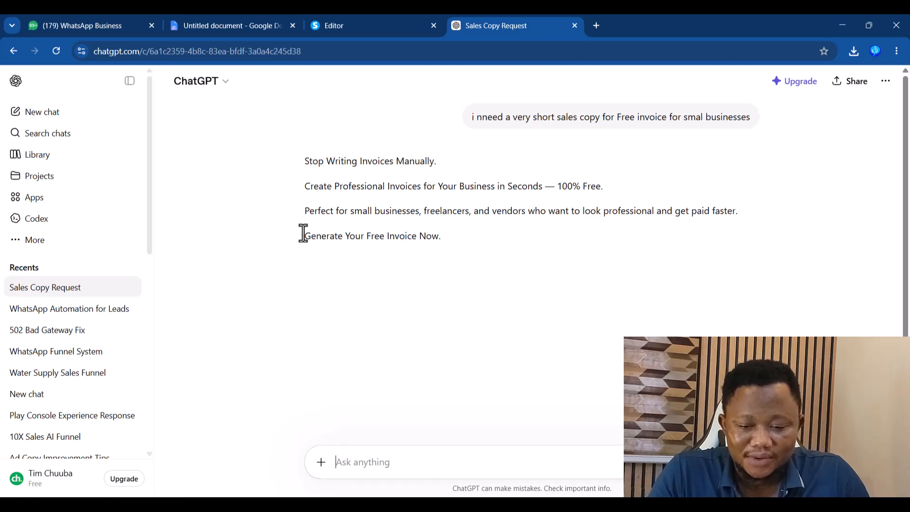
{"action": "left_click_drag", "start_coordinate": [307, 163], "coordinate": [435, 161]}
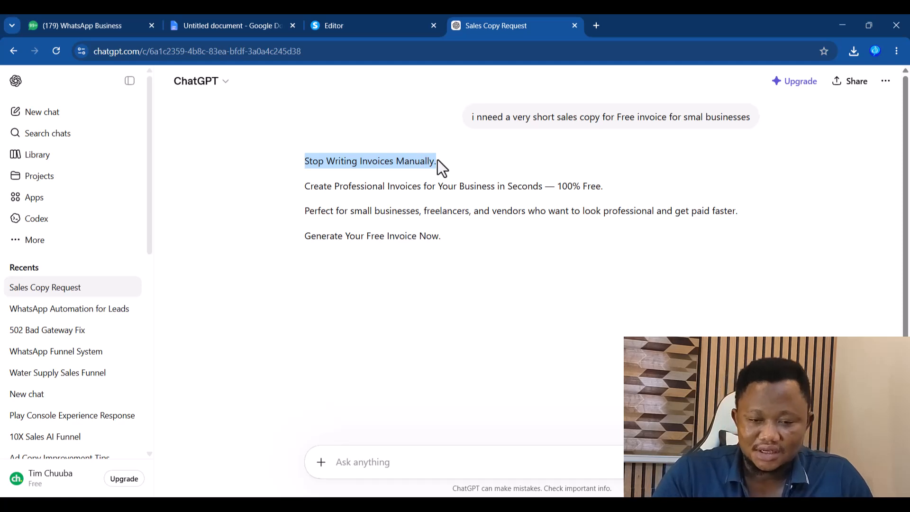
- Paste ChatGPT's headline and two-line description over the page's placeholder headline and Lorem ipsum paragraph
{"action": "left_click", "coordinate": [359, 25]}
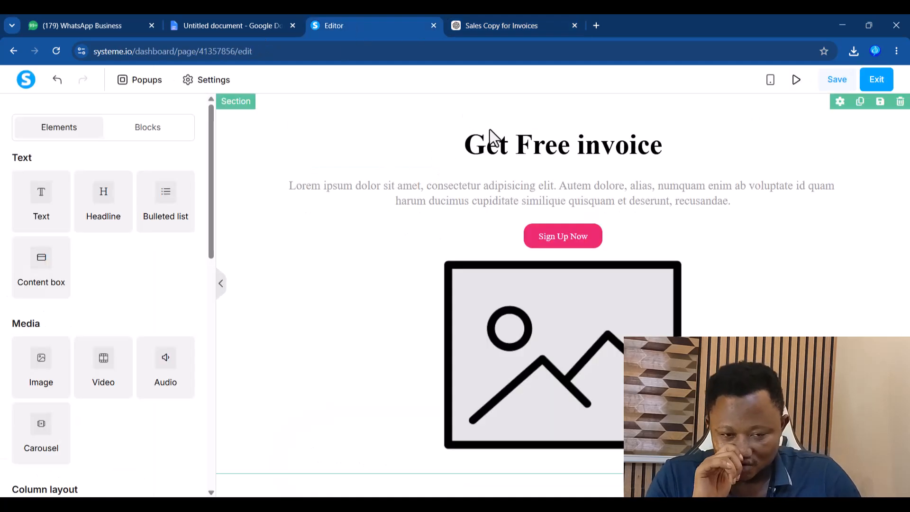
{"action": "double_click", "coordinate": [534, 145]}
{"action": "type", "text": "Stop Writing Invoices Manually."}
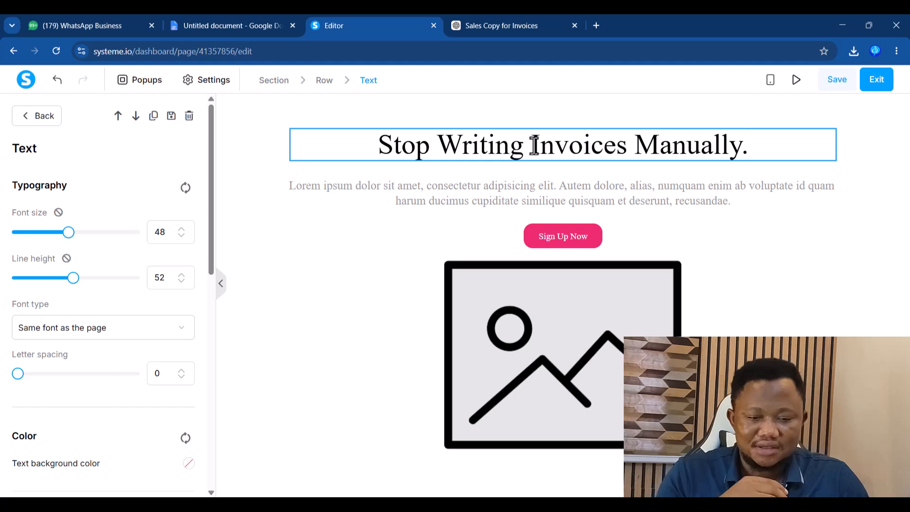
{"action": "left_click", "coordinate": [484, 25]}
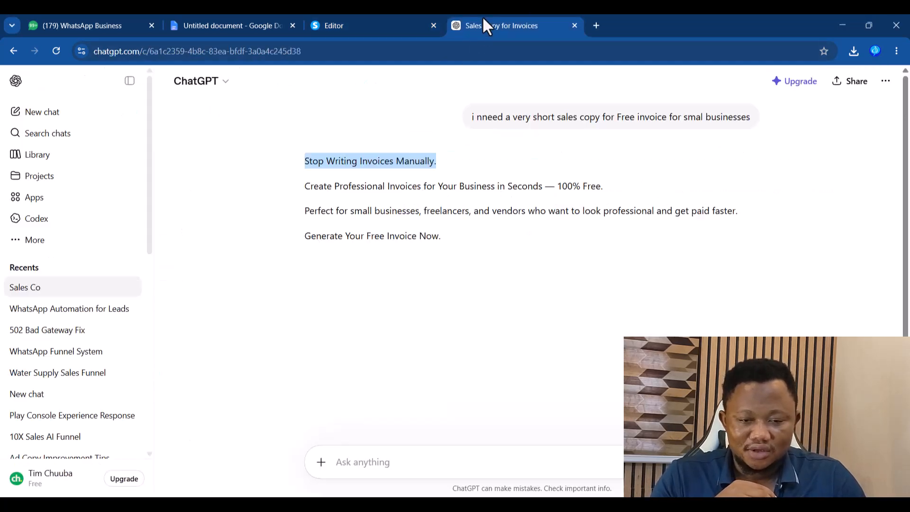
{"action": "left_click_drag", "start_coordinate": [306, 186], "coordinate": [786, 214]}
{"action": "key", "text": "ctrl+c"}
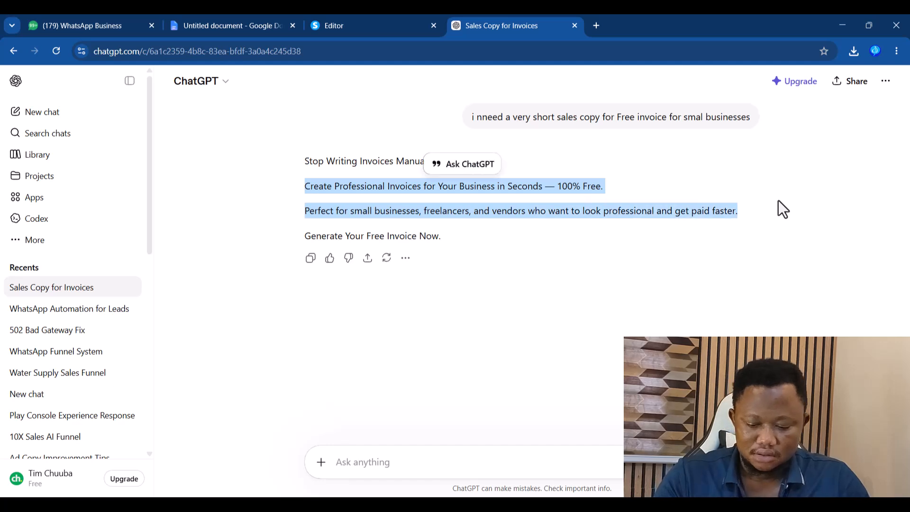
{"action": "left_click", "coordinate": [403, 24]}
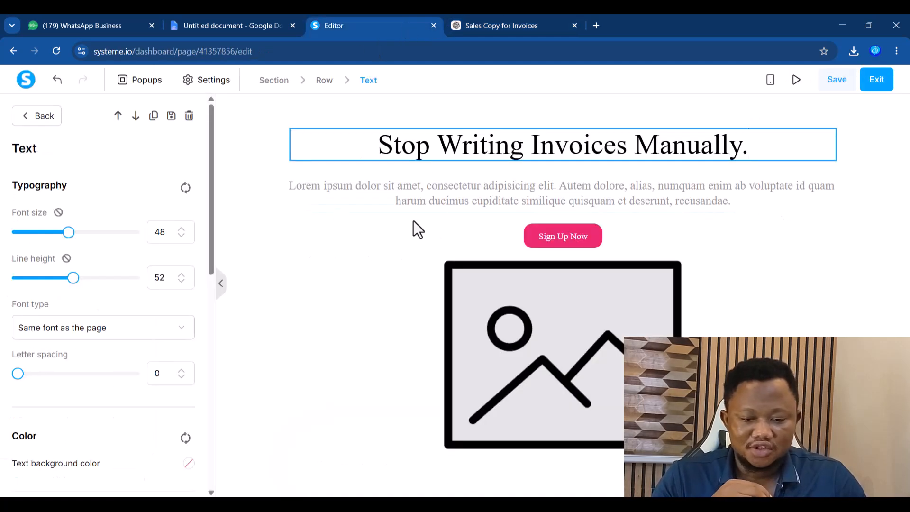
{"action": "triple_click", "coordinate": [457, 192]}
{"action": "key", "text": "ctrl+v"}
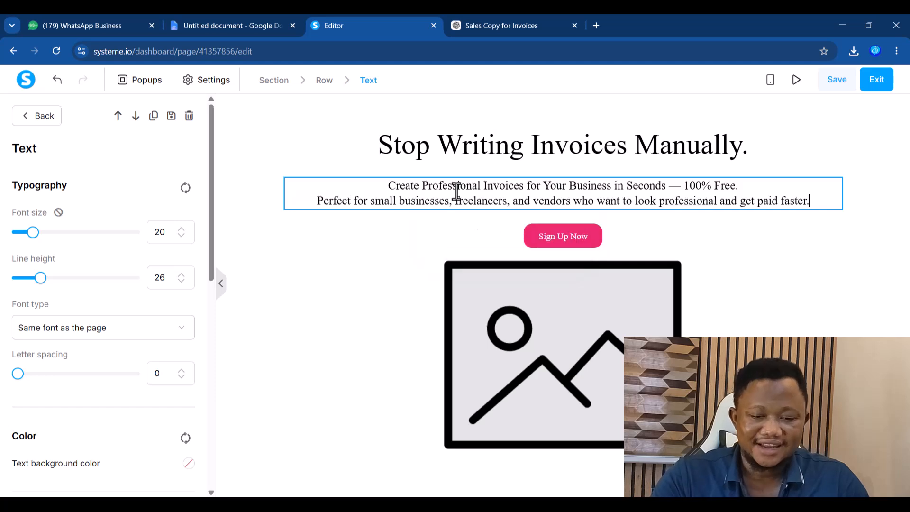
- Relabel the Sign Up Now button to 'Generate Your Free Invoice Now.' and select the image block below
{"action": "left_click", "coordinate": [463, 25]}
{"action": "left_click_drag", "start_coordinate": [303, 236], "coordinate": [442, 232]}
{"action": "key", "text": "ctrl+c"}
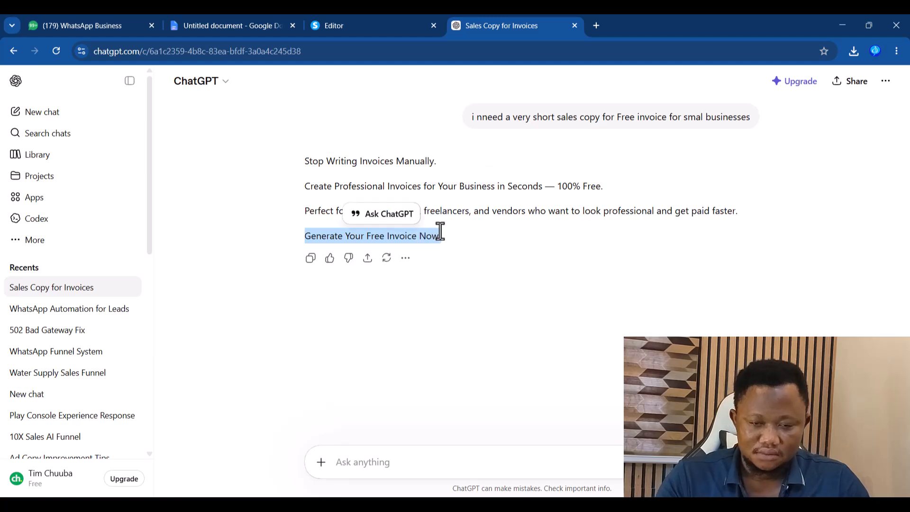
{"action": "left_click", "coordinate": [417, 30]}
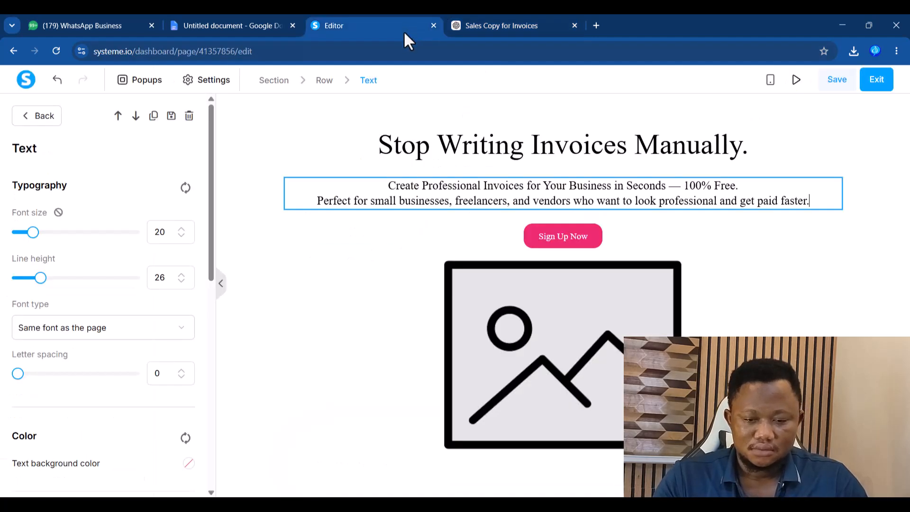
{"action": "left_click", "coordinate": [550, 239]}
{"action": "left_click", "coordinate": [560, 240]}
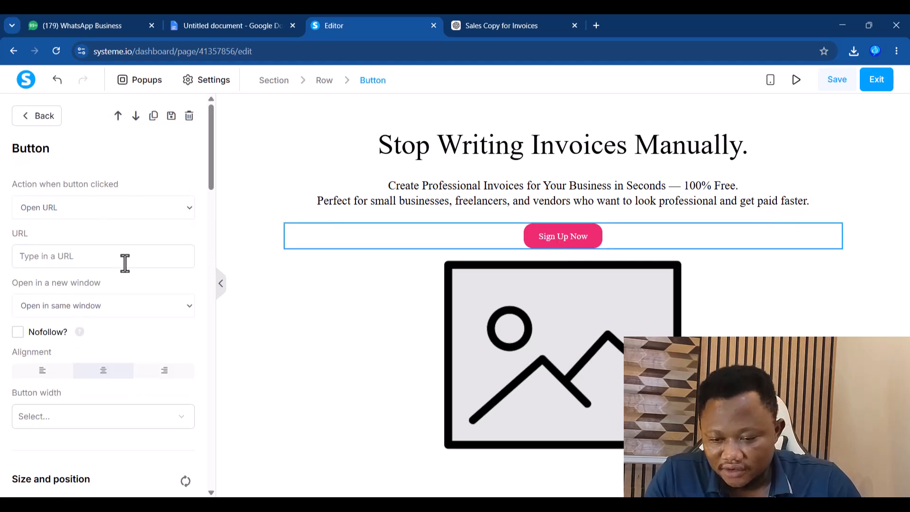
{"action": "left_click_drag", "start_coordinate": [211, 176], "coordinate": [209, 258]}
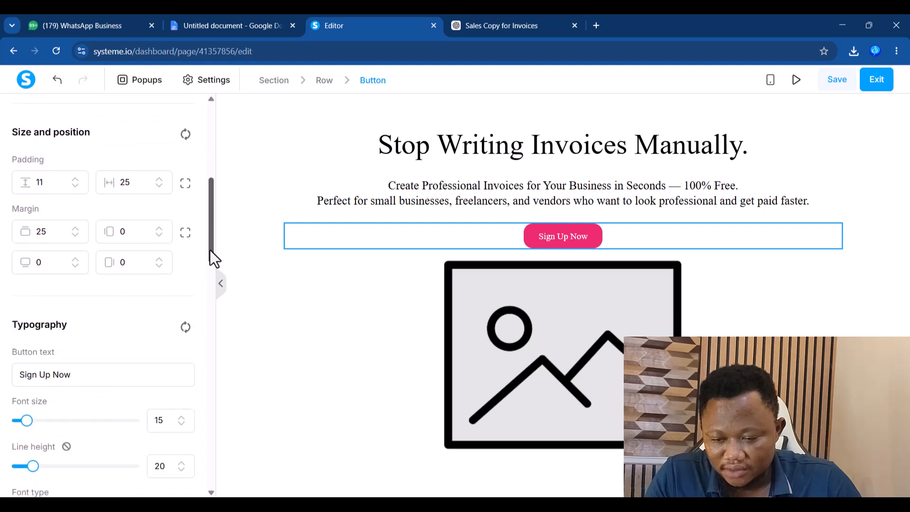
{"action": "left_click", "coordinate": [80, 374]}
{"action": "left_click_drag", "start_coordinate": [79, 375], "coordinate": [4, 378]}
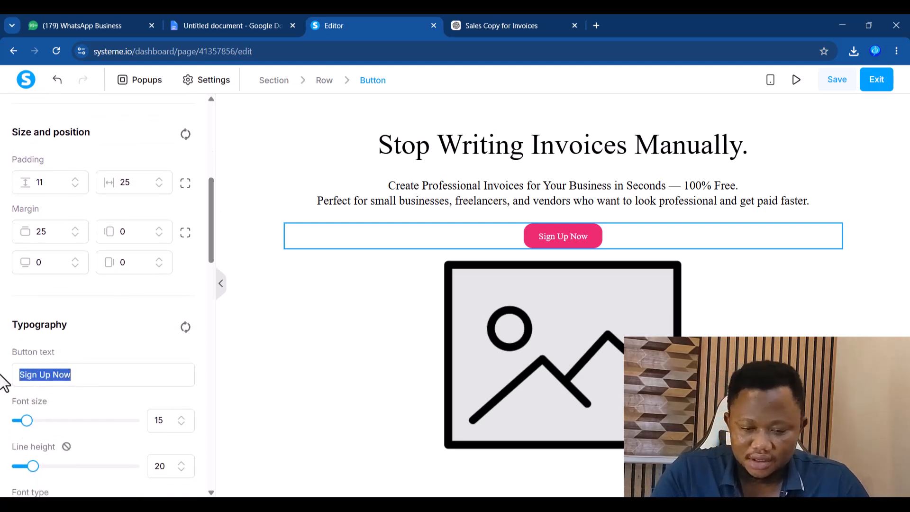
{"action": "key", "text": "ctrl+v"}
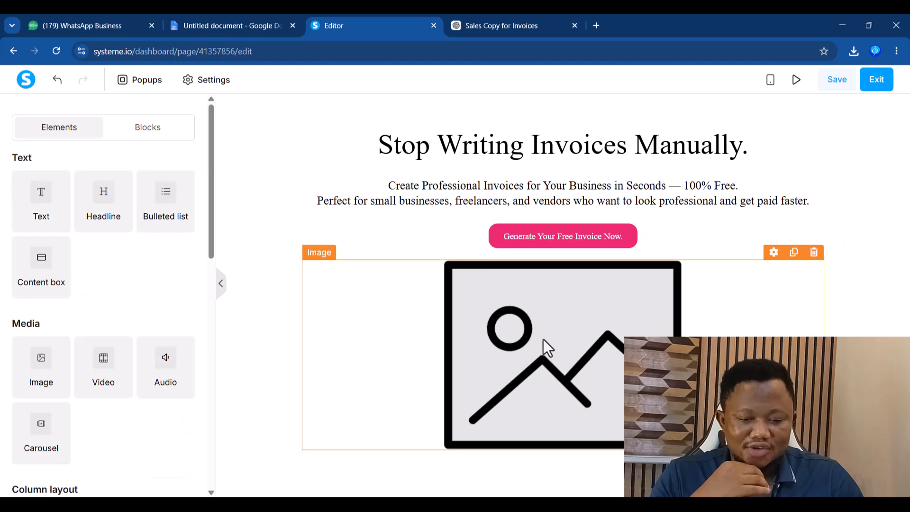
{"action": "left_click", "coordinate": [543, 339]}
- Upload best-selling-online-products-in-nigeria from Downloads and insert it into the image block
{"action": "left_click", "coordinate": [182, 207]}
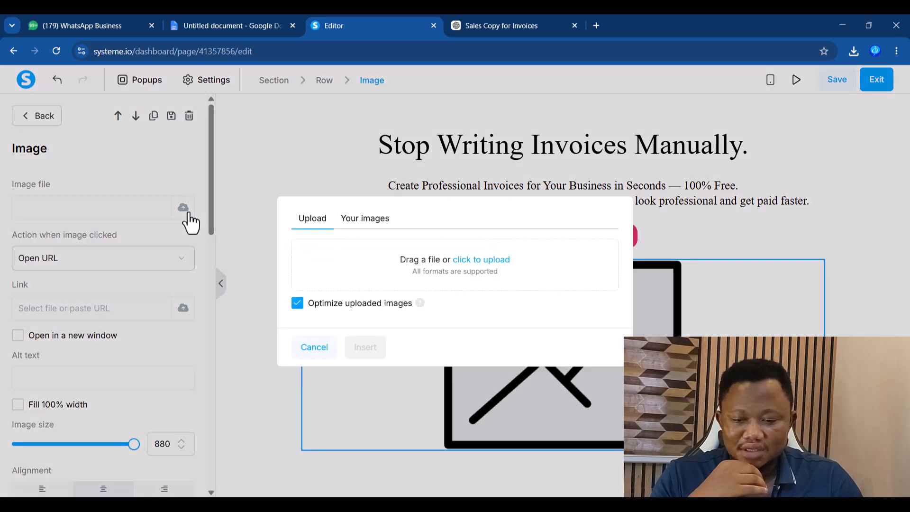
{"action": "left_click", "coordinate": [393, 263]}
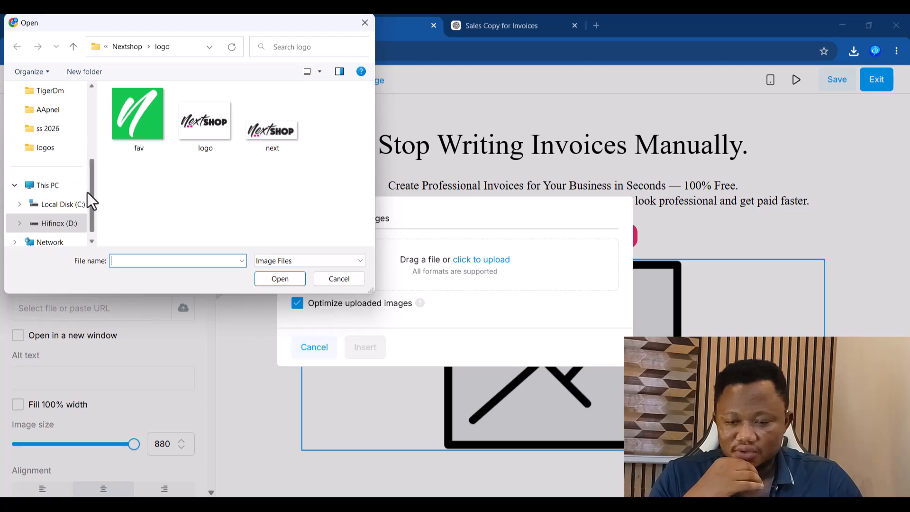
{"action": "left_click_drag", "start_coordinate": [91, 192], "coordinate": [95, 111]}
{"action": "left_click", "coordinate": [46, 148]}
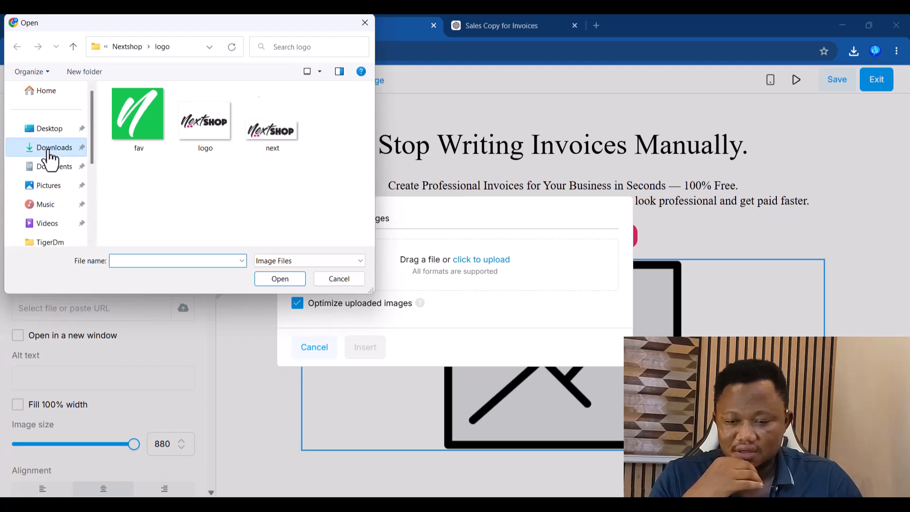
{"action": "left_click", "coordinate": [124, 123]}
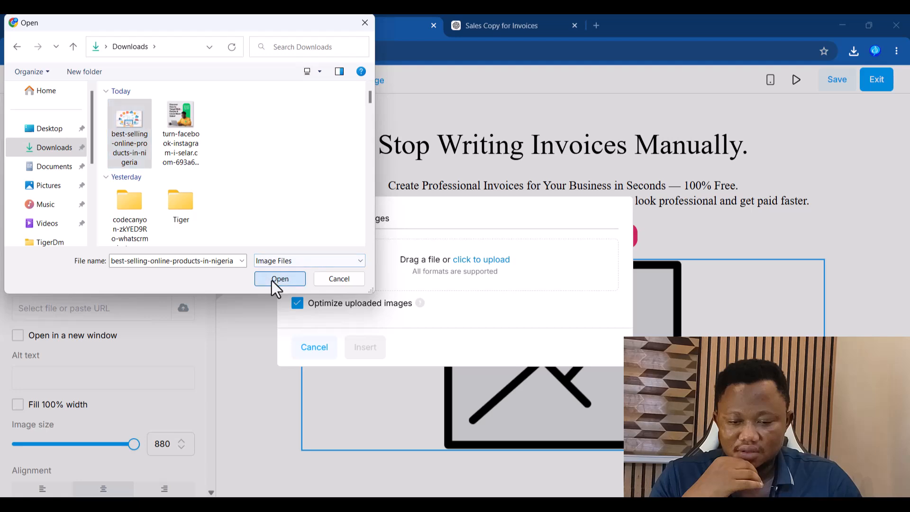
{"action": "left_click", "coordinate": [275, 281]}
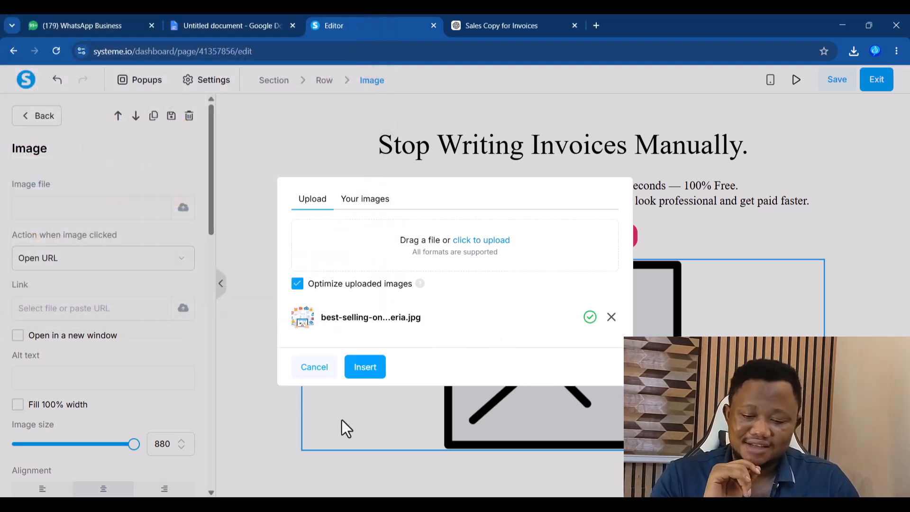
{"action": "left_click", "coordinate": [364, 368]}
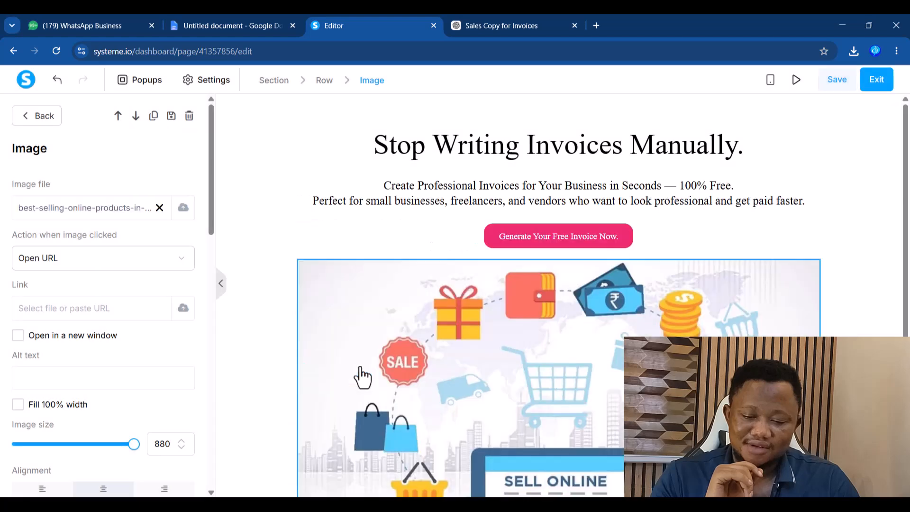
- Deselect the image and save the page
{"action": "left_click", "coordinate": [897, 228]}
{"action": "left_click_drag", "start_coordinate": [906, 257], "coordinate": [908, 237]}
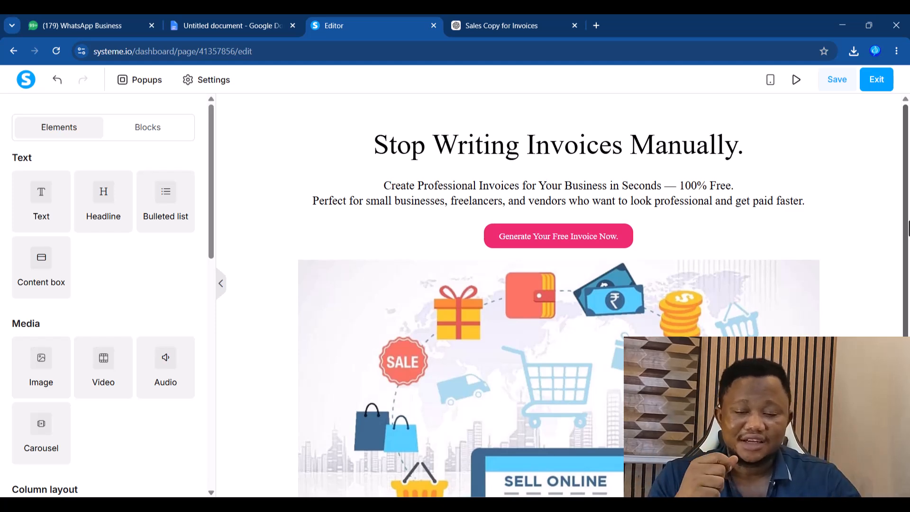
{"action": "left_click", "coordinate": [838, 86]}
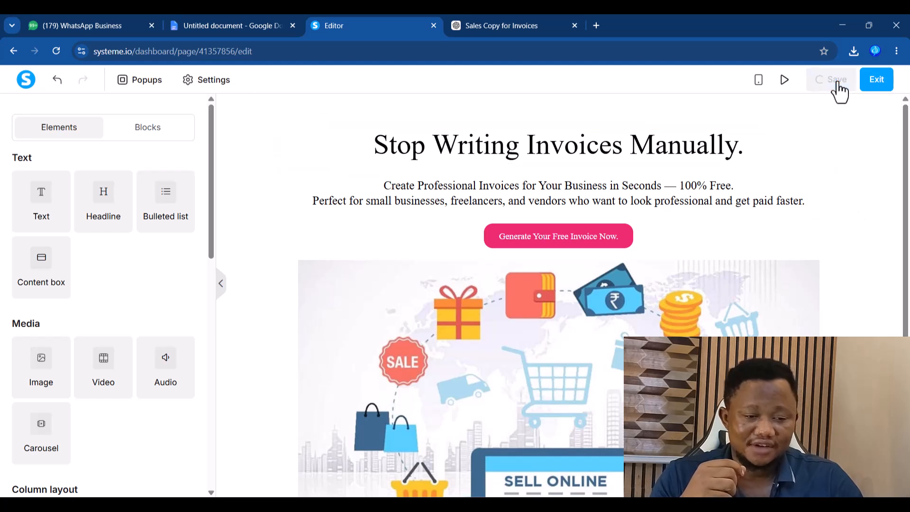
- Preview the invoice page in a new tab, scroll through it, and return to the editor
{"action": "left_click", "coordinate": [794, 89]}
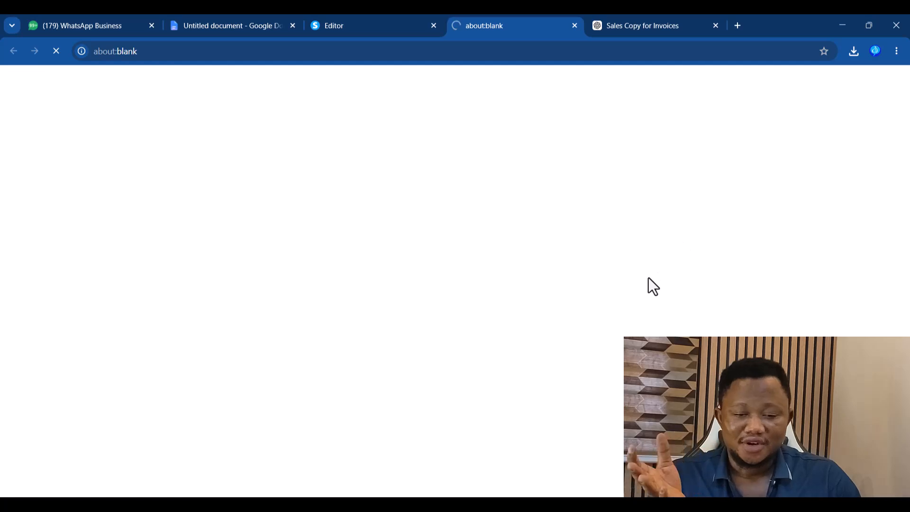
{"action": "scroll", "coordinate": [898, 187], "scroll_direction": "down", "scroll_amount": 2}
{"action": "scroll", "coordinate": [909, 156], "scroll_direction": "up", "scroll_amount": 2}
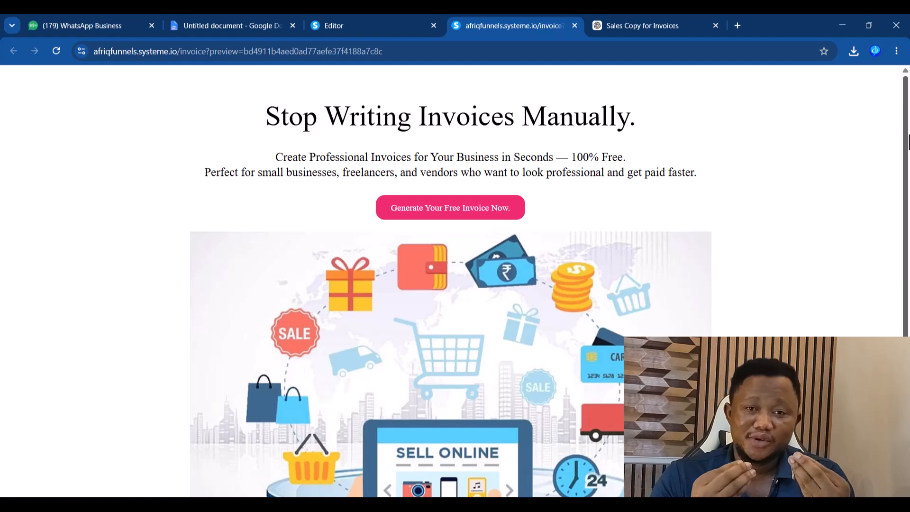
{"action": "left_click", "coordinate": [366, 27]}
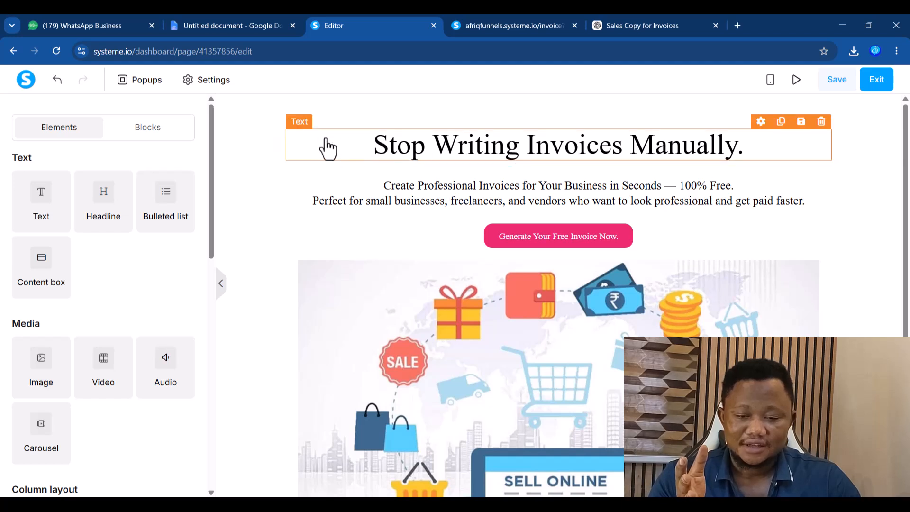
{"action": "left_click", "coordinate": [299, 122]}
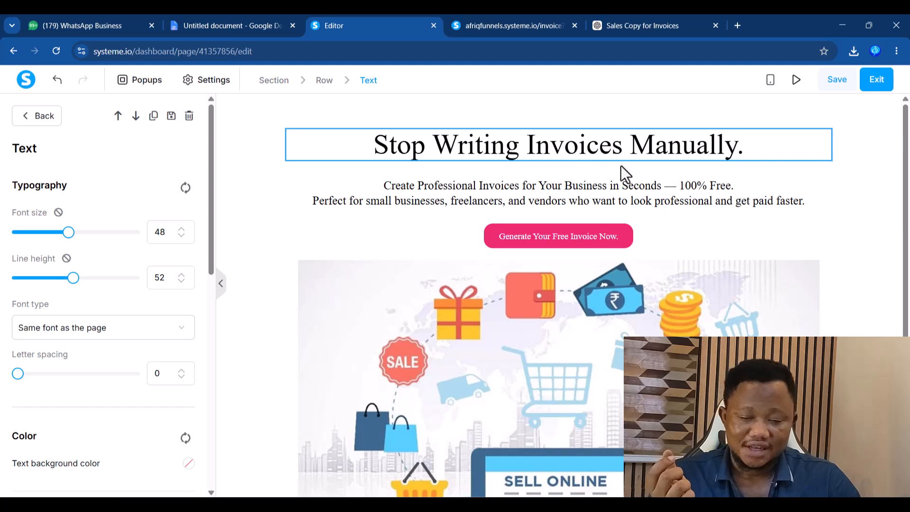
{"action": "left_click", "coordinate": [568, 200]}
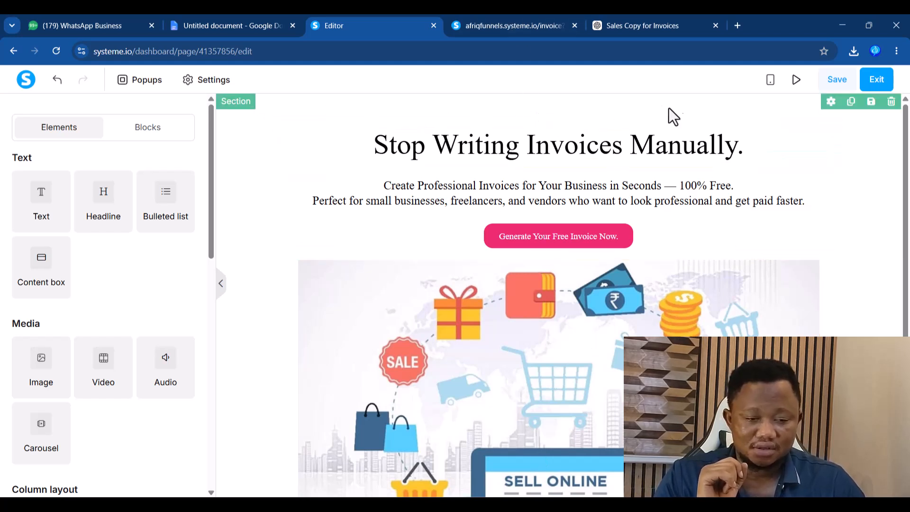
- Set the section's Content width to Small, save, and preview the narrower invoice page
{"action": "left_click", "coordinate": [830, 102]}
{"action": "left_click_drag", "start_coordinate": [212, 187], "coordinate": [199, 292]}
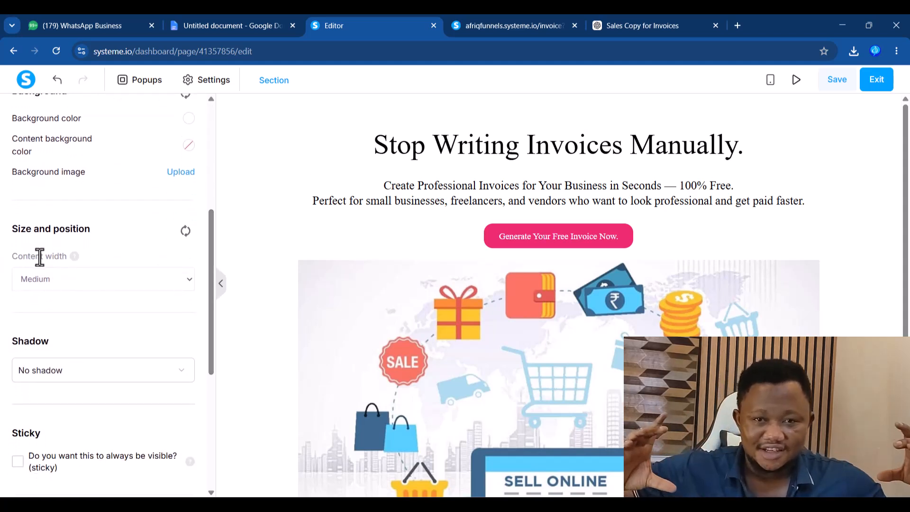
{"action": "left_click", "coordinate": [67, 284]}
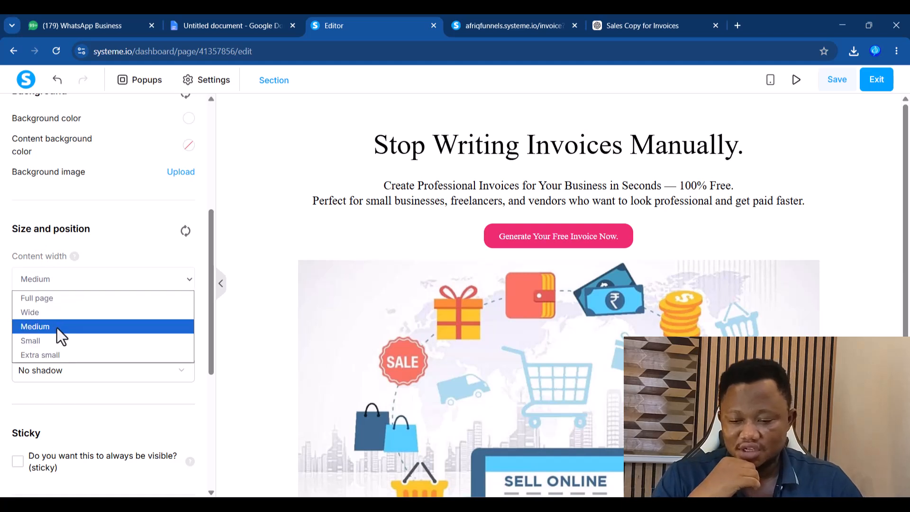
{"action": "left_click", "coordinate": [41, 342]}
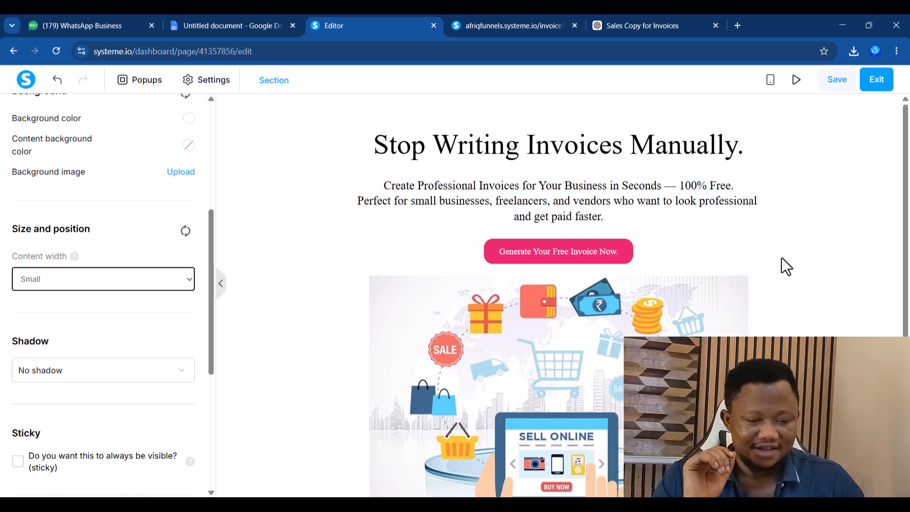
{"action": "left_click", "coordinate": [908, 294]}
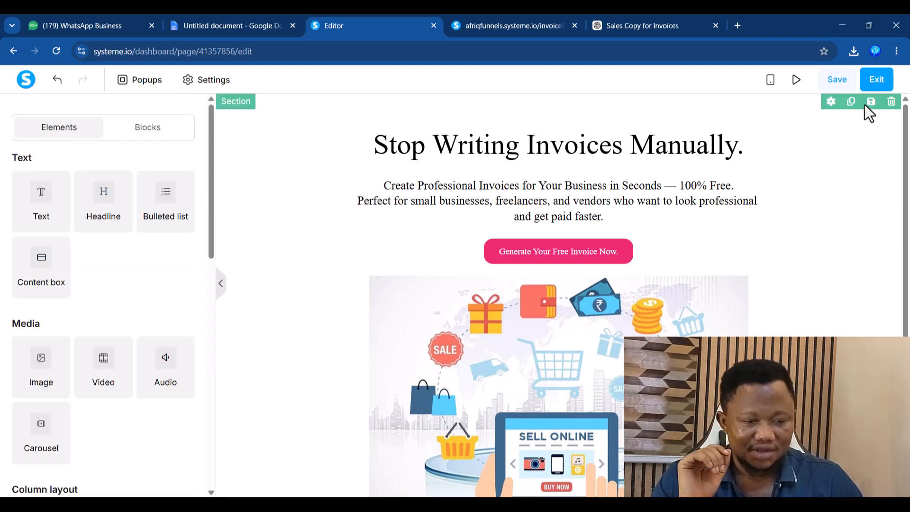
{"action": "left_click", "coordinate": [837, 84]}
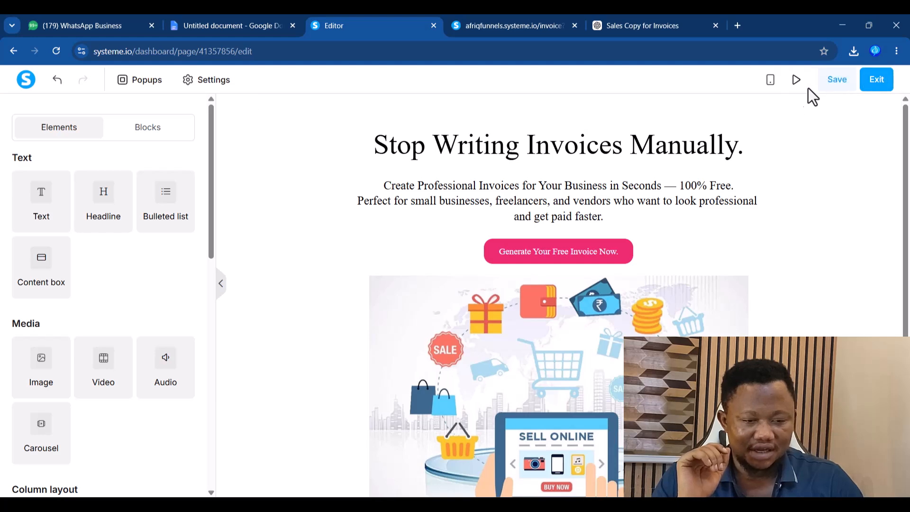
{"action": "left_click", "coordinate": [798, 83]}
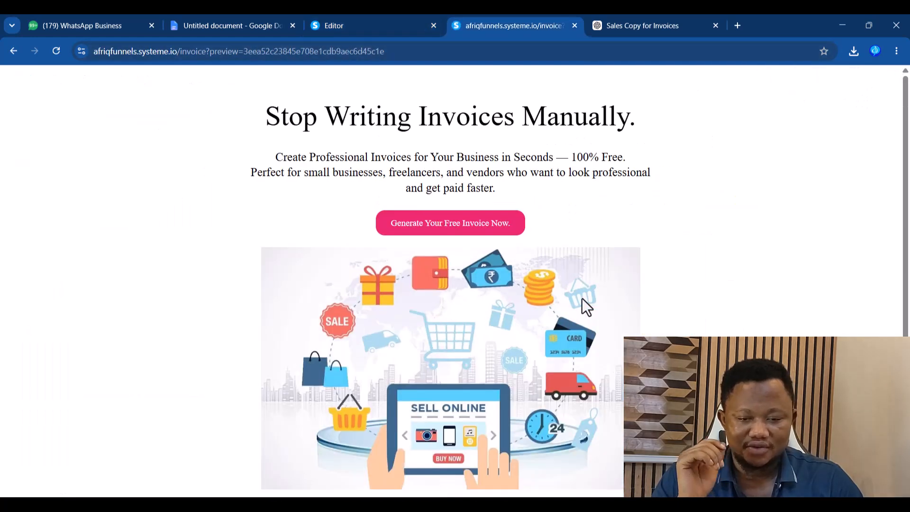
- Move over to the 'Sales Copy for Invoices' ChatGPT chat
{"action": "left_click_drag", "start_coordinate": [907, 150], "coordinate": [908, 164]}
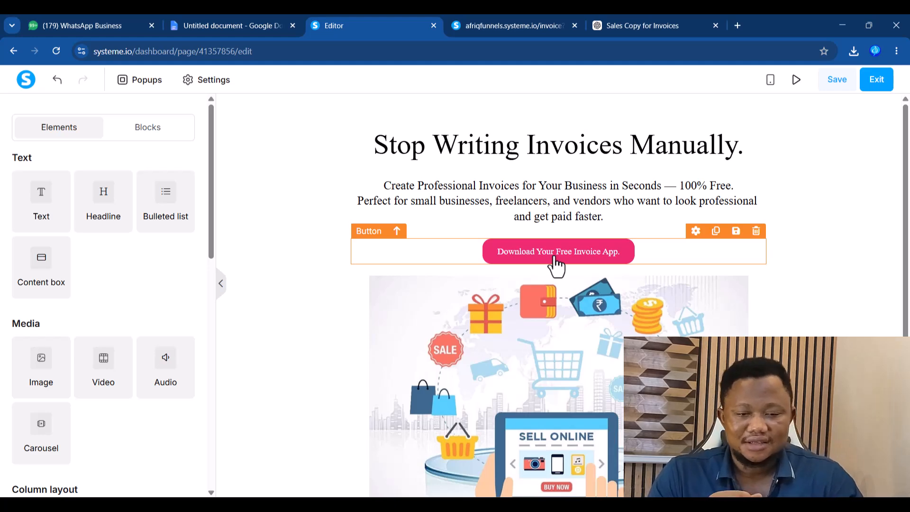
{"action": "left_click", "coordinate": [650, 25]}
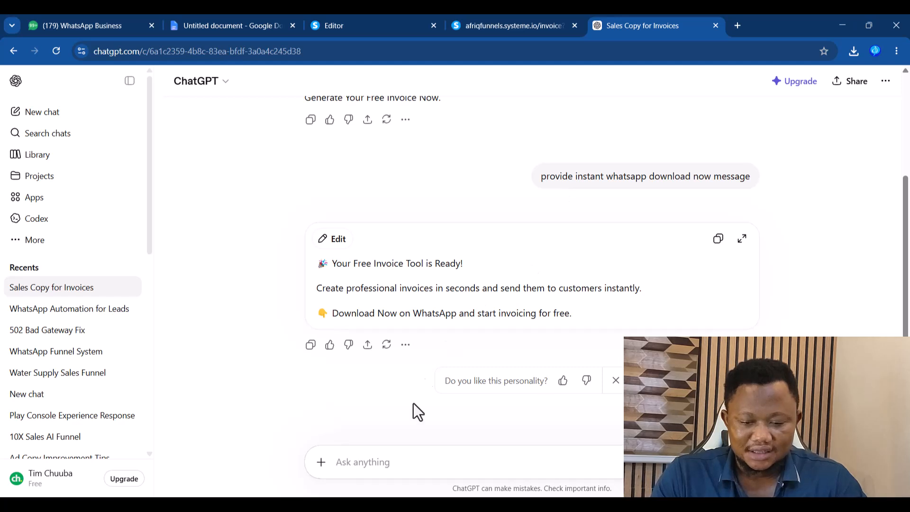
- Ask ChatGPT to write message copy about the premium pack
{"action": "left_click", "coordinate": [382, 467]}
{"action": "type", "text": "talki"}
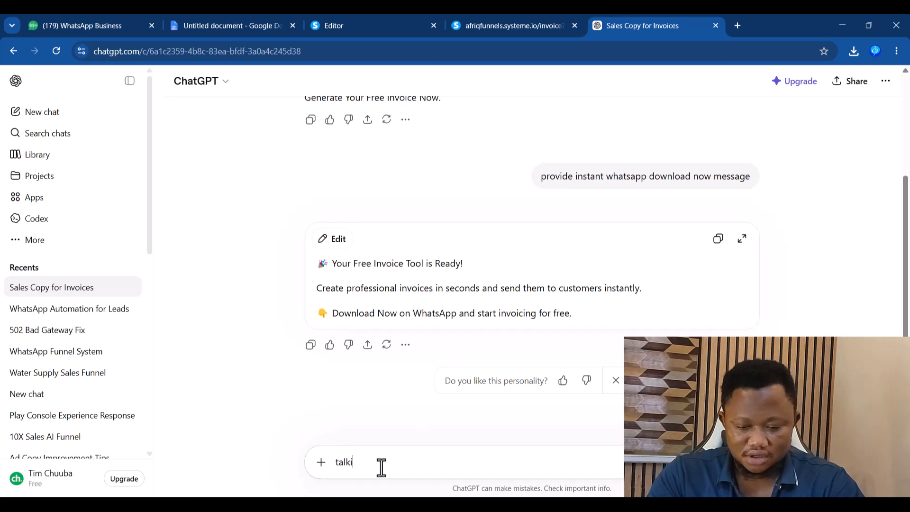
{"action": "key", "text": "BackSpace"}
{"action": "type", "text": " about our pre"}
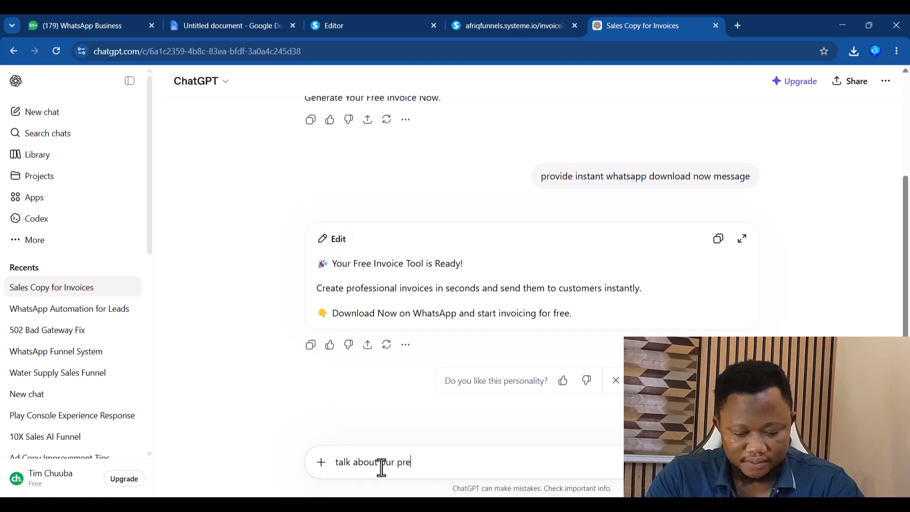
{"action": "type", "text": "mium pack for the me"}
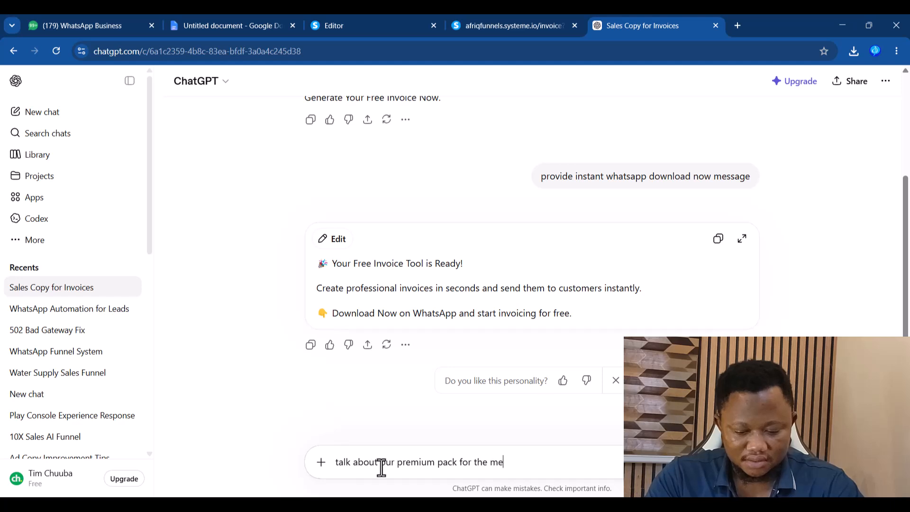
{"action": "type", "text": "ssage wi"}
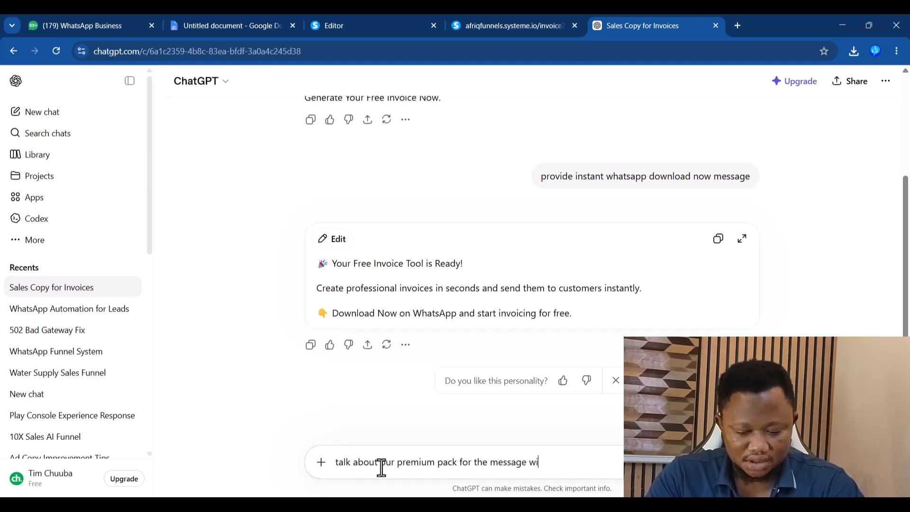
{"action": "type", "text": "th your experience"}
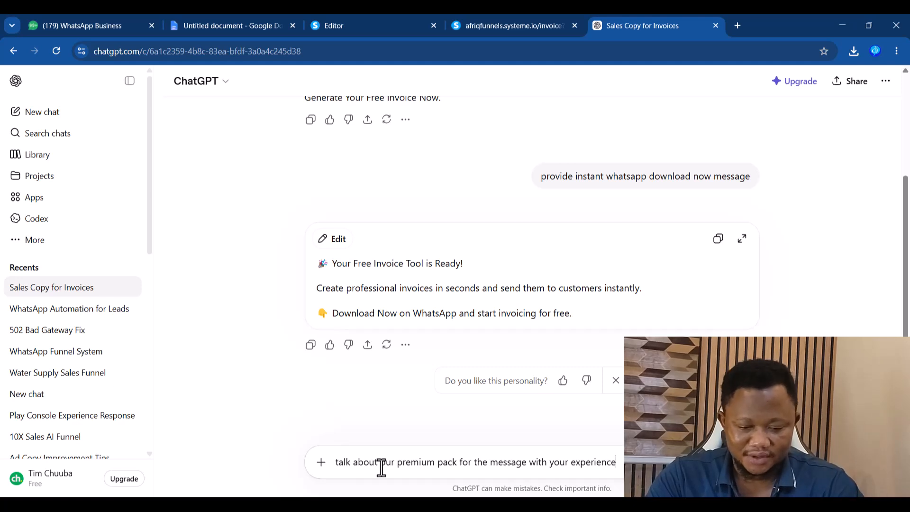
{"action": "type", "text": " a"}
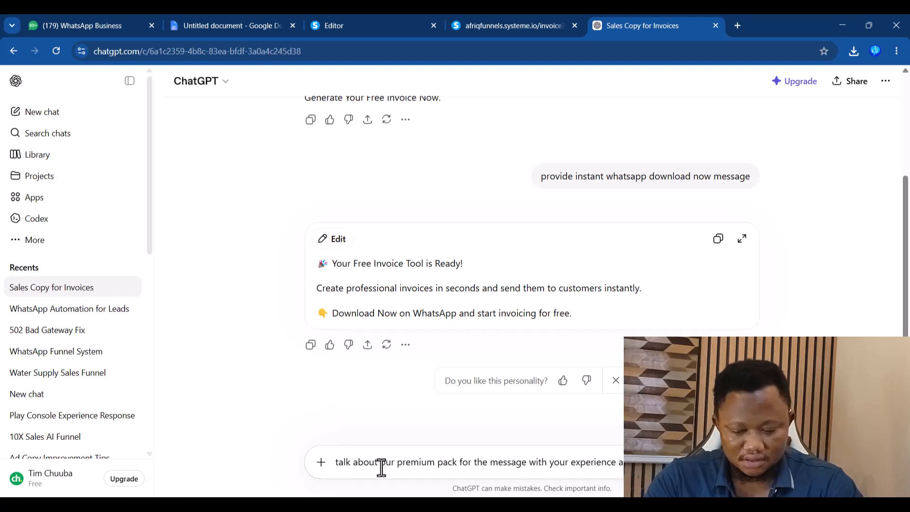
{"action": "type", "text": "copy"}
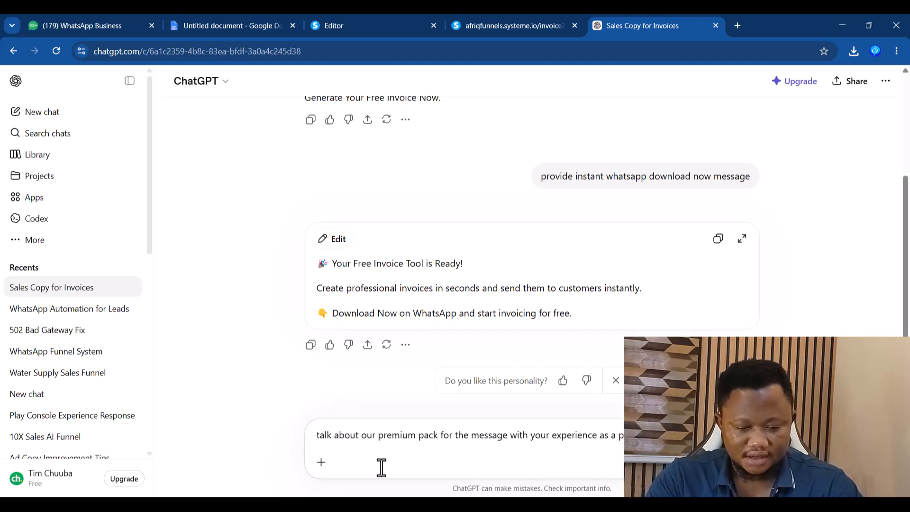
{"action": "key", "text": "Return"}
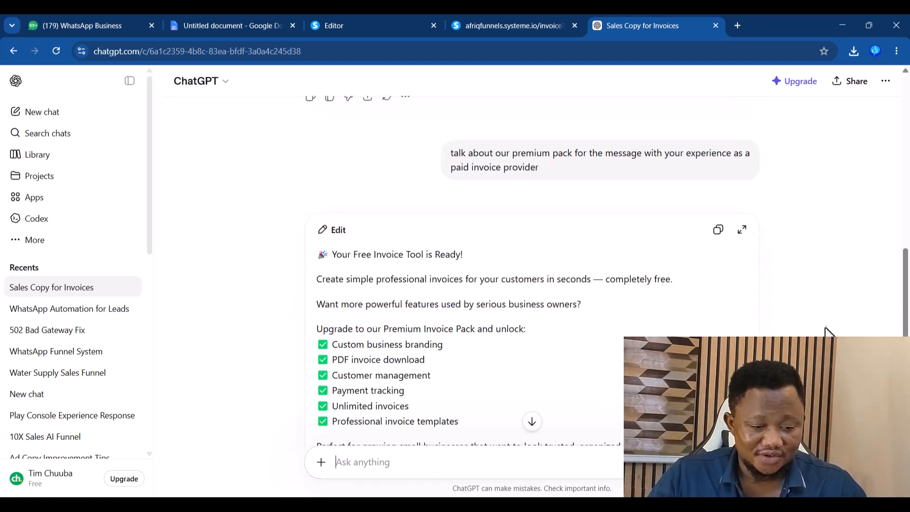
- Read through the Premium Invoice Pack reply, then return to the page editor
{"action": "mouse_move", "coordinate": [905, 280]}
{"action": "left_mouse_down"}
{"action": "mouse_move", "coordinate": [905, 341]}
{"action": "mouse_move", "coordinate": [908, 285]}
{"action": "left_mouse_up"}
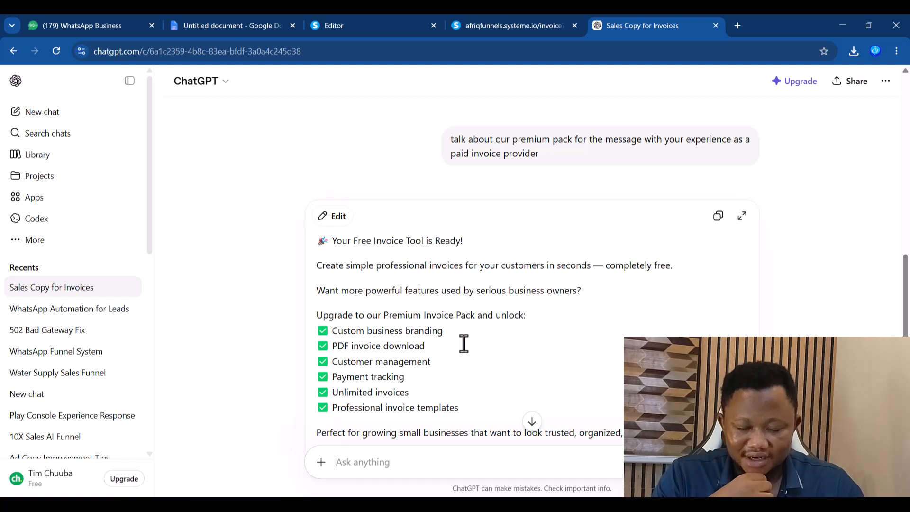
{"action": "left_click_drag", "start_coordinate": [908, 279], "coordinate": [903, 330]}
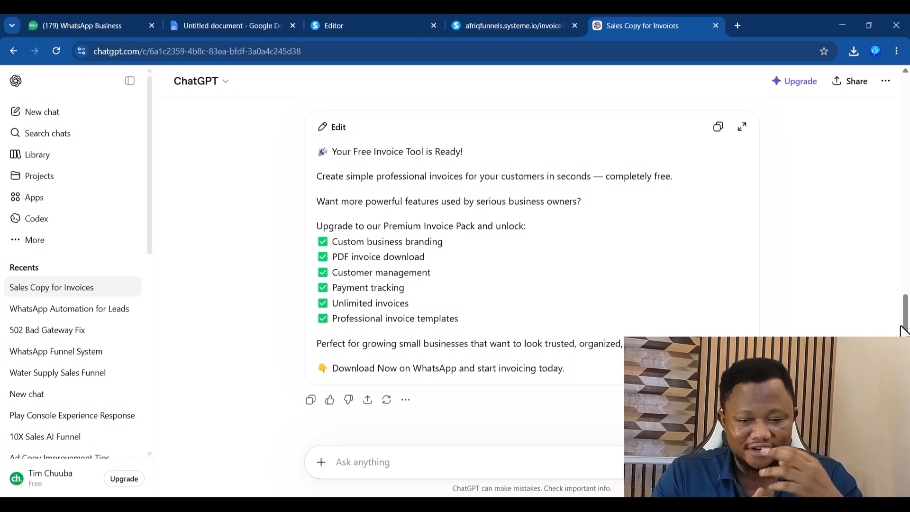
{"action": "left_click", "coordinate": [388, 25]}
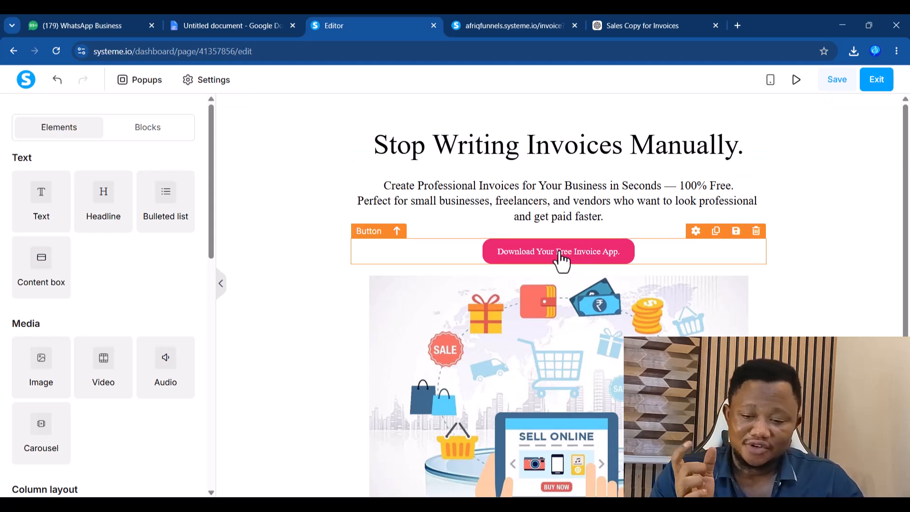
- Drag a '3 columns' row onto the page just above the Download Your Free Invoice App. button
{"action": "scroll", "coordinate": [215, 266], "scroll_direction": "down", "scroll_amount": 7}
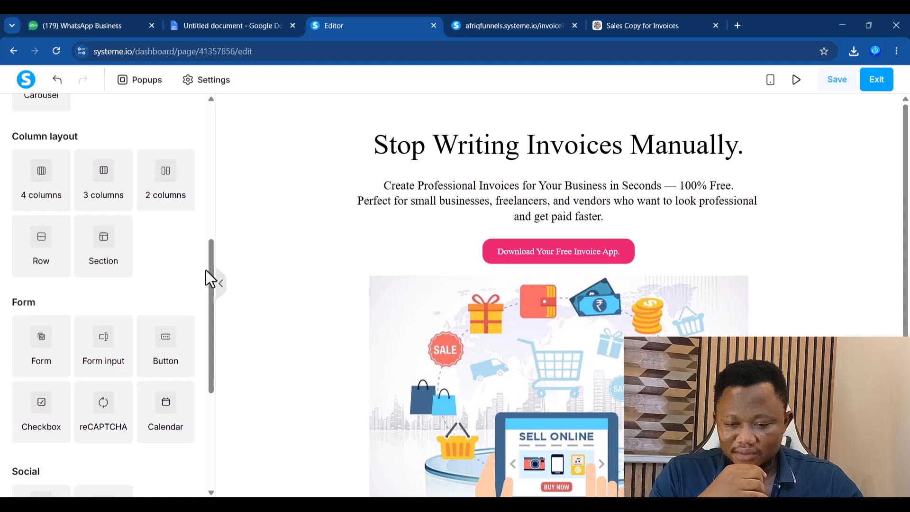
{"action": "left_click_drag", "start_coordinate": [212, 270], "coordinate": [244, 101]}
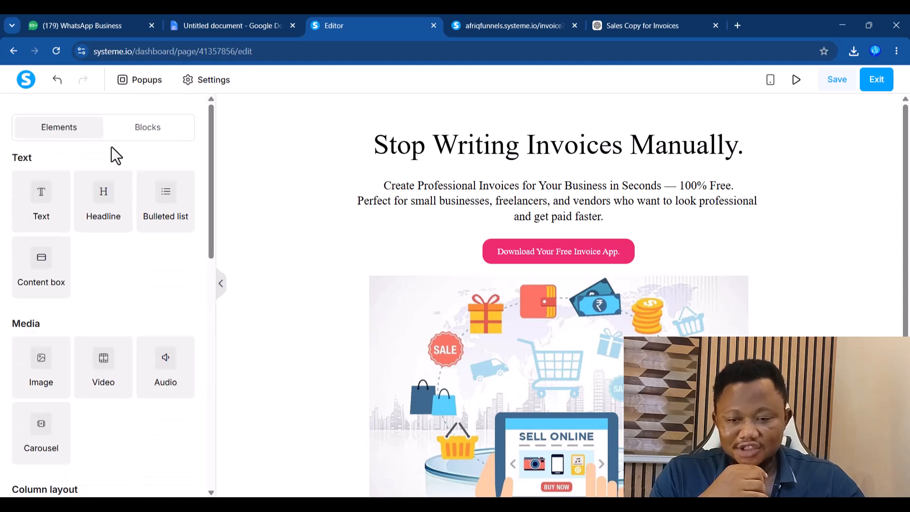
{"action": "left_click_drag", "start_coordinate": [210, 127], "coordinate": [206, 309]}
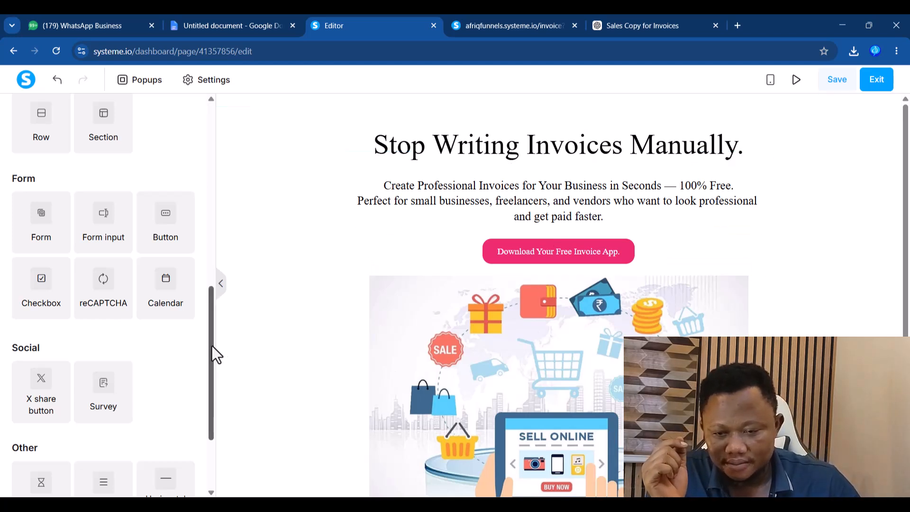
{"action": "left_click_drag", "start_coordinate": [209, 326], "coordinate": [229, 244]}
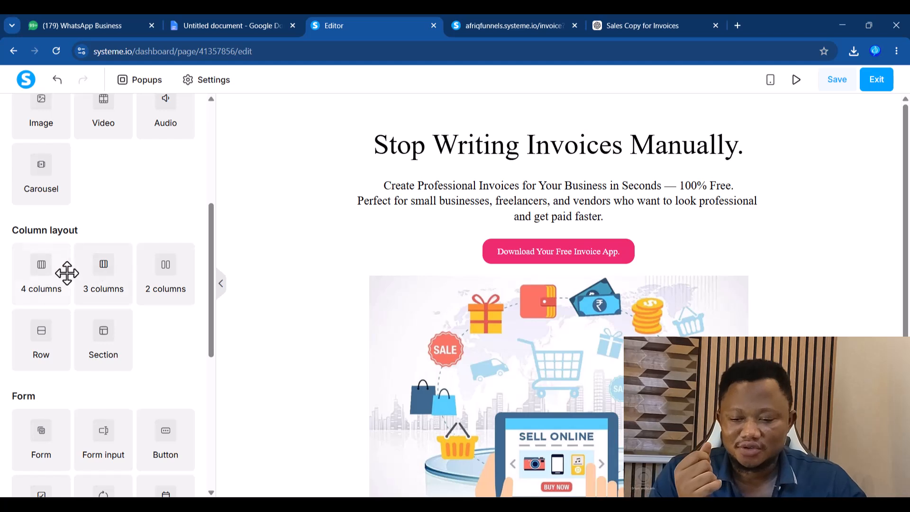
{"action": "left_click_drag", "start_coordinate": [102, 266], "coordinate": [557, 247]}
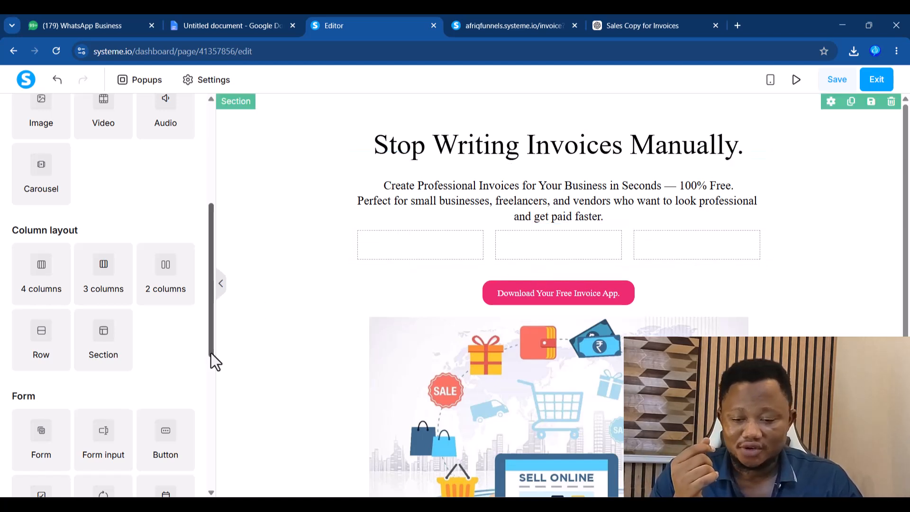
- Drop a Form input element into each of the three new columns
{"action": "scroll", "coordinate": [209, 327], "scroll_direction": "down", "scroll_amount": 3}
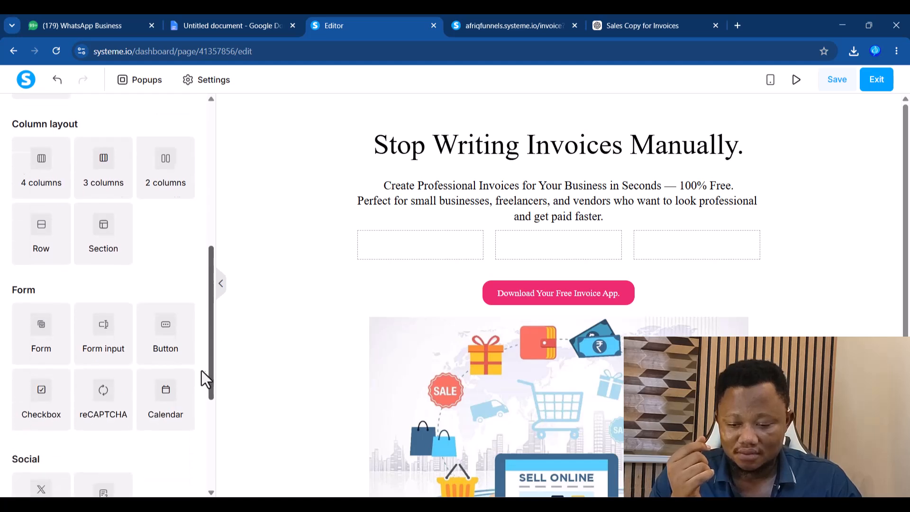
{"action": "left_click_drag", "start_coordinate": [106, 322], "coordinate": [425, 257]}
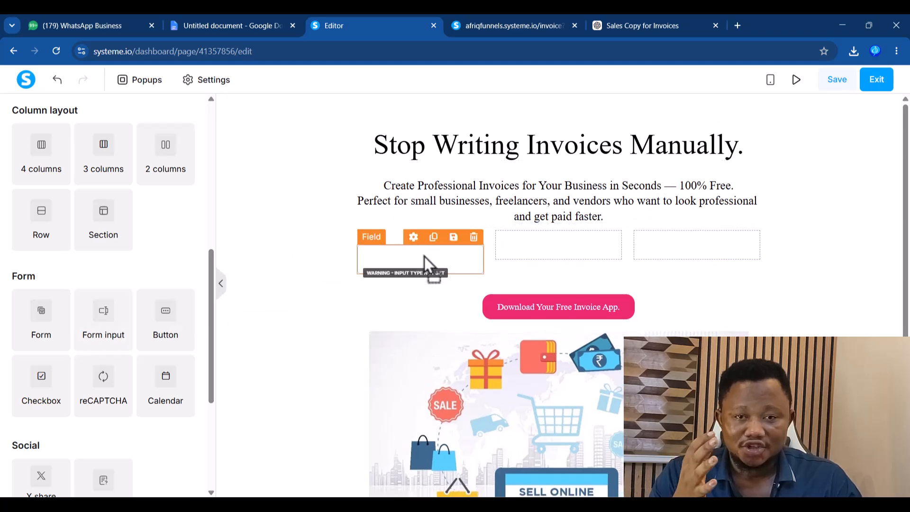
{"action": "left_click_drag", "start_coordinate": [117, 324], "coordinate": [559, 258]}
{"action": "left_click_drag", "start_coordinate": [107, 319], "coordinate": [689, 259]}
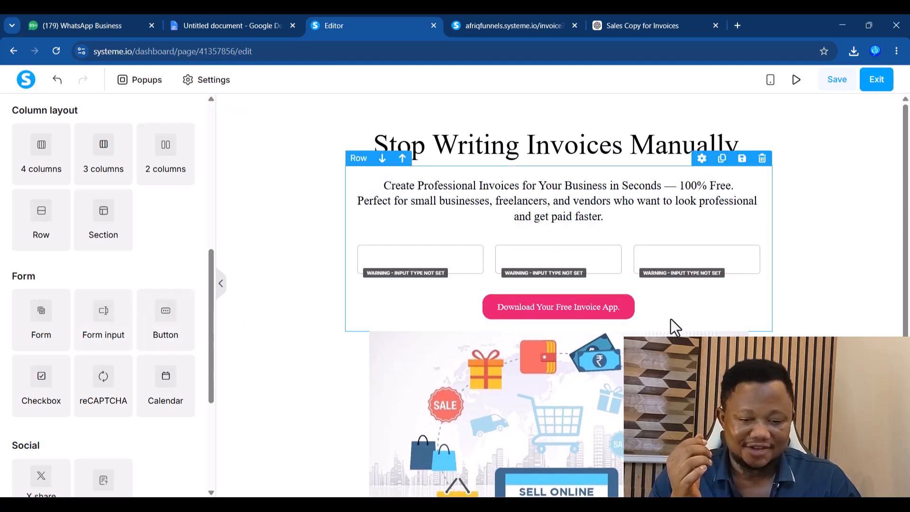
- Set the three fields' input types to First name, Email and Phone number, in order
{"action": "left_click", "coordinate": [413, 257]}
{"action": "left_click", "coordinate": [64, 206]}
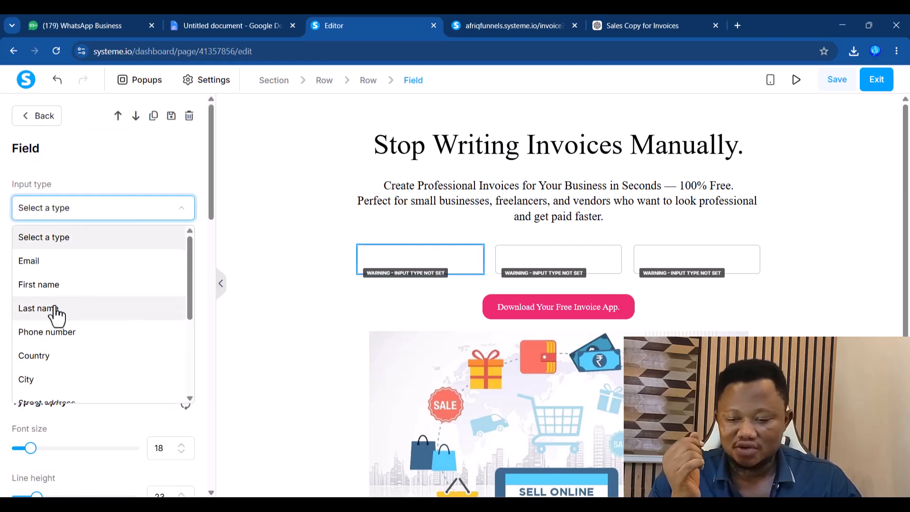
{"action": "left_click", "coordinate": [46, 287]}
{"action": "left_click", "coordinate": [545, 260]}
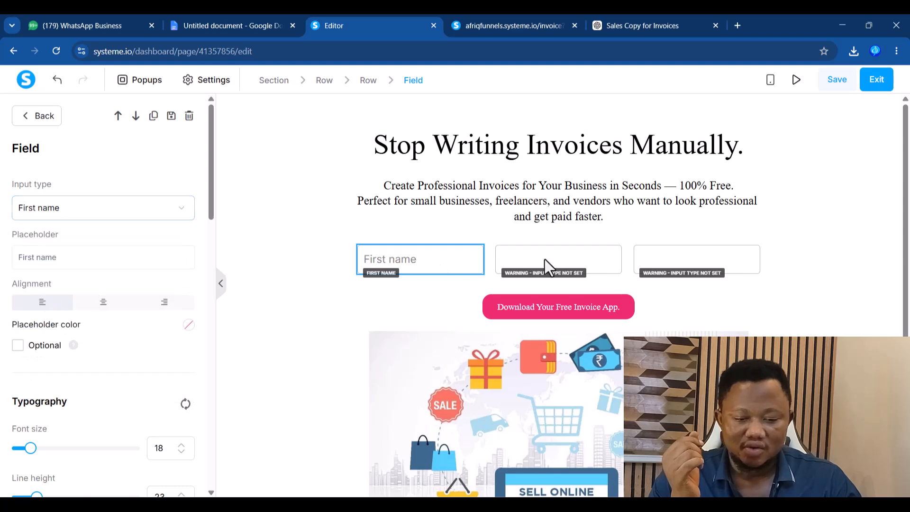
{"action": "left_click", "coordinate": [550, 264]}
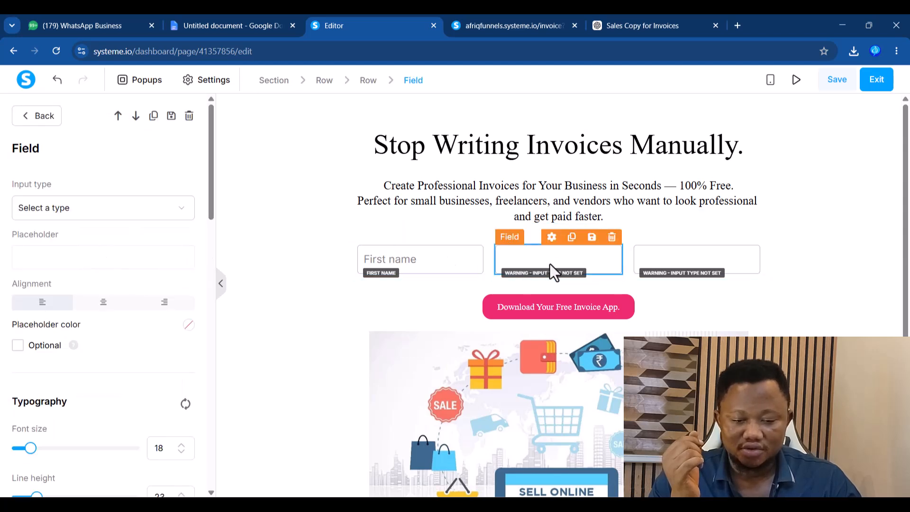
{"action": "left_click", "coordinate": [78, 212]}
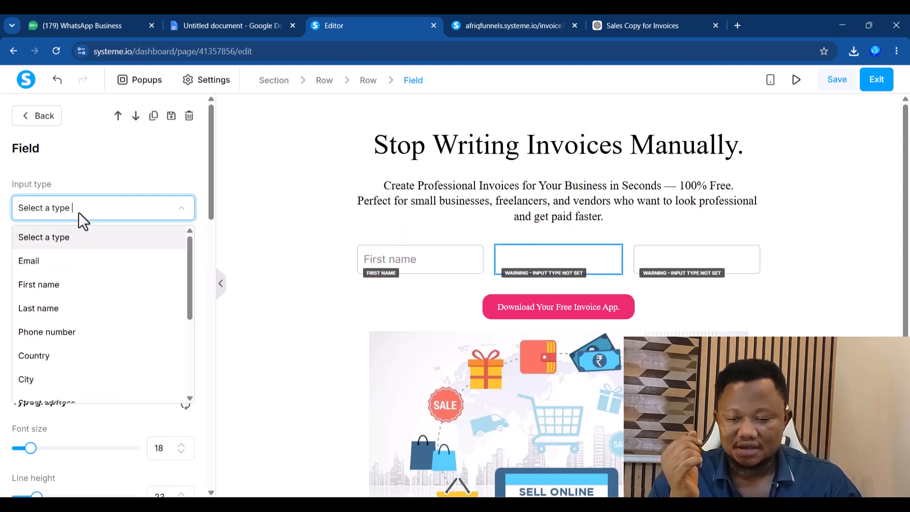
{"action": "left_click", "coordinate": [67, 261]}
{"action": "left_click", "coordinate": [670, 257]}
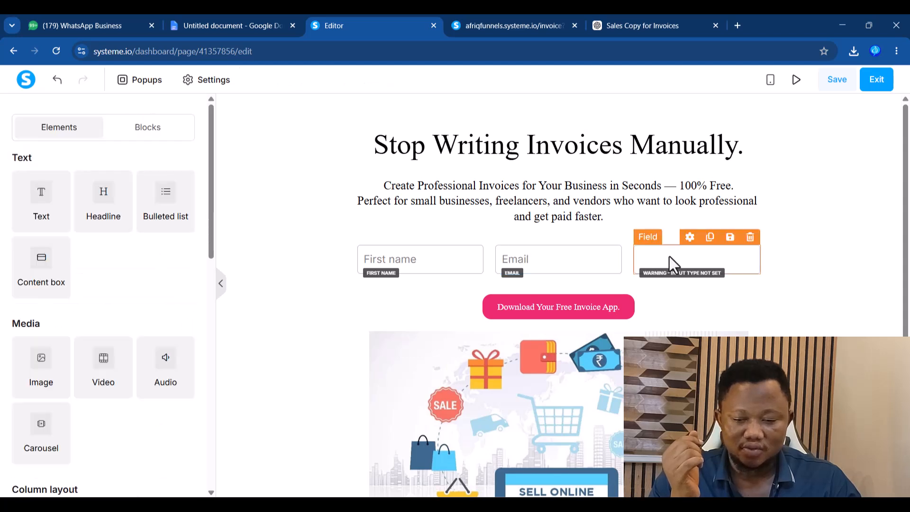
{"action": "left_click", "coordinate": [686, 260]}
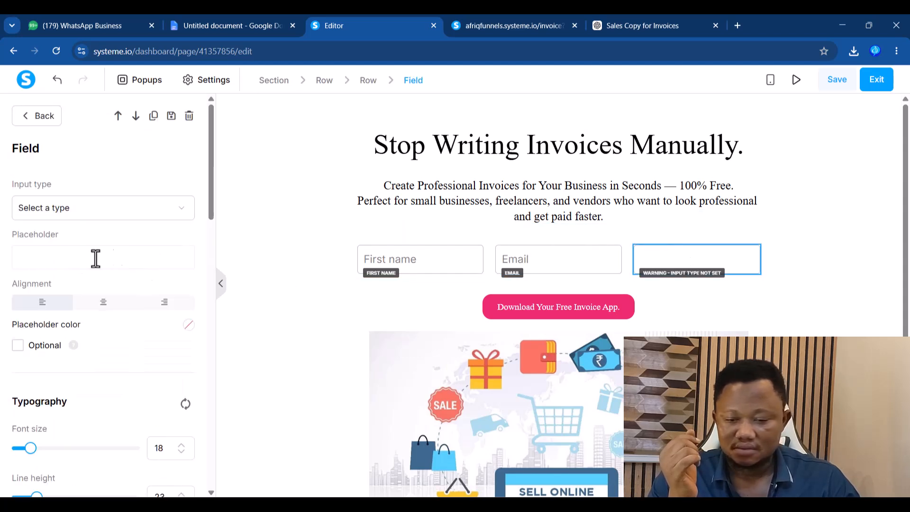
{"action": "left_click", "coordinate": [92, 212]}
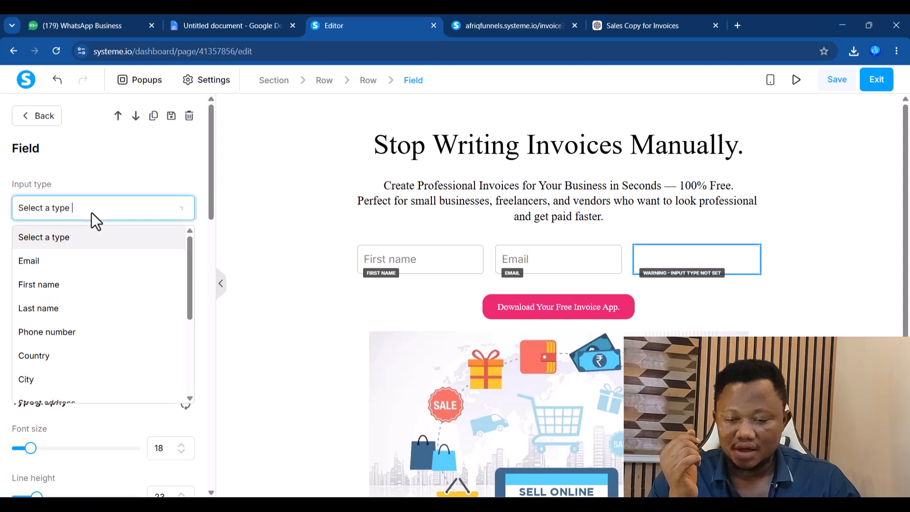
{"action": "left_click", "coordinate": [50, 332]}
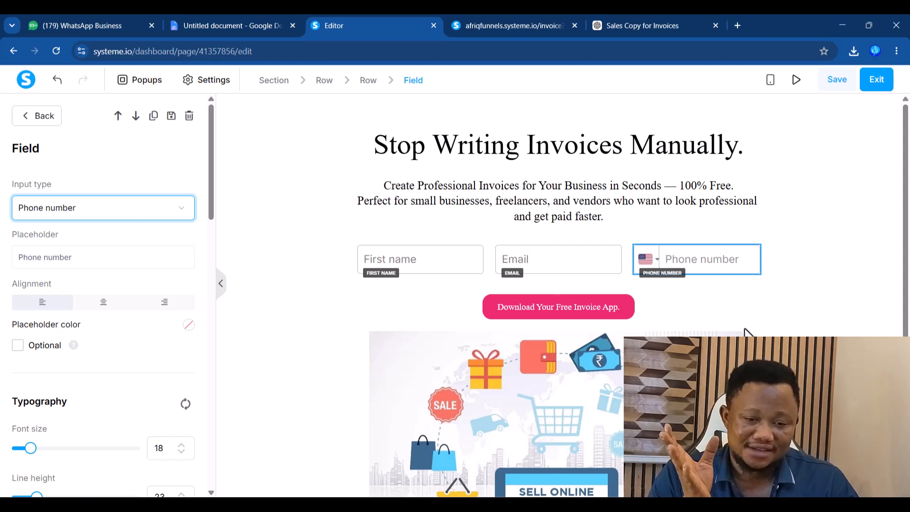
- Save the page and reopen a fresh preview of it from the editor
{"action": "left_click", "coordinate": [837, 81]}
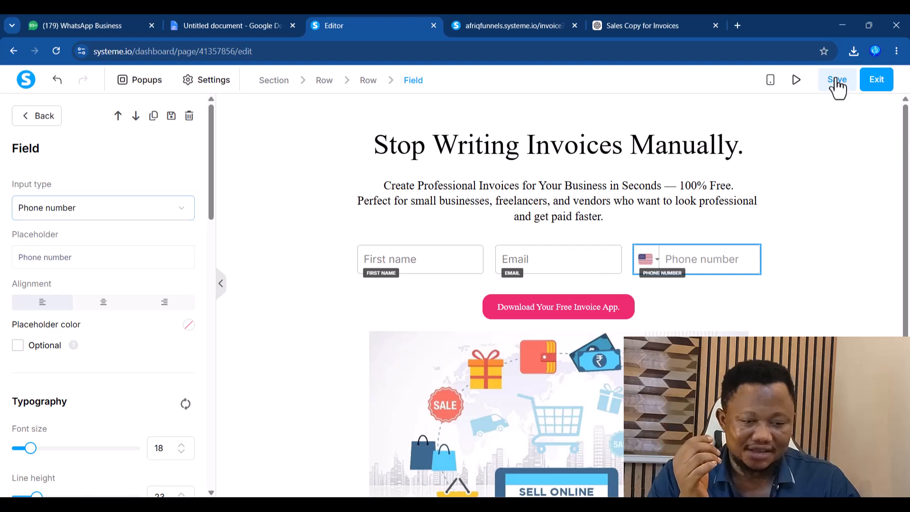
{"action": "left_click", "coordinate": [527, 21]}
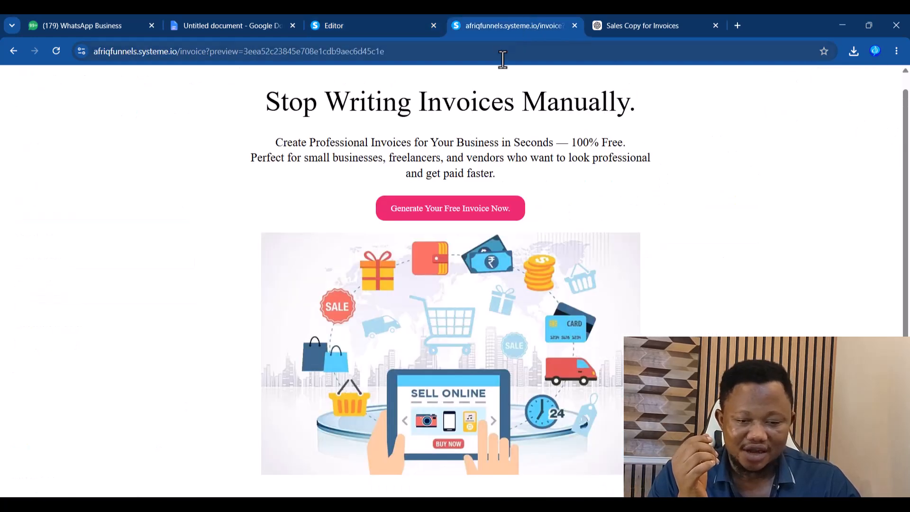
{"action": "left_click", "coordinate": [56, 51]}
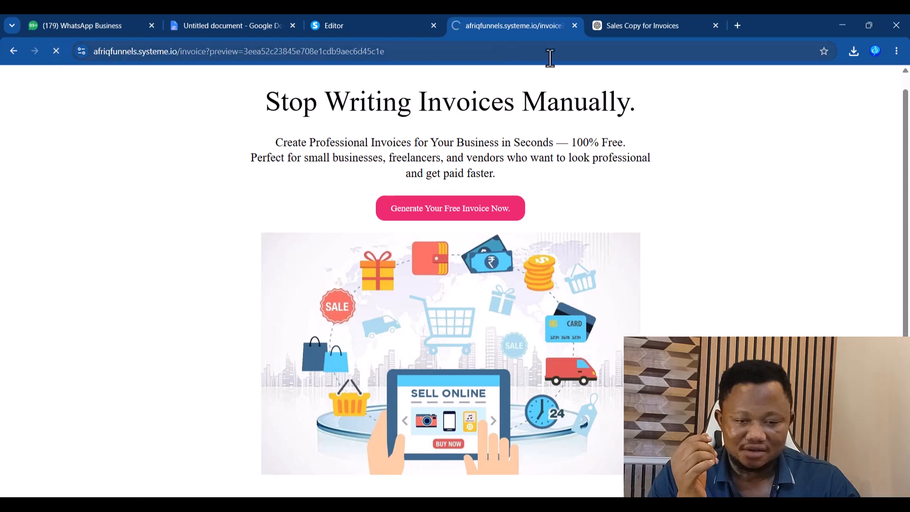
{"action": "left_click", "coordinate": [575, 26]}
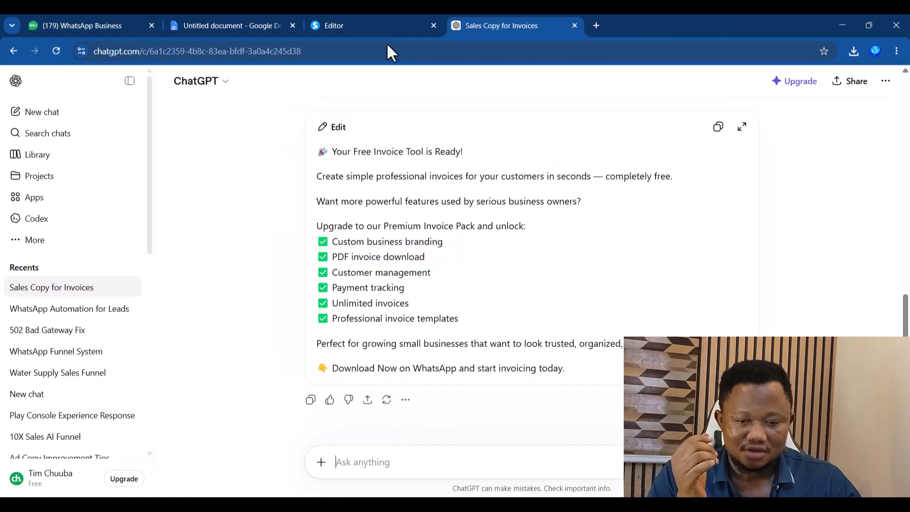
{"action": "left_click", "coordinate": [384, 27]}
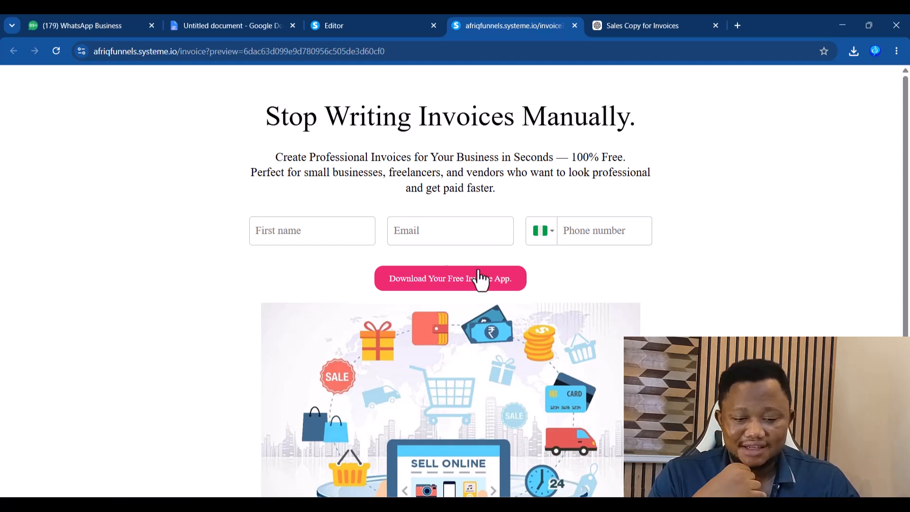
- Test the First name, Email and phone number fields in the preview
{"action": "left_click", "coordinate": [332, 239]}
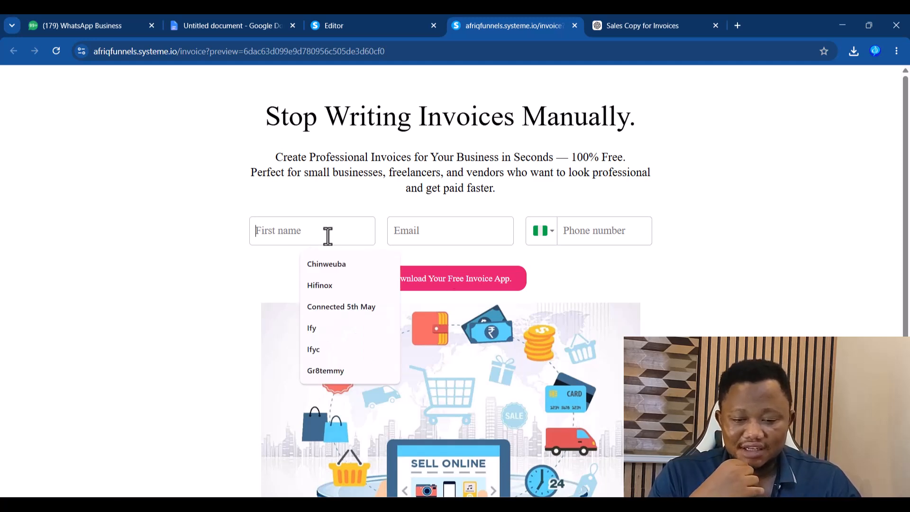
{"action": "left_click", "coordinate": [420, 238]}
{"action": "left_click", "coordinate": [584, 235]}
{"action": "left_click", "coordinate": [748, 229]}
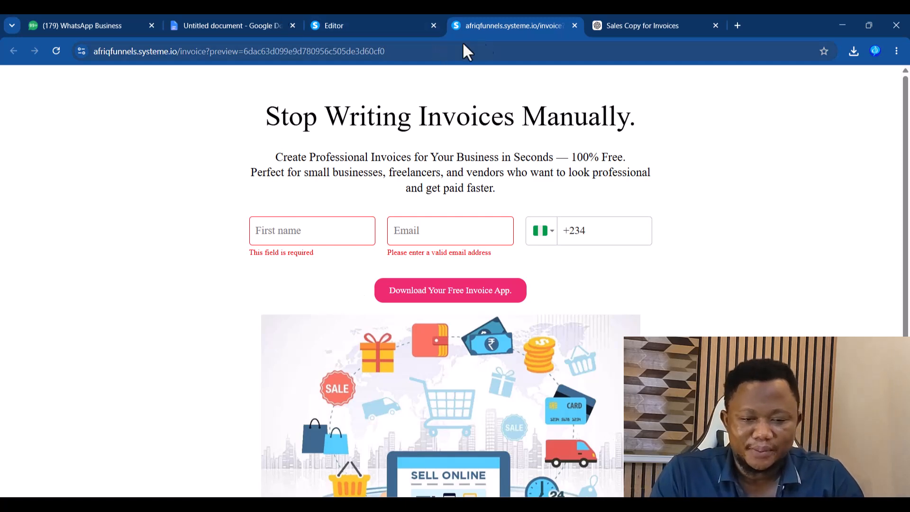
- Go to the TigerDM website in a new tab and sign in with a Google account
{"action": "left_click", "coordinate": [738, 25]}
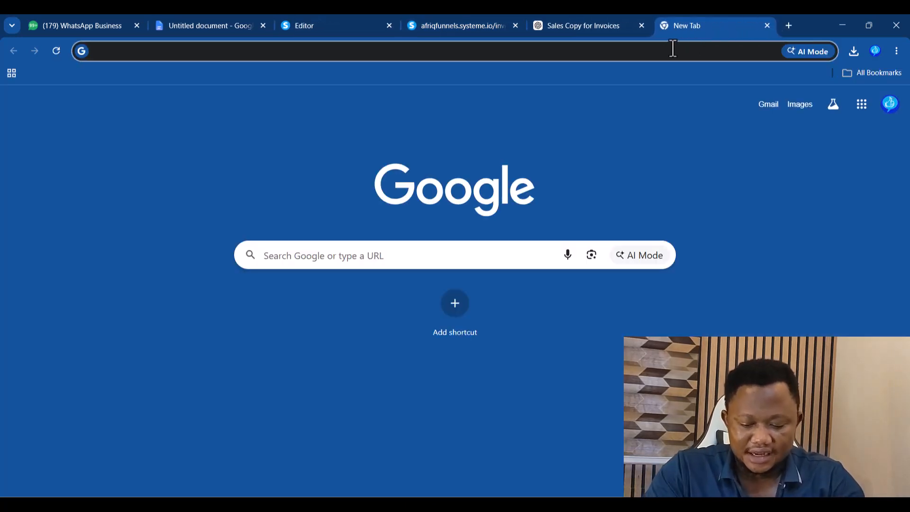
{"action": "type", "text": "tiger"}
{"action": "key", "text": "Return"}
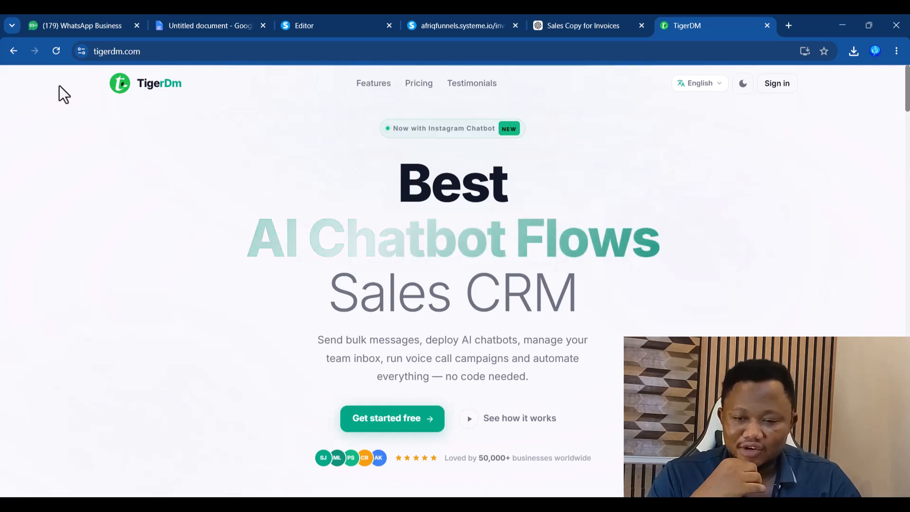
{"action": "left_click", "coordinate": [133, 51]}
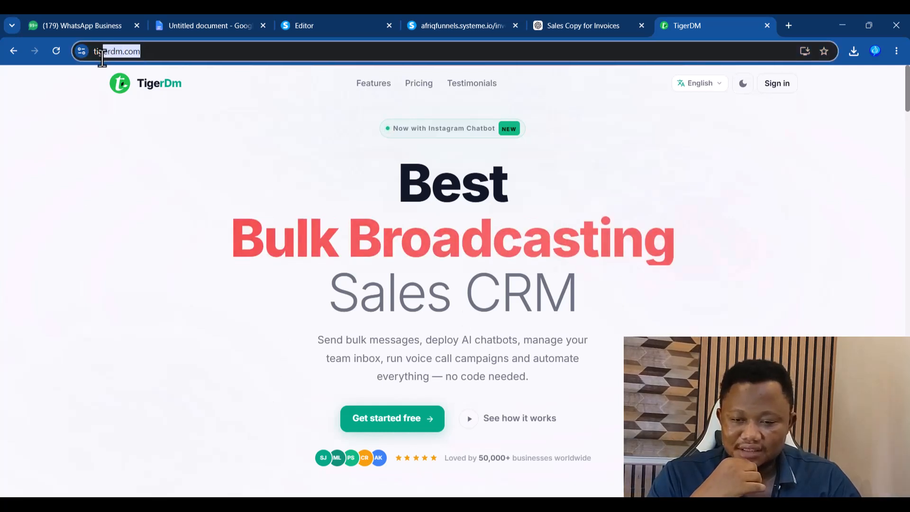
{"action": "left_click", "coordinate": [226, 351]}
{"action": "left_click", "coordinate": [382, 425]}
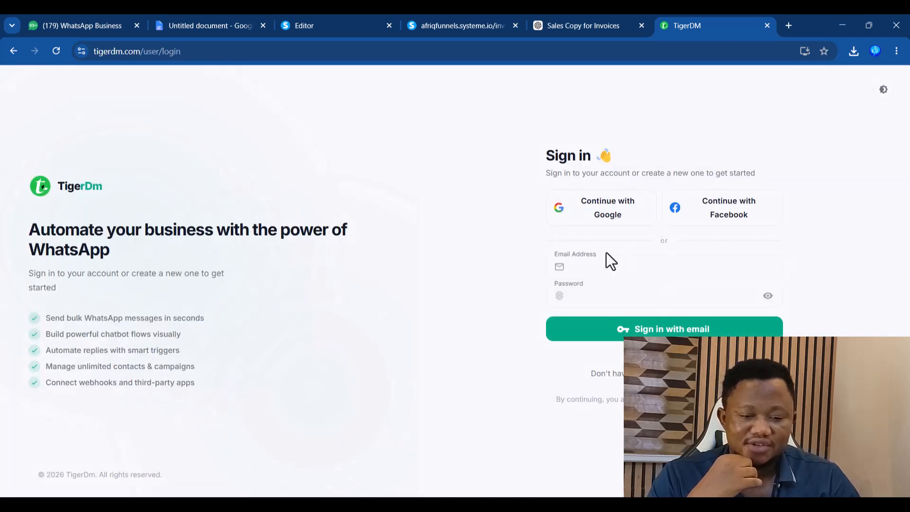
{"action": "left_click", "coordinate": [606, 213]}
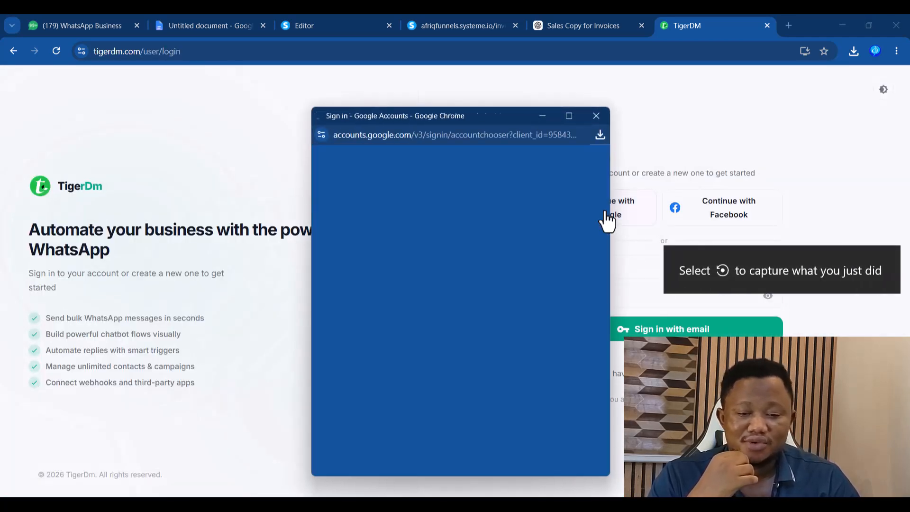
{"action": "left_click", "coordinate": [382, 336]}
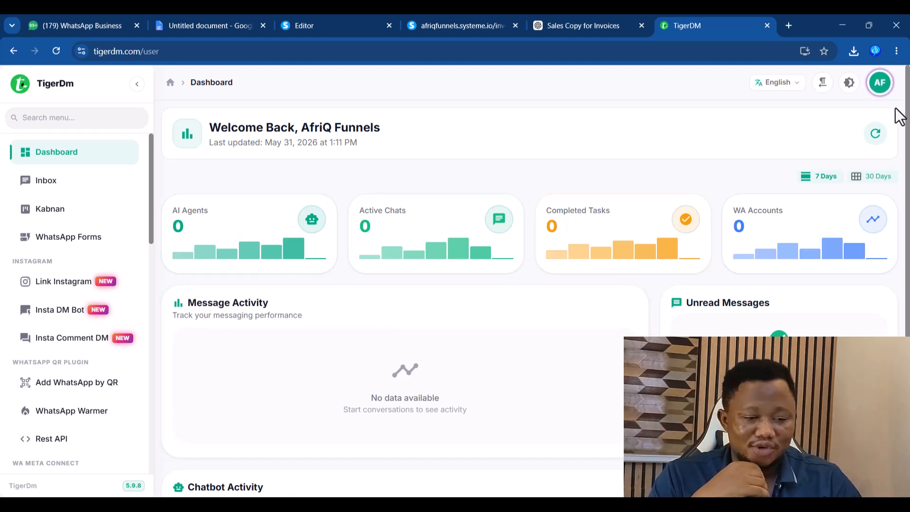
- From Subscription, check out the $399 Platinum plan with Offline Payment via Selar
{"action": "left_click", "coordinate": [885, 95]}
{"action": "left_click", "coordinate": [789, 210]}
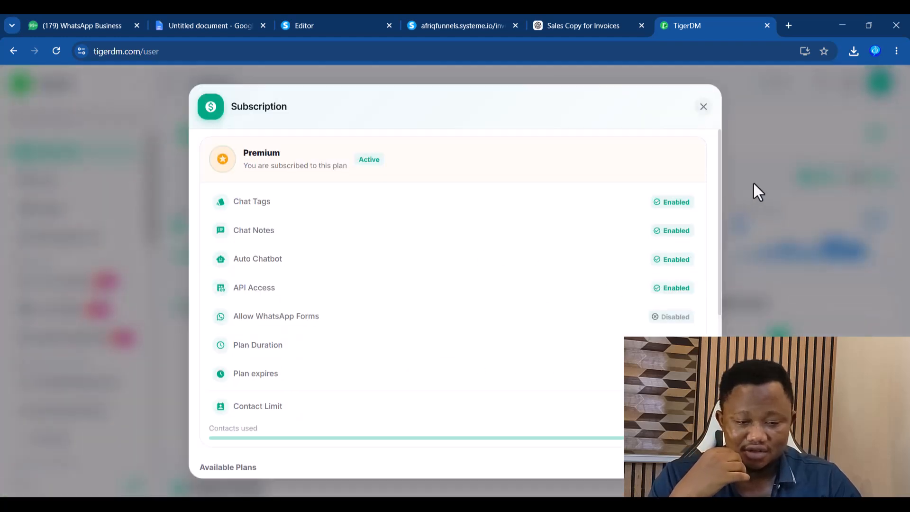
{"action": "scroll", "coordinate": [703, 317], "scroll_direction": "down", "scroll_amount": 6}
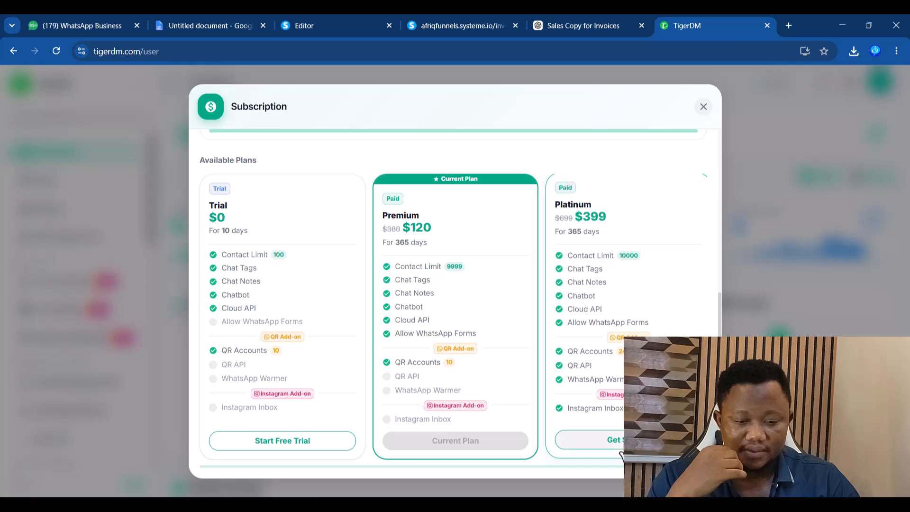
{"action": "left_click", "coordinate": [607, 440]}
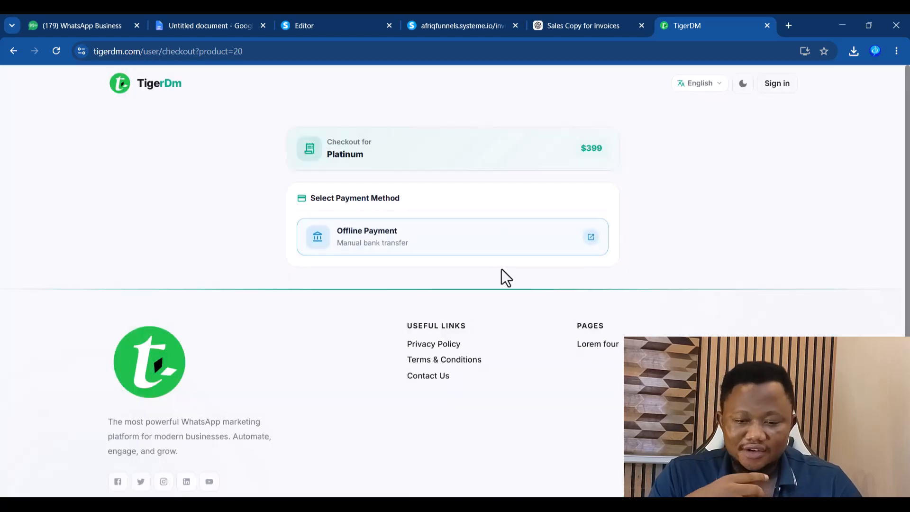
{"action": "left_click", "coordinate": [403, 250]}
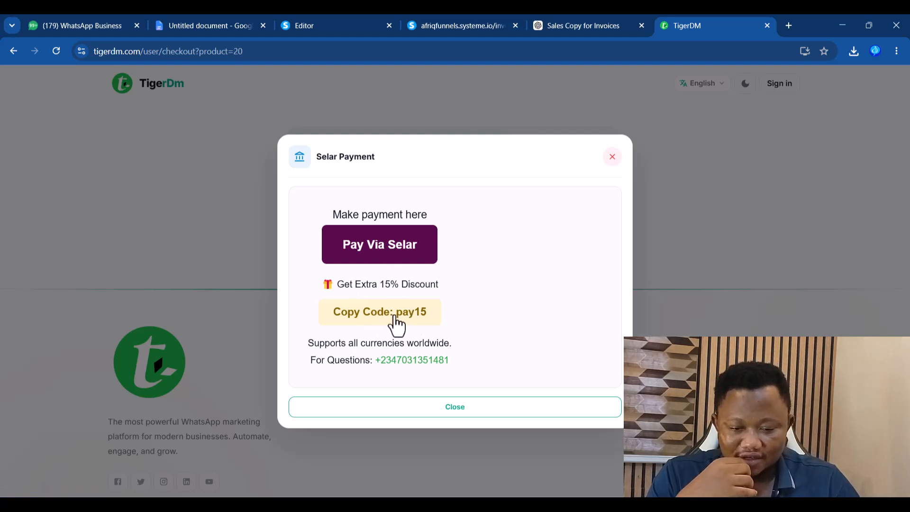
{"action": "left_click", "coordinate": [396, 254]}
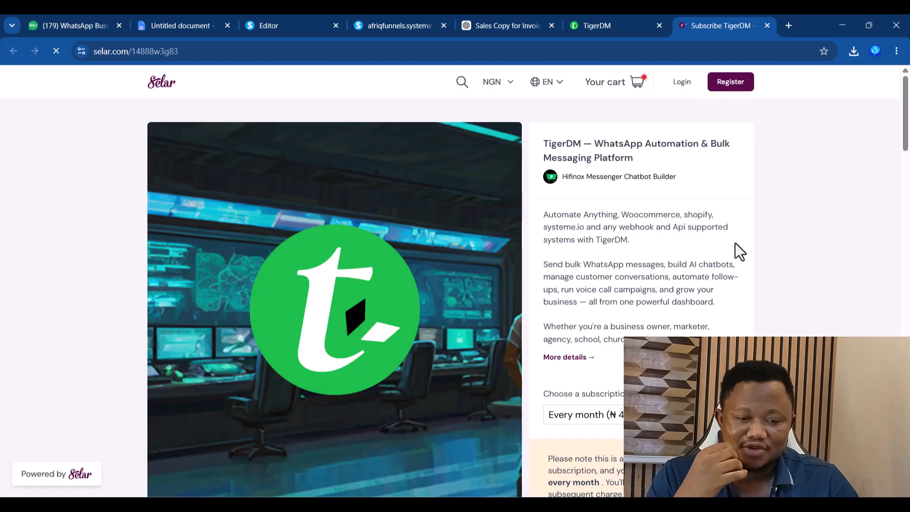
- Choose the yearly ₦180,000 TigerDM plan on Selar and start subscribing
{"action": "scroll", "coordinate": [896, 128], "scroll_direction": "down", "scroll_amount": 7}
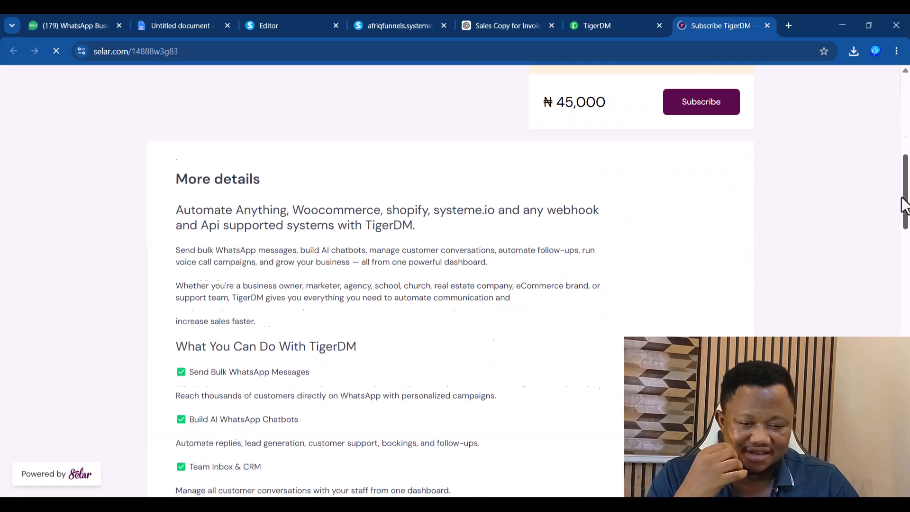
{"action": "scroll", "coordinate": [699, 245], "scroll_direction": "up", "scroll_amount": 1}
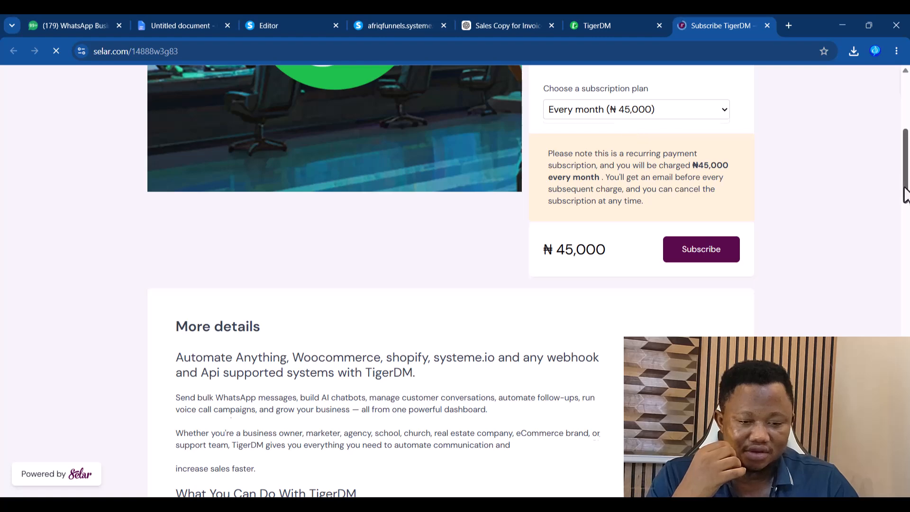
{"action": "scroll", "coordinate": [903, 180], "scroll_direction": "up", "scroll_amount": 3}
{"action": "left_click", "coordinate": [699, 249]}
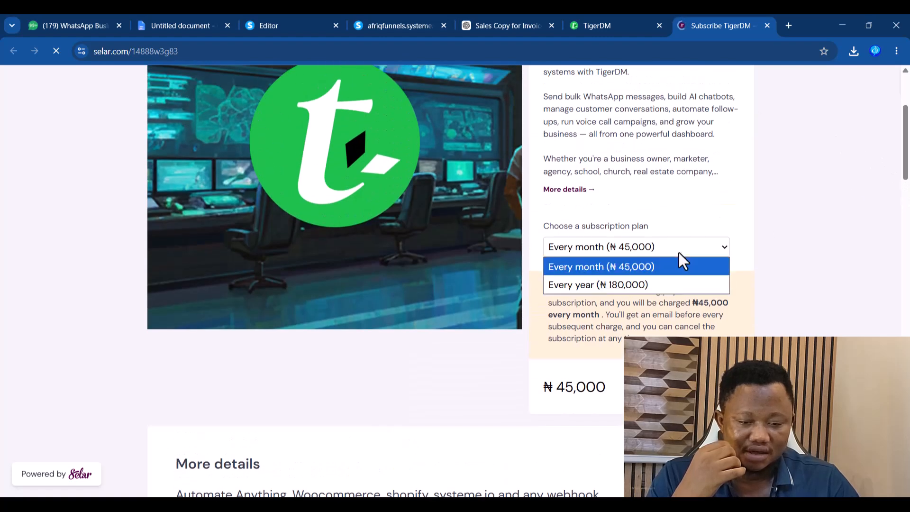
{"action": "left_click", "coordinate": [607, 288]}
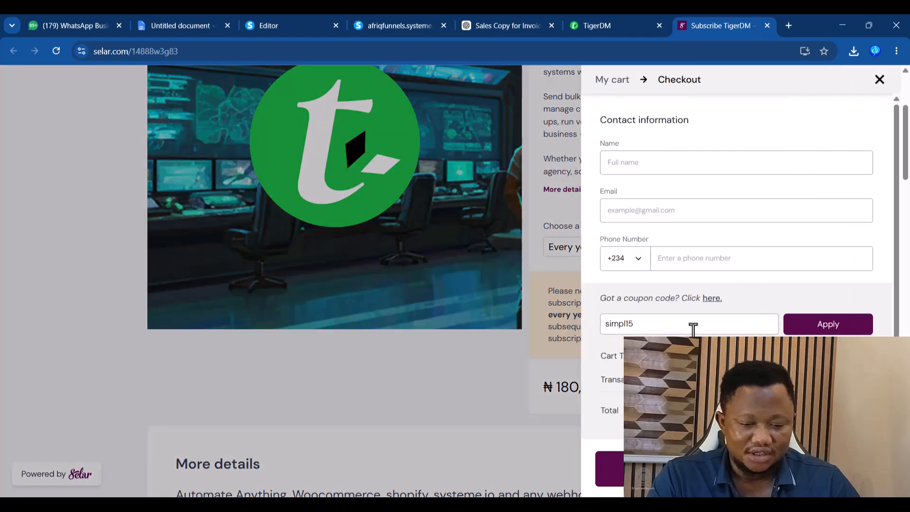
{"action": "left_click", "coordinate": [640, 327]}
- Enter coupon code pay15 at checkout and apply it
{"action": "left_click_drag", "start_coordinate": [640, 327], "coordinate": [587, 329]}
{"action": "type", "text": "Generate Your Free Invoice Now."}
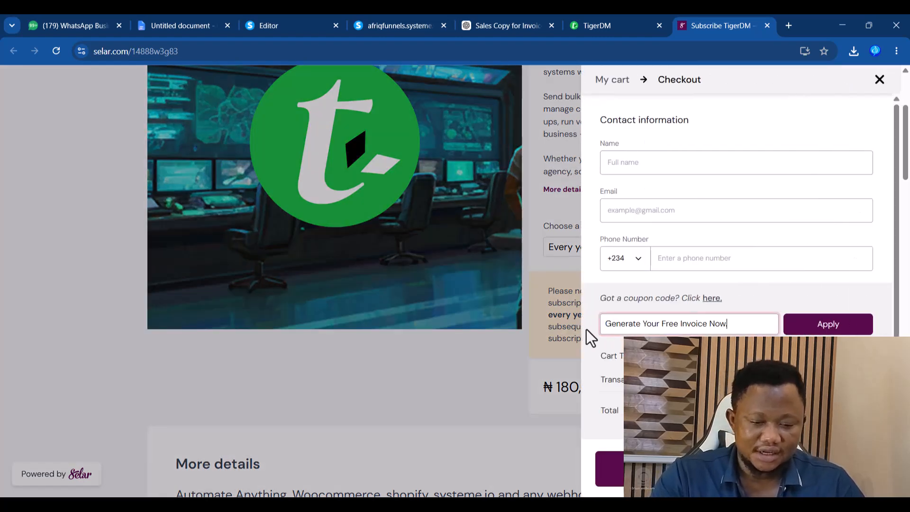
{"action": "left_click_drag", "start_coordinate": [751, 322], "coordinate": [565, 340]}
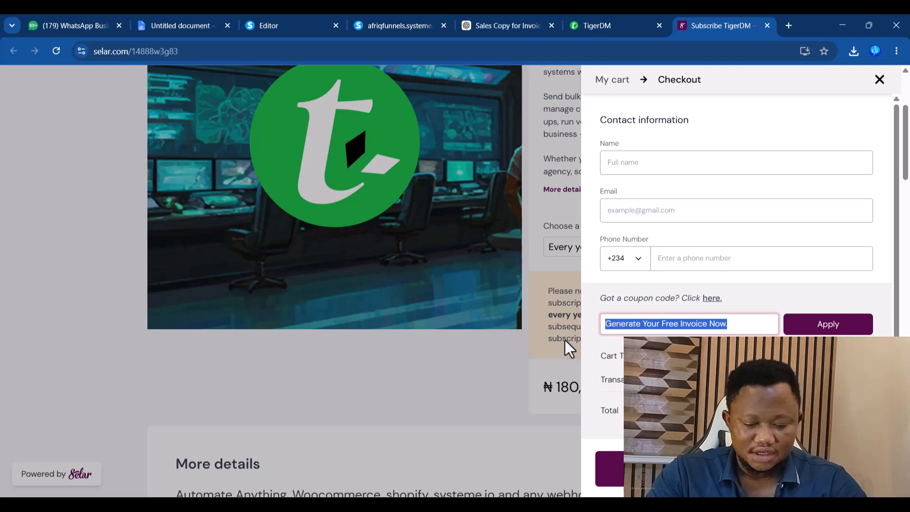
{"action": "type", "text": "pay15"}
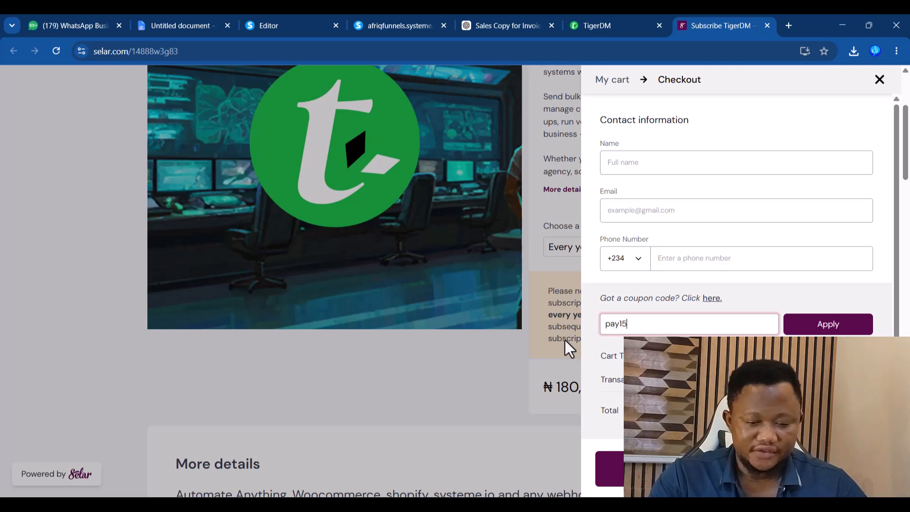
{"action": "left_click", "coordinate": [828, 324]}
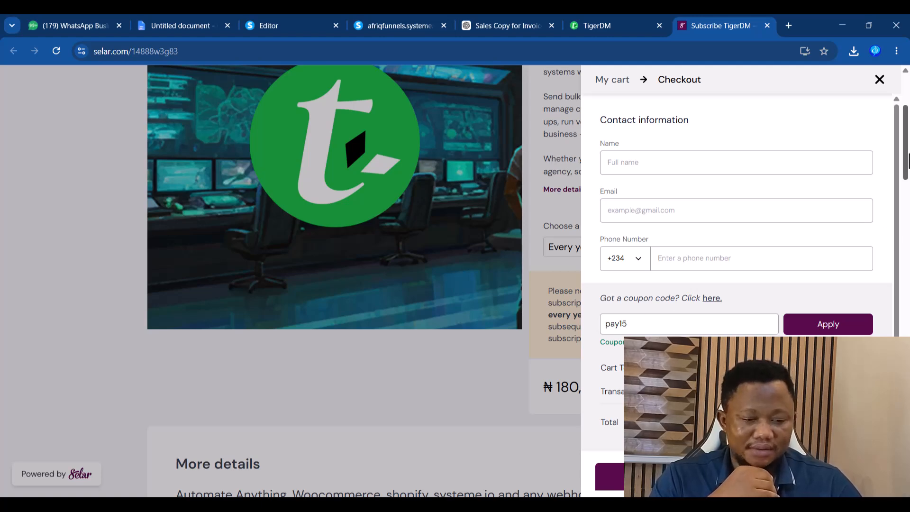
- Close the Selar checkout drawer and return to the TigerDM tab
{"action": "scroll", "coordinate": [905, 214], "scroll_direction": "up", "scroll_amount": 4}
{"action": "left_click", "coordinate": [880, 79]}
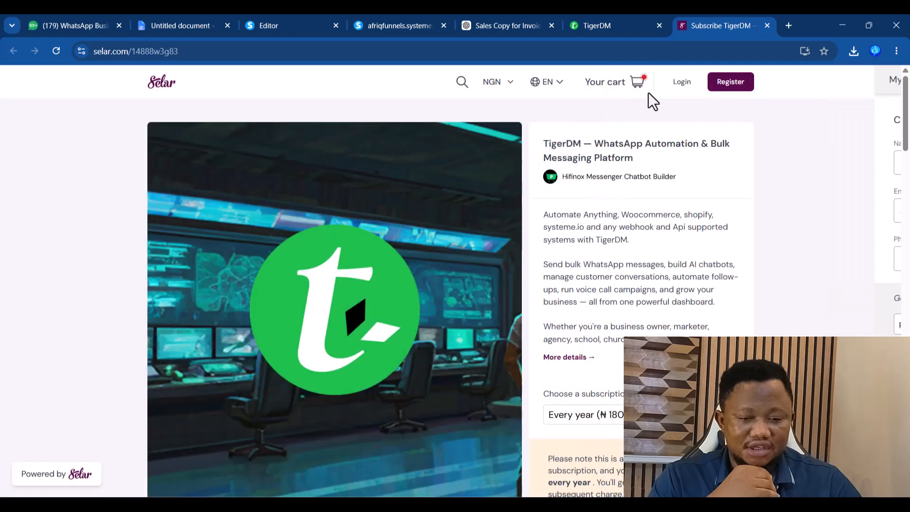
{"action": "left_click", "coordinate": [510, 83]}
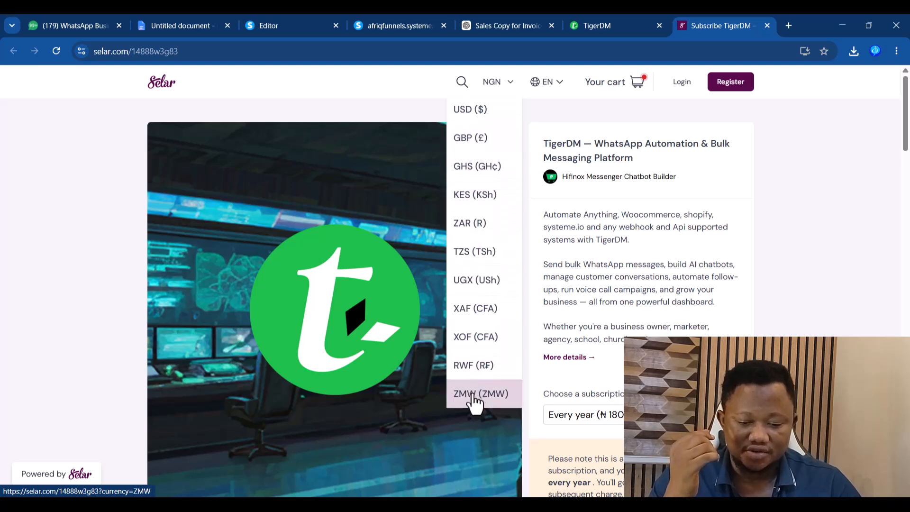
{"action": "left_click", "coordinate": [875, 294]}
{"action": "left_click", "coordinate": [612, 27]}
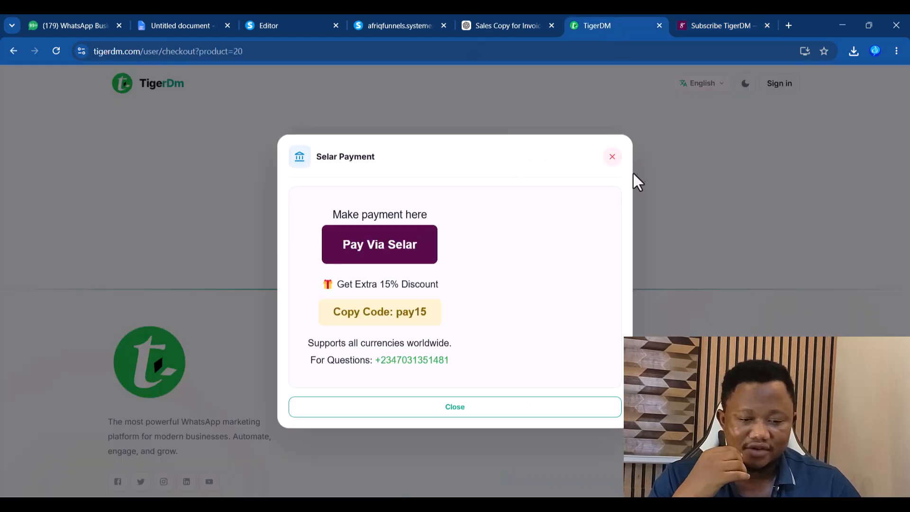
- Dismiss the Selar Payment popup and open the WhatsApp by QR devices page from the dashboard
{"action": "left_click", "coordinate": [612, 161]}
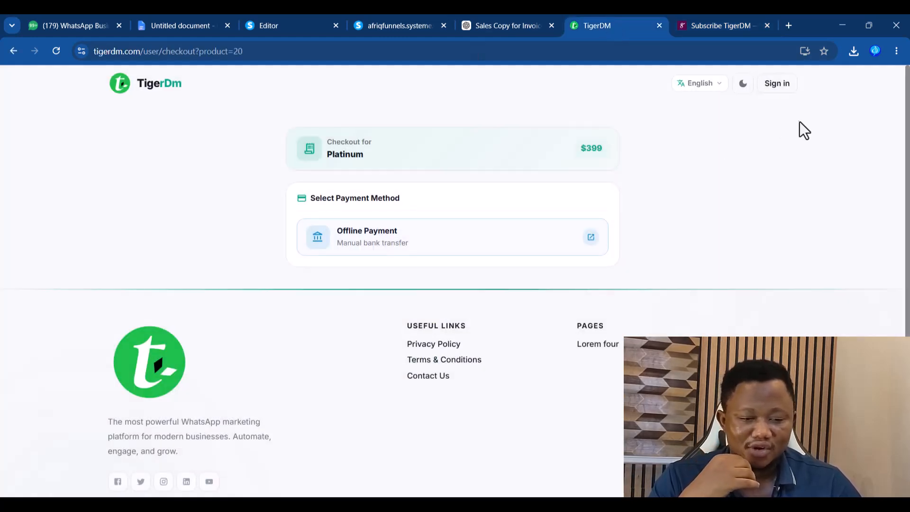
{"action": "left_click", "coordinate": [783, 88]}
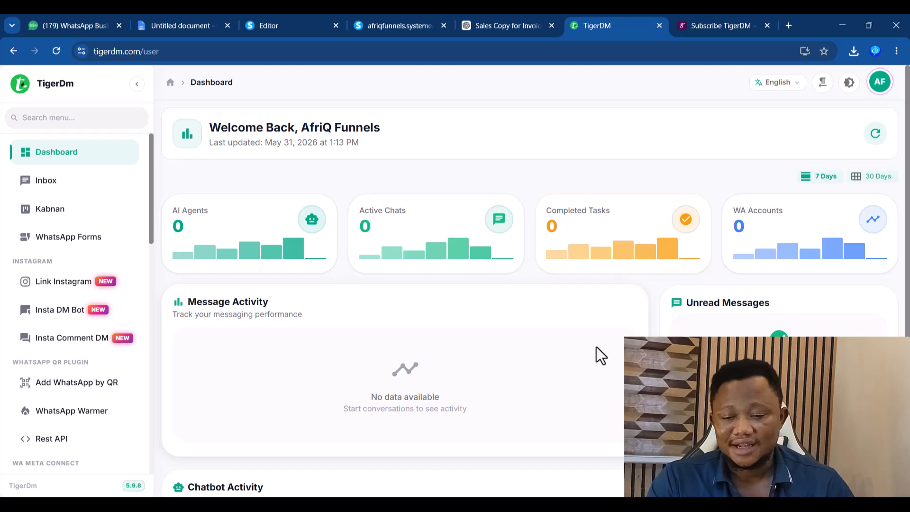
{"action": "left_click", "coordinate": [76, 384]}
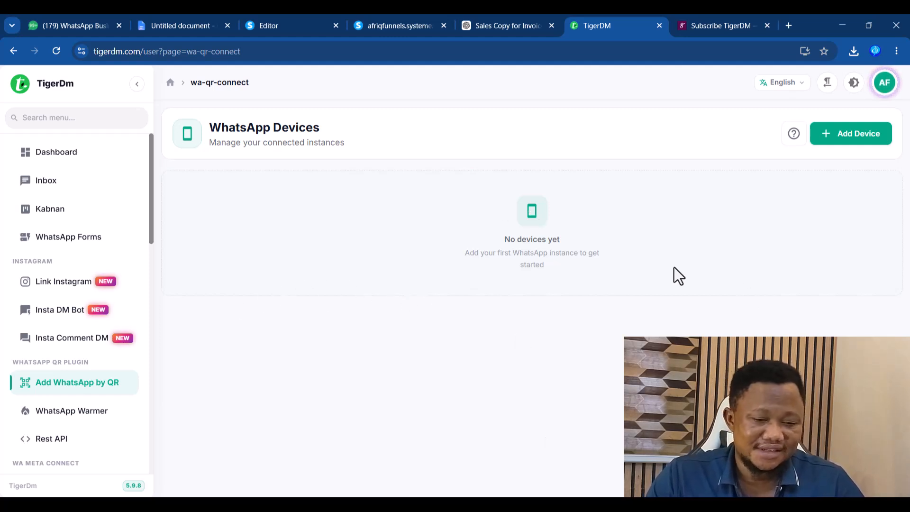
- Add a WhatsApp device named afriqfunnels and generate its QR code to link it
{"action": "left_click", "coordinate": [865, 137]}
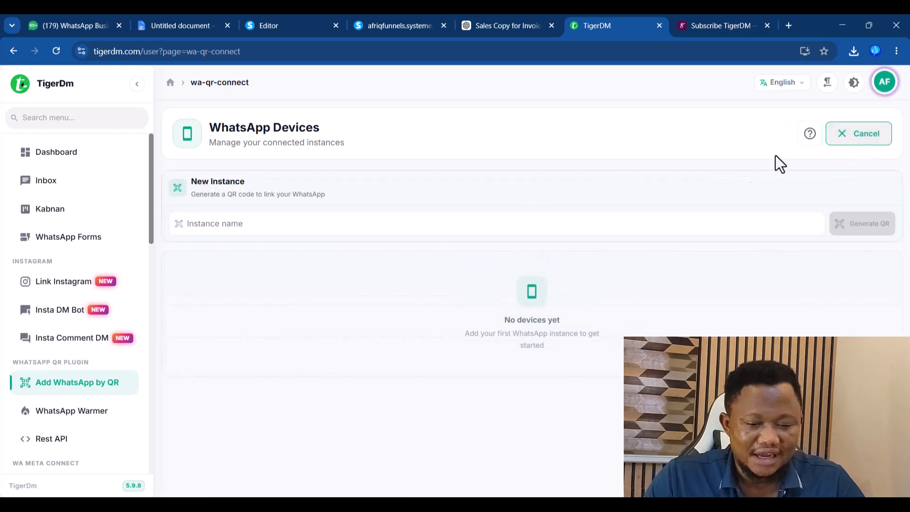
{"action": "left_click", "coordinate": [231, 224]}
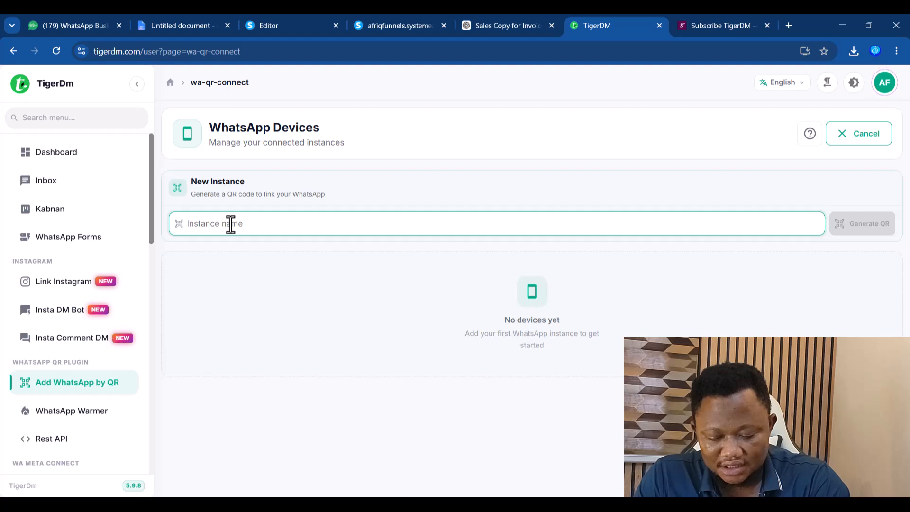
{"action": "type", "text": "afr"}
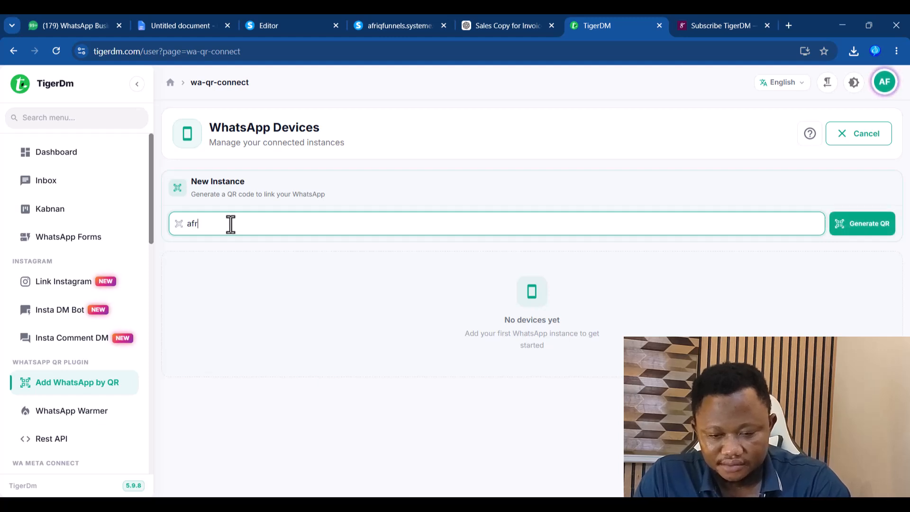
{"action": "type", "text": "iqfunnels"}
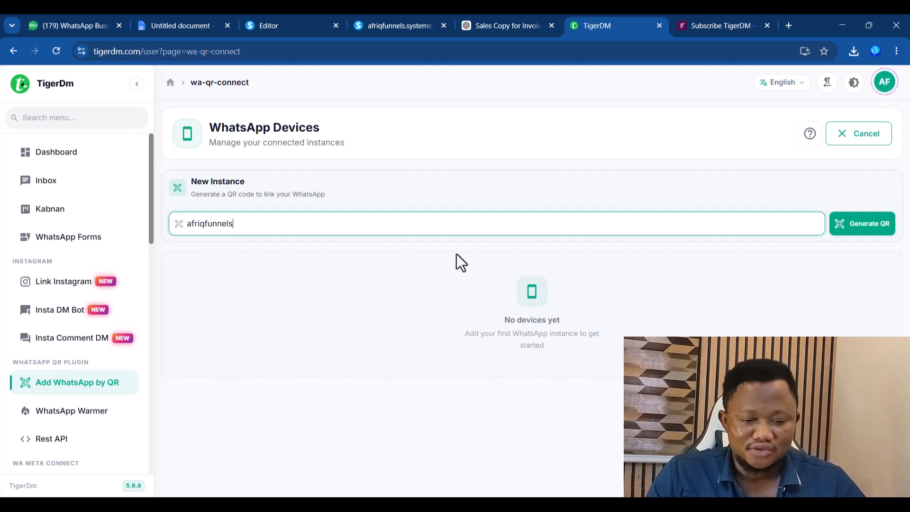
{"action": "left_click", "coordinate": [863, 233]}
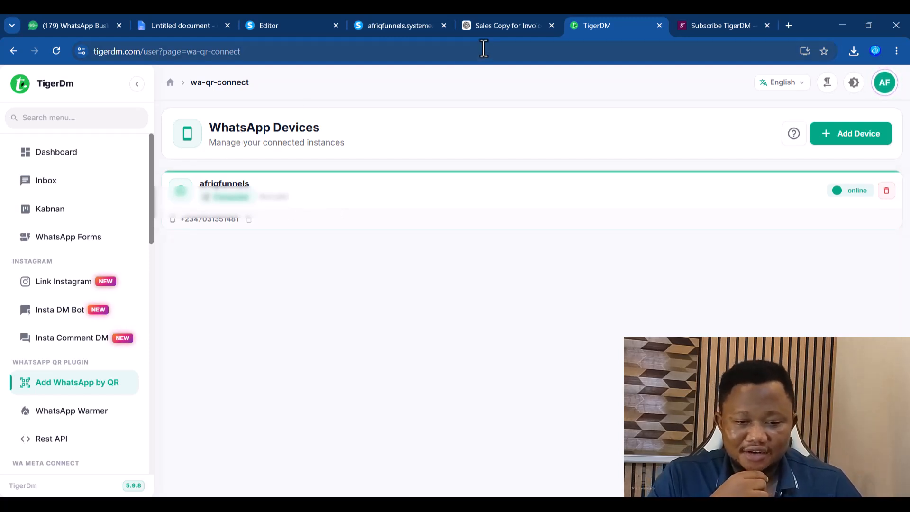
{"action": "left_click", "coordinate": [508, 27]}
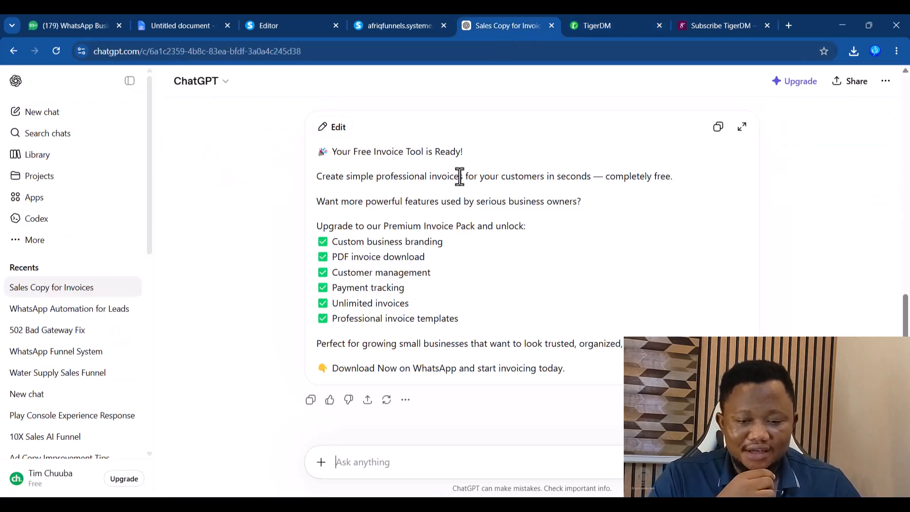
- Make the Download Your Free Invoice App button submit the form, then save and preview
{"action": "left_click", "coordinate": [721, 27]}
{"action": "left_click", "coordinate": [290, 24]}
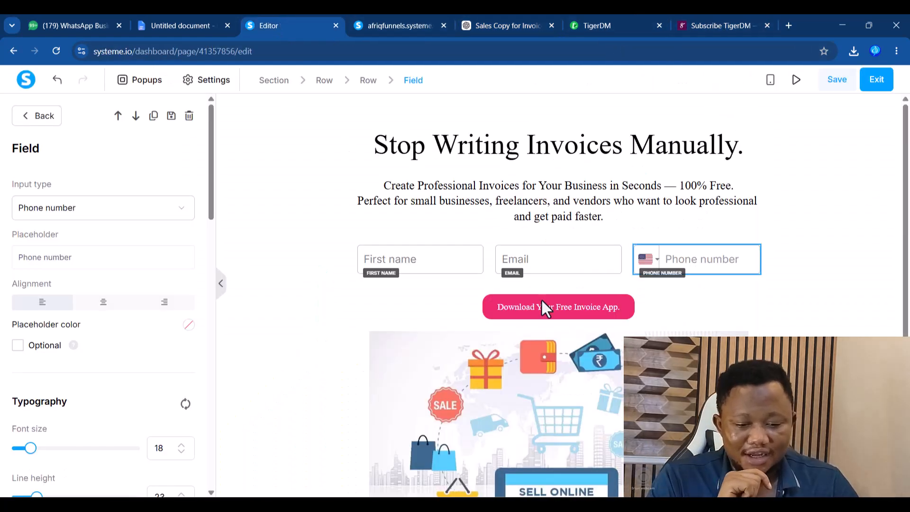
{"action": "left_click", "coordinate": [574, 307]}
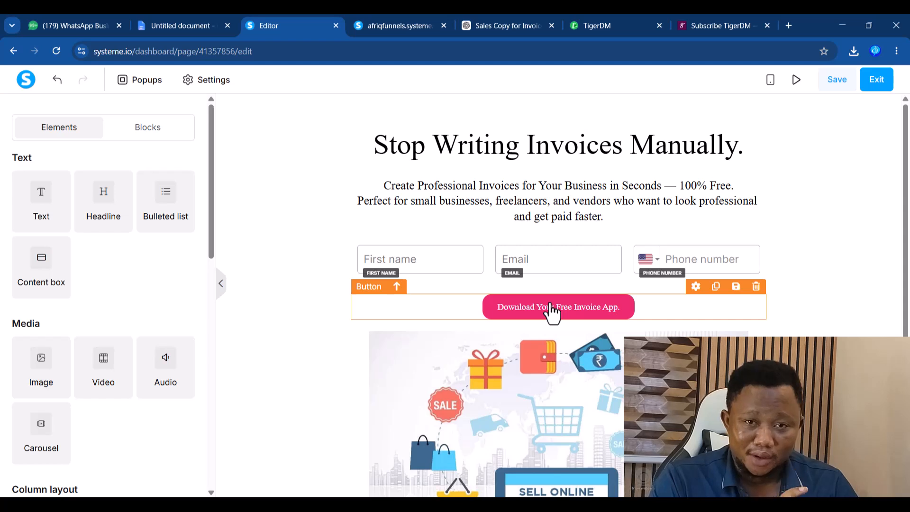
{"action": "left_click", "coordinate": [568, 307]}
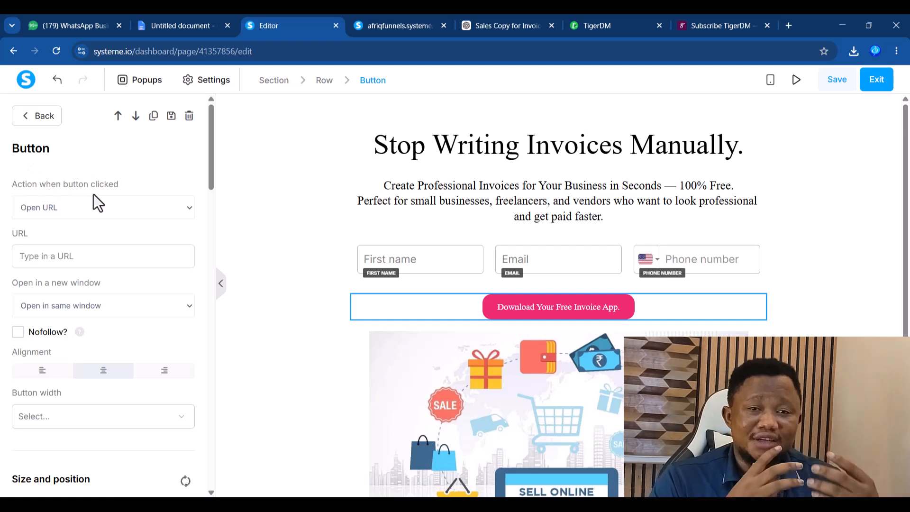
{"action": "left_click", "coordinate": [74, 211]}
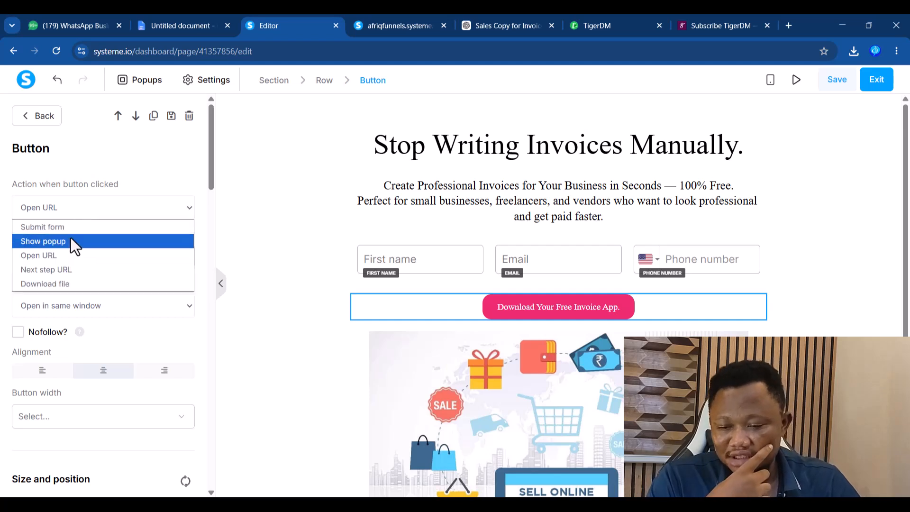
{"action": "left_click", "coordinate": [65, 229]}
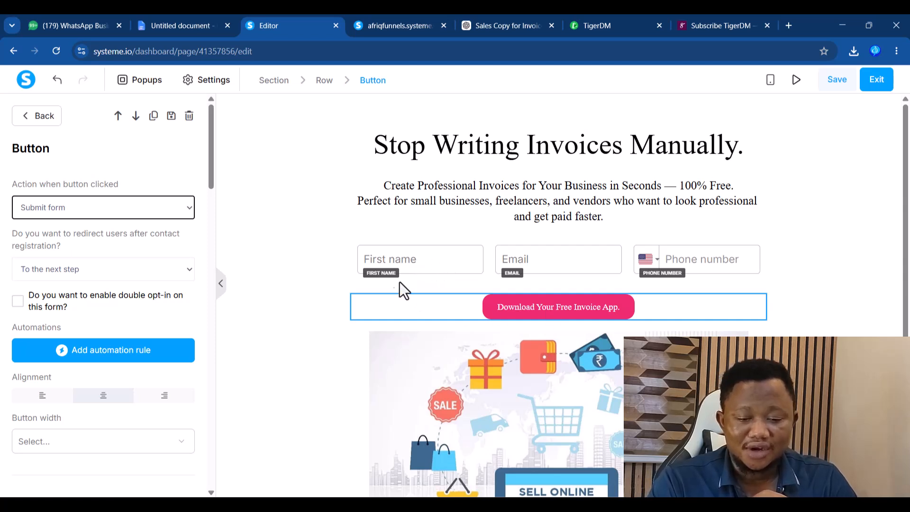
{"action": "left_click", "coordinate": [838, 81]}
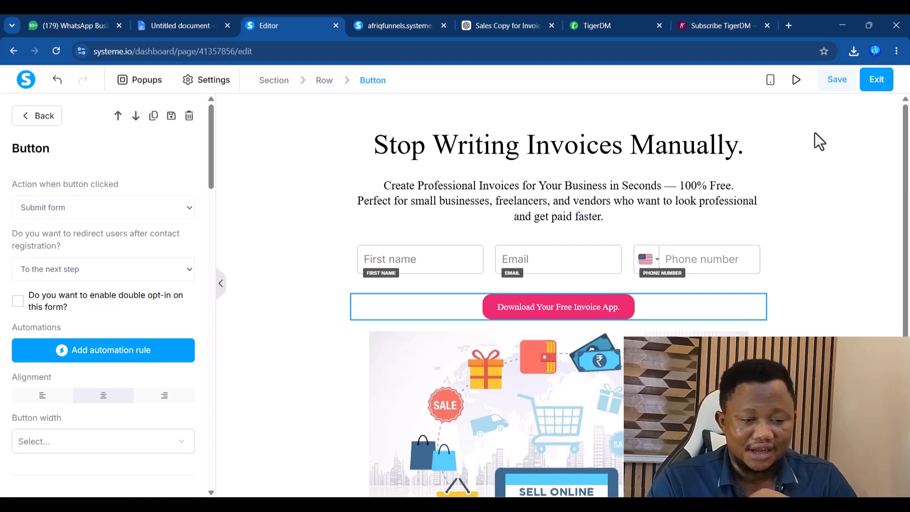
{"action": "left_click", "coordinate": [797, 82]}
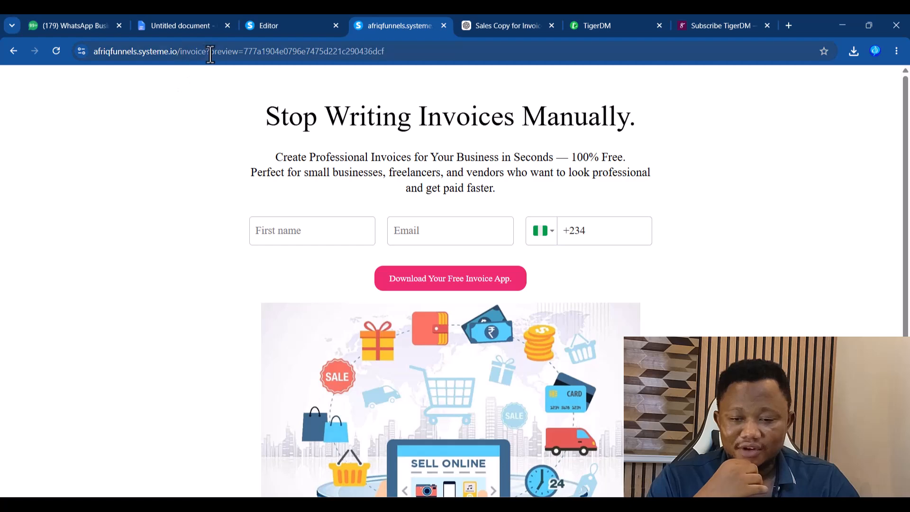
- Load the invoice page without the preview parameter and submit it empty to check required-field errors
{"action": "left_click_drag", "start_coordinate": [207, 51], "coordinate": [519, 54]}
{"action": "key", "text": "BackSpace"}
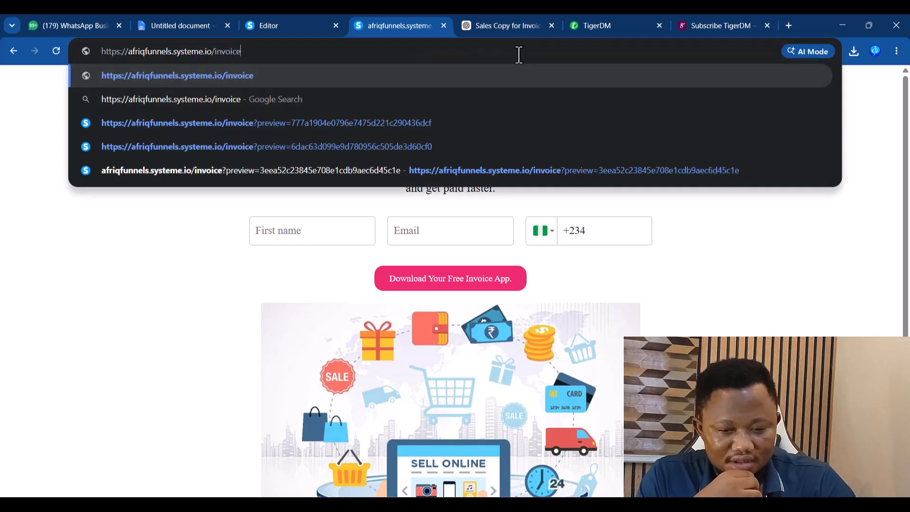
{"action": "key", "text": "Return"}
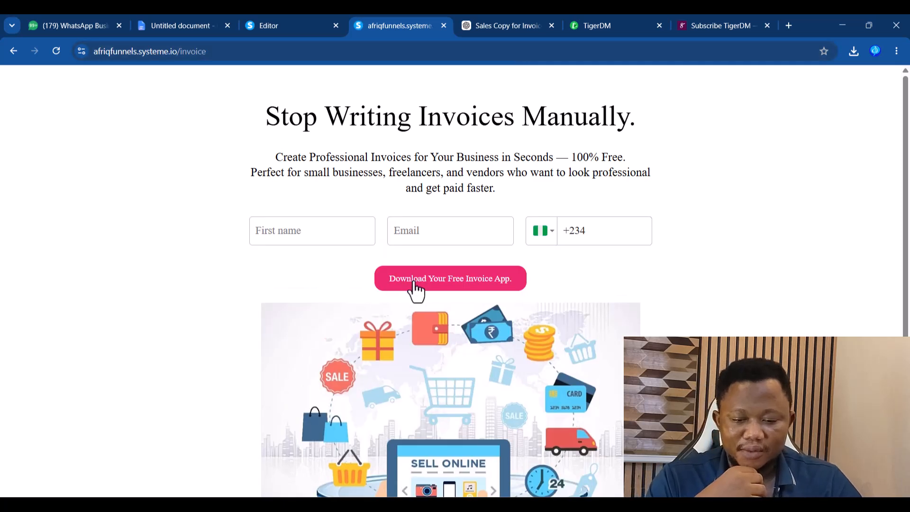
{"action": "left_click", "coordinate": [411, 283]}
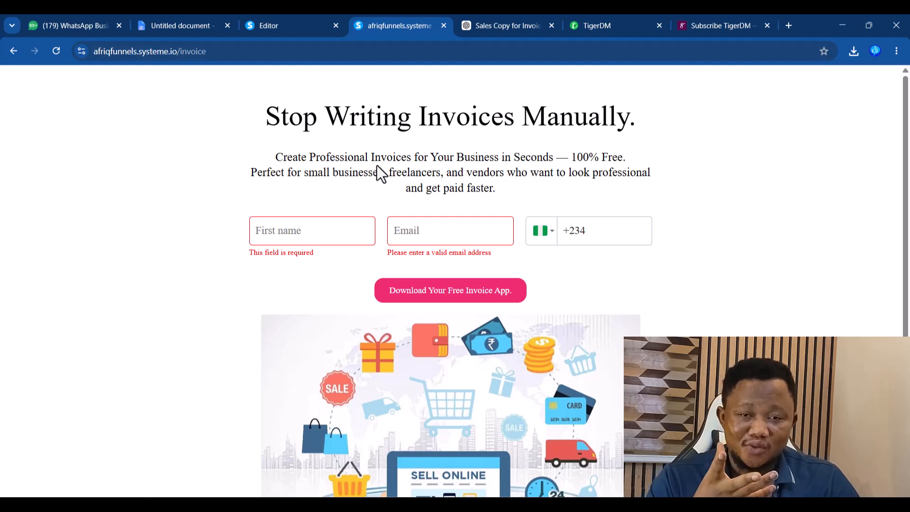
{"action": "left_click", "coordinate": [293, 25]}
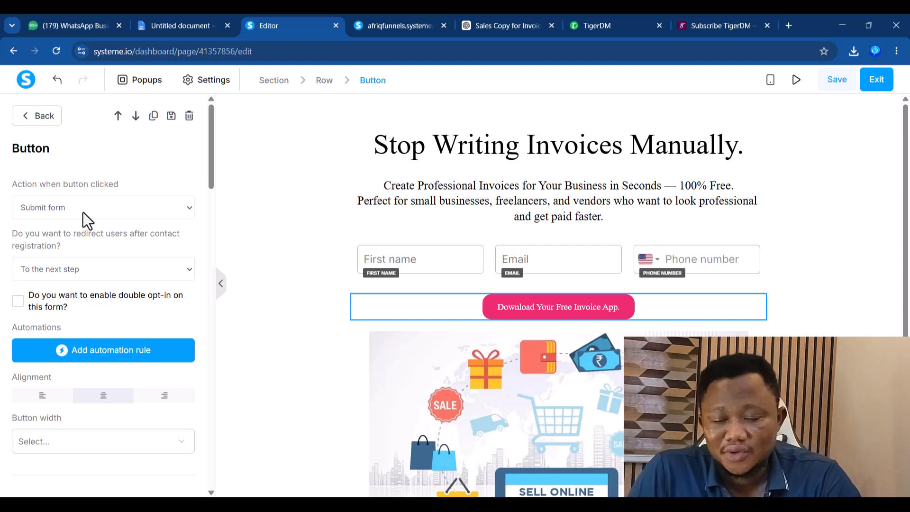
{"action": "left_click", "coordinate": [490, 24]}
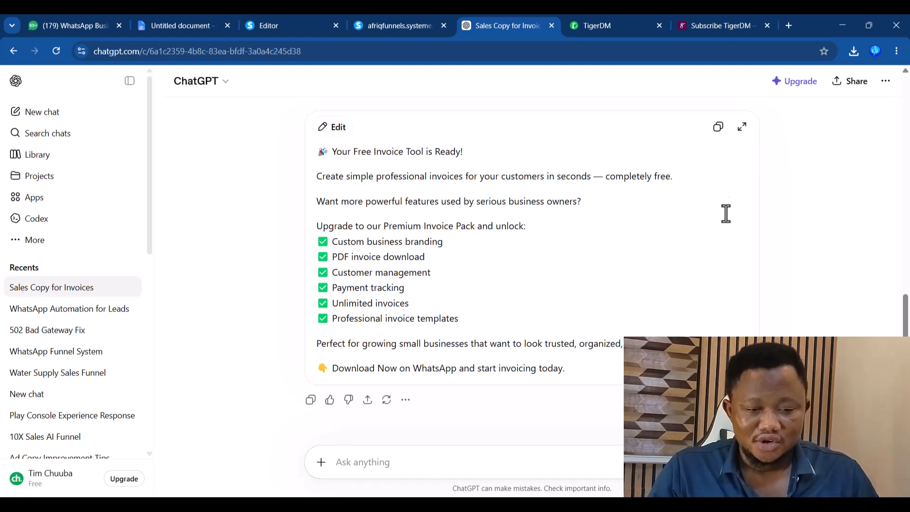
- Open the AI-Powered Business Structure product from the Selar store and copy its page URL
{"action": "left_click", "coordinate": [742, 27]}
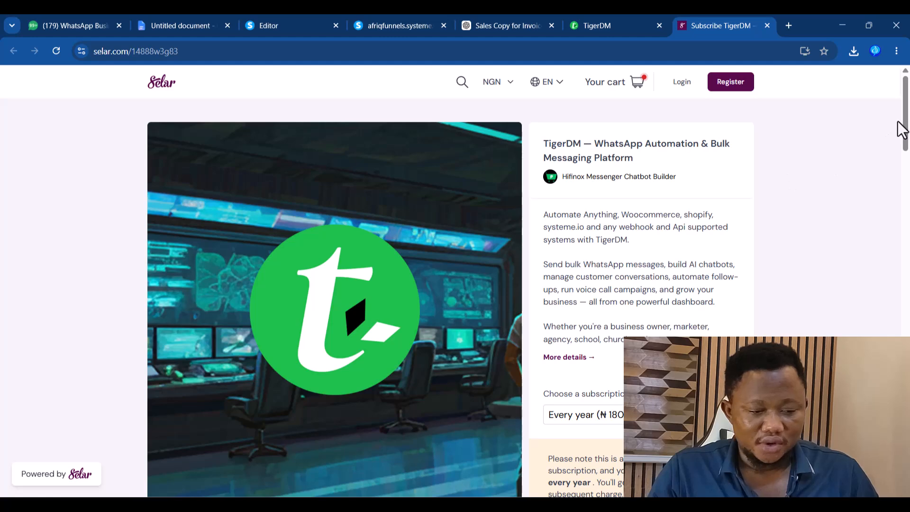
{"action": "left_click", "coordinate": [588, 179]}
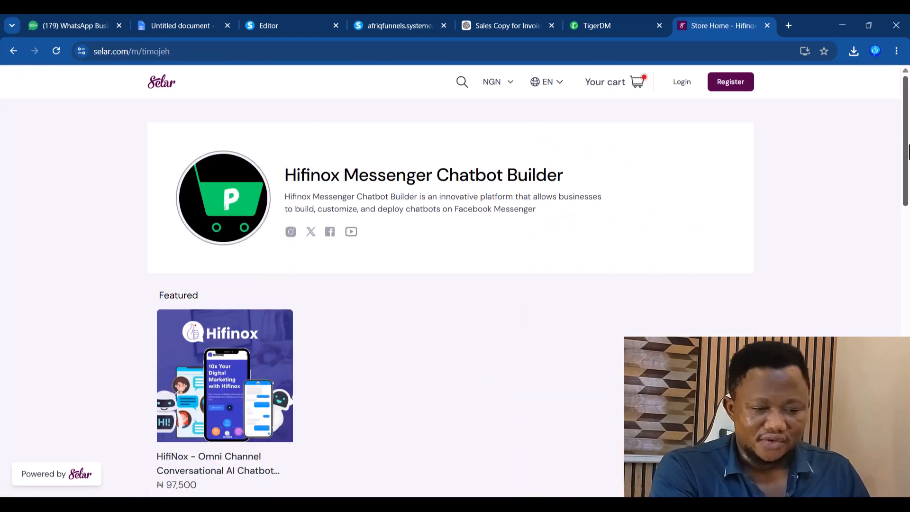
{"action": "left_click_drag", "start_coordinate": [905, 119], "coordinate": [906, 199]}
{"action": "scroll", "coordinate": [300, 413], "scroll_direction": "down", "scroll_amount": 1}
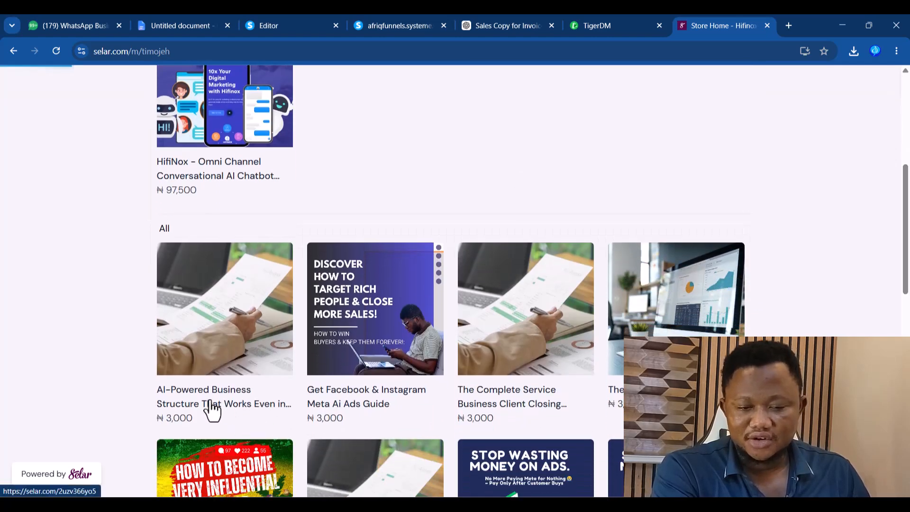
{"action": "left_click", "coordinate": [179, 355]}
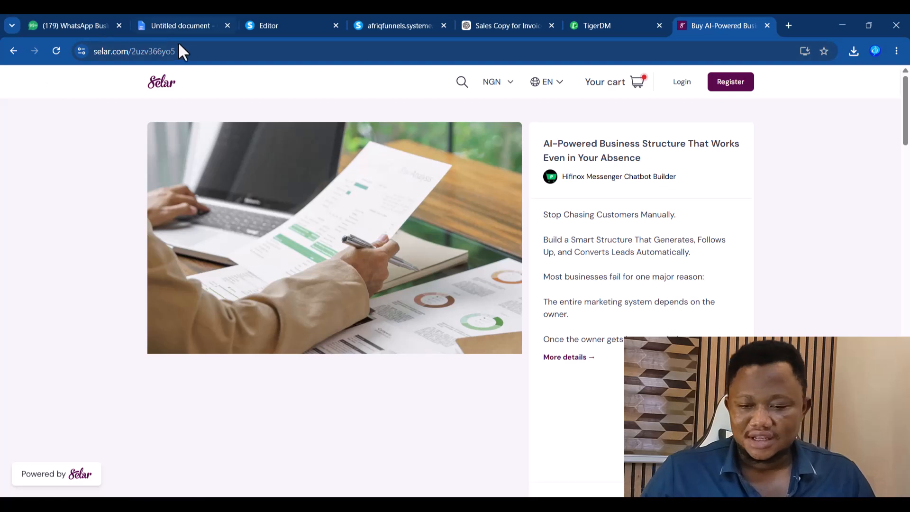
{"action": "left_click", "coordinate": [192, 51]}
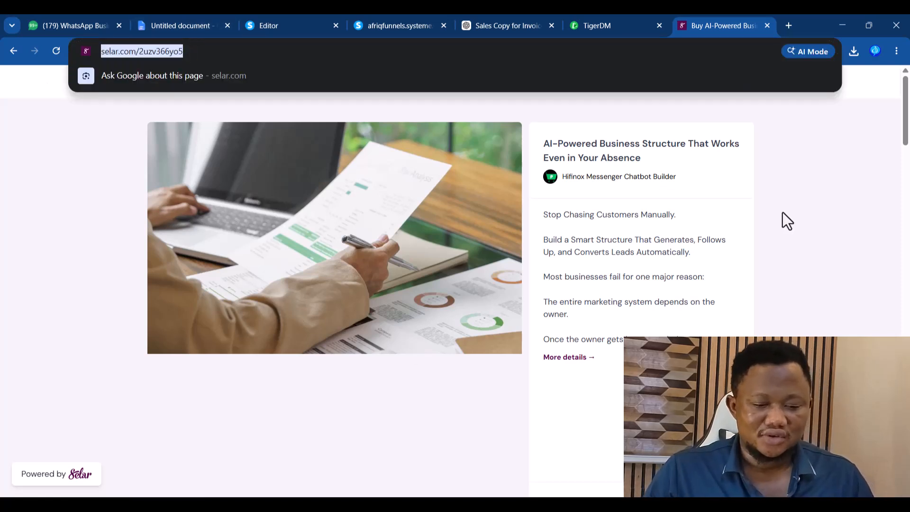
{"action": "left_click", "coordinate": [808, 195]}
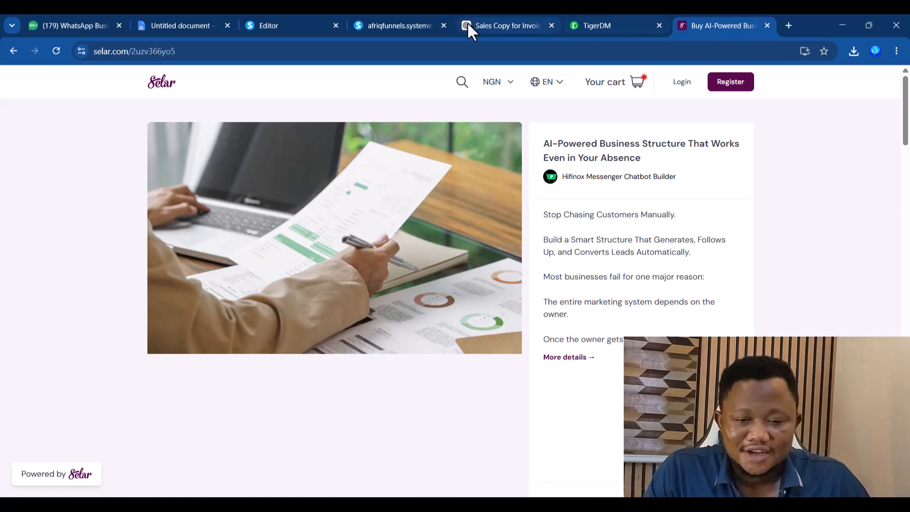
{"action": "left_click", "coordinate": [194, 52]}
{"action": "key", "text": "ctrl+c"}
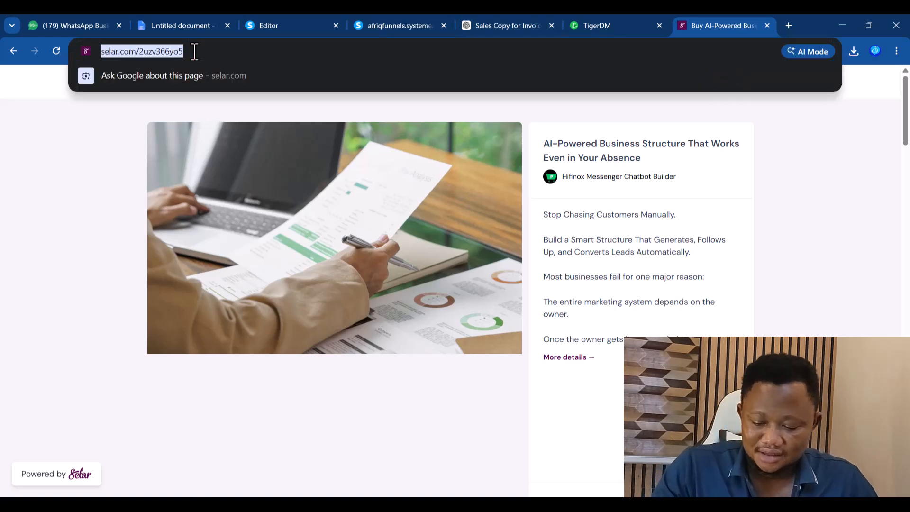
{"action": "left_click", "coordinate": [277, 28]}
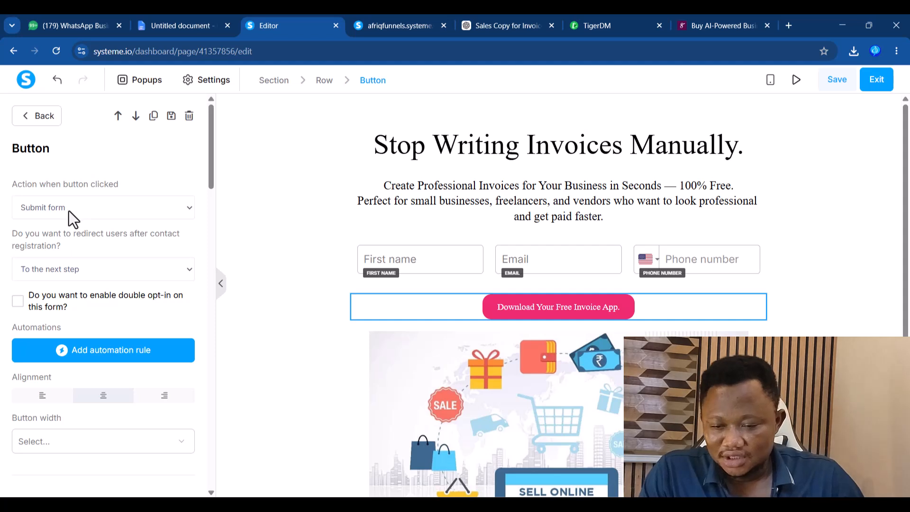
{"action": "left_click", "coordinate": [89, 272]}
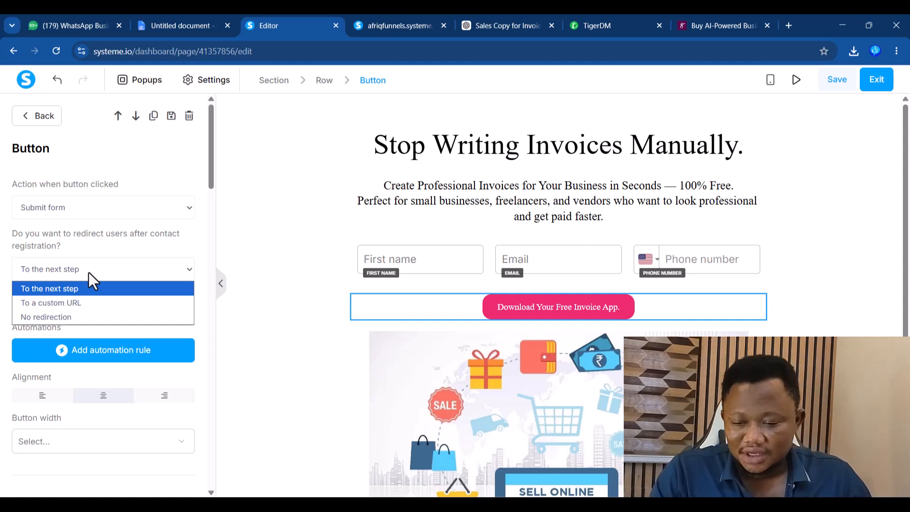
{"action": "left_click", "coordinate": [65, 304]}
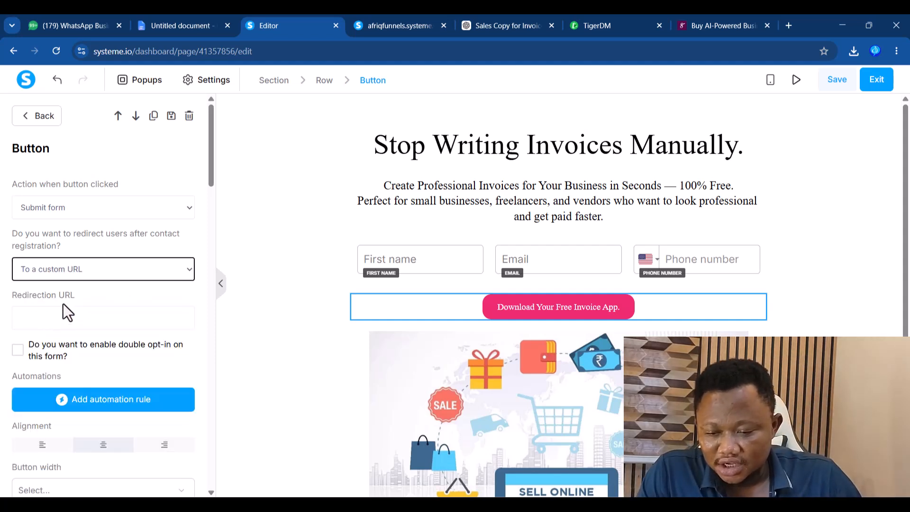
{"action": "left_click", "coordinate": [78, 316]}
{"action": "key", "text": "ctrl+v"}
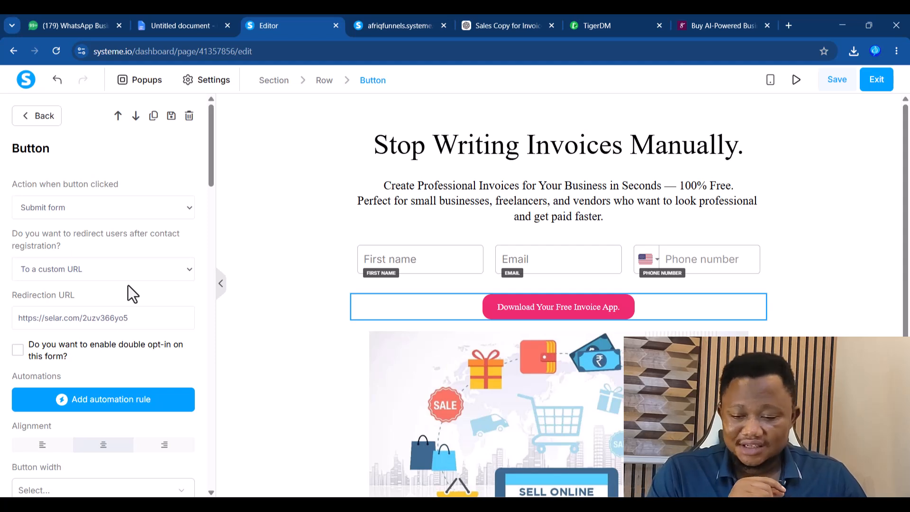
{"action": "left_click", "coordinate": [94, 402]}
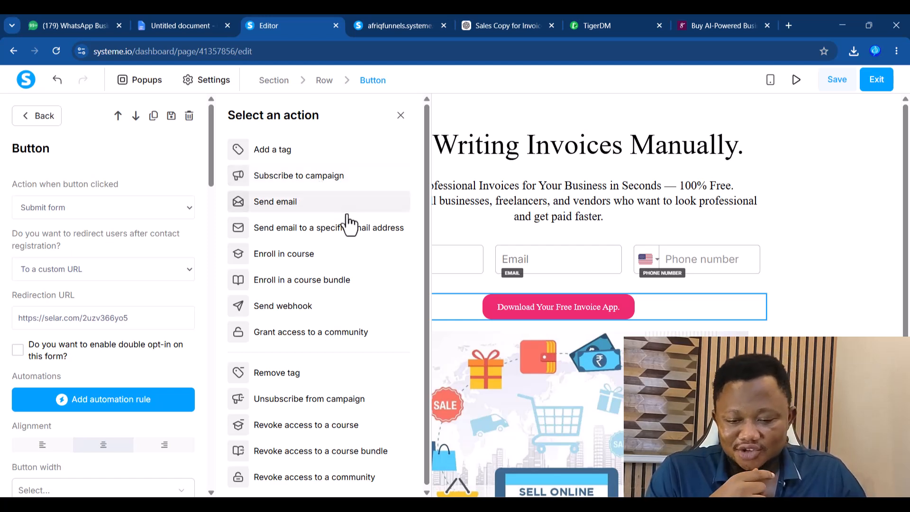
- Pick Send webhook as the form's automation action, leaving the webhook URL field focused
{"action": "left_click", "coordinate": [282, 313]}
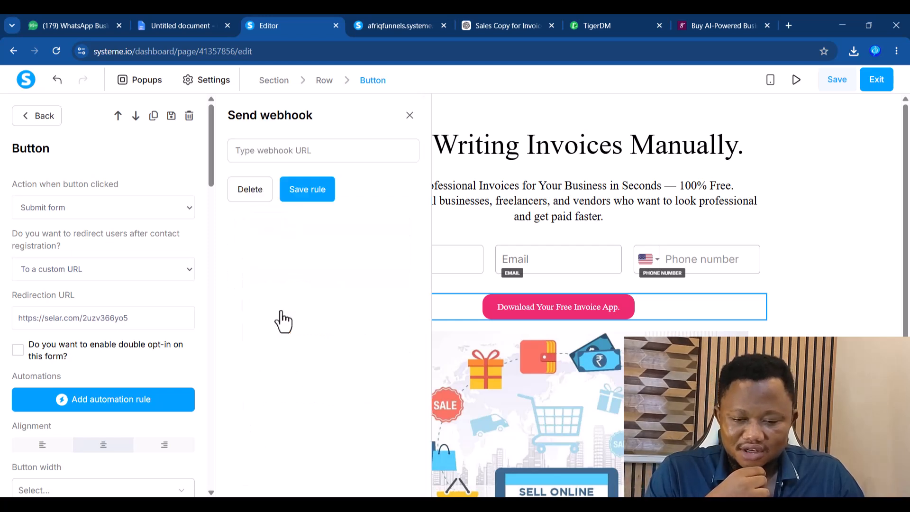
{"action": "left_click", "coordinate": [256, 151]}
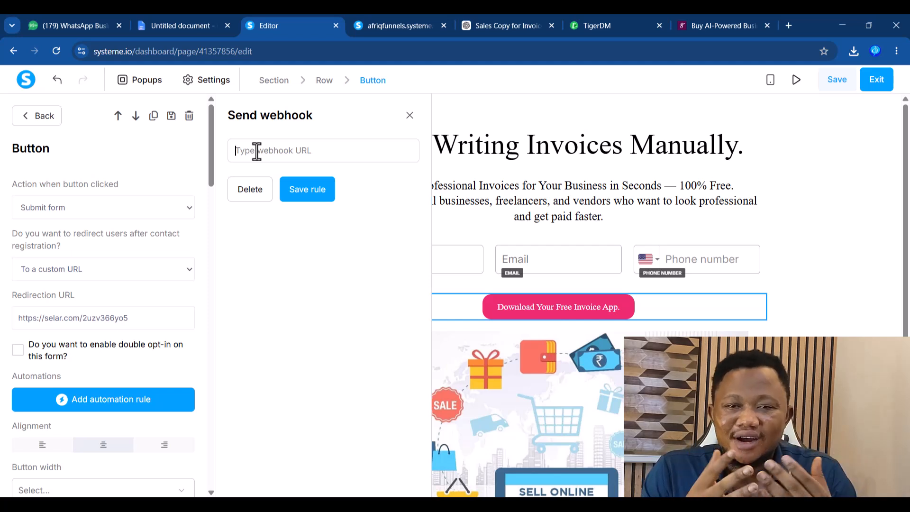
{"action": "left_click", "coordinate": [603, 25]}
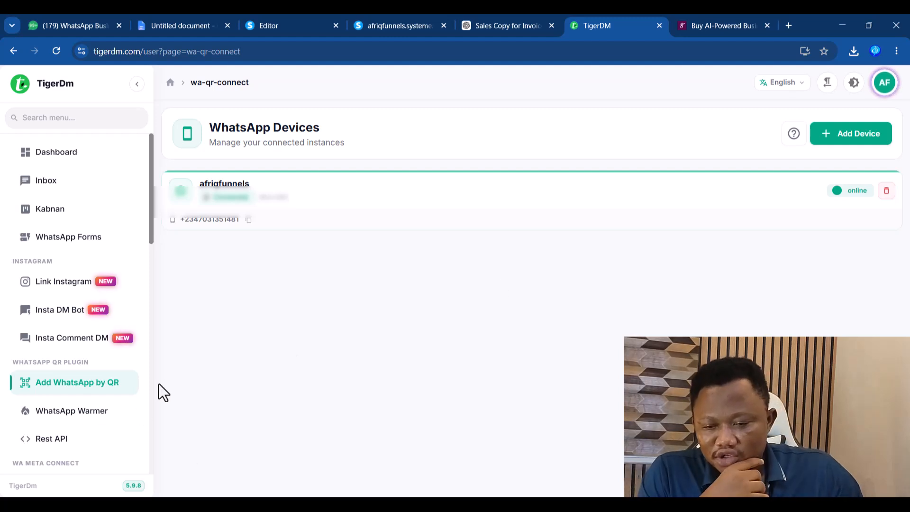
- In Manage Webhooks, create and save a new webhook named freeinvoice
{"action": "scroll", "coordinate": [137, 303], "scroll_direction": "down", "scroll_amount": 3}
{"action": "scroll", "coordinate": [138, 302], "scroll_direction": "down", "scroll_amount": 10}
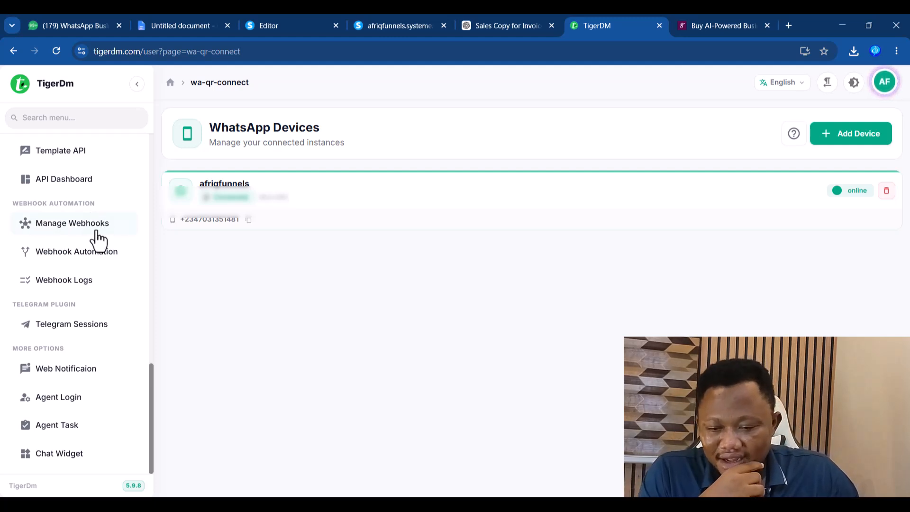
{"action": "left_click", "coordinate": [70, 230]}
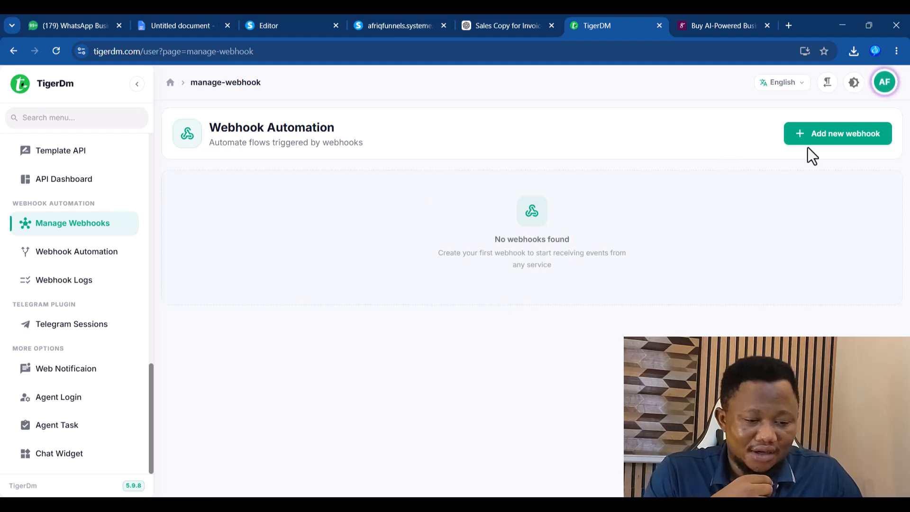
{"action": "left_click", "coordinate": [843, 140]}
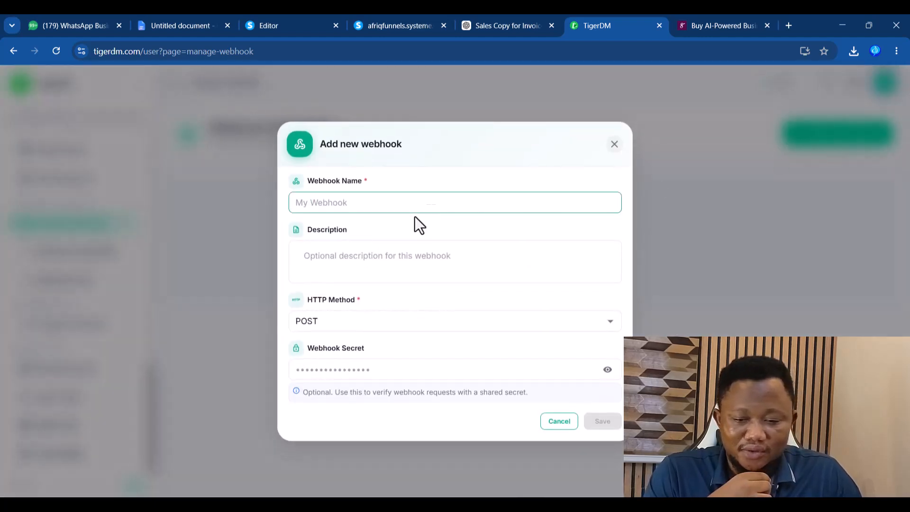
{"action": "left_click", "coordinate": [363, 207]}
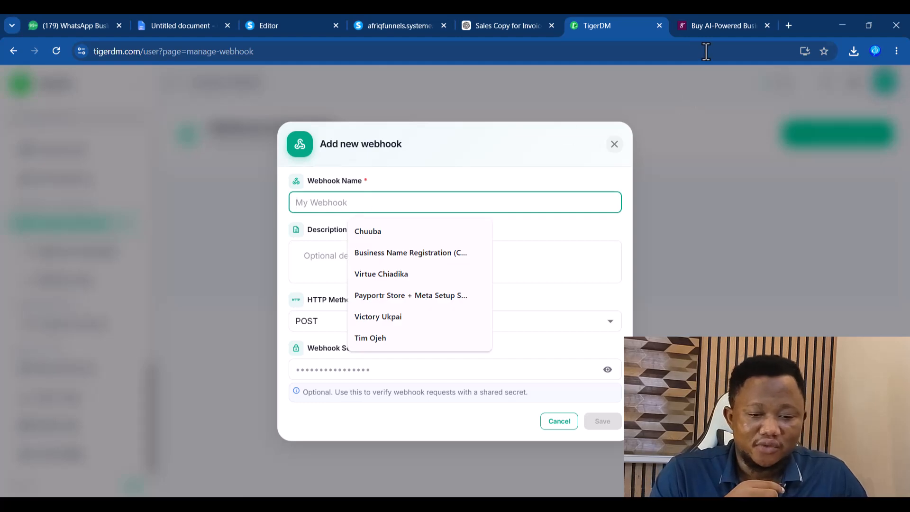
{"action": "type", "text": "freeinvoice"}
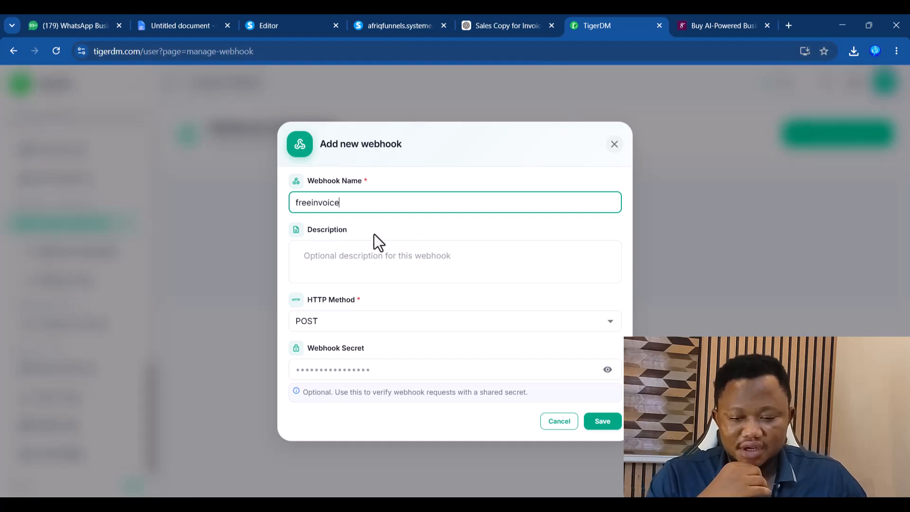
{"action": "left_click", "coordinate": [335, 256]}
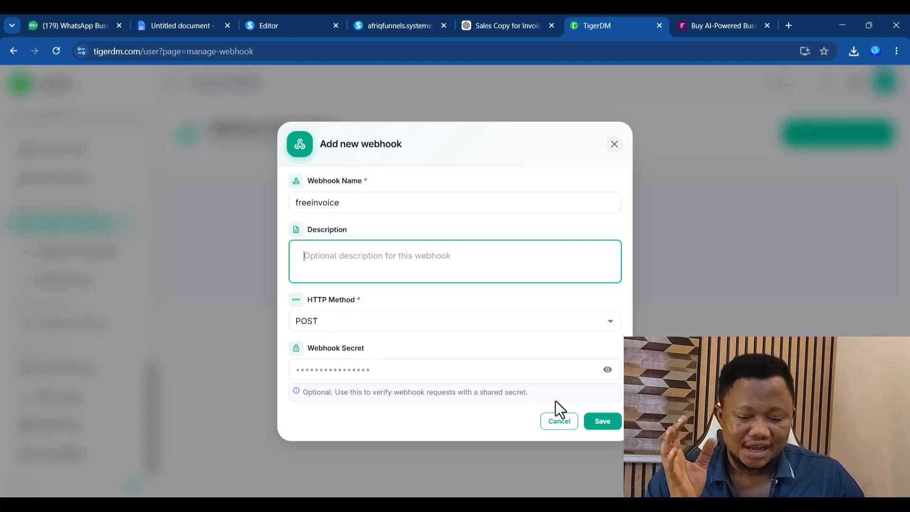
{"action": "left_click", "coordinate": [598, 424]}
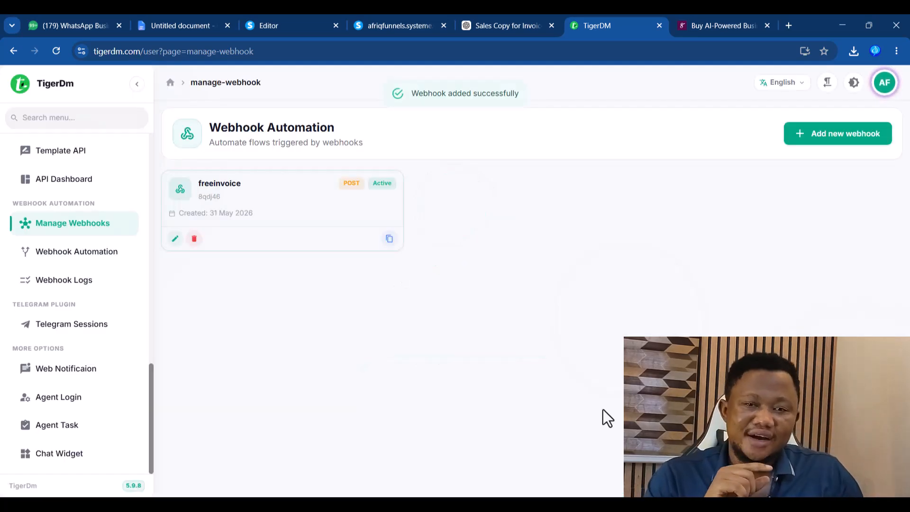
{"action": "left_click", "coordinate": [265, 30]}
- Add the TigerDM freeinvoice webhook URL to the Send webhook rule, then save the rule and page
{"action": "left_click", "coordinate": [713, 25]}
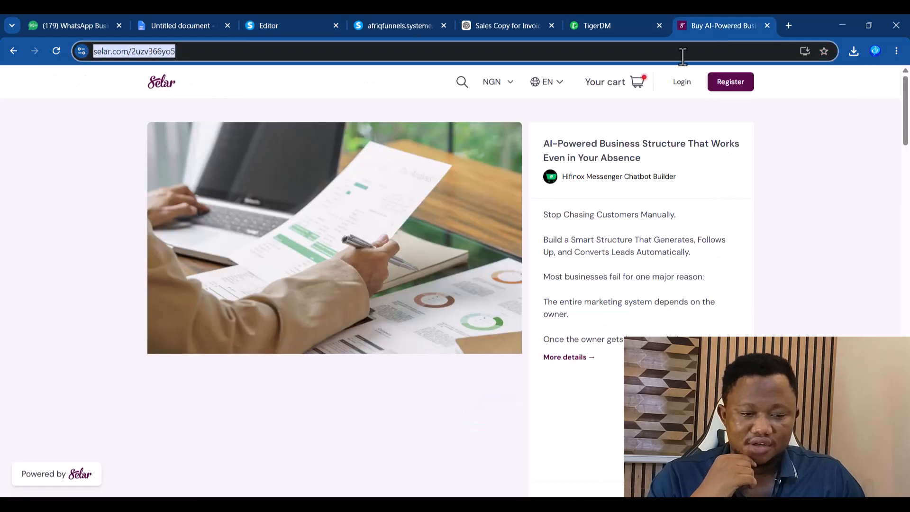
{"action": "left_click", "coordinate": [767, 25]}
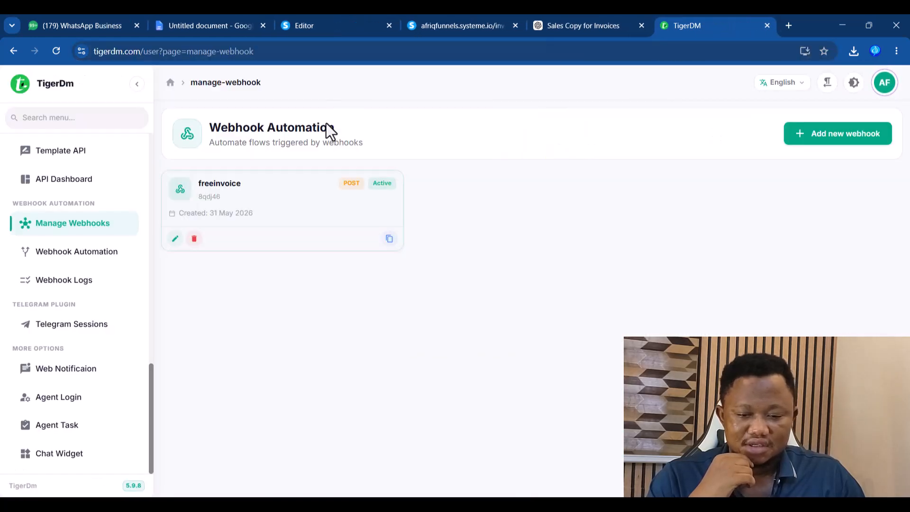
{"action": "left_click", "coordinate": [389, 239]}
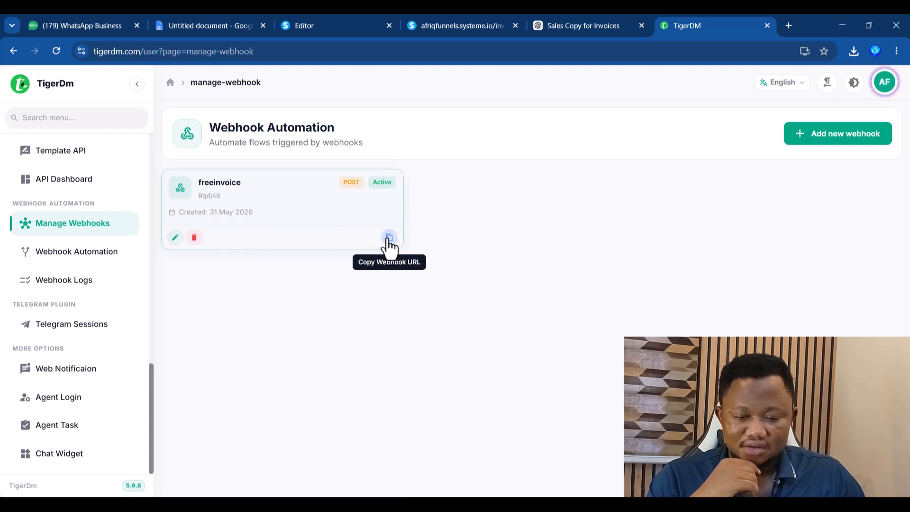
{"action": "left_click", "coordinate": [341, 26]}
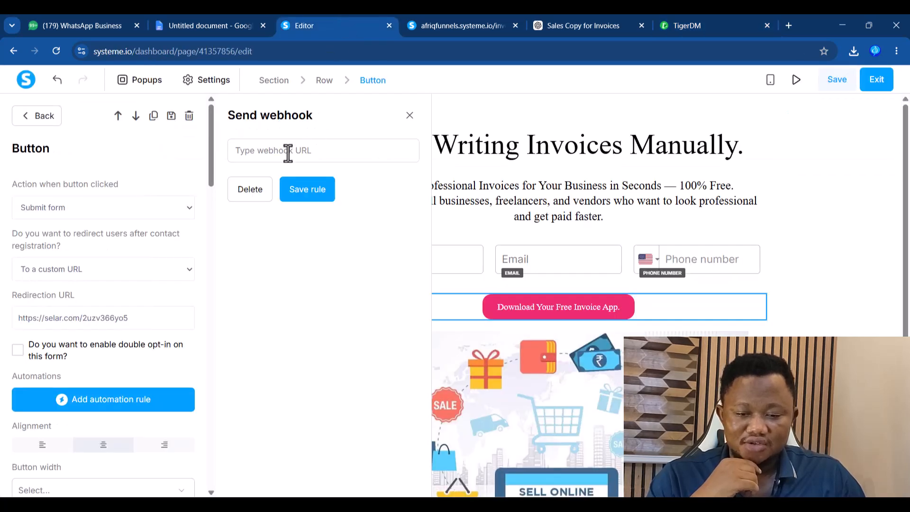
{"action": "left_click", "coordinate": [271, 151]}
{"action": "key", "text": "ctrl+v"}
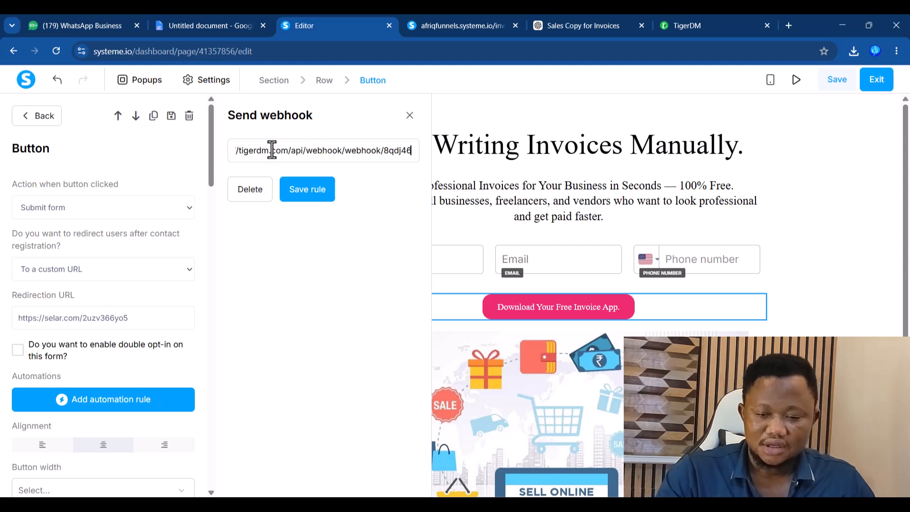
{"action": "left_click", "coordinate": [310, 192]}
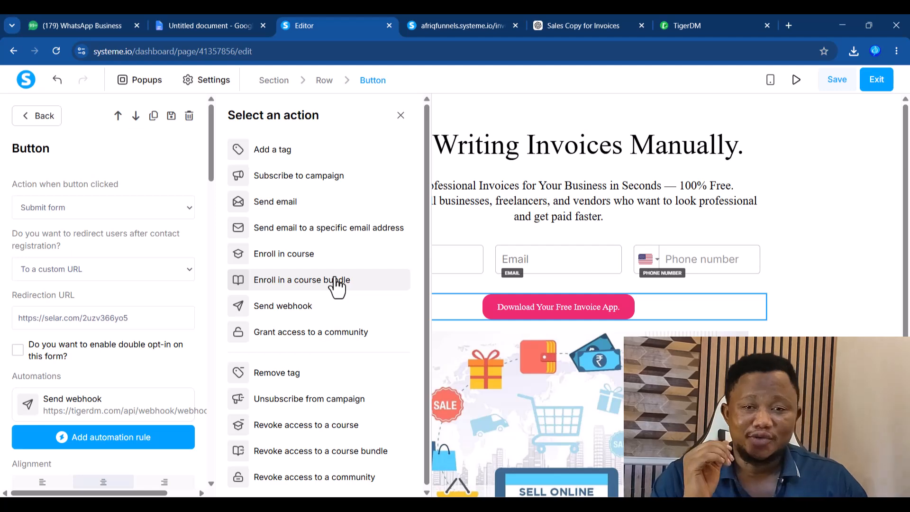
{"action": "left_click", "coordinate": [837, 79]}
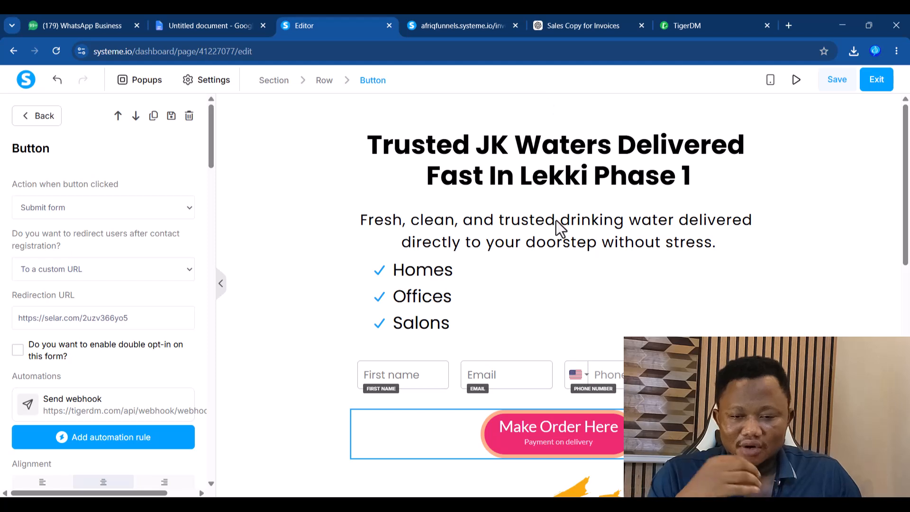
- Confirm TigerDM's webhook logs are still empty, then preview the JK Waters opt-in page
{"action": "left_click", "coordinate": [693, 29]}
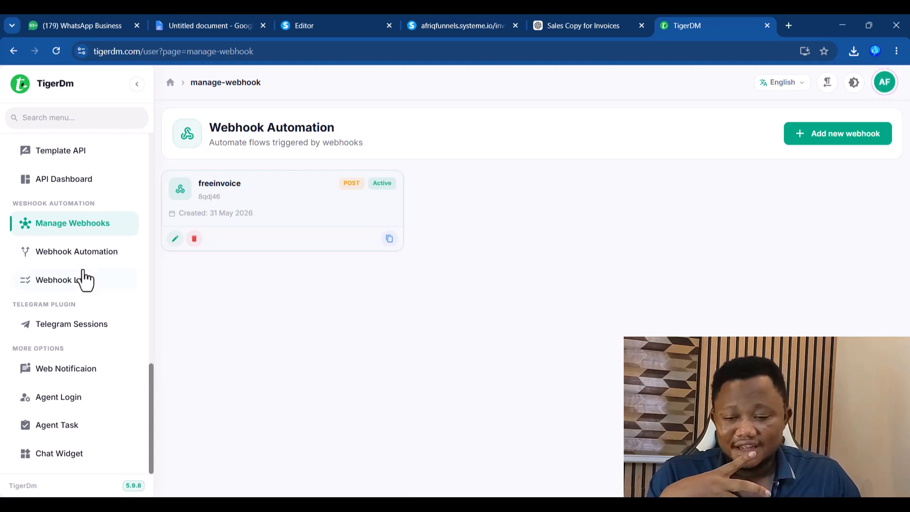
{"action": "left_click", "coordinate": [49, 282]}
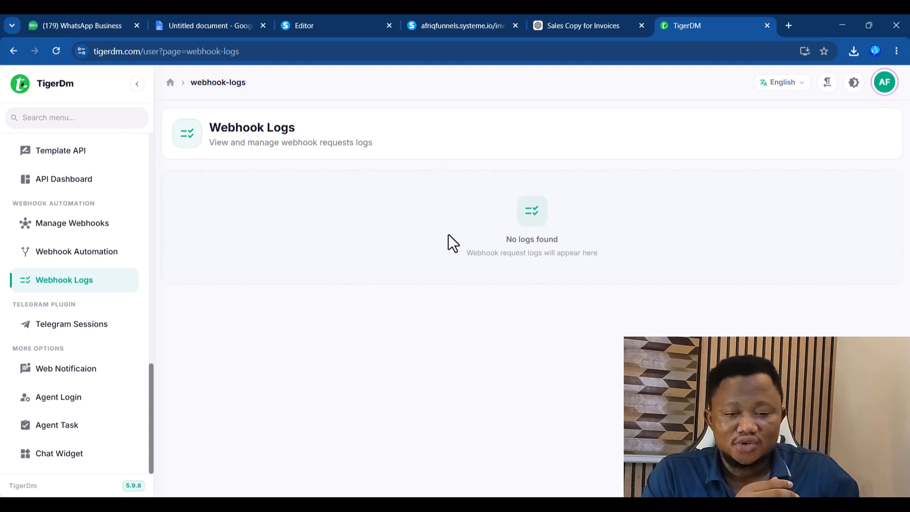
{"action": "left_click", "coordinate": [316, 26]}
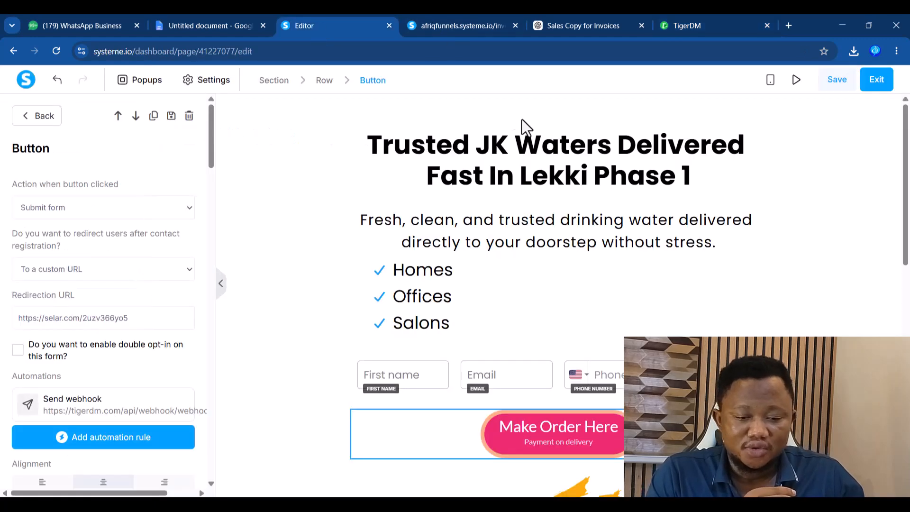
{"action": "left_click", "coordinate": [521, 29]}
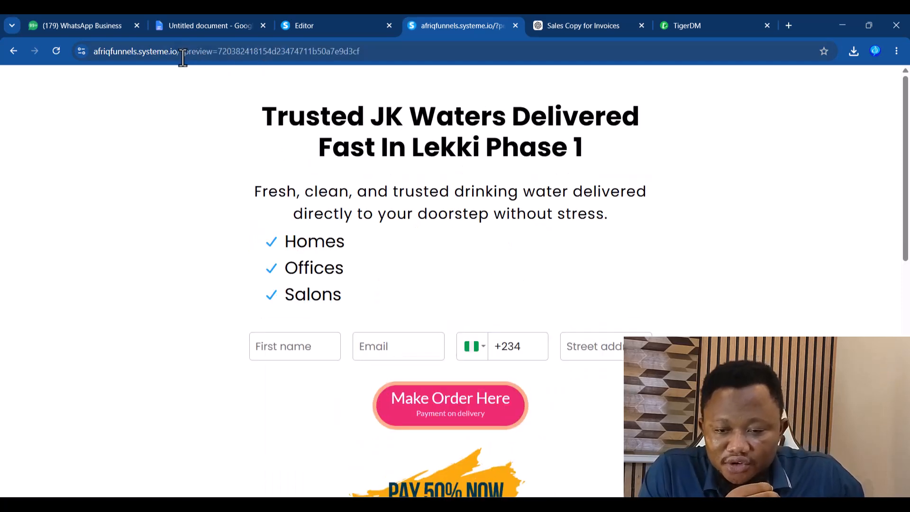
- Load the live JK Waters page by removing ?preview from the address
{"action": "left_click_drag", "start_coordinate": [182, 53], "coordinate": [559, 69]}
{"action": "key", "text": "BackSpace"}
{"action": "key", "text": "Return"}
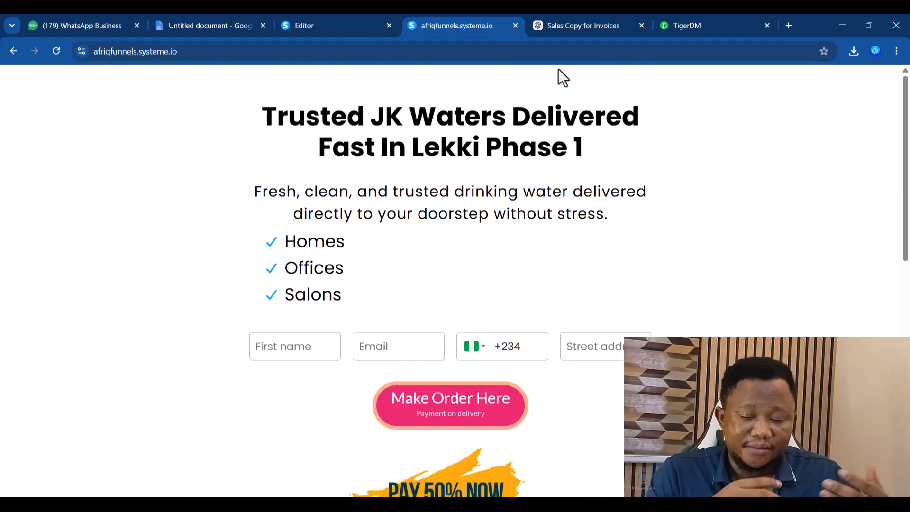
- Submit a test sign-up with first name, autofilled email, phone and address, then return from Selar
{"action": "left_click", "coordinate": [280, 352]}
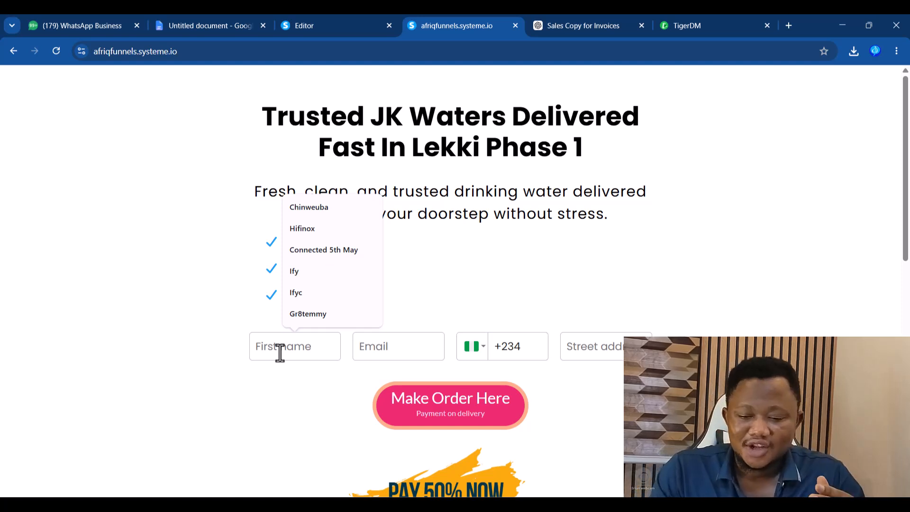
{"action": "type", "text": "Tim"}
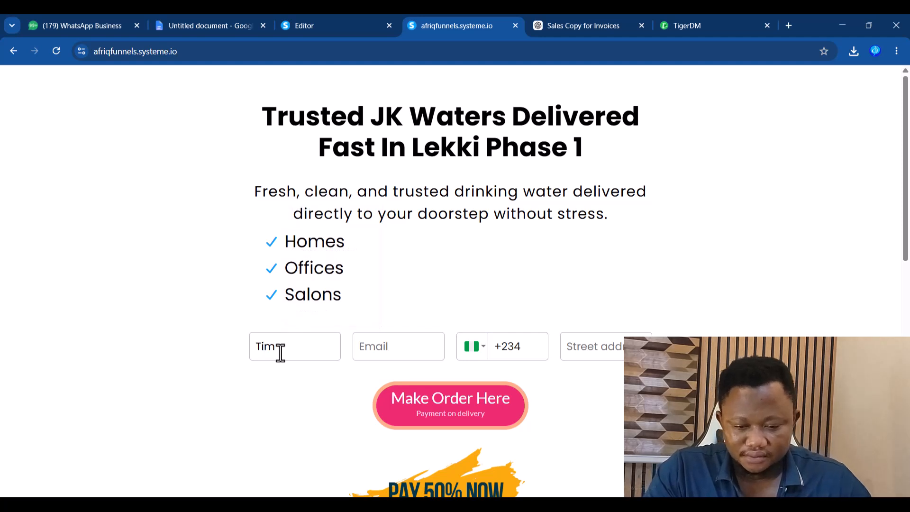
{"action": "left_click", "coordinate": [410, 336]}
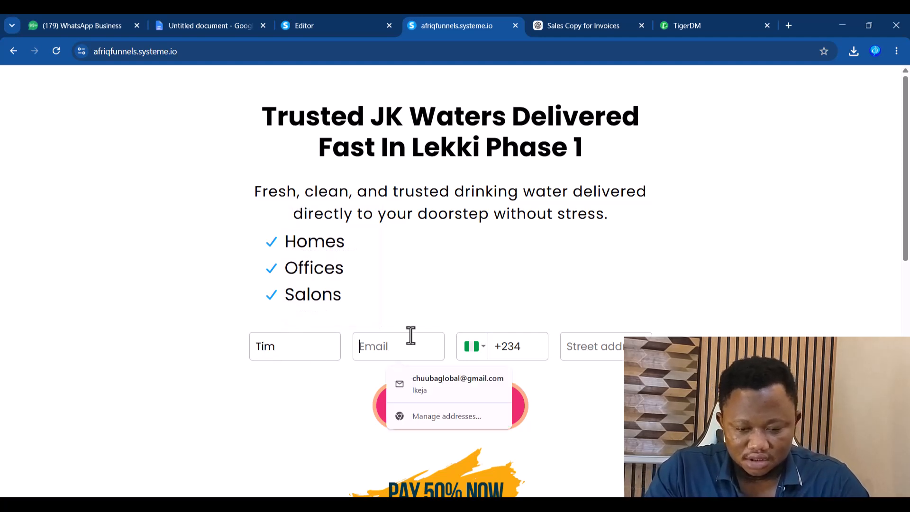
{"action": "left_click", "coordinate": [430, 374]}
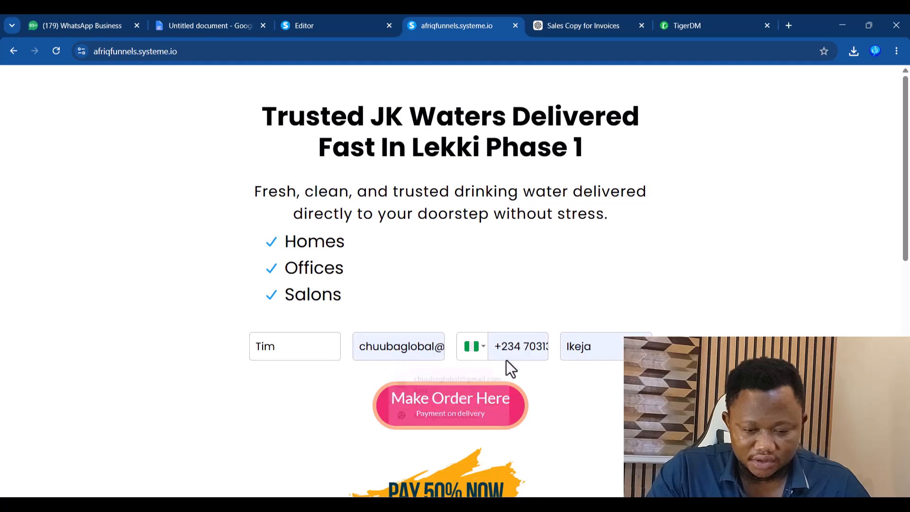
{"action": "double_click", "coordinate": [522, 347]}
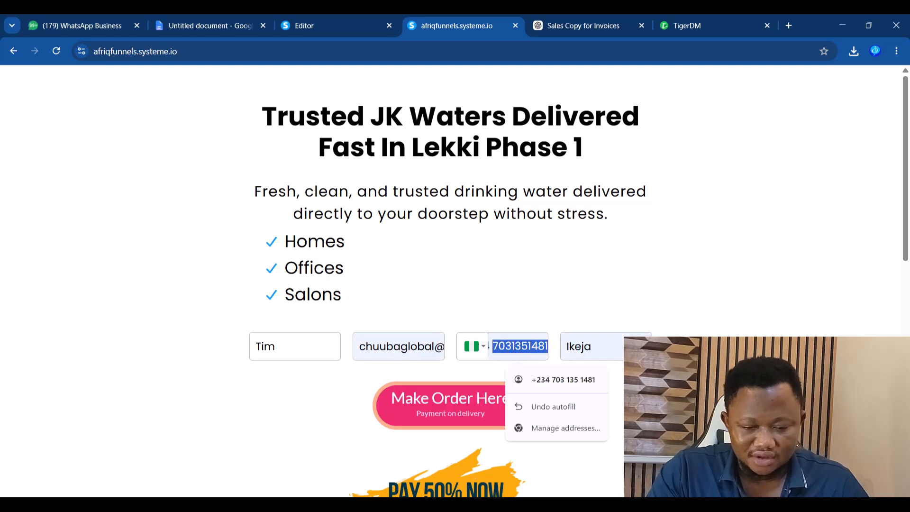
{"action": "left_click", "coordinate": [687, 403]}
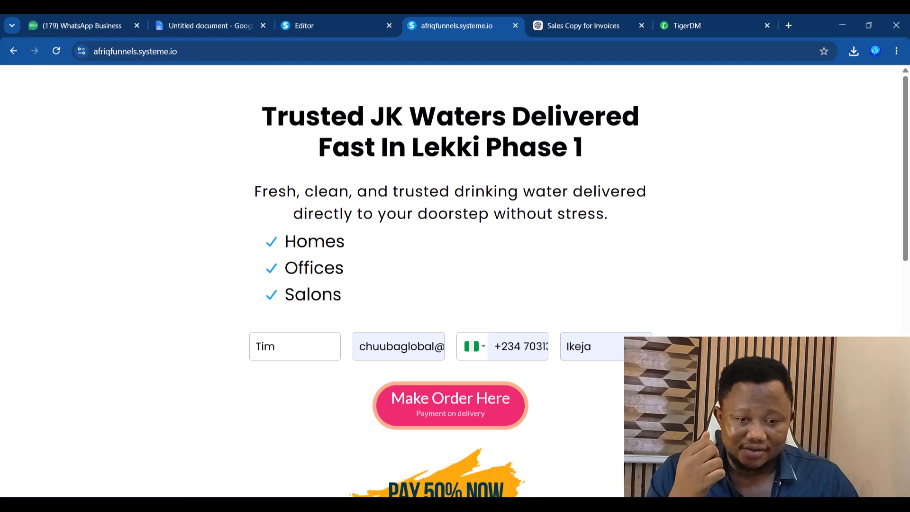
{"action": "left_click", "coordinate": [480, 419]}
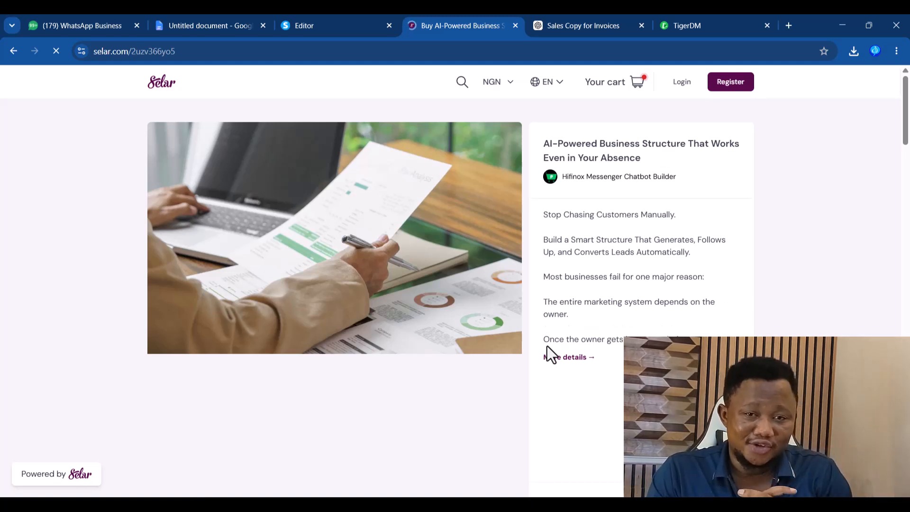
{"action": "left_click", "coordinate": [14, 52]}
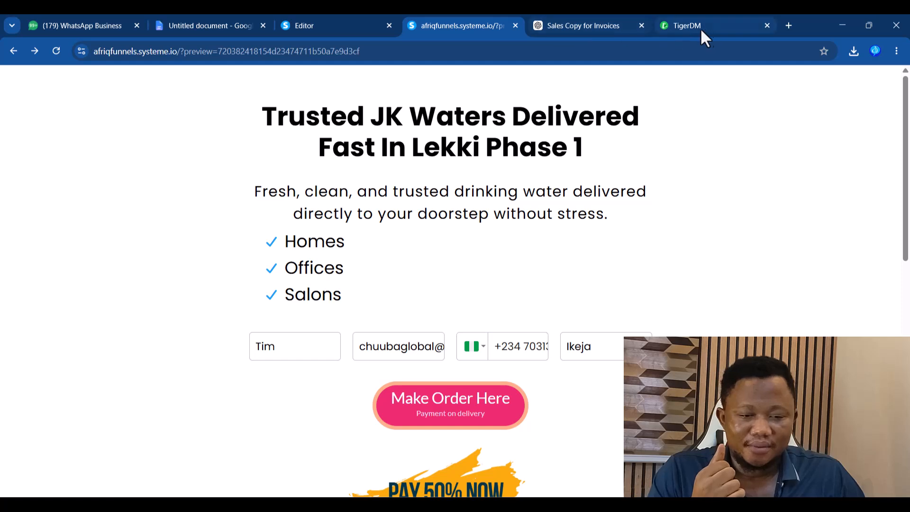
{"action": "left_click", "coordinate": [711, 36]}
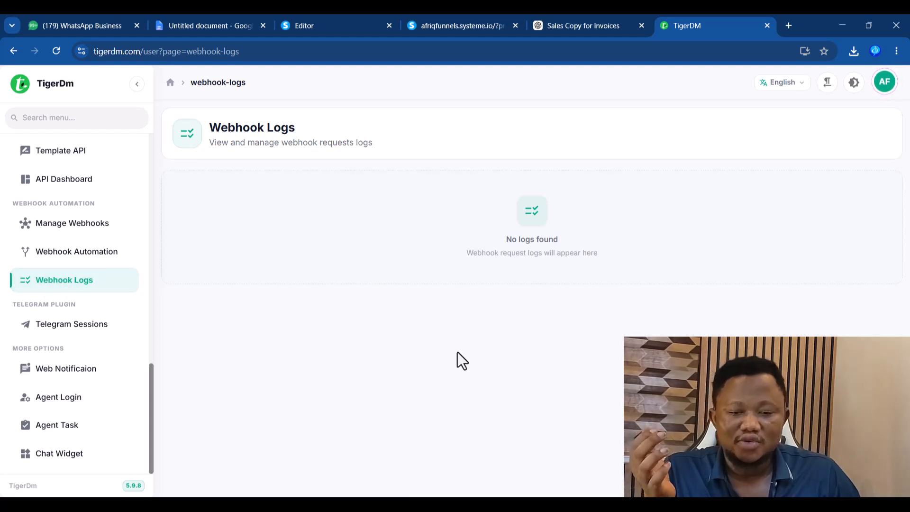
- Reload TigerDM's webhook logs and inspect the freeinvoice POST payload with the contact fields
{"action": "right_click", "coordinate": [334, 194]}
{"action": "left_click", "coordinate": [380, 243]}
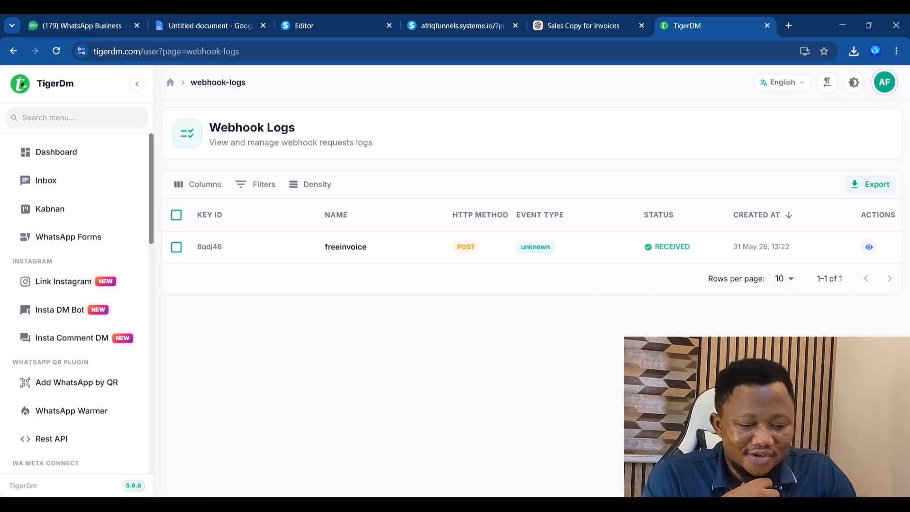
{"action": "left_click", "coordinate": [871, 253]}
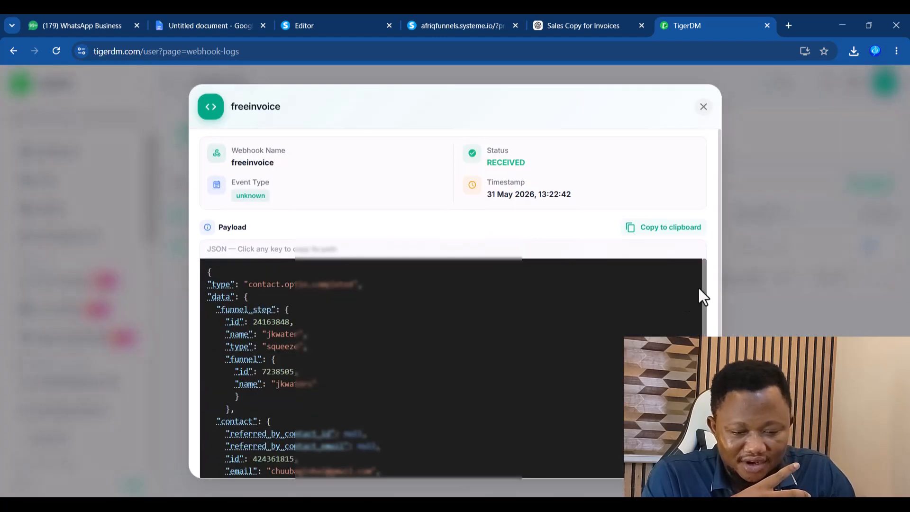
{"action": "scroll", "coordinate": [704, 284], "scroll_direction": "down", "scroll_amount": 2}
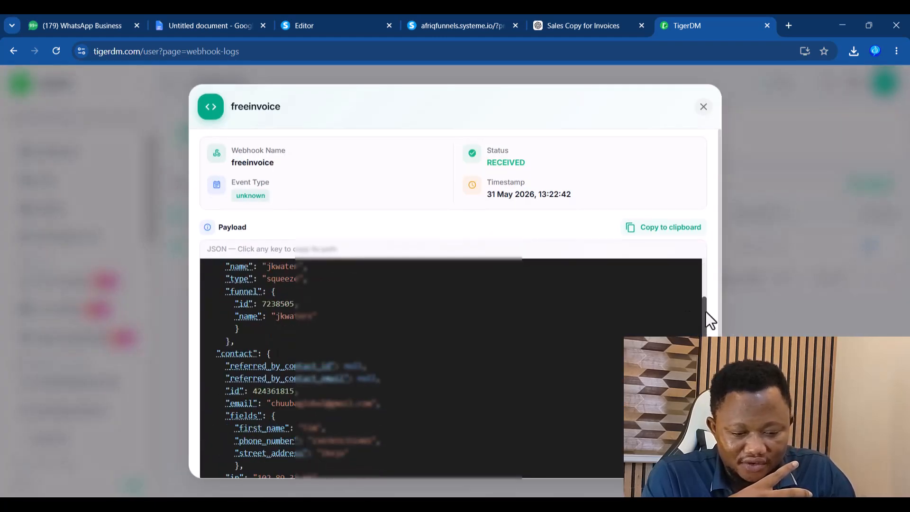
{"action": "scroll", "coordinate": [706, 312], "scroll_direction": "down", "scroll_amount": 2}
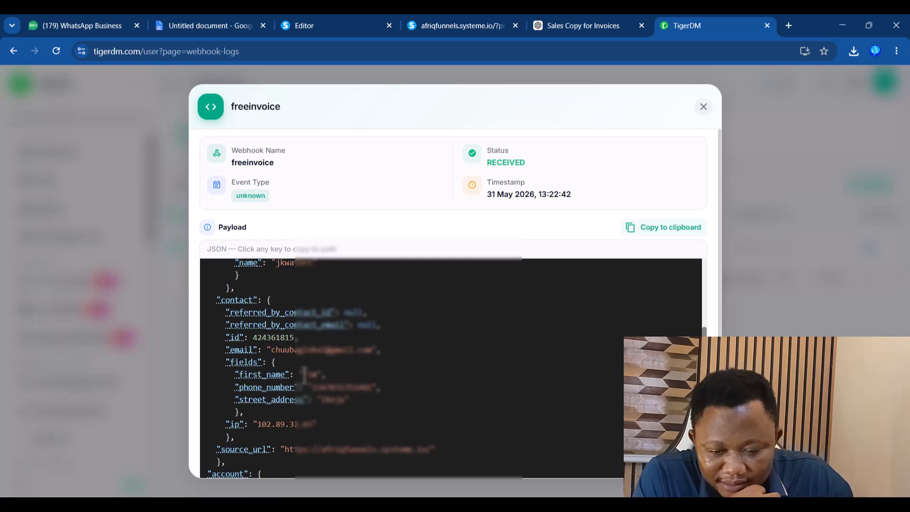
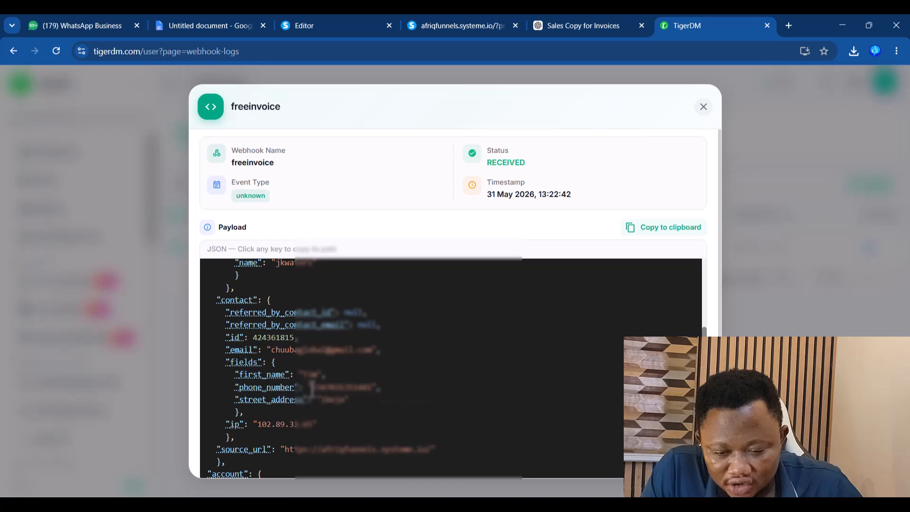
- Copy the phone_number and first_name variable paths from the freeinvoice payload, then close the details
{"action": "left_click_drag", "start_coordinate": [315, 388], "coordinate": [351, 386]}
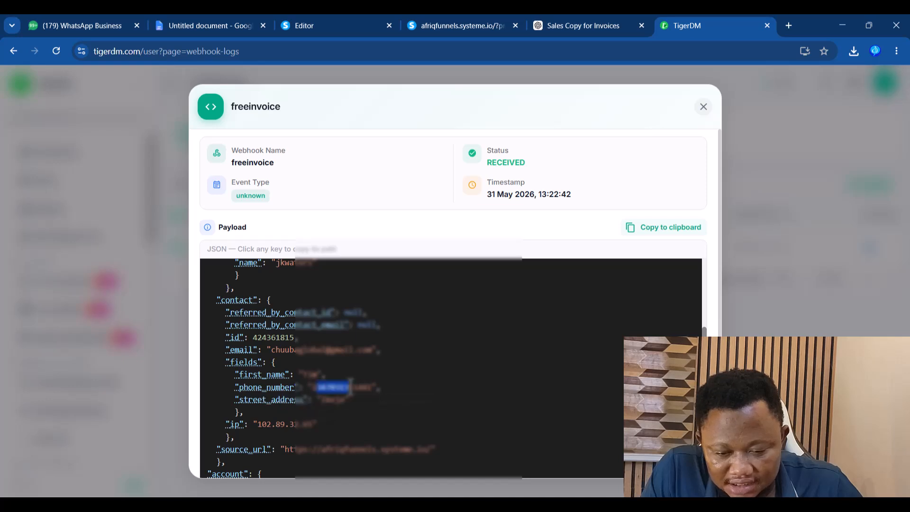
{"action": "left_click", "coordinate": [252, 389]}
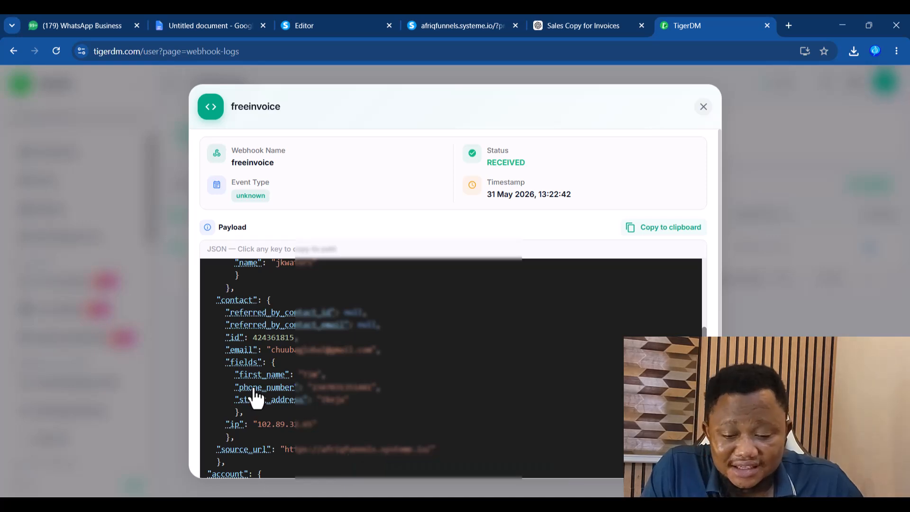
{"action": "left_click", "coordinate": [261, 378]}
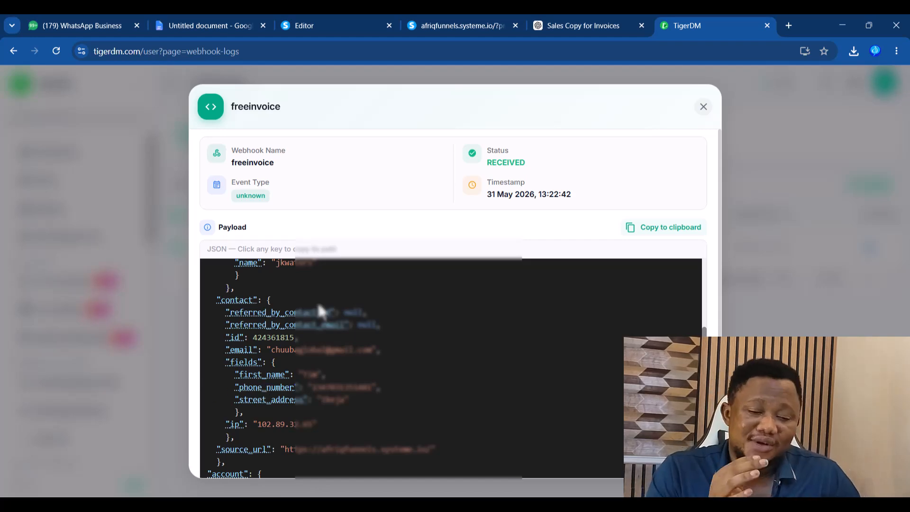
{"action": "left_click", "coordinate": [704, 108]}
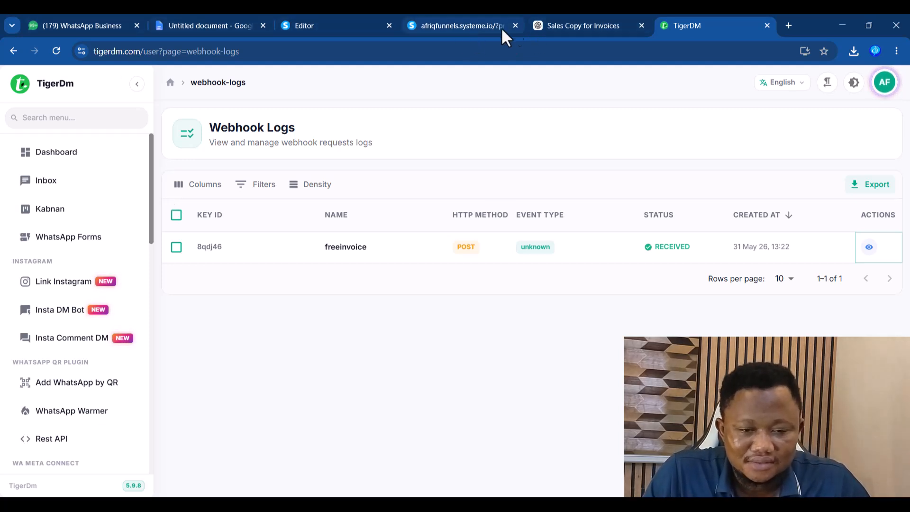
- Ask the Sales Copy for Invoices chat to adapt the copy to a water supply lead instant order
{"action": "left_click", "coordinate": [578, 27]}
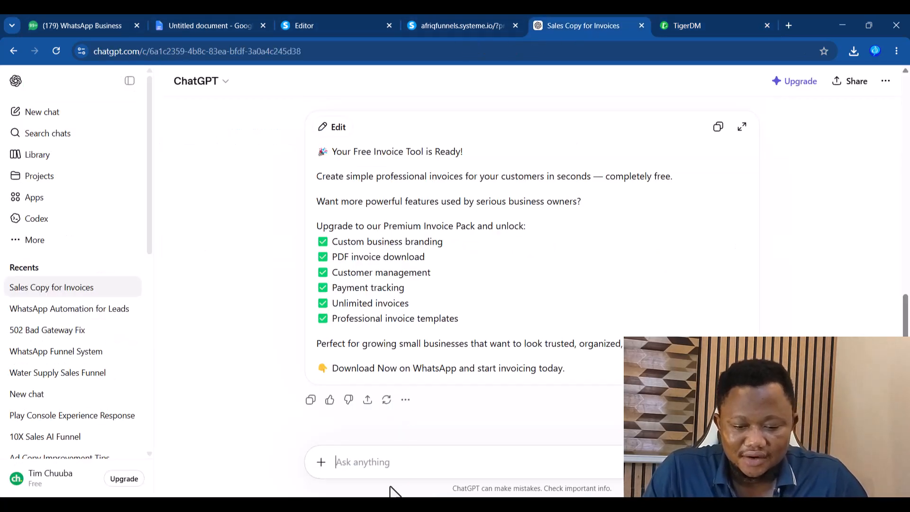
{"action": "type", "text": "ad"}
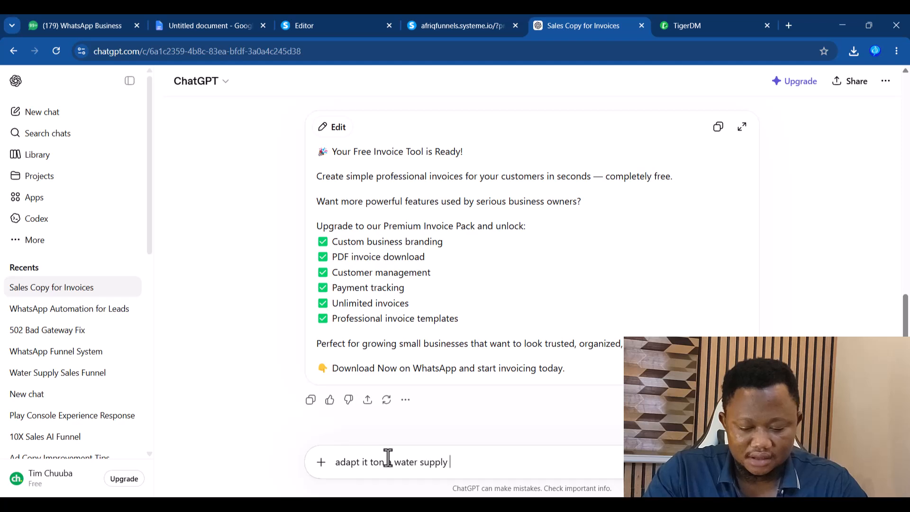
{"action": "type", "text": "apt it to my water supply lead instant order noticaton"}
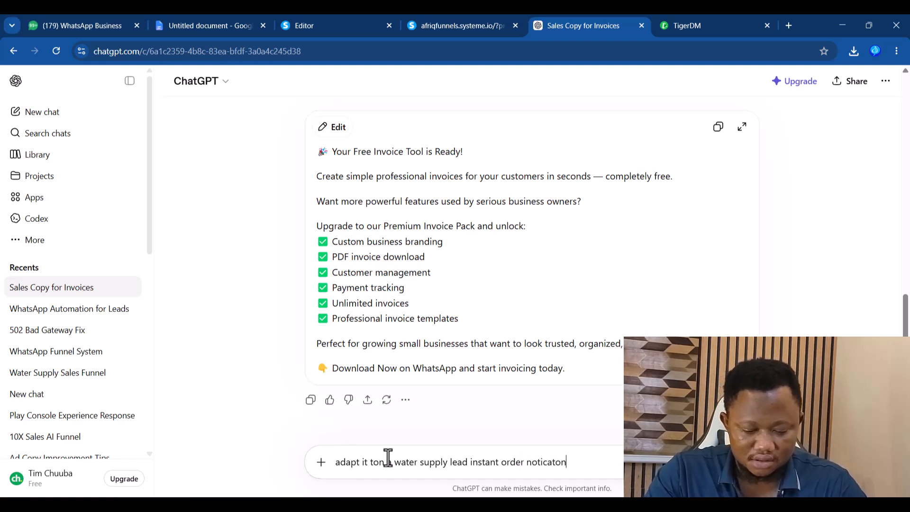
{"action": "key", "text": "Return"}
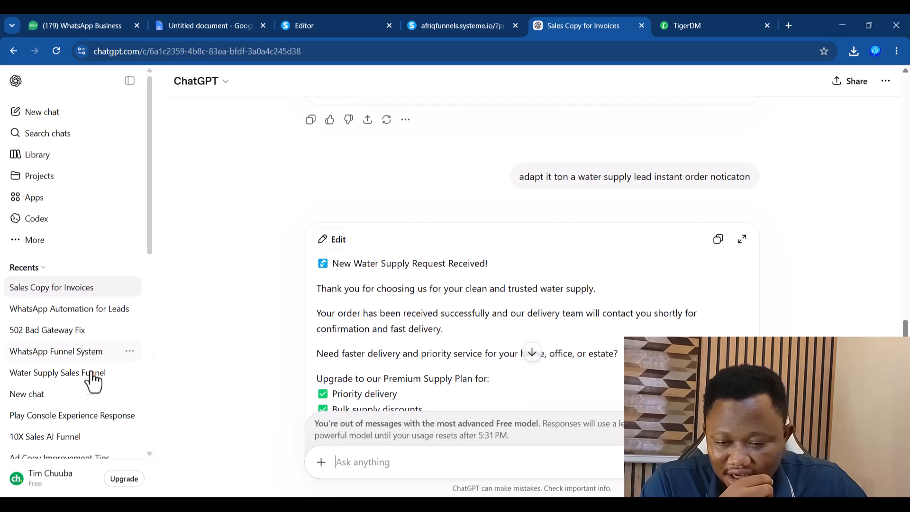
- Copy the JK Waters FIRST INSTANT AUTO-REPLY from the Water Supply Sales Funnel chat
{"action": "left_click", "coordinate": [40, 375]}
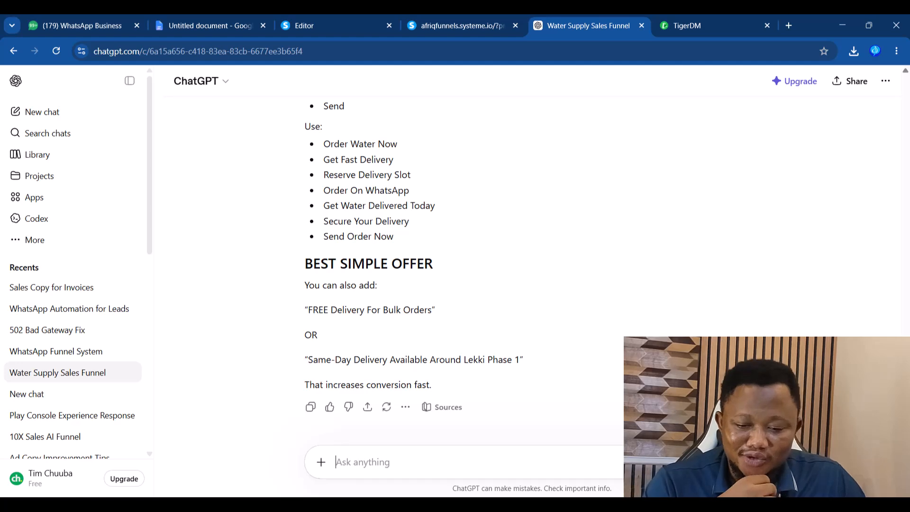
{"action": "scroll", "coordinate": [502, 260], "scroll_direction": "up", "scroll_amount": 10}
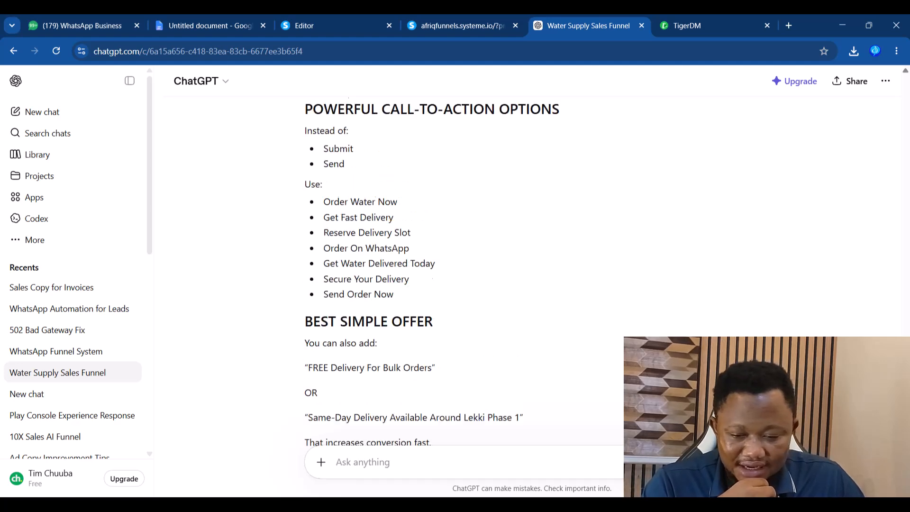
{"action": "scroll", "coordinate": [531, 265], "scroll_direction": "up", "scroll_amount": 3}
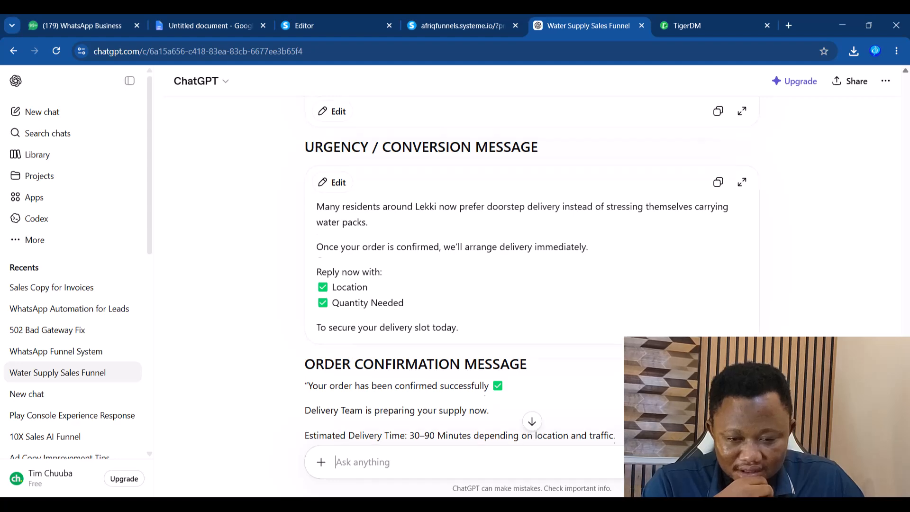
{"action": "scroll", "coordinate": [526, 275], "scroll_direction": "up", "scroll_amount": 1}
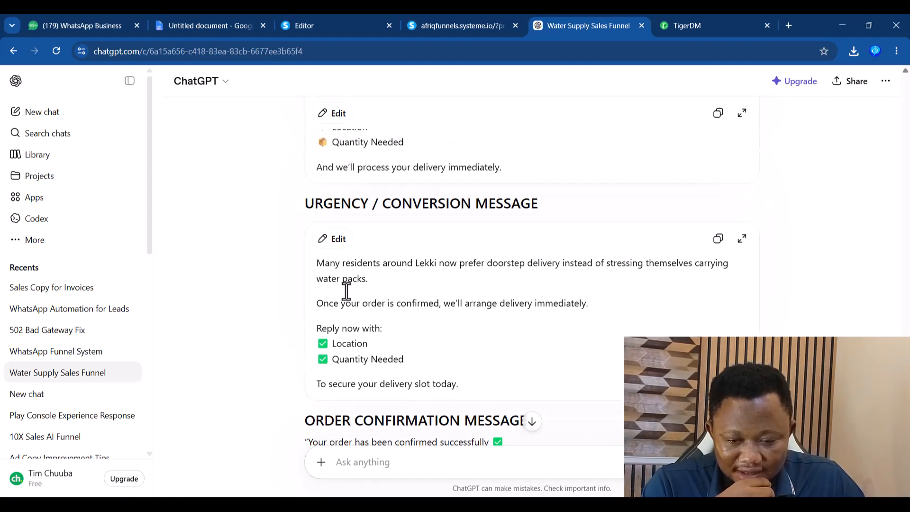
{"action": "scroll", "coordinate": [531, 265], "scroll_direction": "up", "scroll_amount": 5}
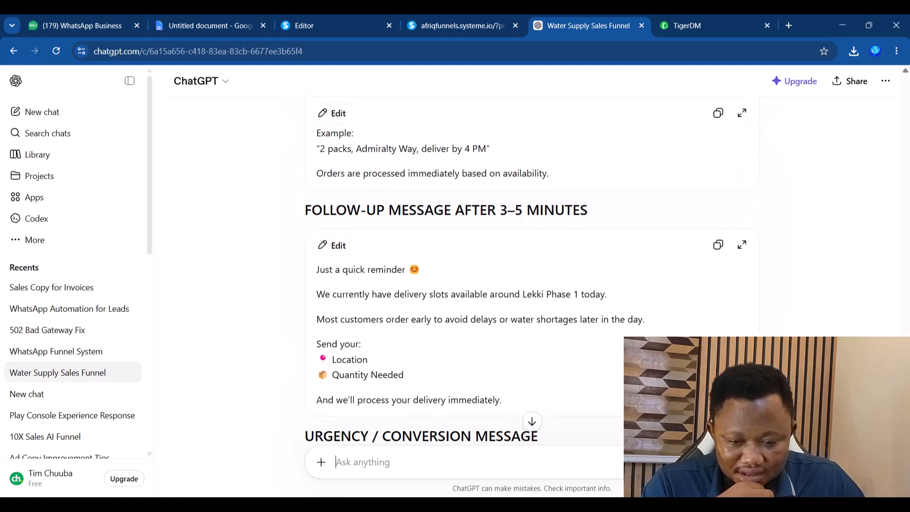
{"action": "scroll", "coordinate": [525, 270], "scroll_direction": "up", "scroll_amount": 6}
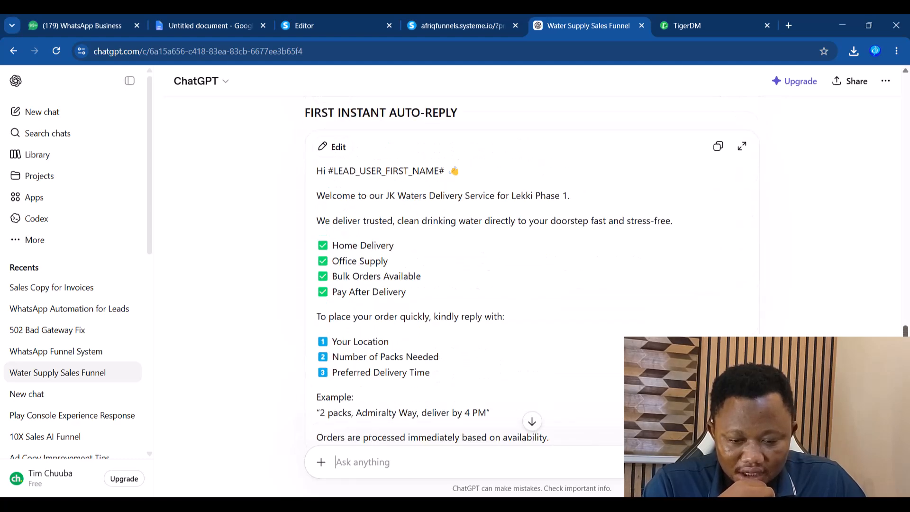
{"action": "scroll", "coordinate": [531, 275], "scroll_direction": "down", "scroll_amount": 1}
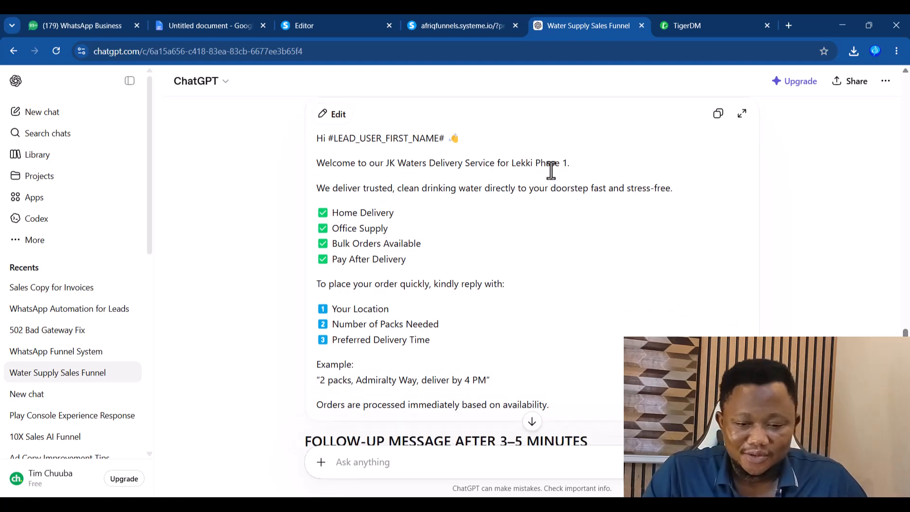
{"action": "left_click", "coordinate": [718, 114]}
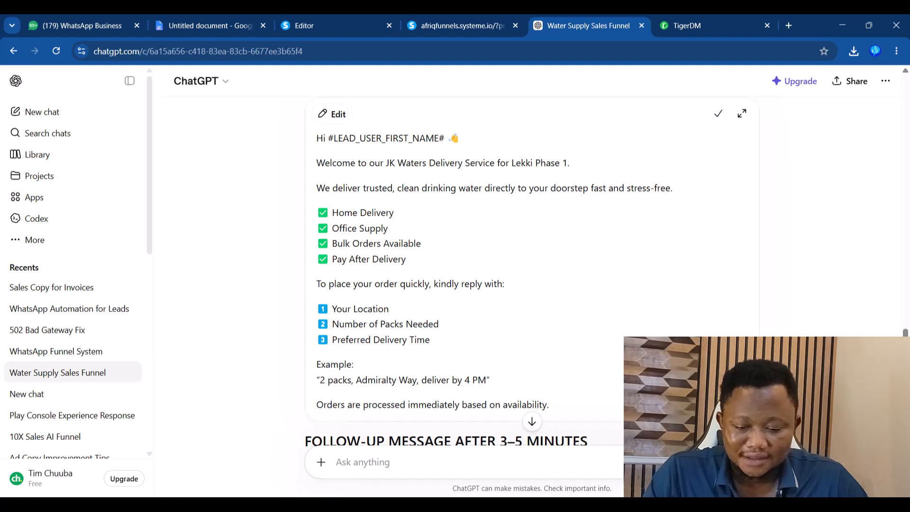
{"action": "key", "text": "super"}
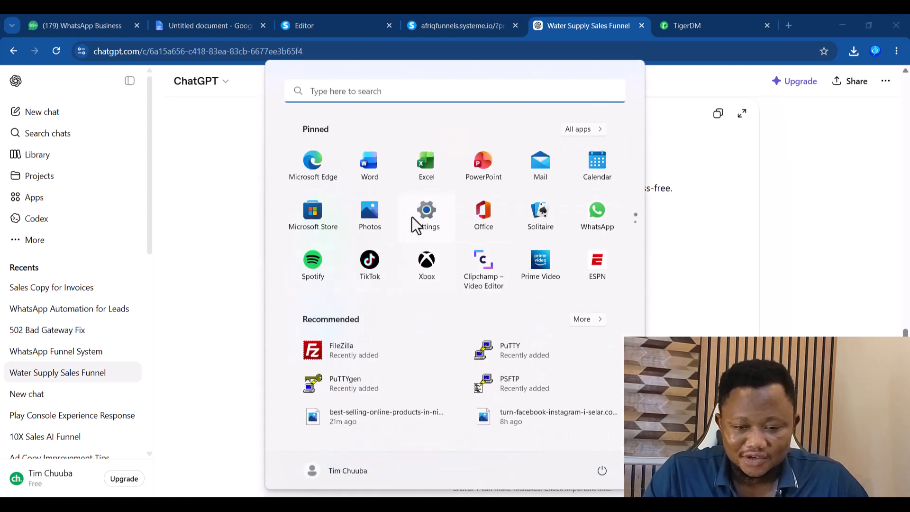
- Paste the copied JK Waters welcome message into a new Notepad note
{"action": "left_click", "coordinate": [379, 94]}
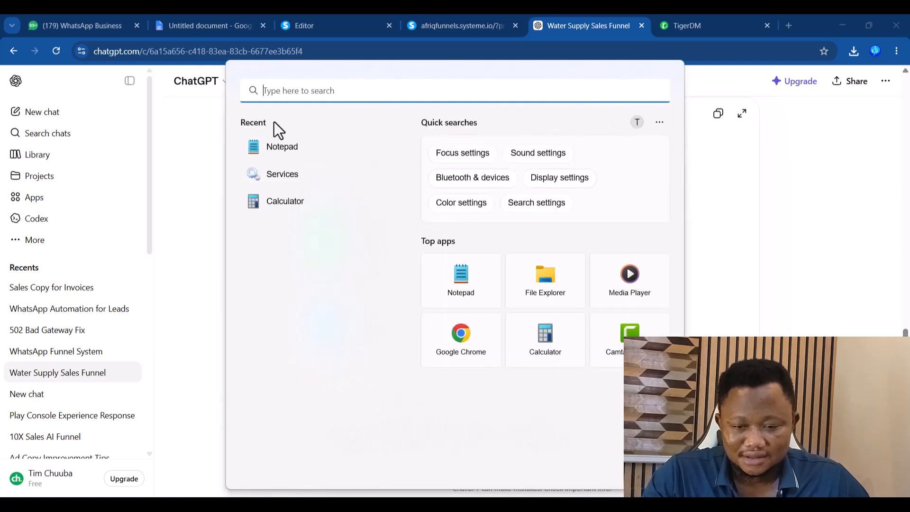
{"action": "left_click", "coordinate": [273, 154]}
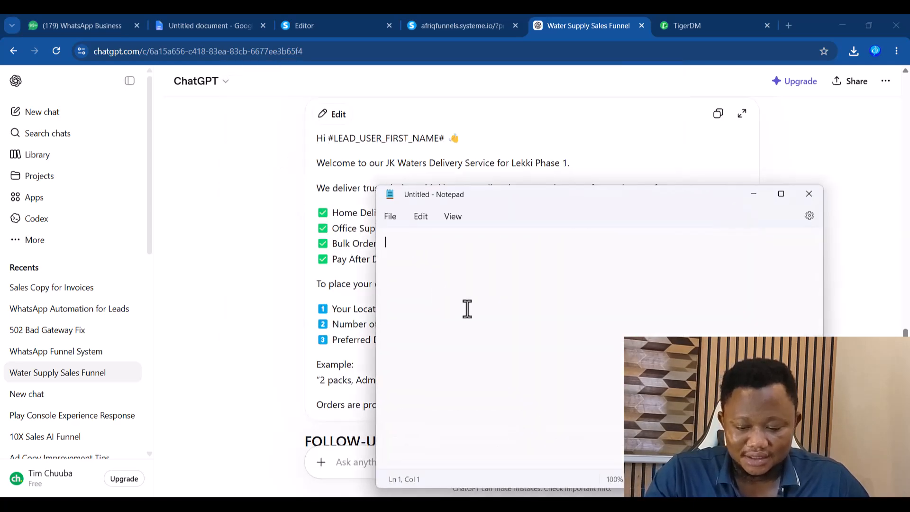
{"action": "key", "text": "ctrl+v"}
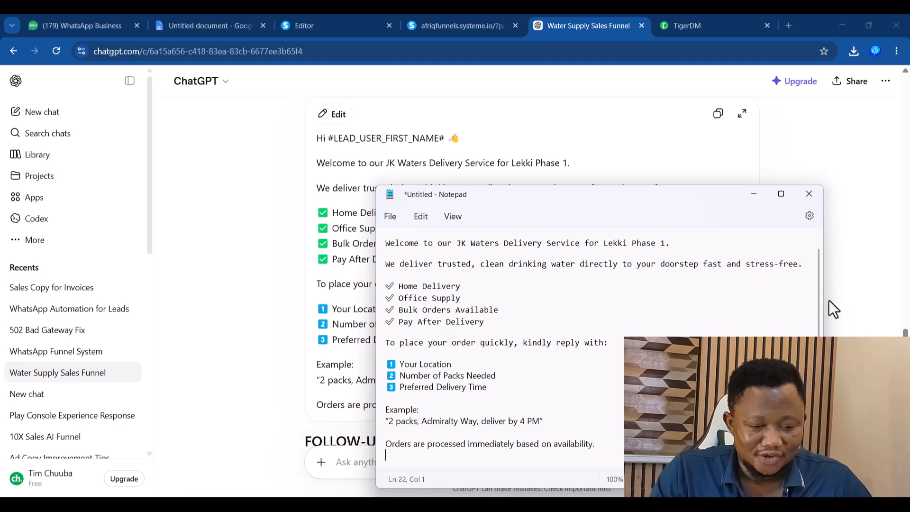
- Replace #LEAD_USER_FIRST_NAME# in the greeting with the {{{data.contact.fields.first_name}}} variable
{"action": "left_click_drag", "start_coordinate": [818, 291], "coordinate": [818, 245]}
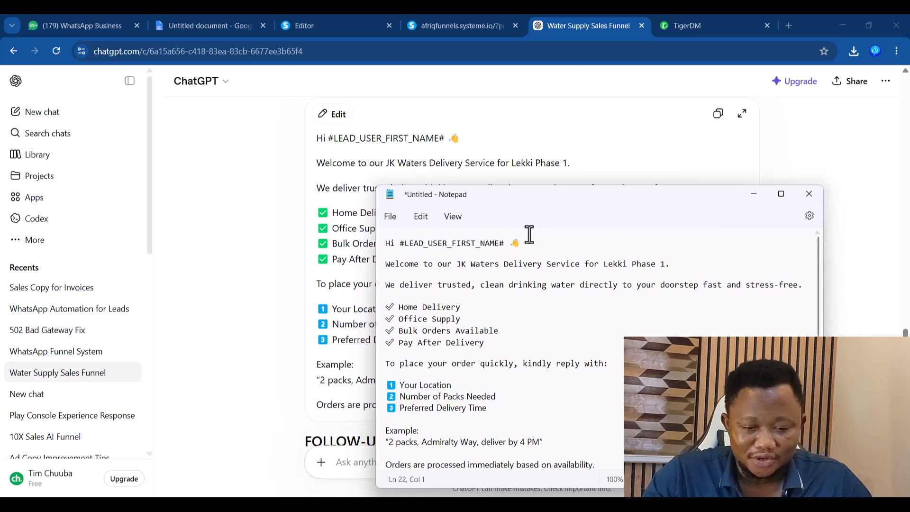
{"action": "left_click_drag", "start_coordinate": [506, 243], "coordinate": [399, 245]}
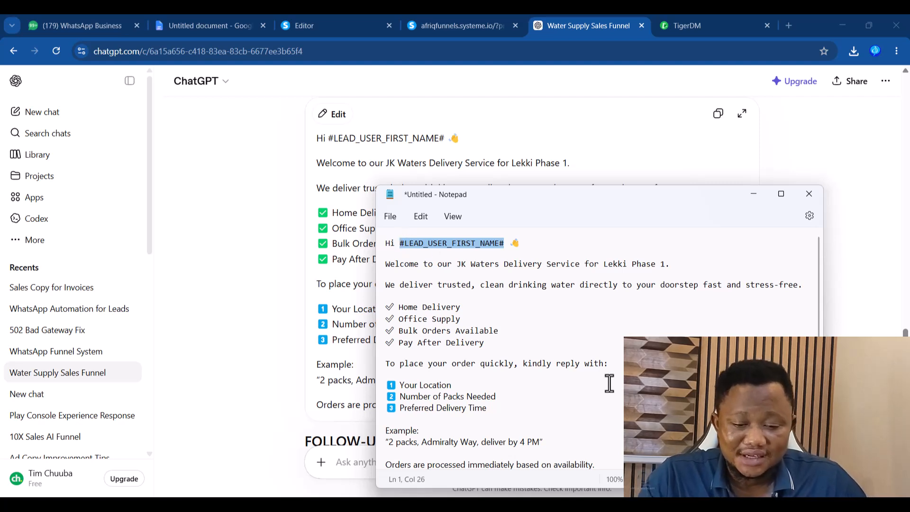
{"action": "key", "text": "BackSpace"}
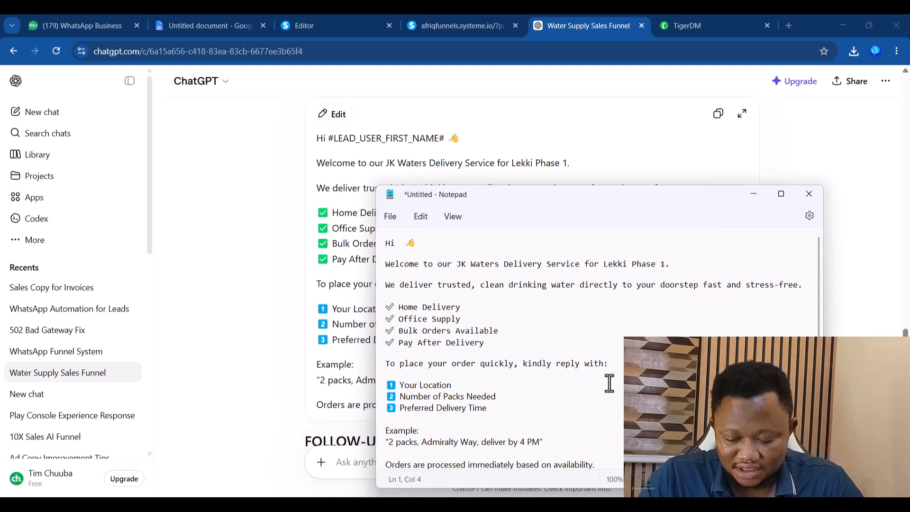
{"action": "key", "text": "super+v"}
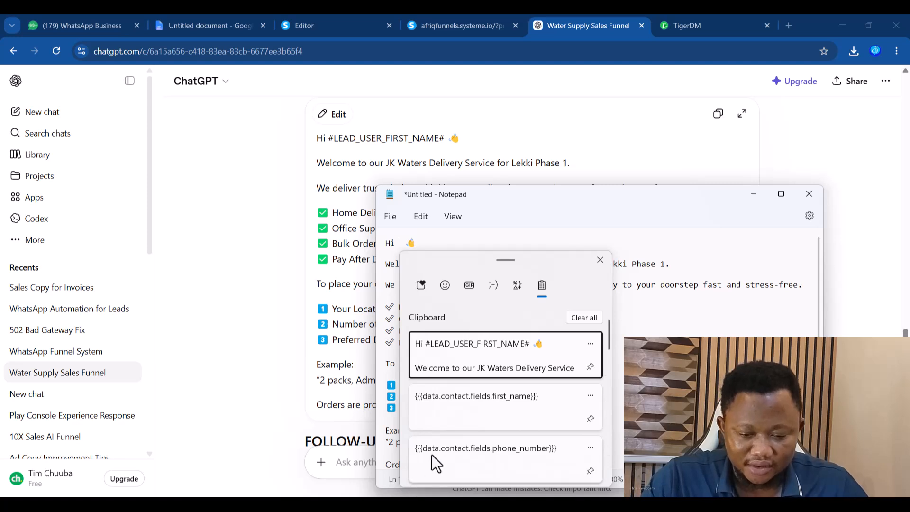
{"action": "left_click", "coordinate": [494, 397]}
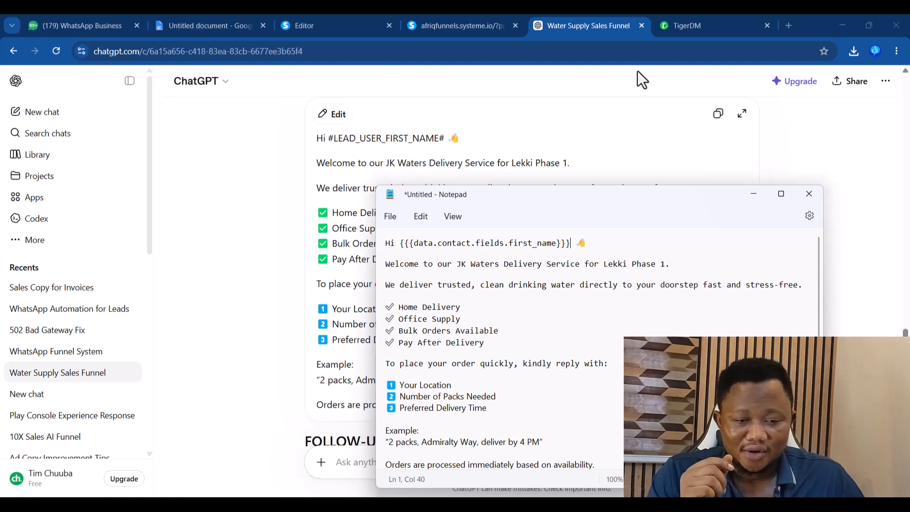
- Start a new automation flow whose Initial Node is triggered by Webhook Automation
{"action": "left_click", "coordinate": [688, 29]}
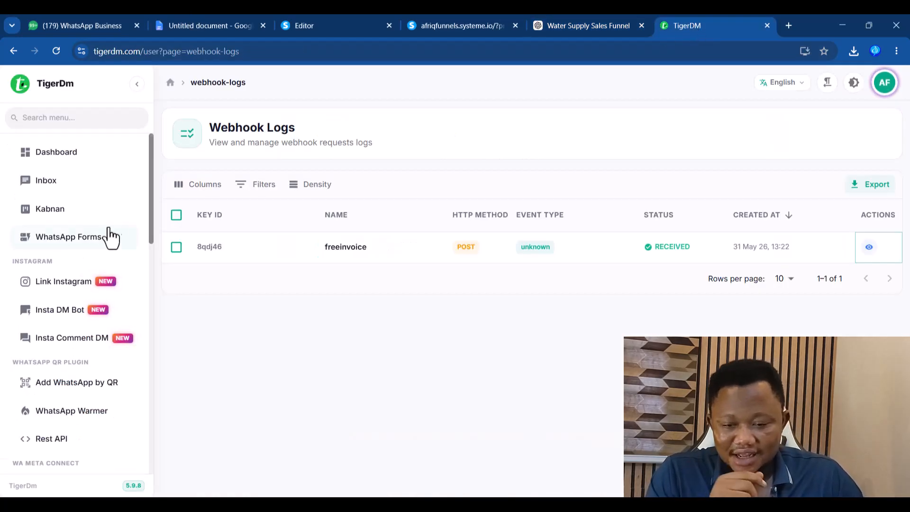
{"action": "scroll", "coordinate": [149, 201], "scroll_direction": "down", "scroll_amount": 2}
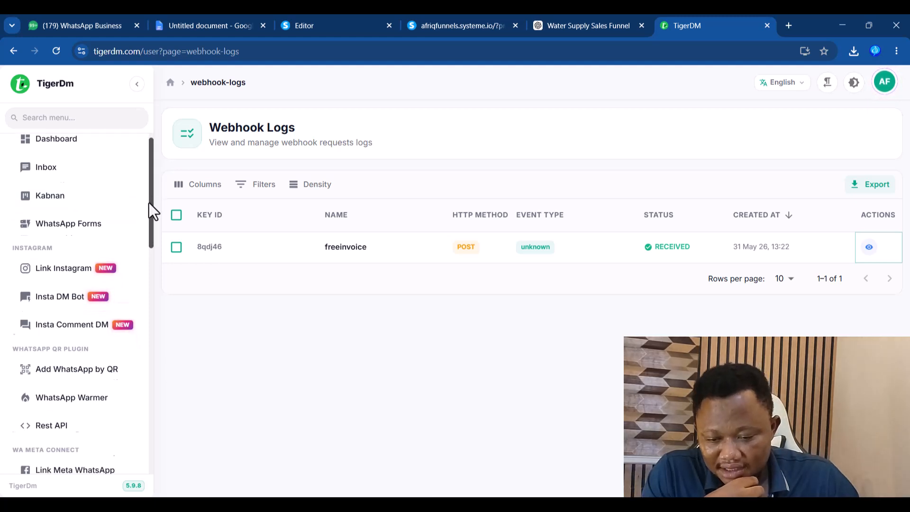
{"action": "scroll", "coordinate": [149, 212], "scroll_direction": "down", "scroll_amount": 2}
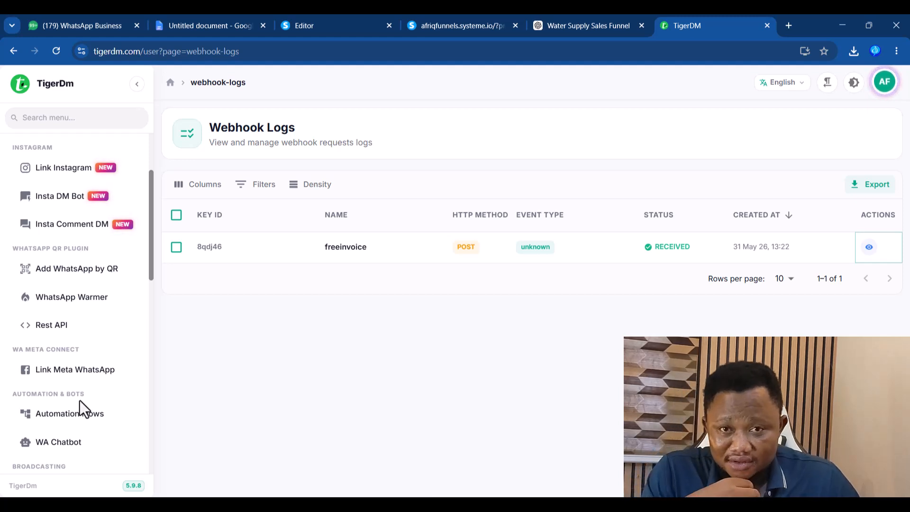
{"action": "left_click", "coordinate": [65, 424]}
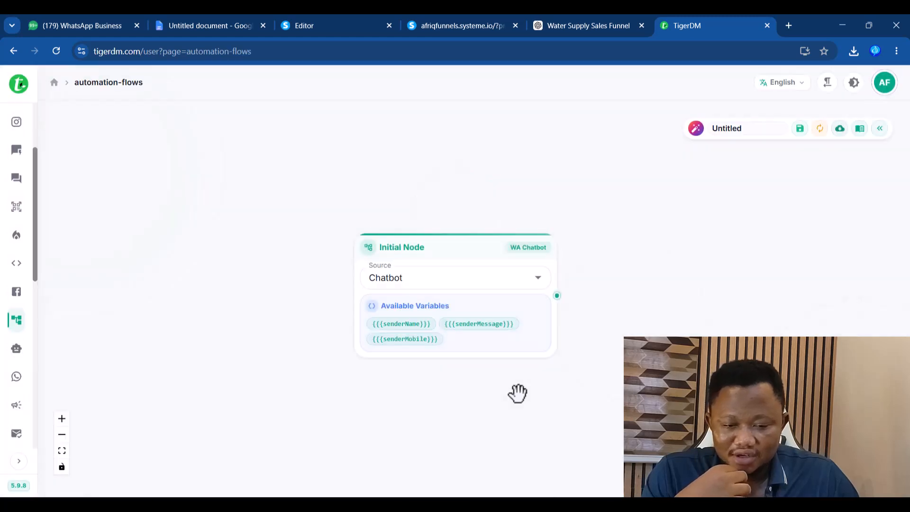
{"action": "left_click_drag", "start_coordinate": [451, 244], "coordinate": [334, 187]}
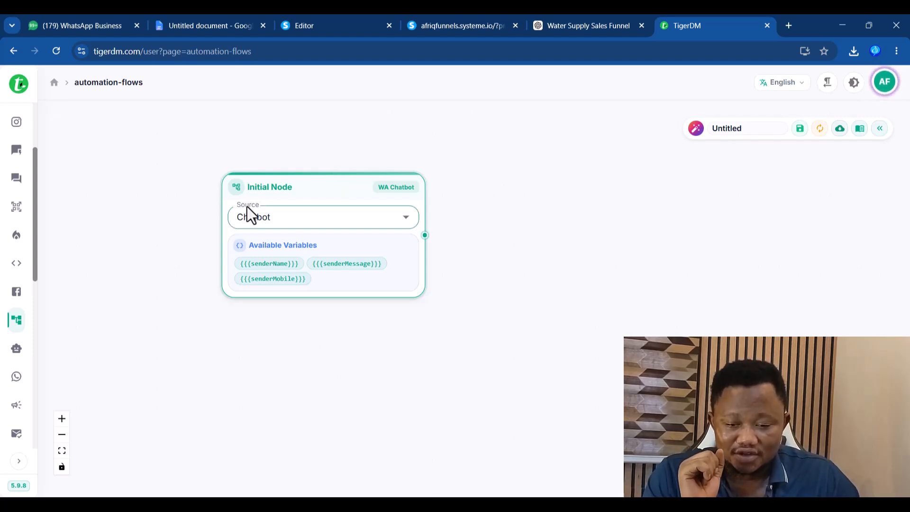
{"action": "left_click", "coordinate": [406, 218]}
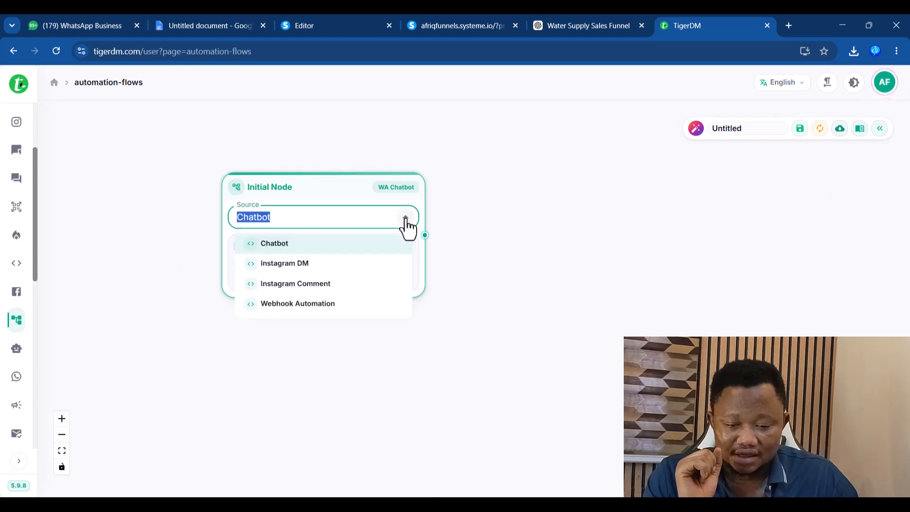
{"action": "left_click", "coordinate": [286, 306]}
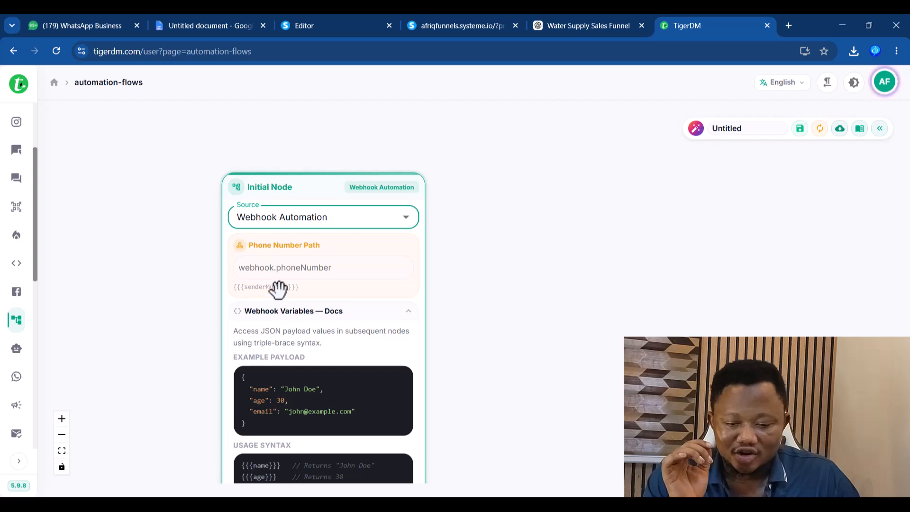
- Set Phone Number Path to {{{data.contact.fields.phone_number}}} and collapse the Webhook Variables docs
{"action": "left_click", "coordinate": [292, 269]}
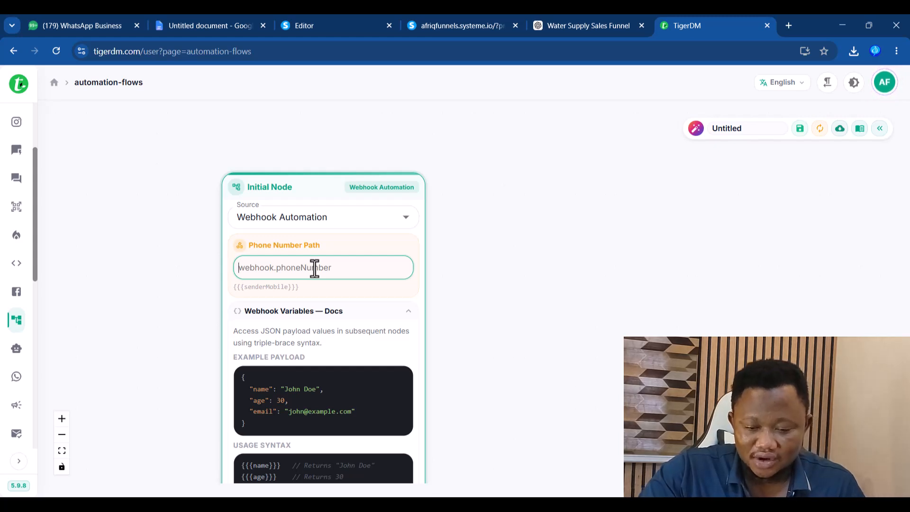
{"action": "key", "text": "super+v"}
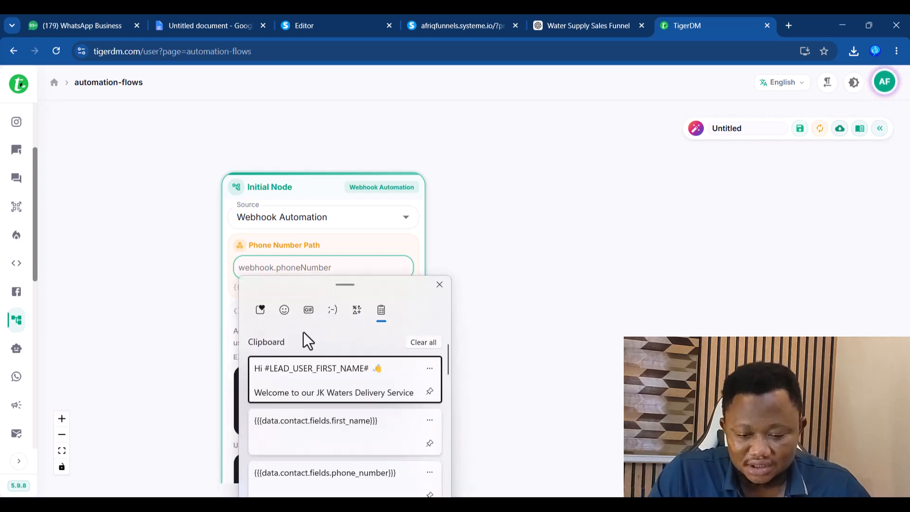
{"action": "left_click", "coordinate": [340, 473]}
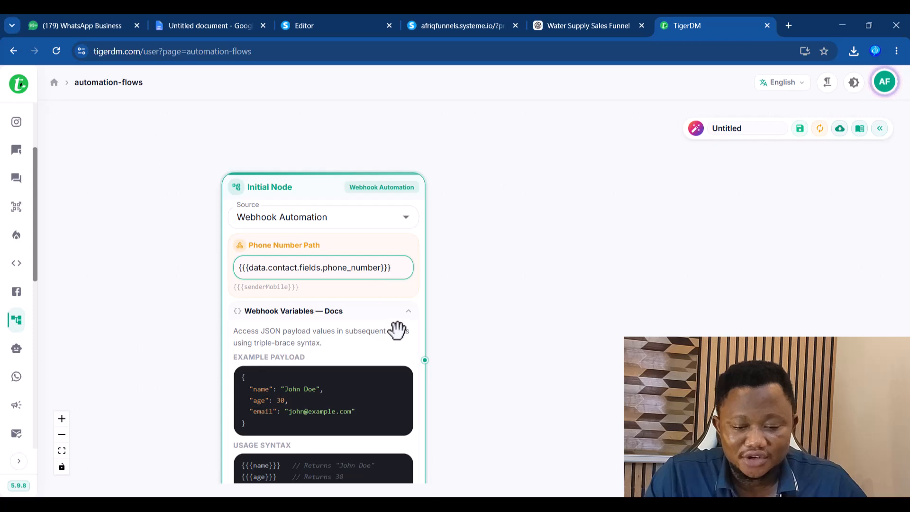
{"action": "left_click", "coordinate": [410, 315]}
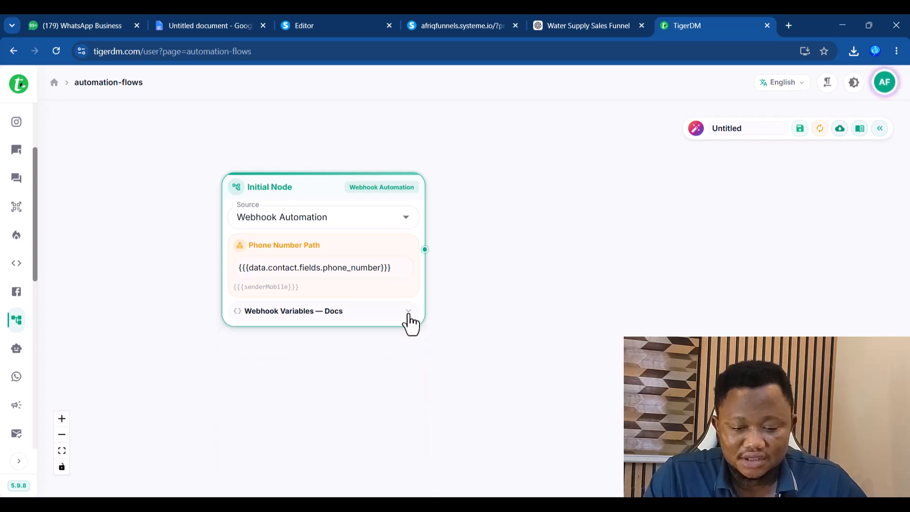
{"action": "left_click_drag", "start_coordinate": [319, 189], "coordinate": [235, 223]}
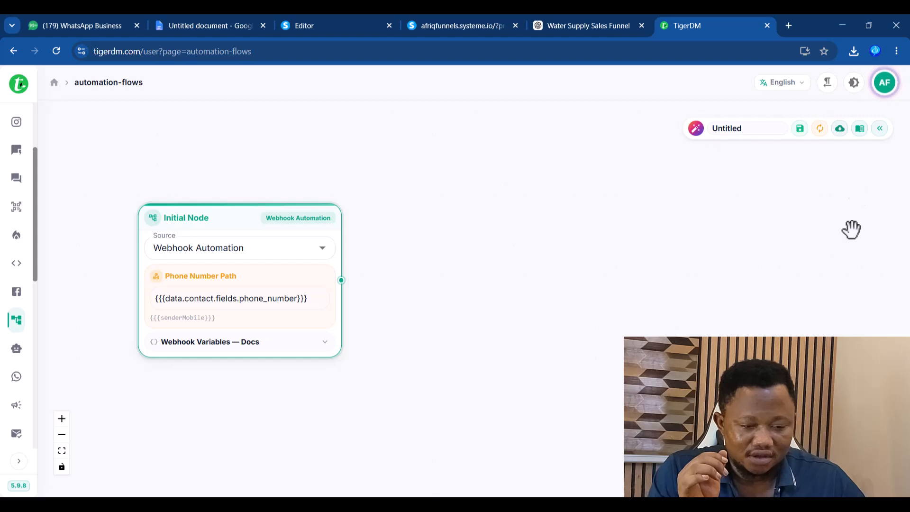
- Add a Send Message node and place it beside the Initial Node
{"action": "left_click", "coordinate": [880, 129]}
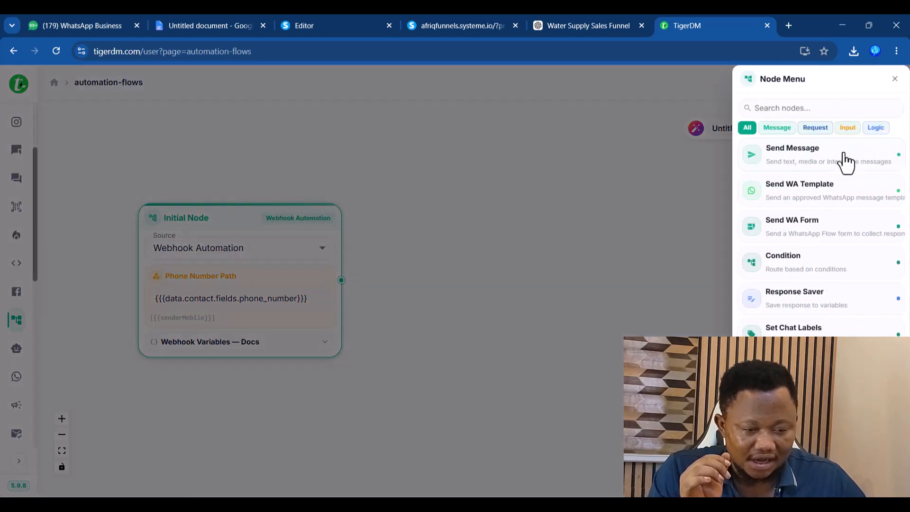
{"action": "left_click", "coordinate": [804, 159]}
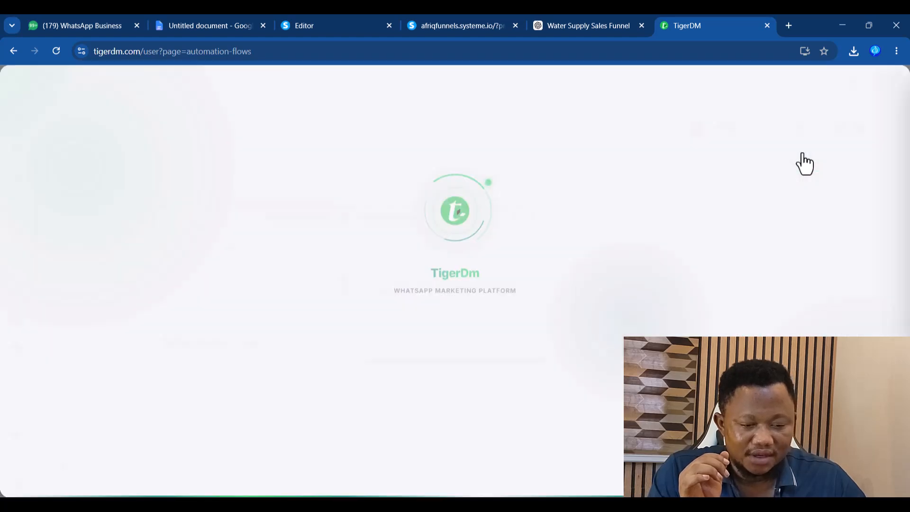
{"action": "left_click_drag", "start_coordinate": [491, 218], "coordinate": [538, 213]}
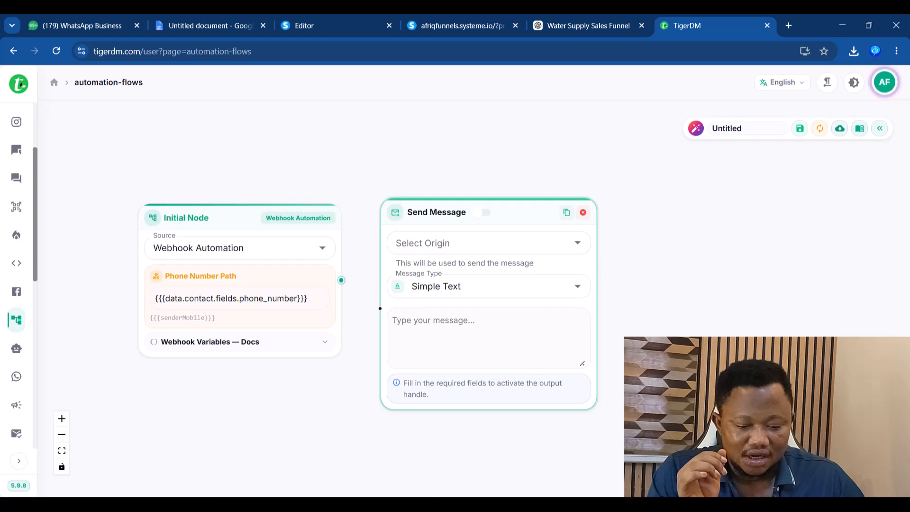
{"action": "key", "text": "alt+Tab"}
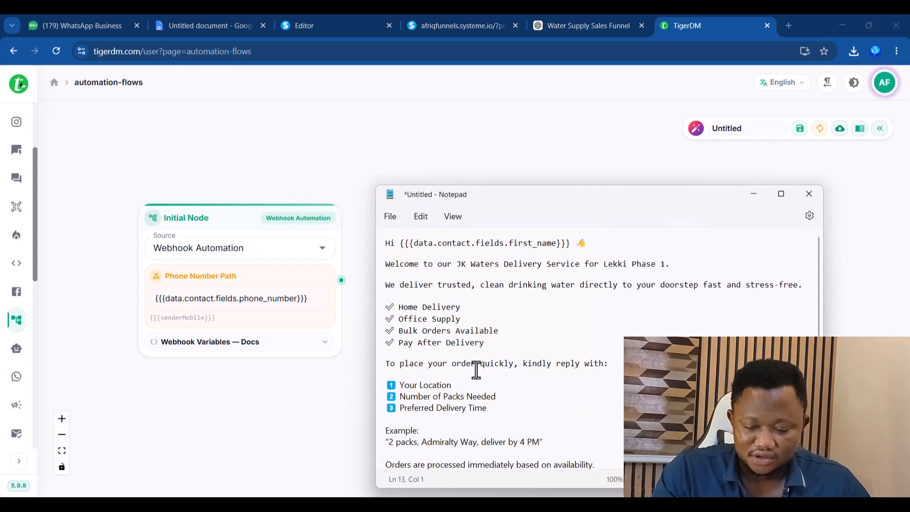
{"action": "key", "text": "ctrl+a"}
{"action": "left_click", "coordinate": [485, 264]}
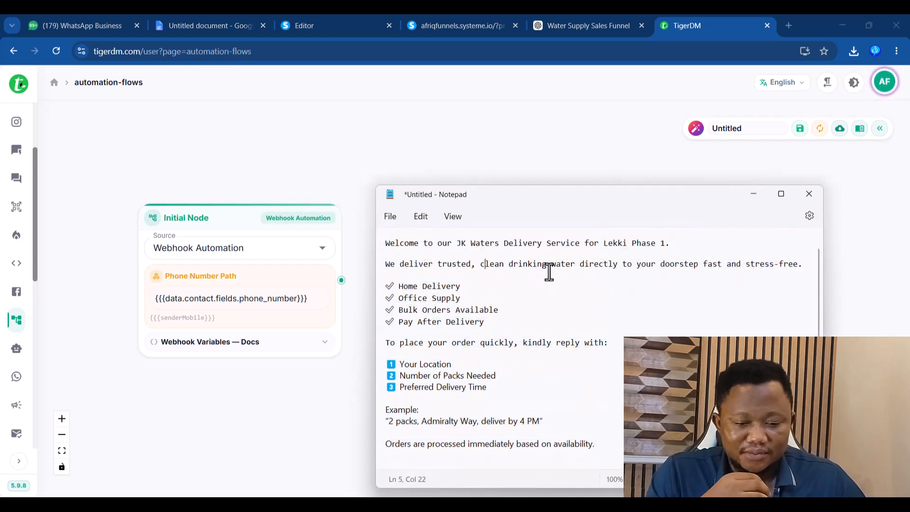
{"action": "left_click", "coordinate": [366, 175]}
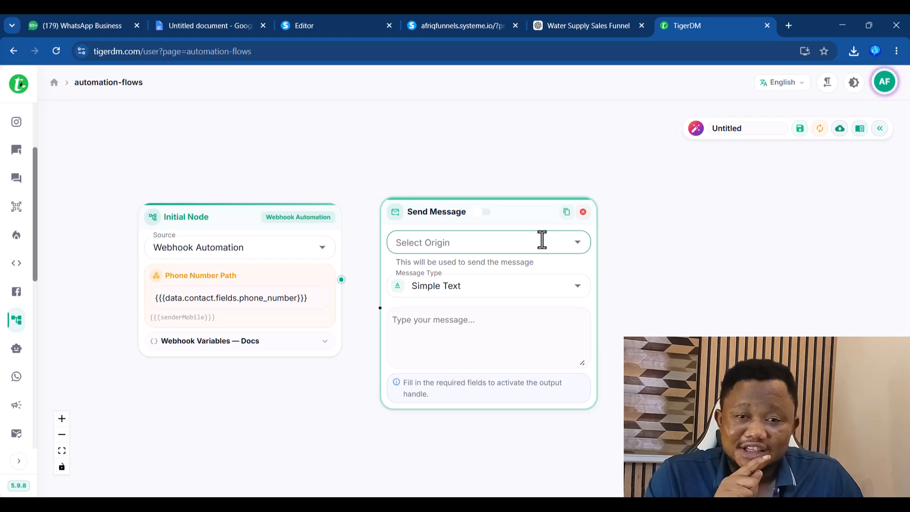
- Try Meta origin with Button and List message types, settling on Simple Text
{"action": "left_click", "coordinate": [576, 246]}
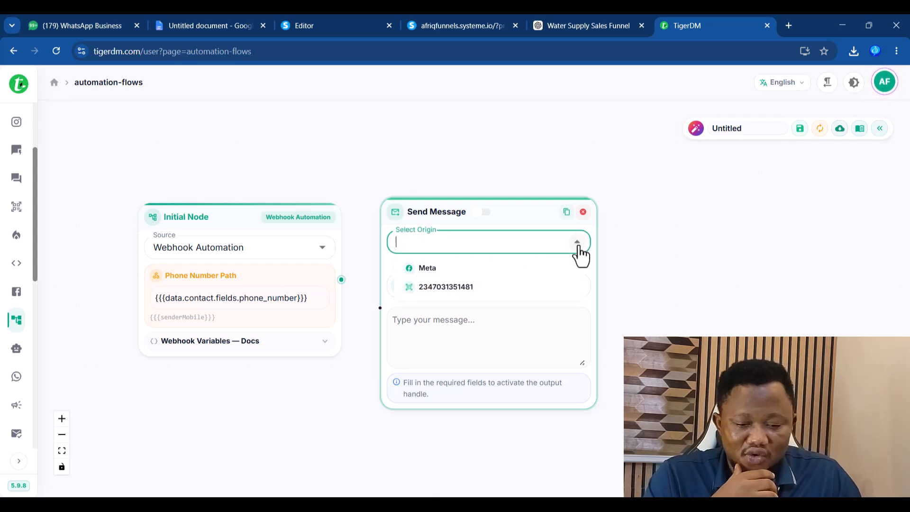
{"action": "left_click", "coordinate": [440, 270]}
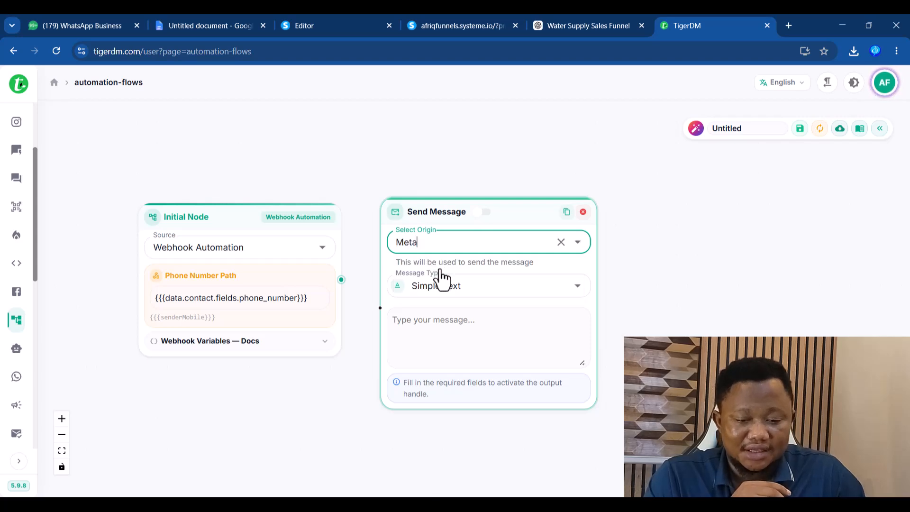
{"action": "left_click", "coordinate": [578, 288]}
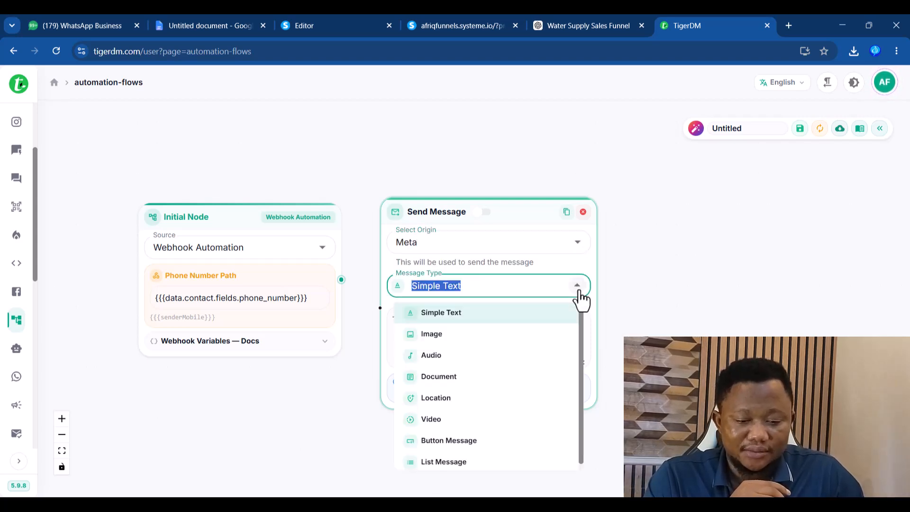
{"action": "left_click", "coordinate": [463, 444]}
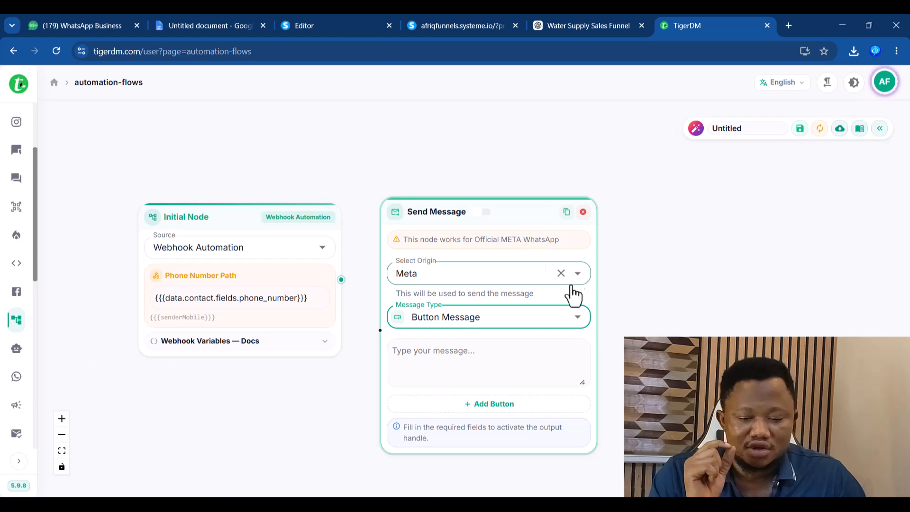
{"action": "left_click", "coordinate": [579, 317]}
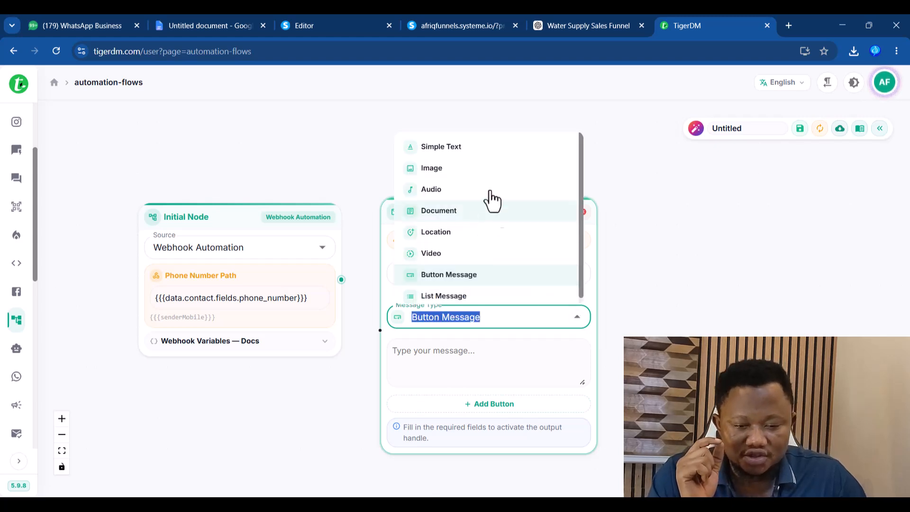
{"action": "left_click", "coordinate": [452, 148]}
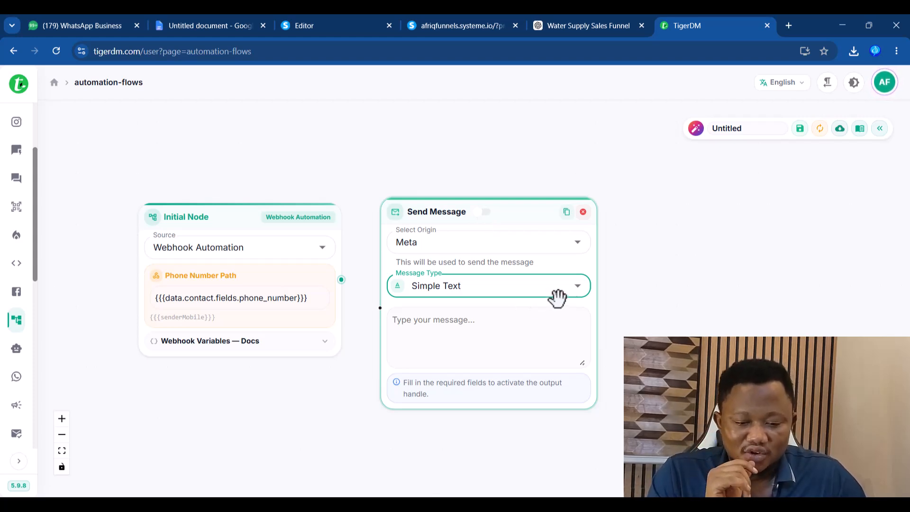
{"action": "left_click", "coordinate": [582, 291]}
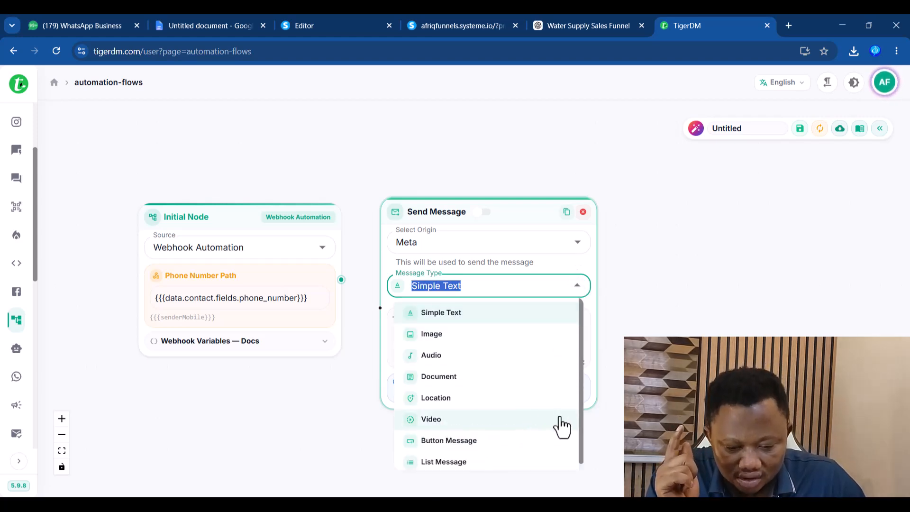
{"action": "left_click_drag", "start_coordinate": [582, 403], "coordinate": [578, 434]}
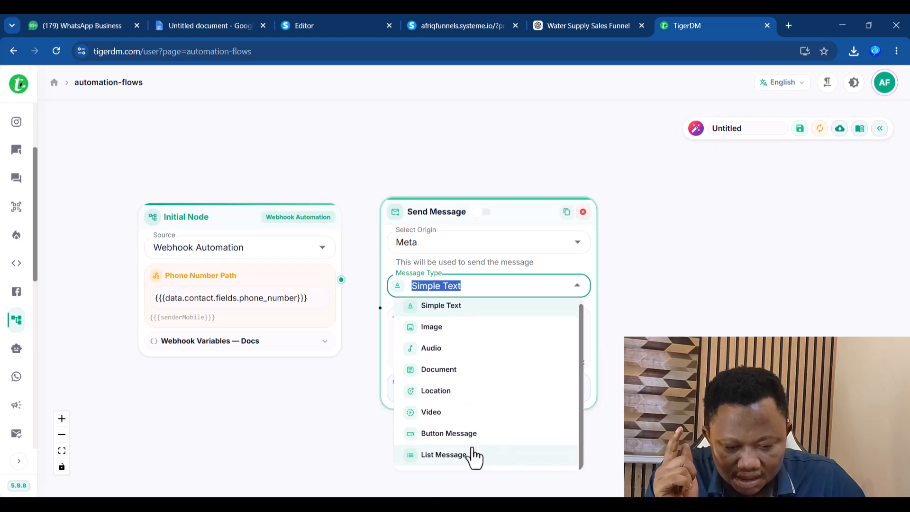
{"action": "left_click", "coordinate": [455, 457]}
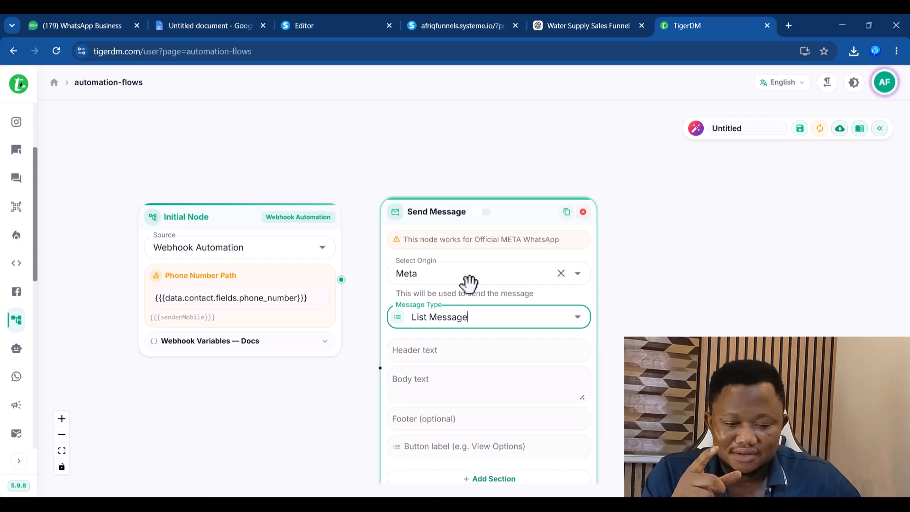
{"action": "left_click", "coordinate": [577, 328]}
{"action": "left_click", "coordinate": [458, 148]}
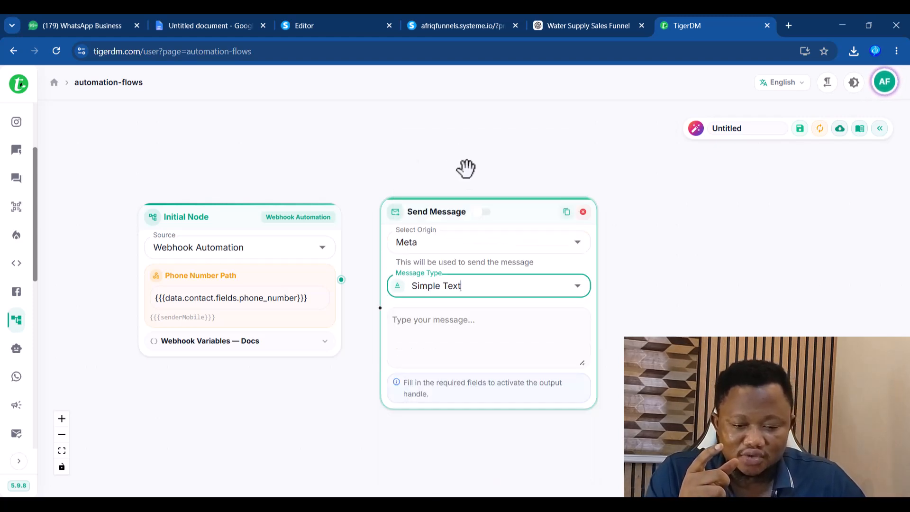
- Change the sending origin from Meta to the connected WhatsApp number
{"action": "left_click", "coordinate": [562, 242]}
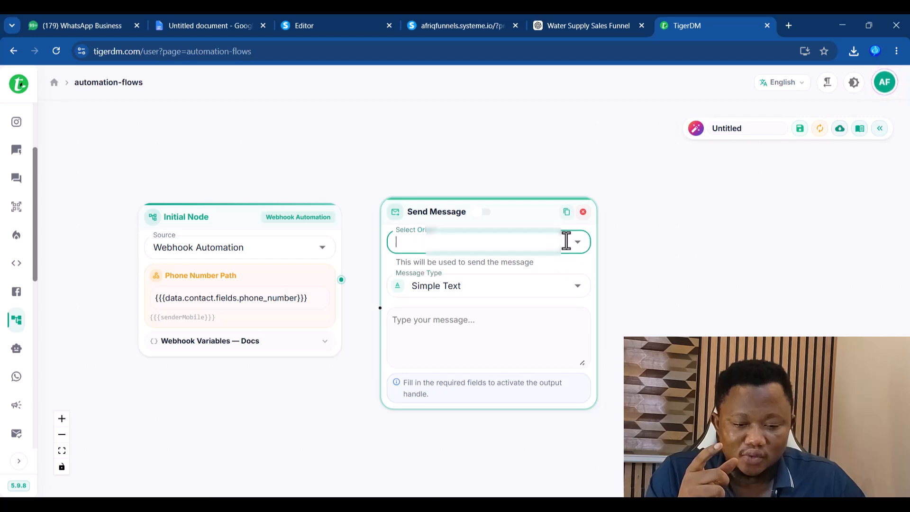
{"action": "left_click", "coordinate": [577, 247]}
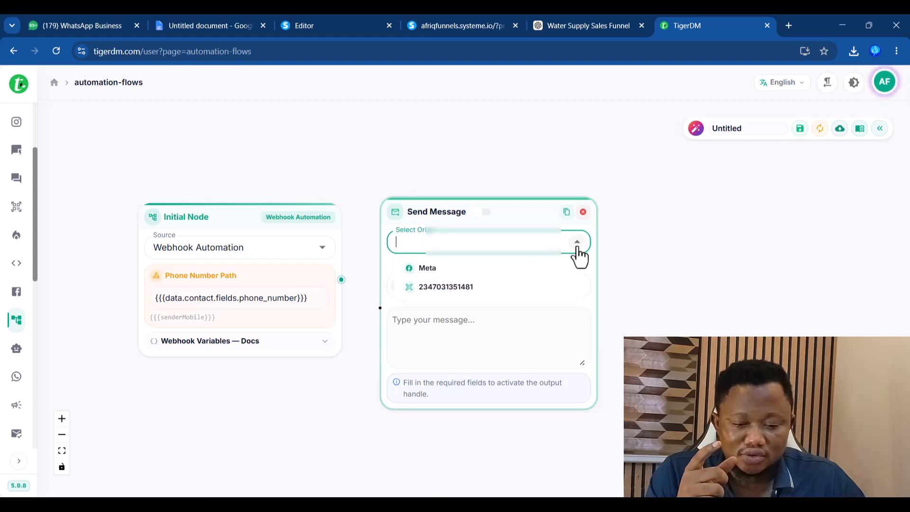
{"action": "left_click", "coordinate": [444, 287]}
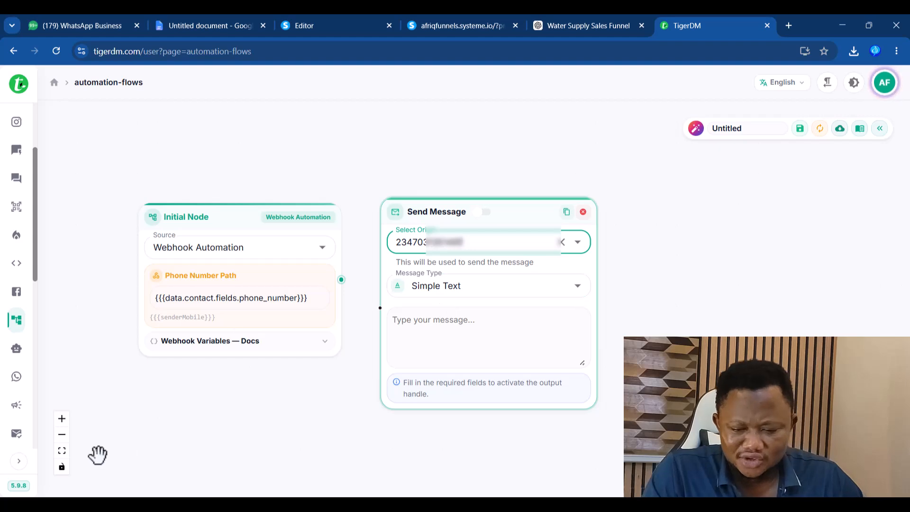
{"action": "key", "text": "super"}
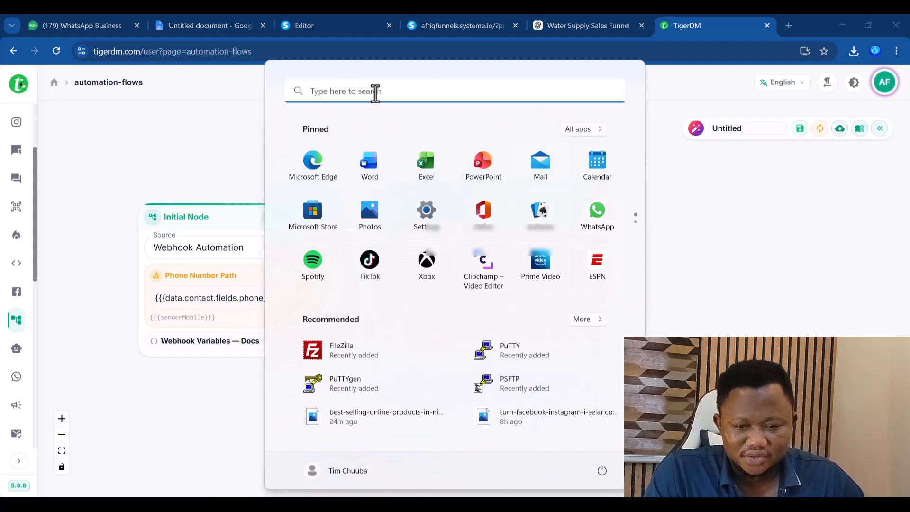
- In Calculator, compute 50 × 30 = 1,500
{"action": "left_click", "coordinate": [376, 91]}
{"action": "left_click", "coordinate": [283, 208]}
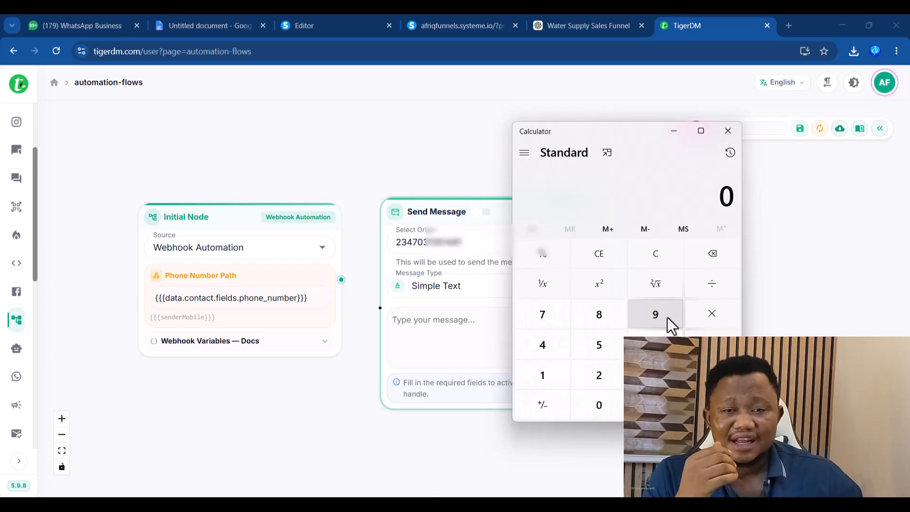
{"action": "left_click", "coordinate": [613, 351]}
{"action": "left_click", "coordinate": [601, 407]}
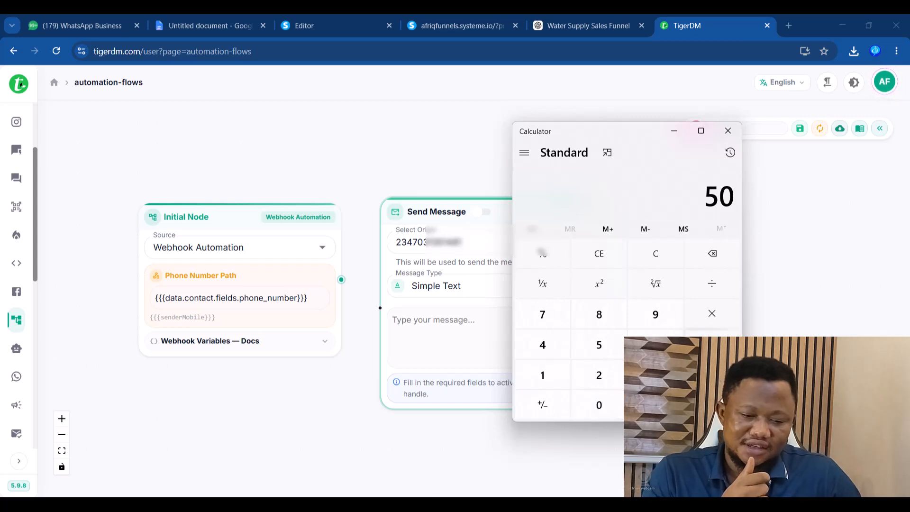
{"action": "left_click", "coordinate": [711, 316]}
{"action": "left_click", "coordinate": [655, 375]}
{"action": "left_click", "coordinate": [600, 405]}
{"action": "left_click", "coordinate": [712, 405]}
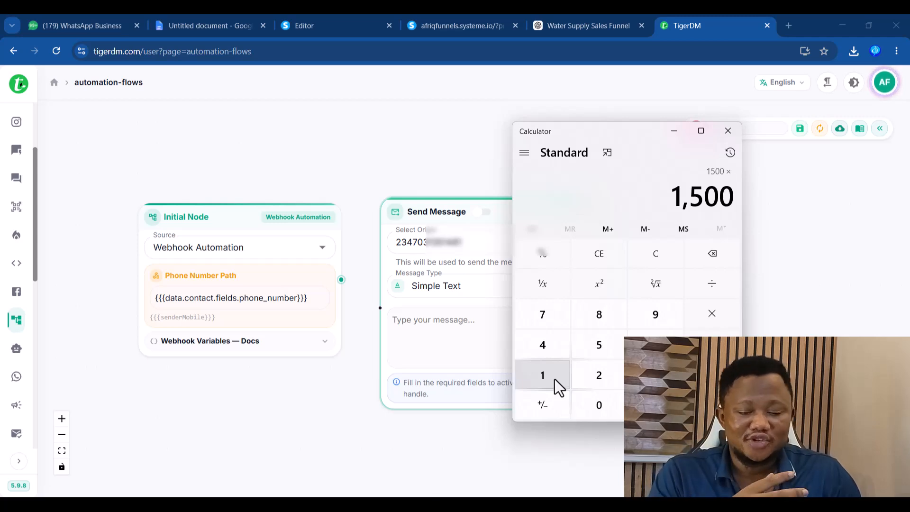
- Multiply on by 20, 2 and 6 to reach 360,000, then close Calculator
{"action": "left_click", "coordinate": [599, 375]}
{"action": "left_click", "coordinate": [589, 405]}
{"action": "left_click", "coordinate": [712, 405]}
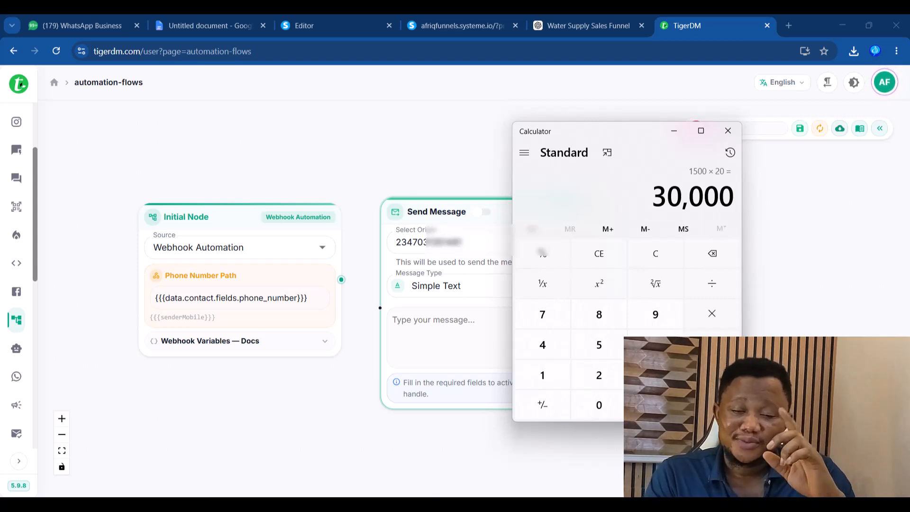
{"action": "left_click", "coordinate": [709, 316]}
{"action": "left_click", "coordinate": [603, 380]}
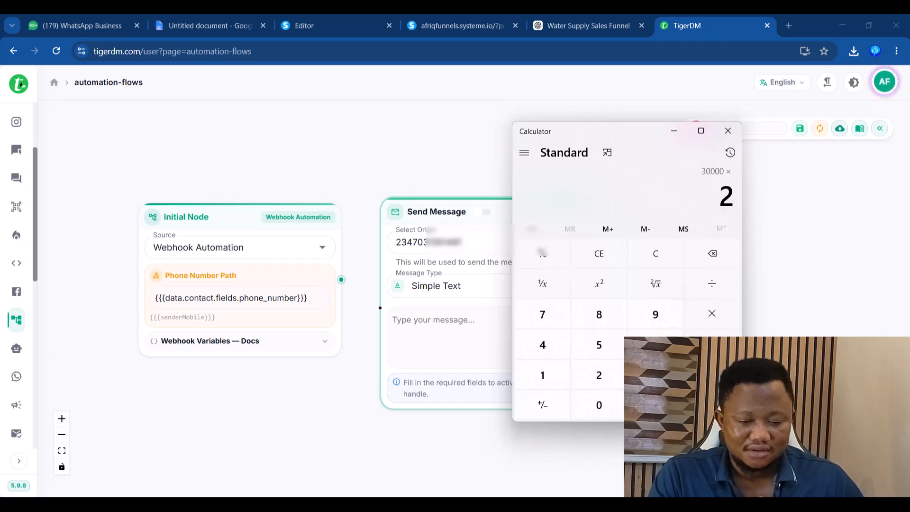
{"action": "left_click", "coordinate": [712, 404]}
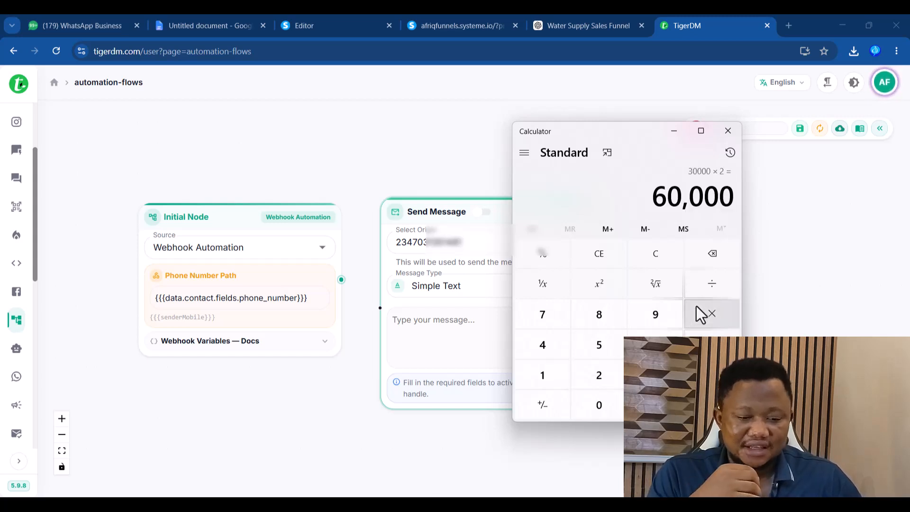
{"action": "left_click", "coordinate": [706, 317]}
{"action": "left_click", "coordinate": [656, 344]}
{"action": "left_click", "coordinate": [712, 405]}
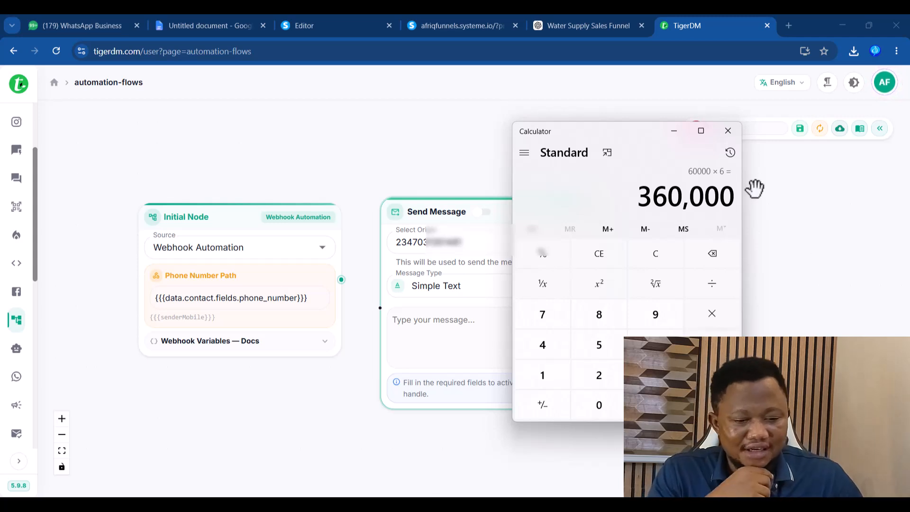
{"action": "left_click", "coordinate": [728, 133]}
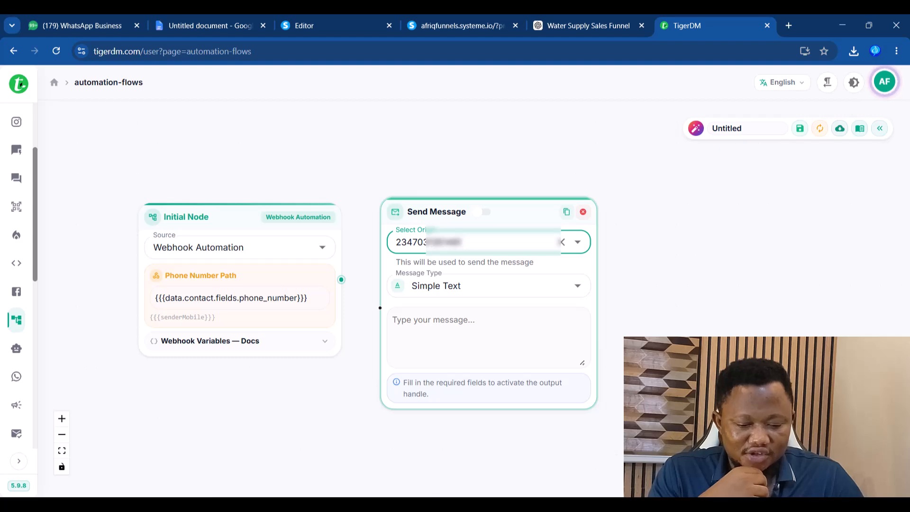
- Paste the Notepad welcome message into the Send Message node and connect the Initial Node to it
{"action": "left_click", "coordinate": [588, 508]}
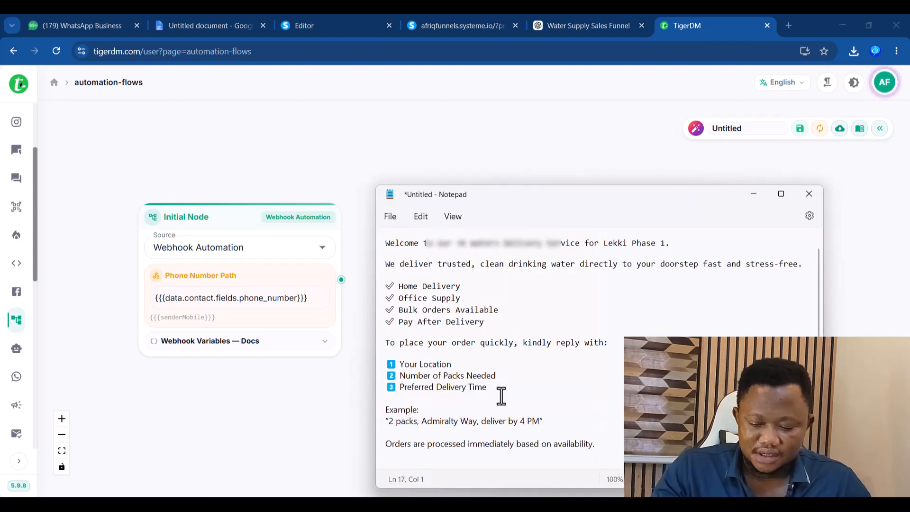
{"action": "key", "text": "ctrl+a"}
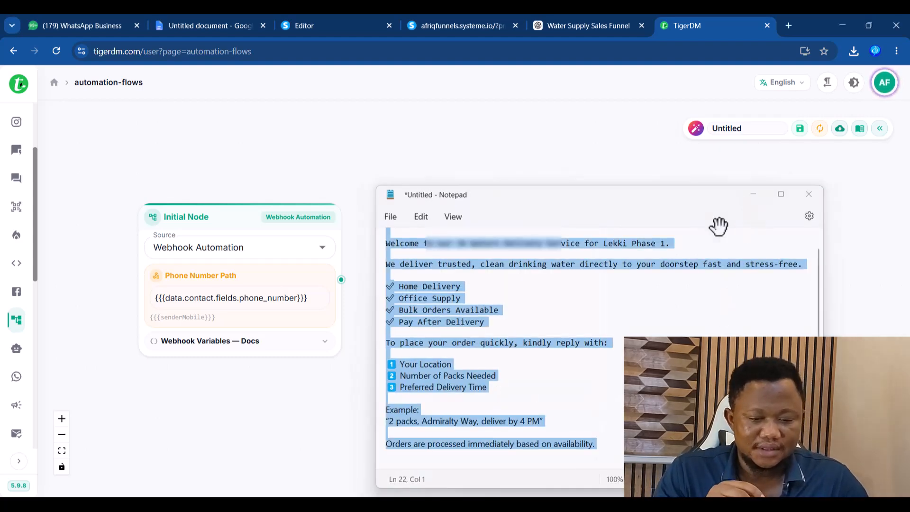
{"action": "left_click", "coordinate": [754, 194]}
{"action": "left_click", "coordinate": [506, 338]}
{"action": "key", "text": "ctrl+v"}
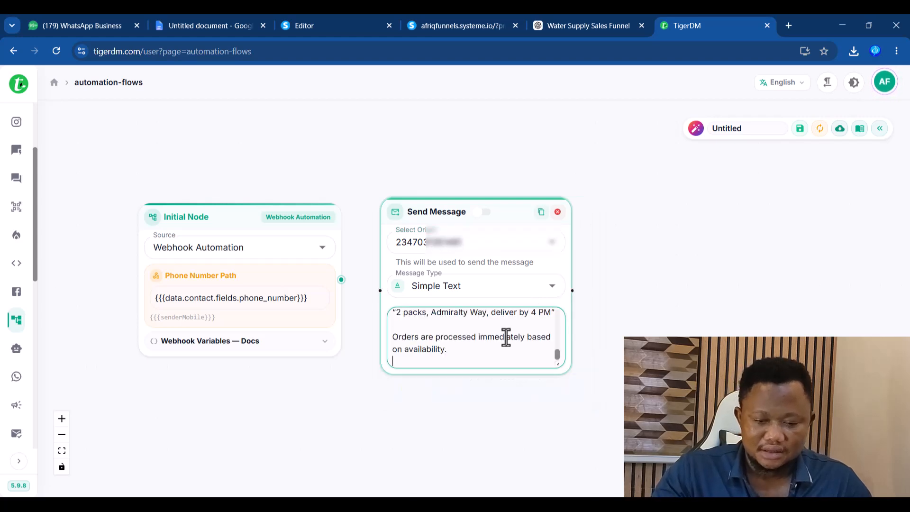
{"action": "key", "text": "BackSpace"}
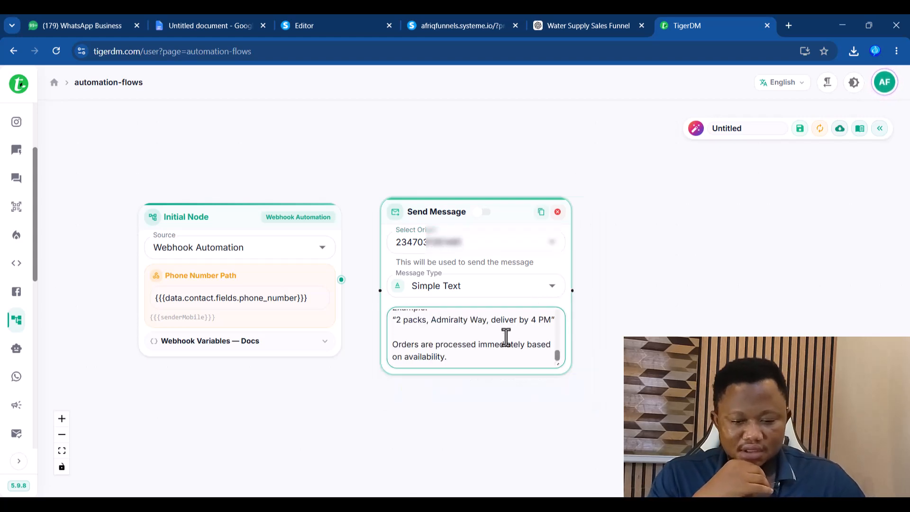
{"action": "left_click_drag", "start_coordinate": [342, 281], "coordinate": [380, 291]}
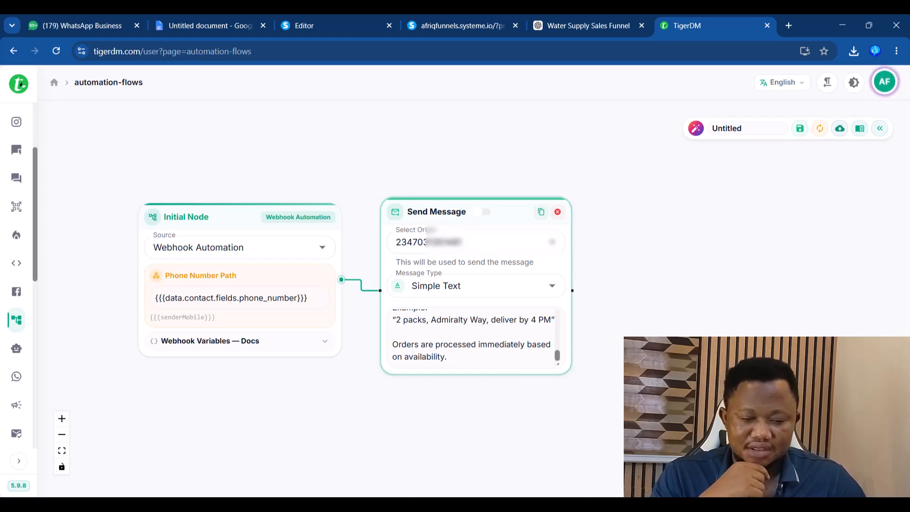
- Rename the Untitled flow to 'Invoice' and save it
{"action": "left_click", "coordinate": [736, 128]}
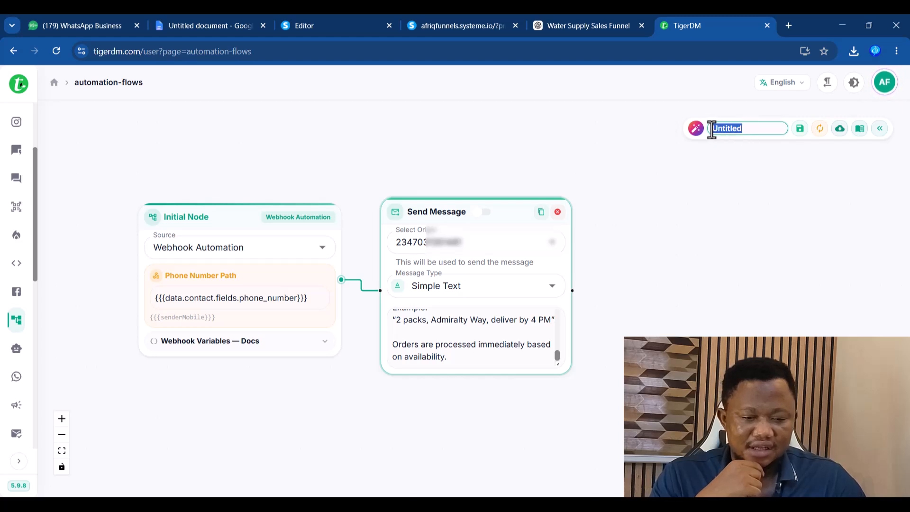
{"action": "type", "text": "Invoic"}
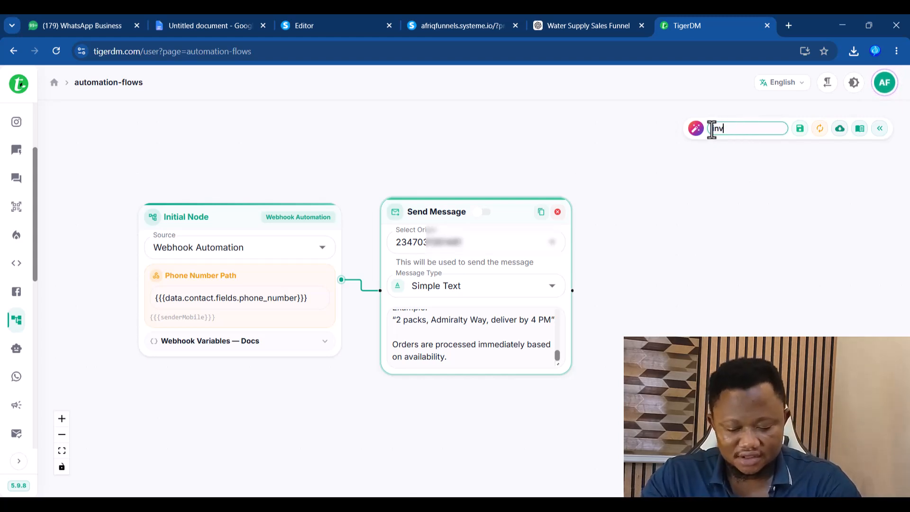
{"action": "type", "text": "e"}
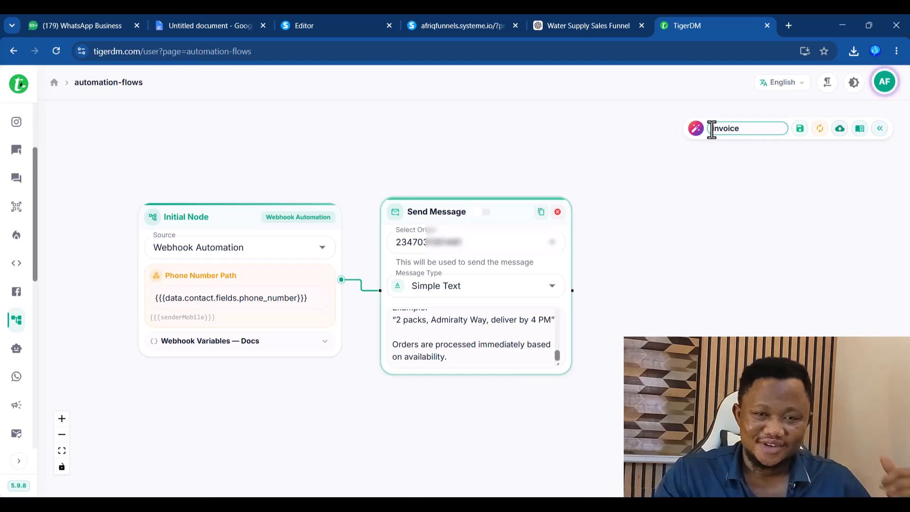
{"action": "left_click", "coordinate": [446, 145]}
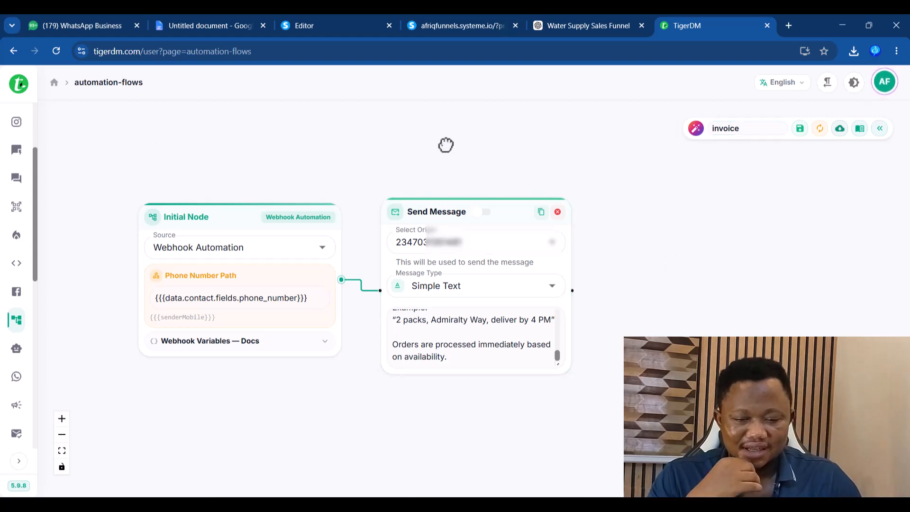
{"action": "left_click", "coordinate": [800, 130]}
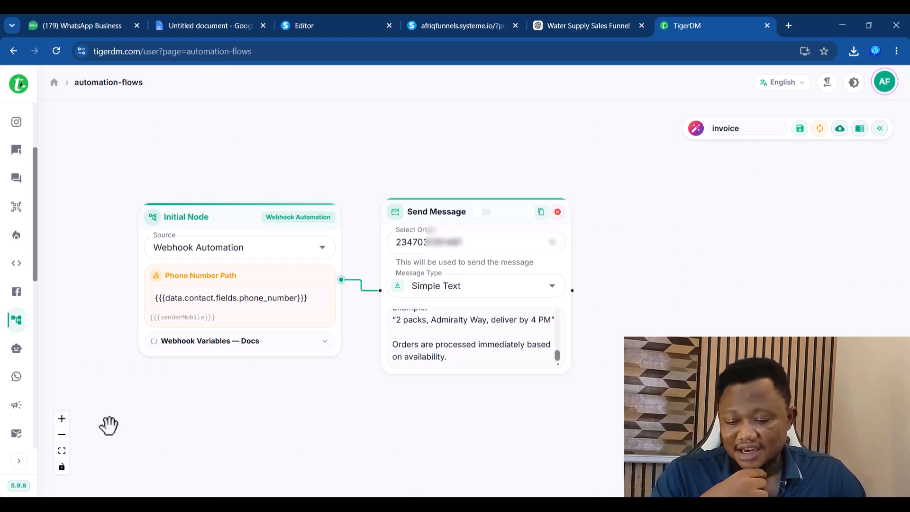
- Expand the sidebar and go to Webhook Automation's Webhook Logs page
{"action": "left_click", "coordinate": [19, 461]}
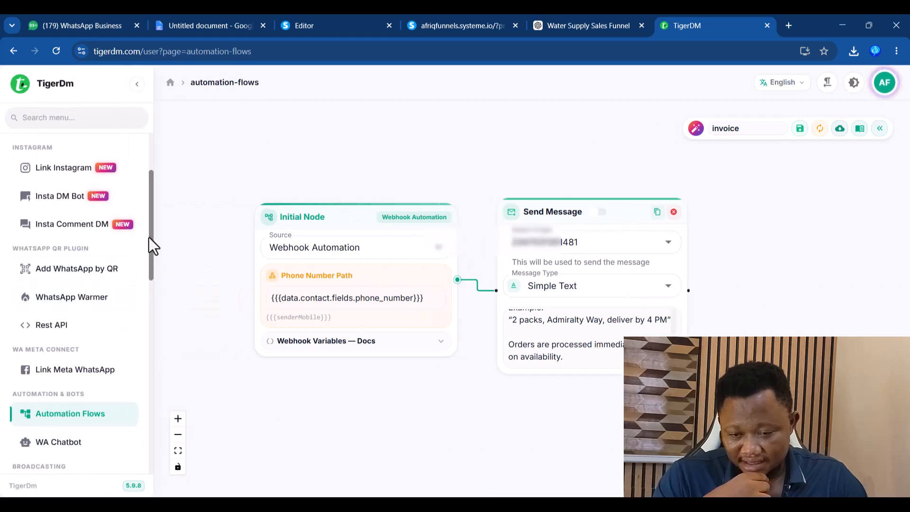
{"action": "left_click_drag", "start_coordinate": [150, 248], "coordinate": [139, 372]}
{"action": "scroll", "coordinate": [136, 384], "scroll_direction": "down", "scroll_amount": 2}
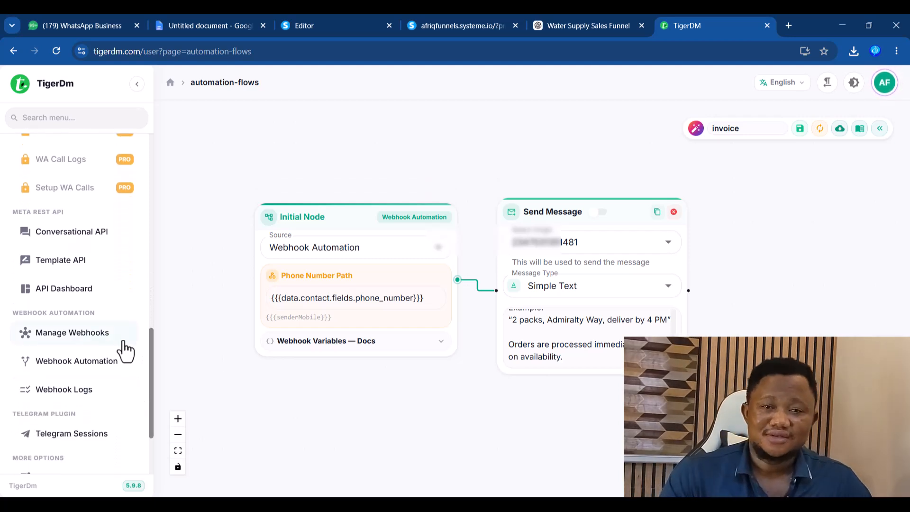
{"action": "left_click", "coordinate": [71, 365]}
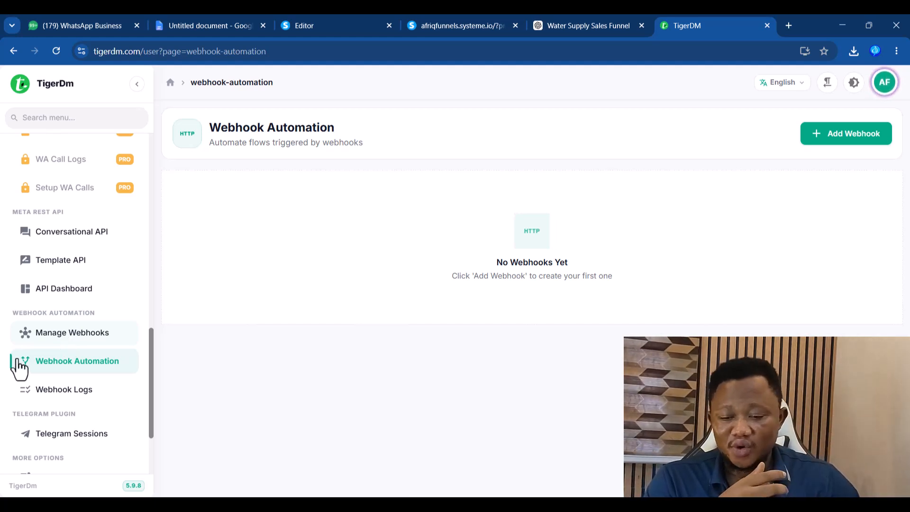
{"action": "left_click", "coordinate": [57, 392]}
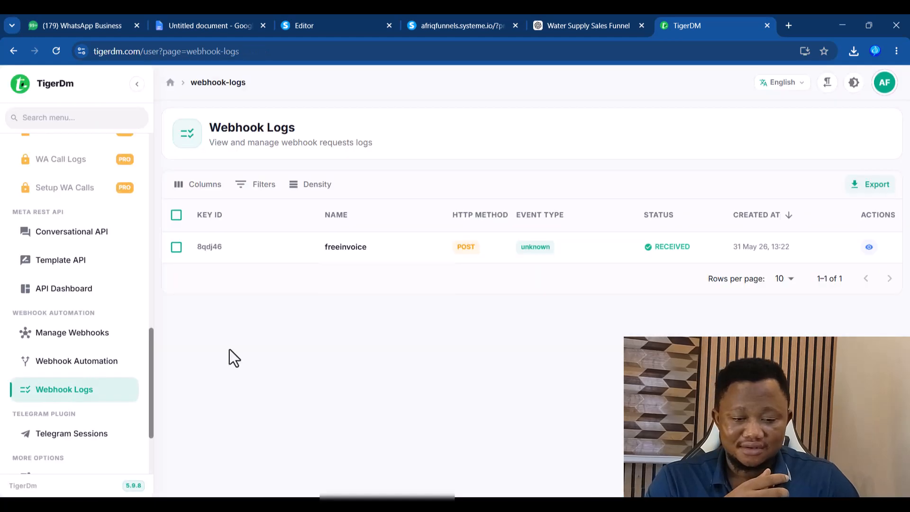
- Review the freeinvoice request's payload contact fields, then close the details
{"action": "left_click", "coordinate": [869, 247]}
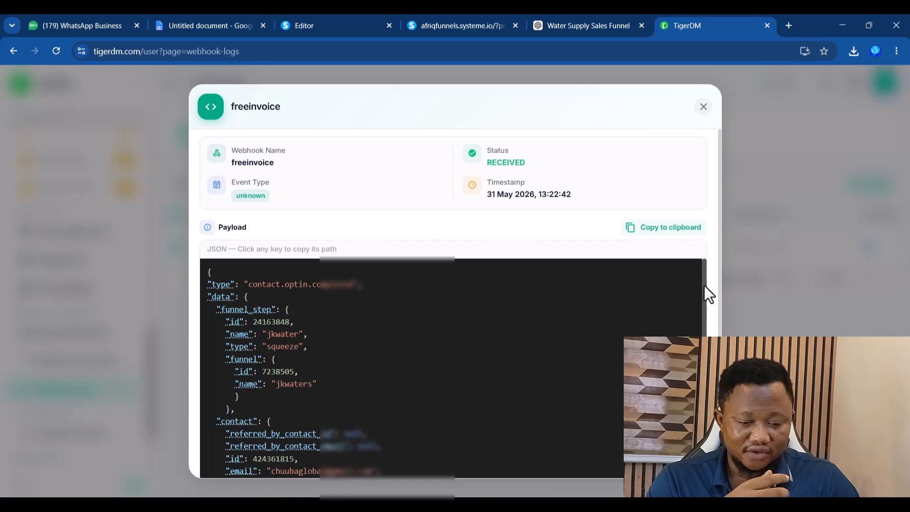
{"action": "scroll", "coordinate": [410, 394], "scroll_direction": "down", "scroll_amount": 3}
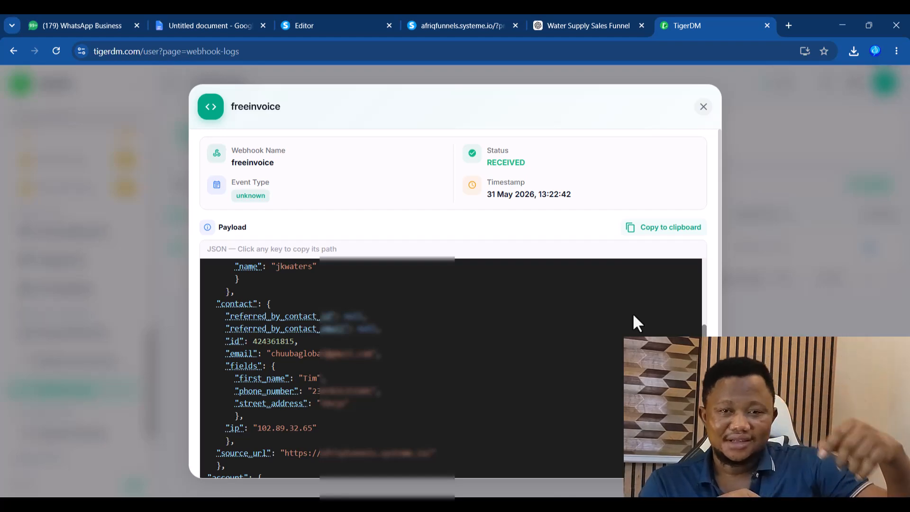
{"action": "left_click", "coordinate": [704, 108]}
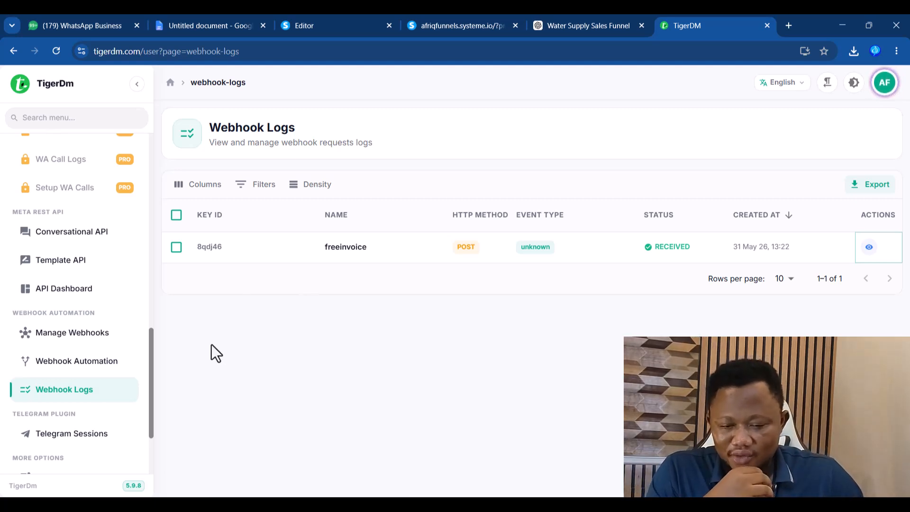
- Add and save an 'invoice' webhook with origin freeinvoice and the invoice flow
{"action": "left_click", "coordinate": [73, 371]}
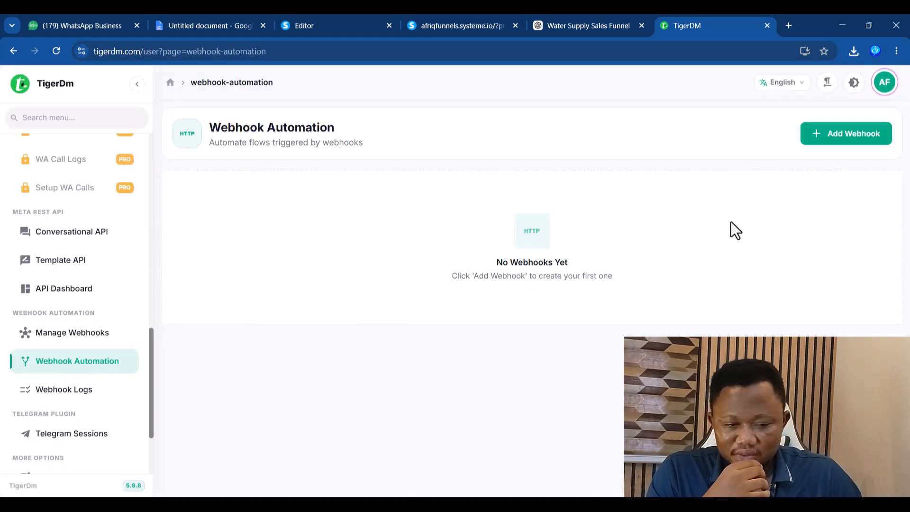
{"action": "left_click", "coordinate": [850, 135]}
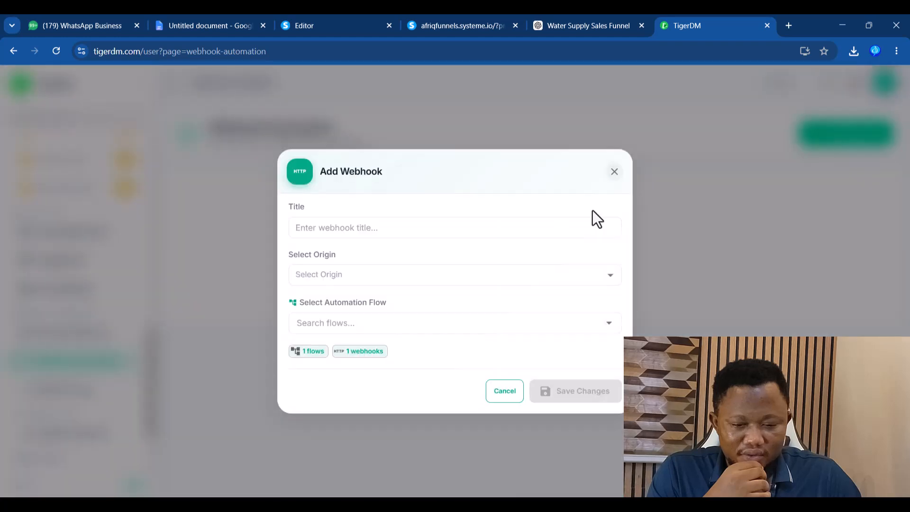
{"action": "left_click", "coordinate": [356, 227]}
{"action": "type", "text": "invoice"}
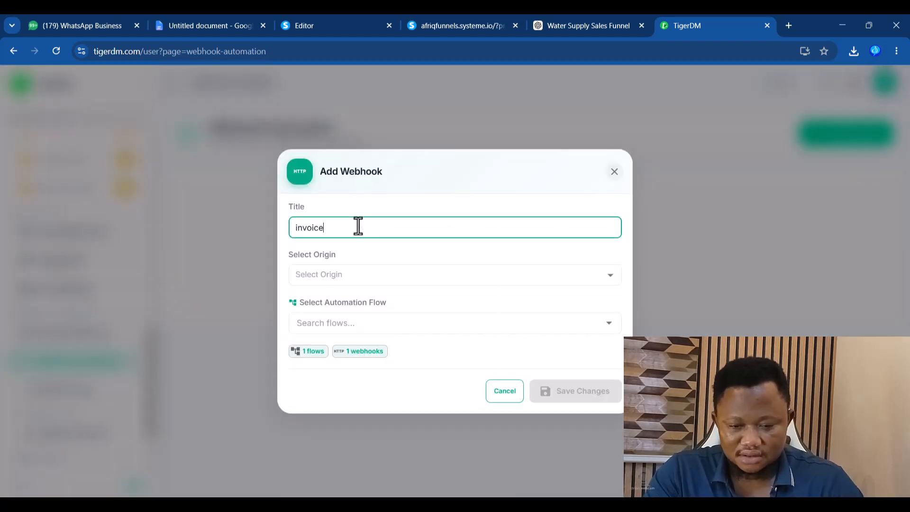
{"action": "left_click", "coordinate": [601, 283]}
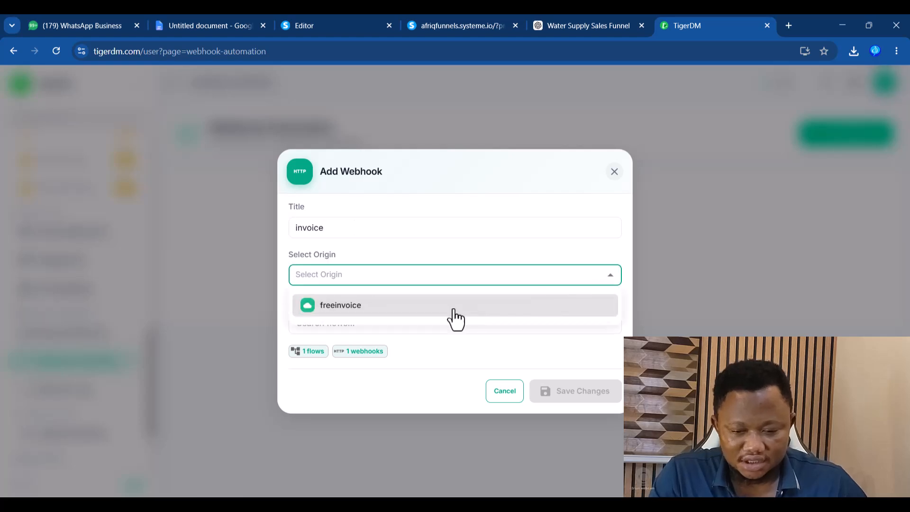
{"action": "left_click", "coordinate": [333, 310]}
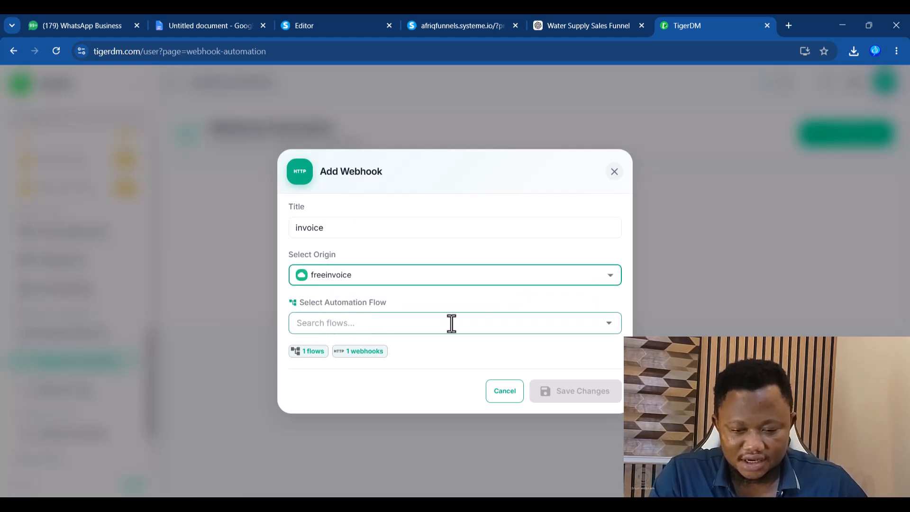
{"action": "left_click", "coordinate": [609, 326]}
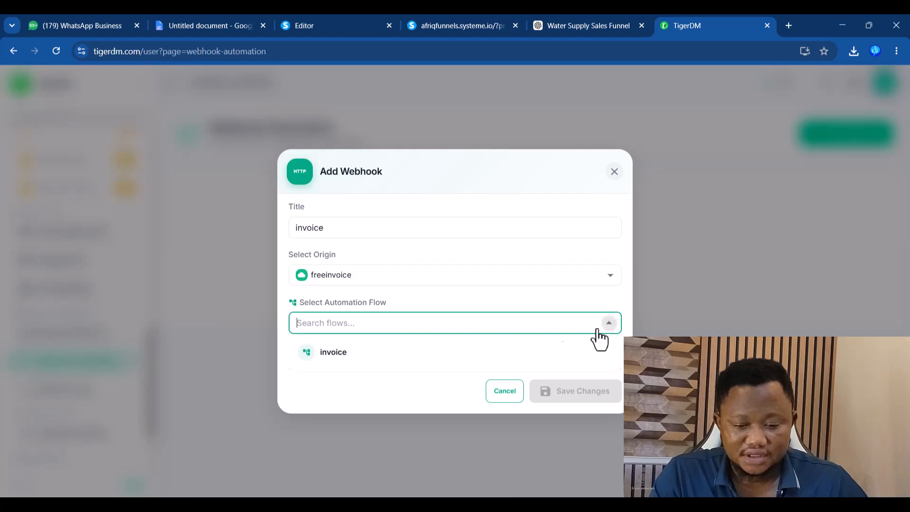
{"action": "left_click", "coordinate": [349, 361]}
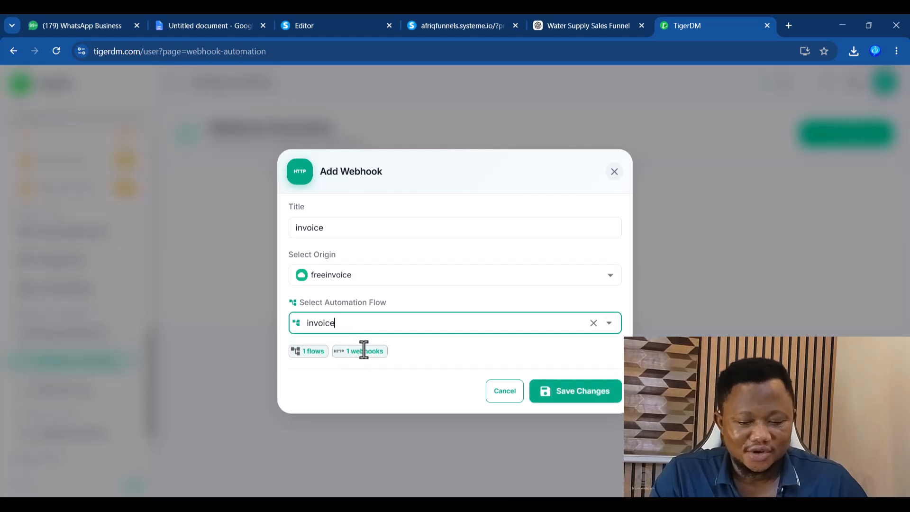
{"action": "left_click", "coordinate": [576, 398]}
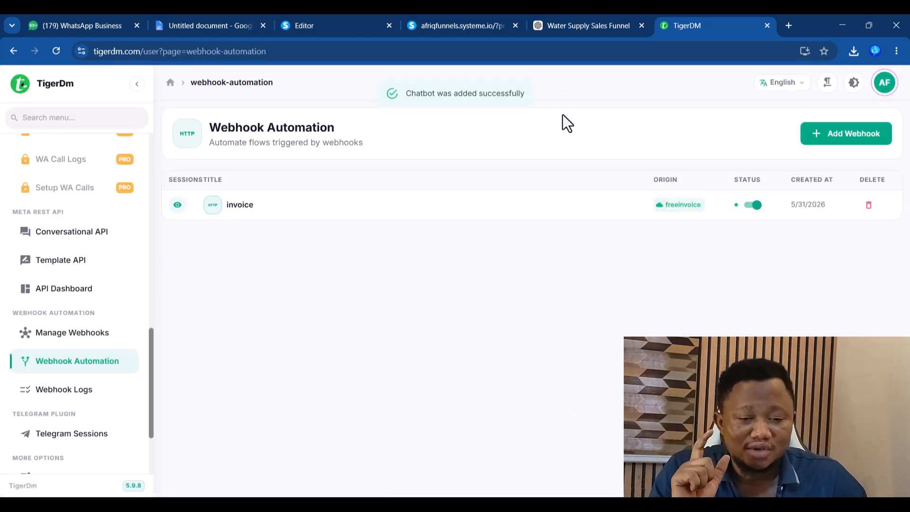
{"action": "left_click", "coordinate": [466, 23]}
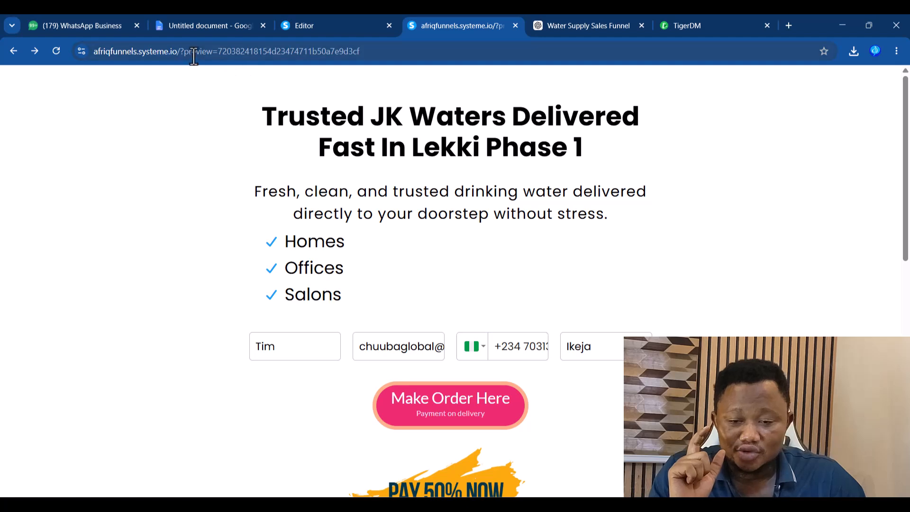
- Load the live JK Waters page without the preview parameter and close the Water Supply Sales Funnel chat
{"action": "left_click_drag", "start_coordinate": [179, 51], "coordinate": [661, 41]}
{"action": "key", "text": "BackSpace"}
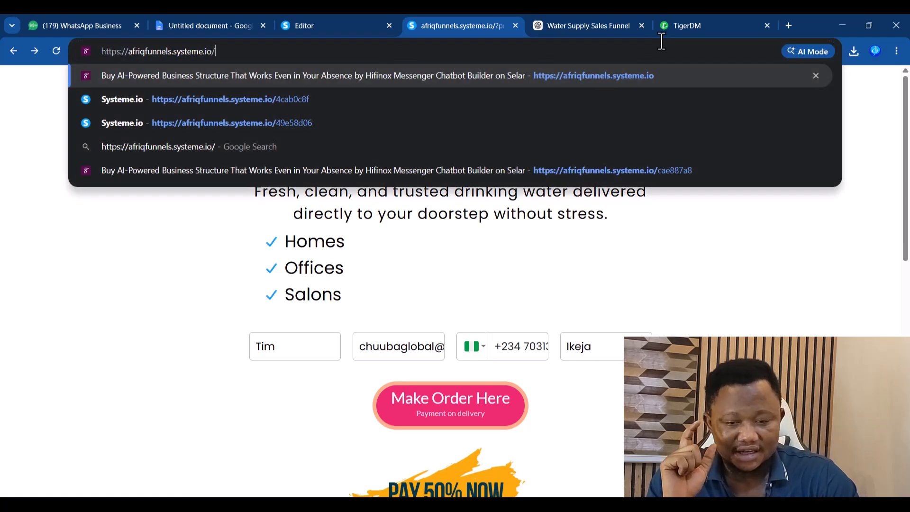
{"action": "key", "text": "Return"}
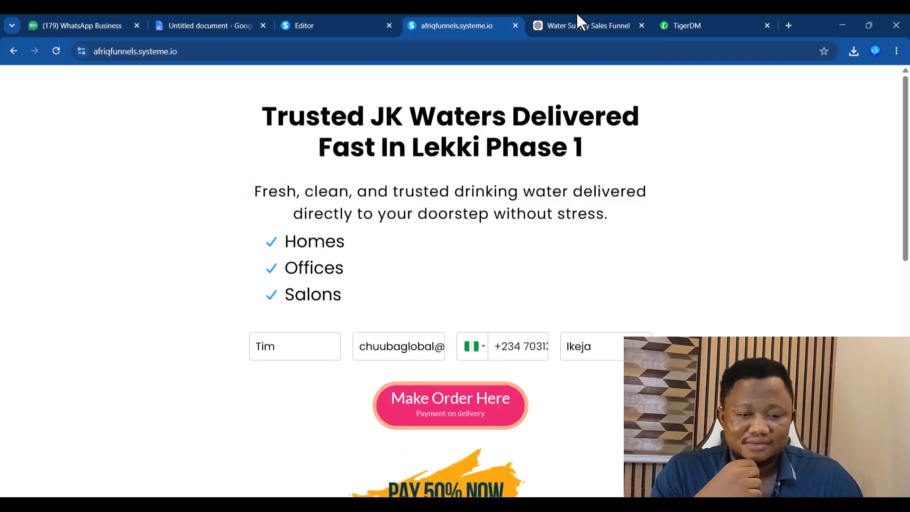
{"action": "left_click", "coordinate": [601, 24]}
{"action": "left_click", "coordinate": [641, 24]}
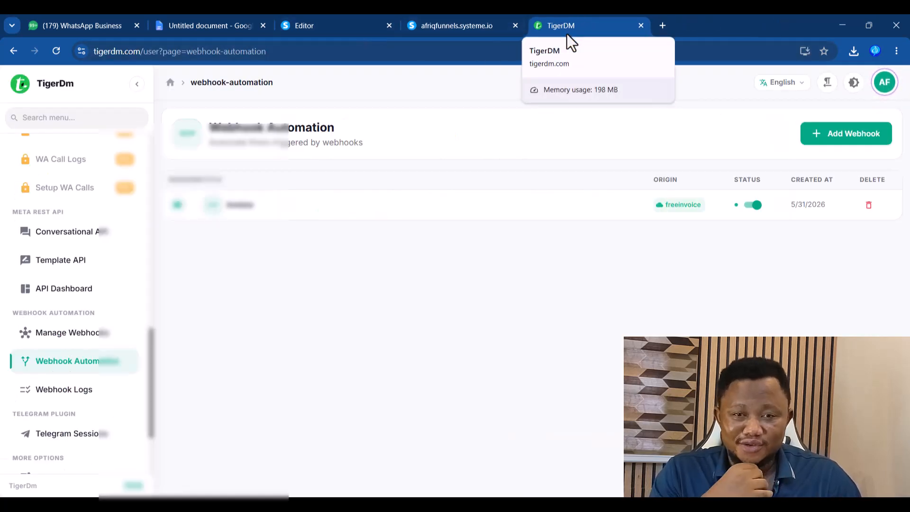
{"action": "left_click", "coordinate": [493, 24]}
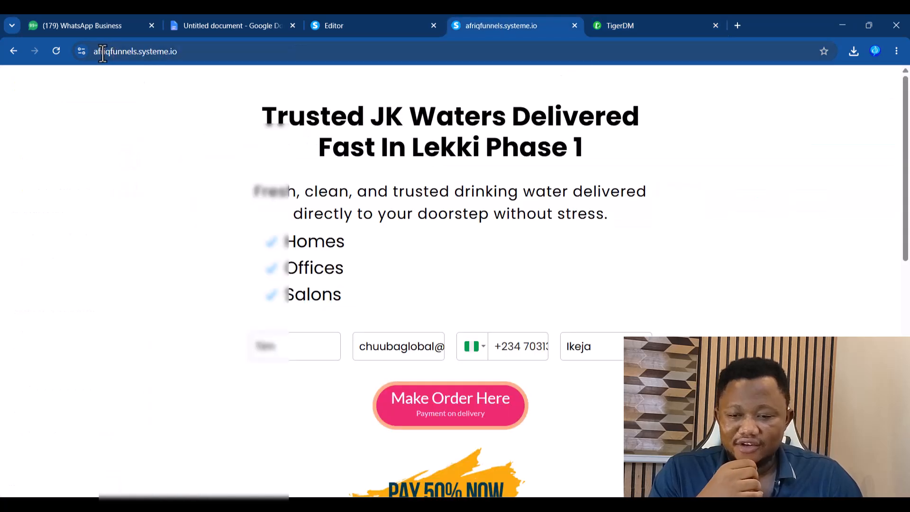
{"action": "left_click", "coordinate": [72, 25]}
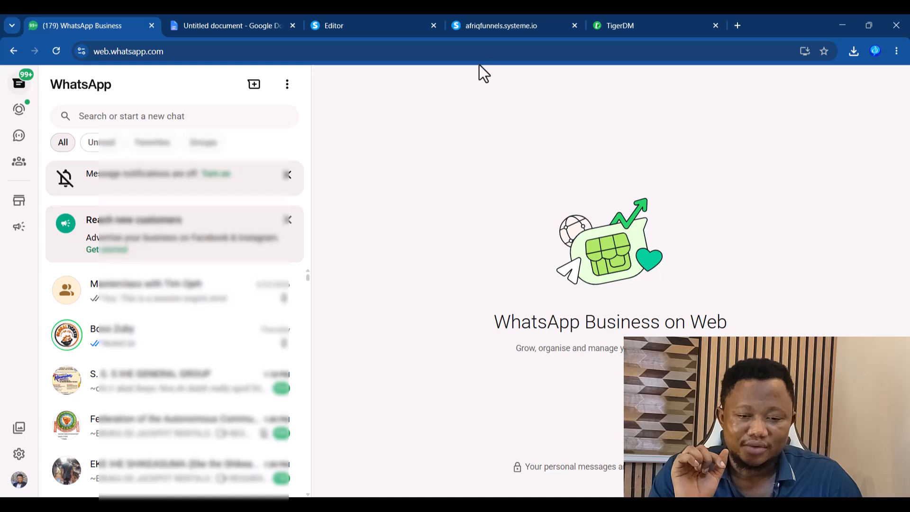
- Submit the JK Waters order form with the filled sample details, then return to WhatsApp Business
{"action": "left_click", "coordinate": [503, 27]}
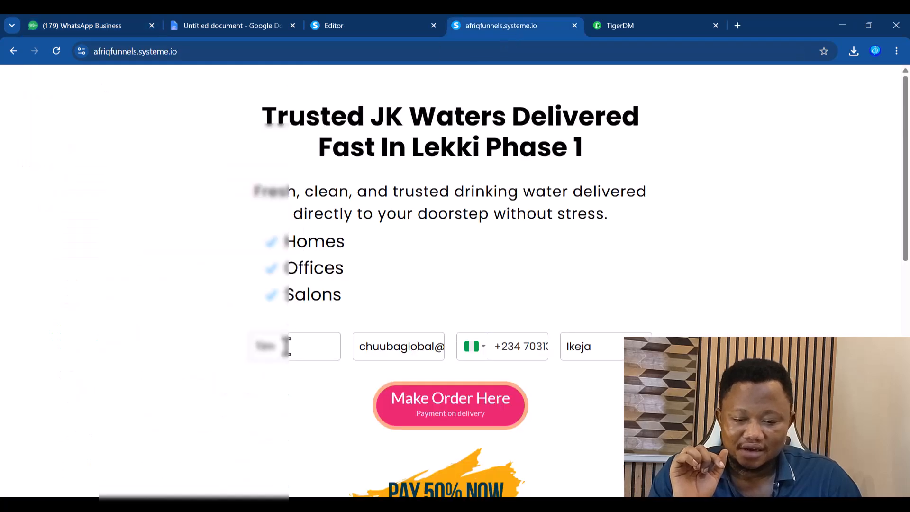
{"action": "left_click_drag", "start_coordinate": [271, 351], "coordinate": [250, 352]}
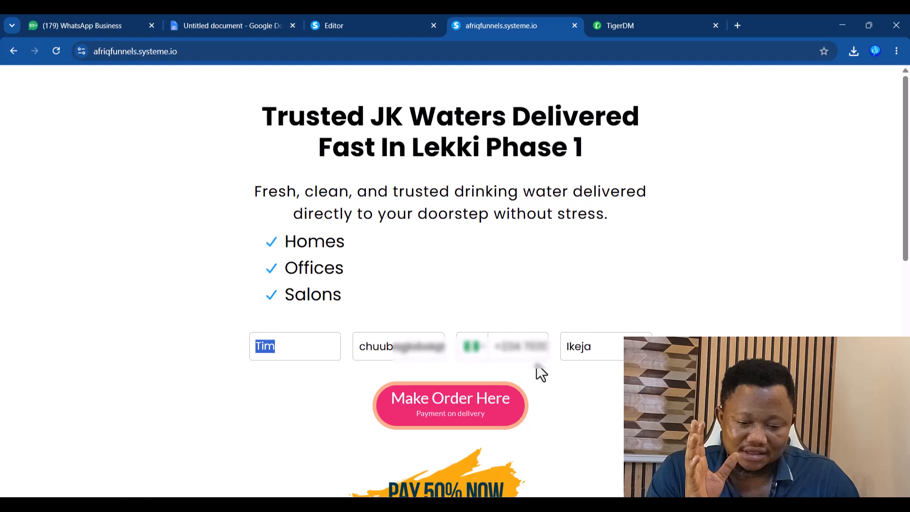
{"action": "left_click", "coordinate": [435, 417]}
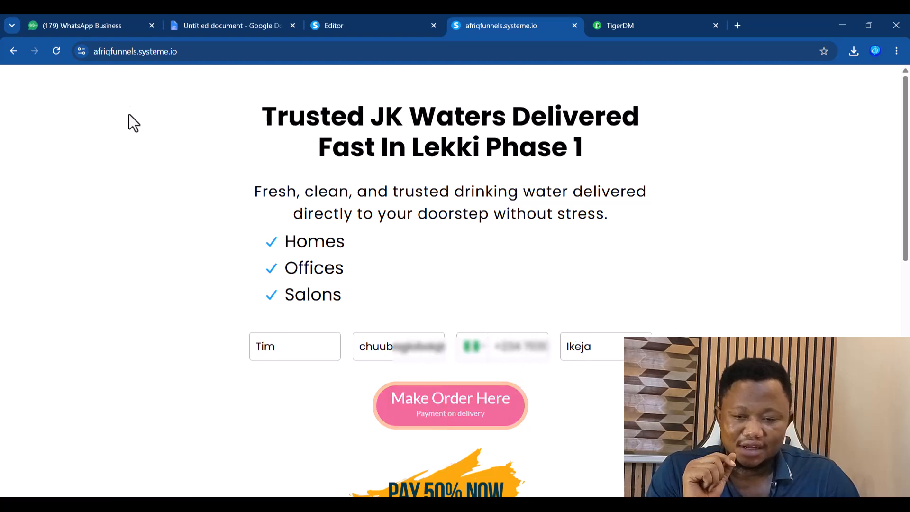
{"action": "left_click", "coordinate": [82, 25]}
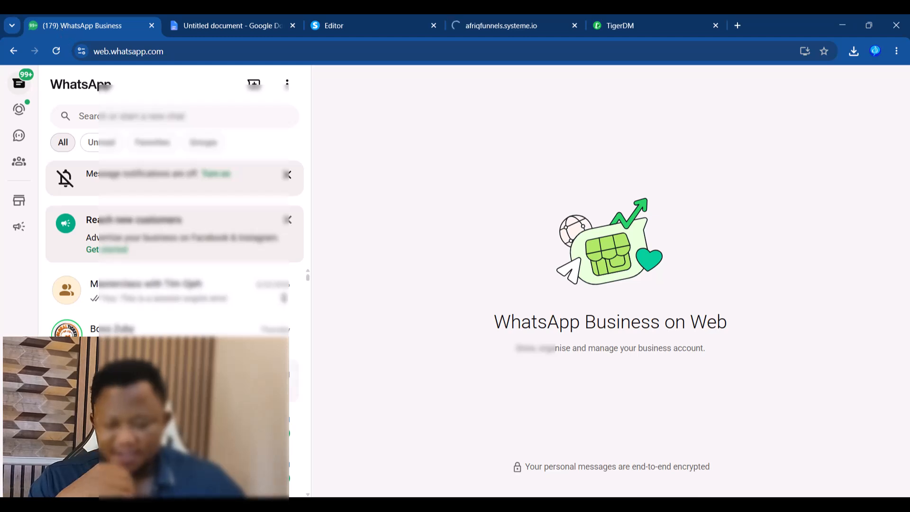
- Open the test chat and check its JK Waters welcome message against the Notepad template
{"action": "left_click", "coordinate": [175, 381]}
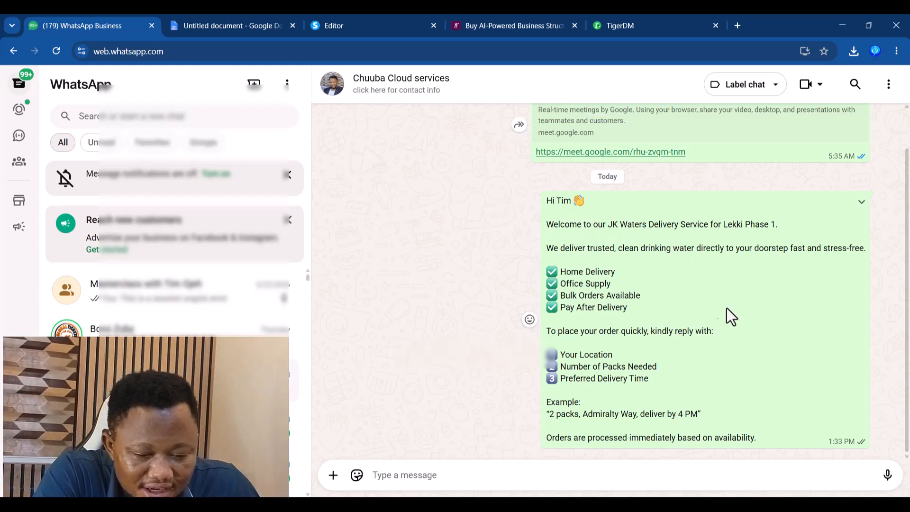
{"action": "key", "text": "alt+Tab"}
{"action": "left_click", "coordinate": [544, 332]}
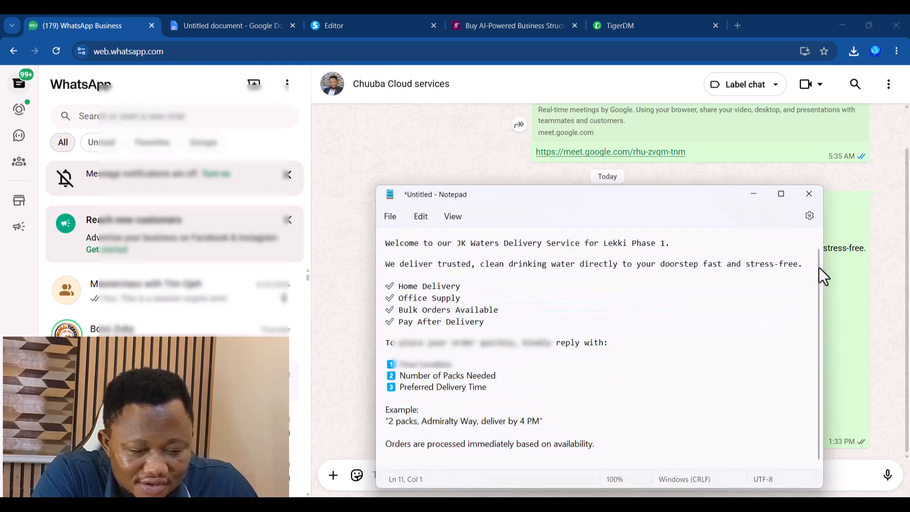
{"action": "scroll", "coordinate": [820, 261], "scroll_direction": "up", "scroll_amount": 1}
{"action": "left_click_drag", "start_coordinate": [640, 198], "coordinate": [294, 213]}
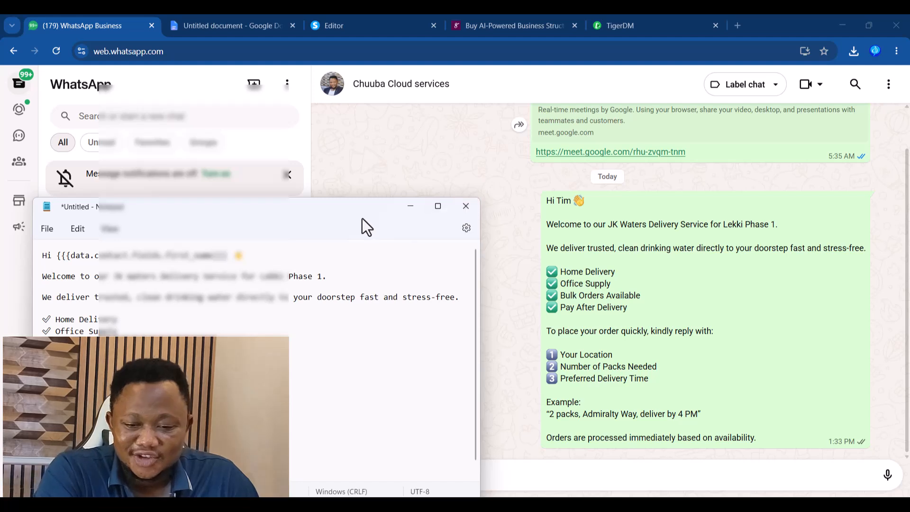
{"action": "left_click", "coordinate": [409, 211]}
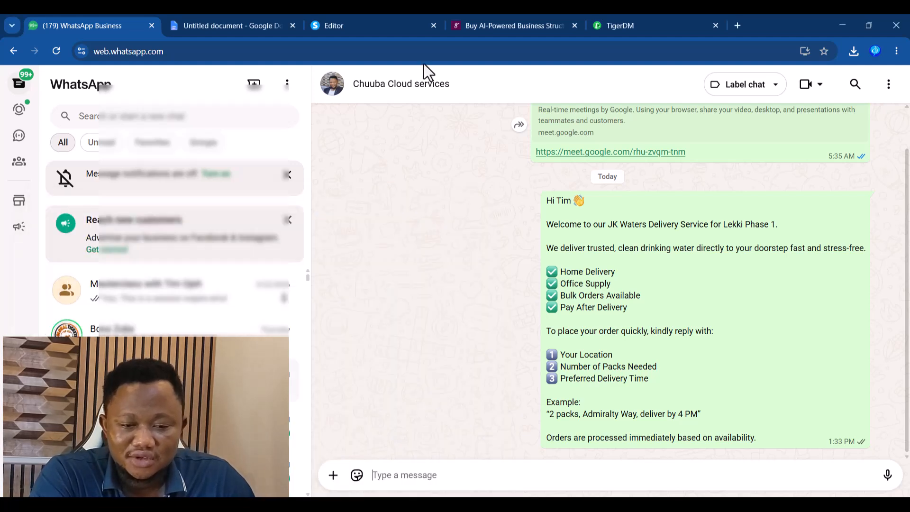
{"action": "left_click", "coordinate": [507, 28]}
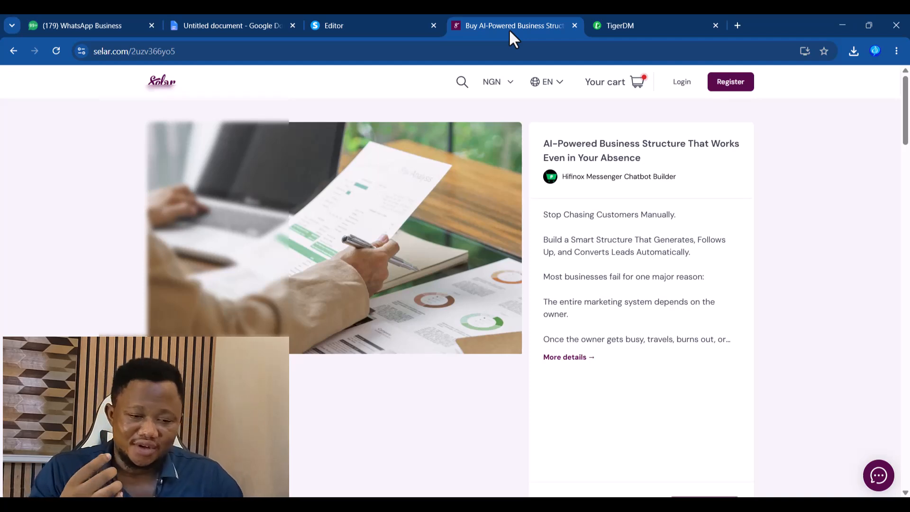
{"action": "left_click", "coordinate": [11, 52]}
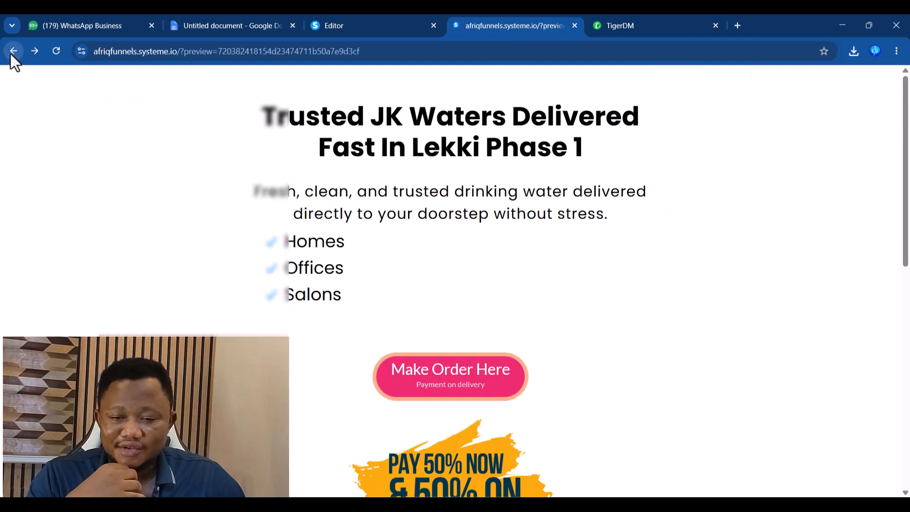
{"action": "left_click", "coordinate": [80, 26]}
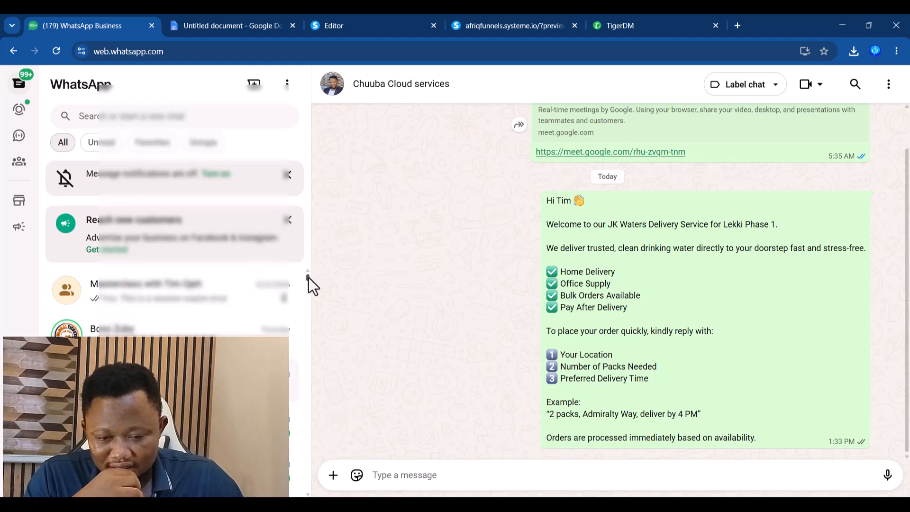
- Open the second test contact's Contact info and copy their phone number
{"action": "left_click_drag", "start_coordinate": [309, 277], "coordinate": [308, 283]}
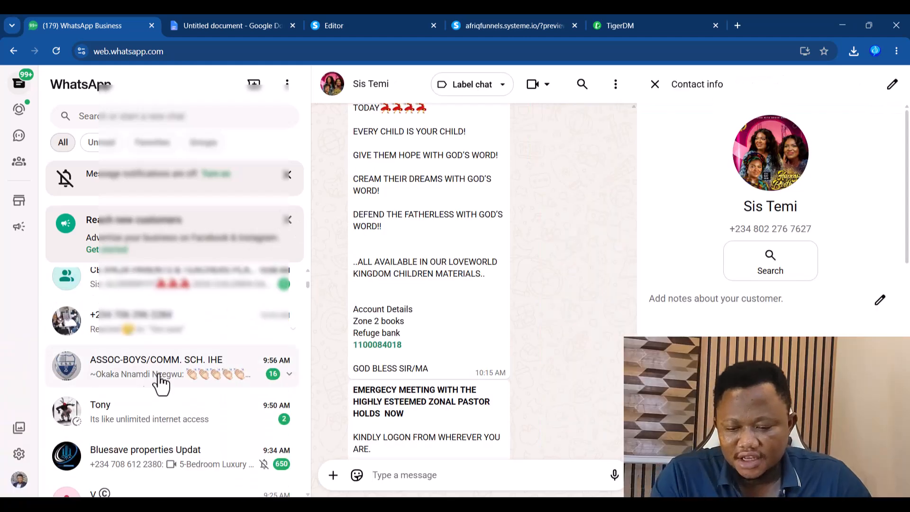
{"action": "left_click", "coordinate": [127, 416]}
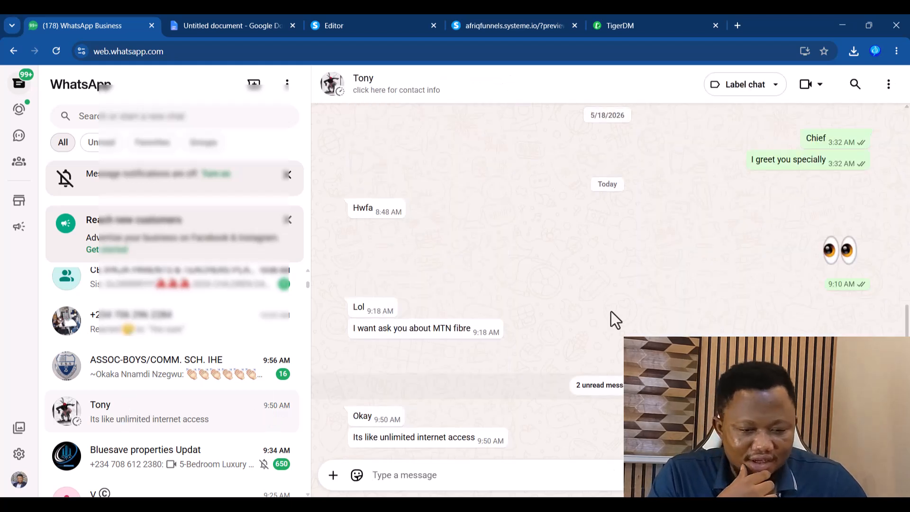
{"action": "left_click", "coordinate": [373, 92]}
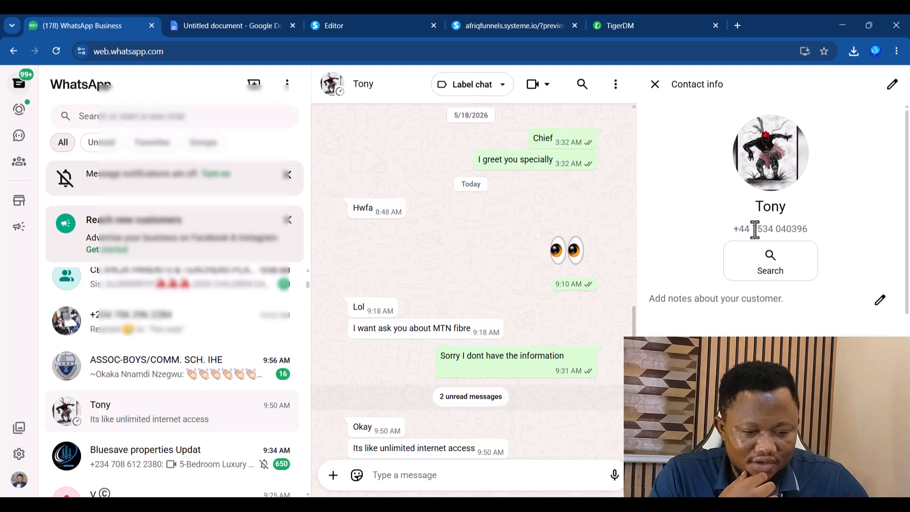
{"action": "left_click_drag", "start_coordinate": [752, 228], "coordinate": [825, 228]}
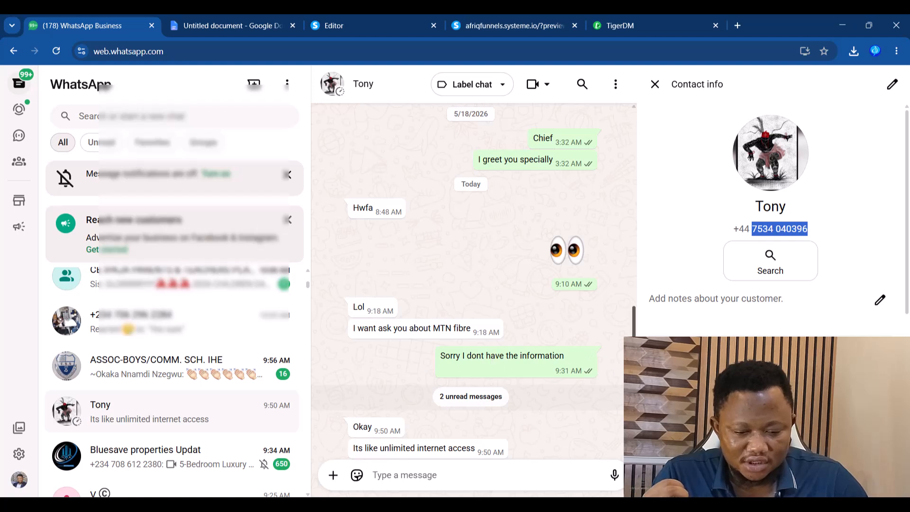
{"action": "scroll", "coordinate": [471, 304], "scroll_direction": "down", "scroll_amount": 1}
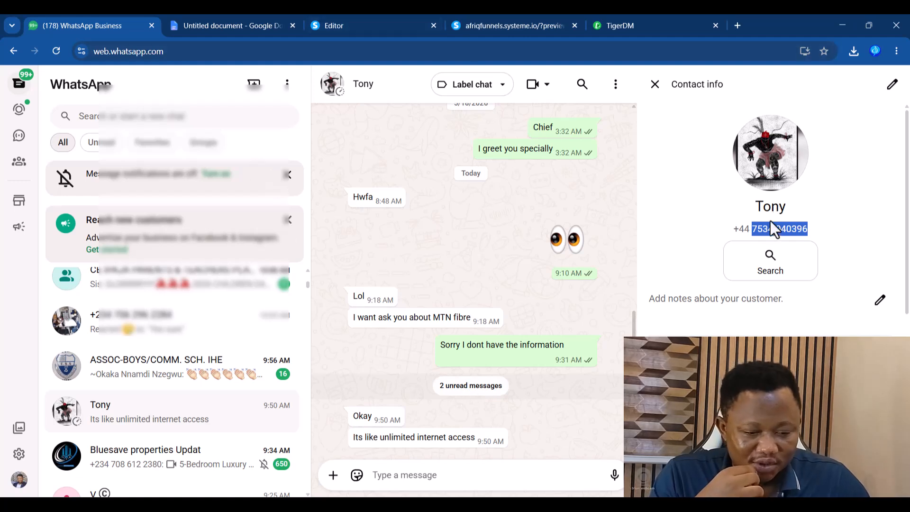
{"action": "left_click", "coordinate": [636, 29]}
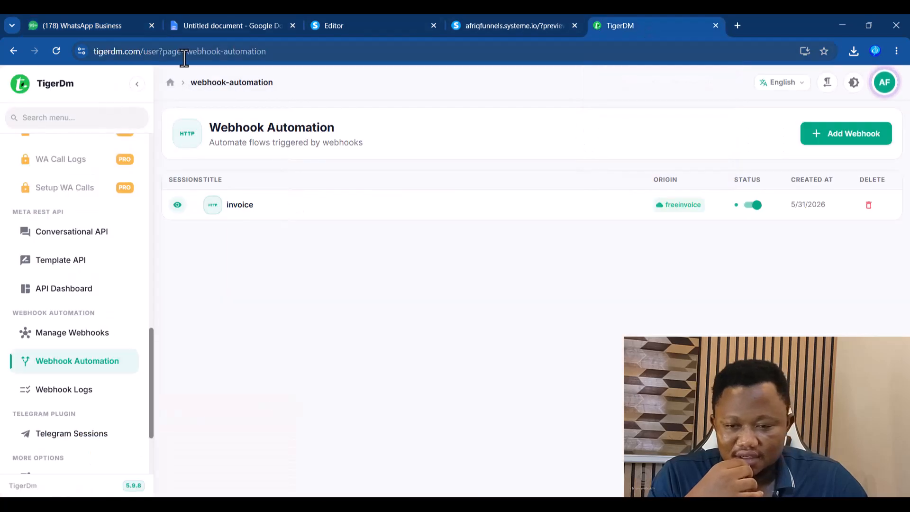
- Load the live JK Waters order page and replace the name with the second contact's first name
{"action": "left_click", "coordinate": [508, 26]}
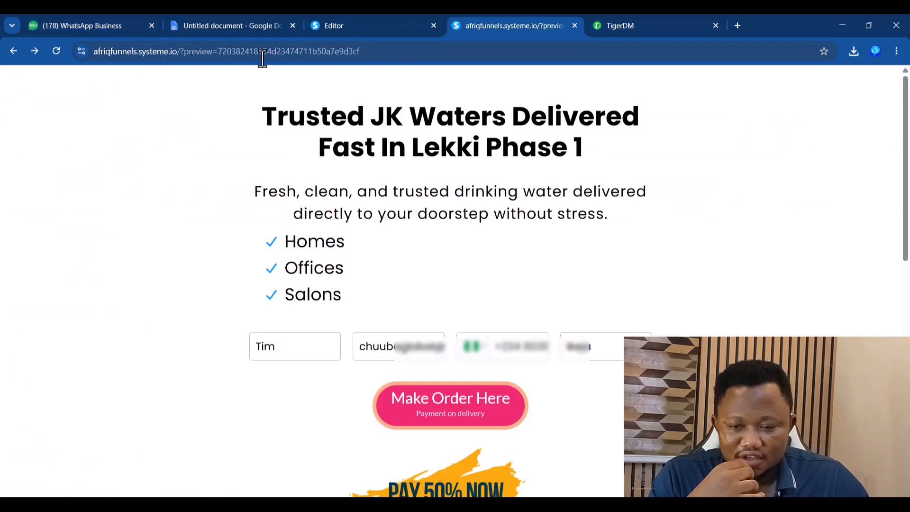
{"action": "left_click_drag", "start_coordinate": [228, 53], "coordinate": [479, 53]}
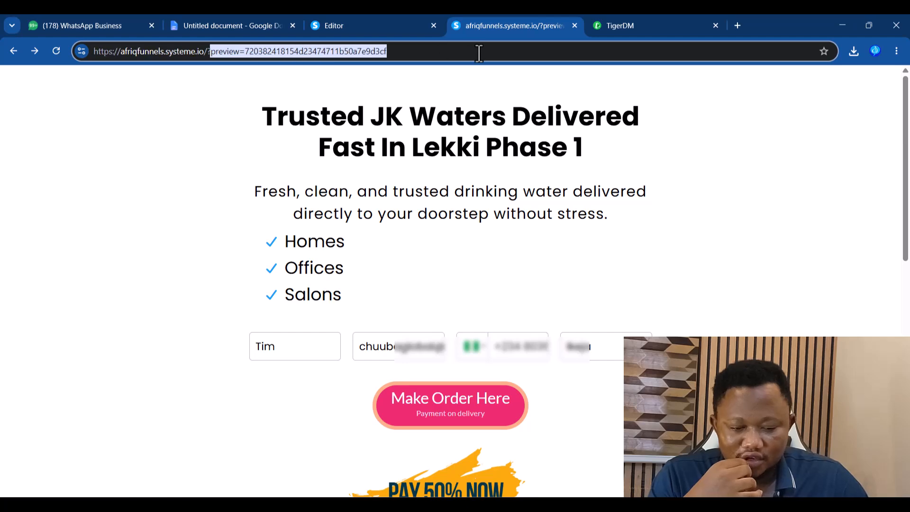
{"action": "key", "text": "BackSpace"}
{"action": "key", "text": "Return"}
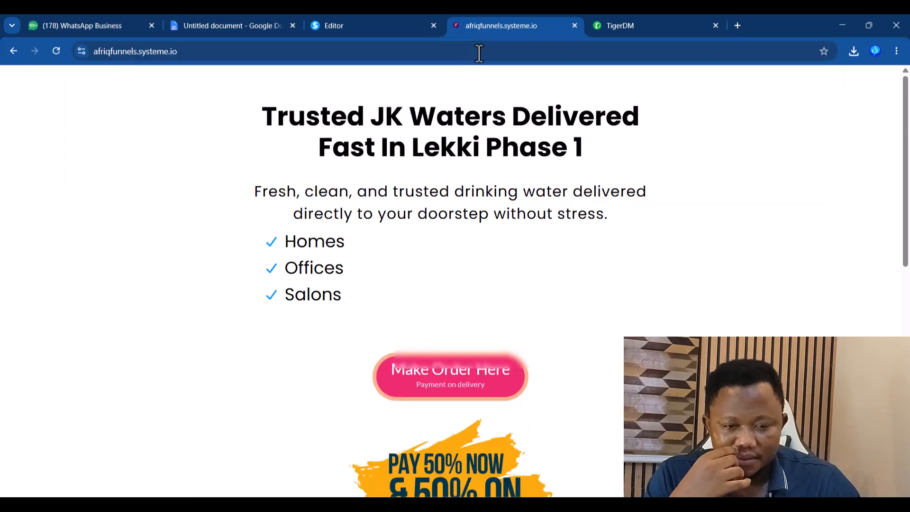
{"action": "left_click_drag", "start_coordinate": [304, 345], "coordinate": [241, 347]}
{"action": "type", "text": "Tony"}
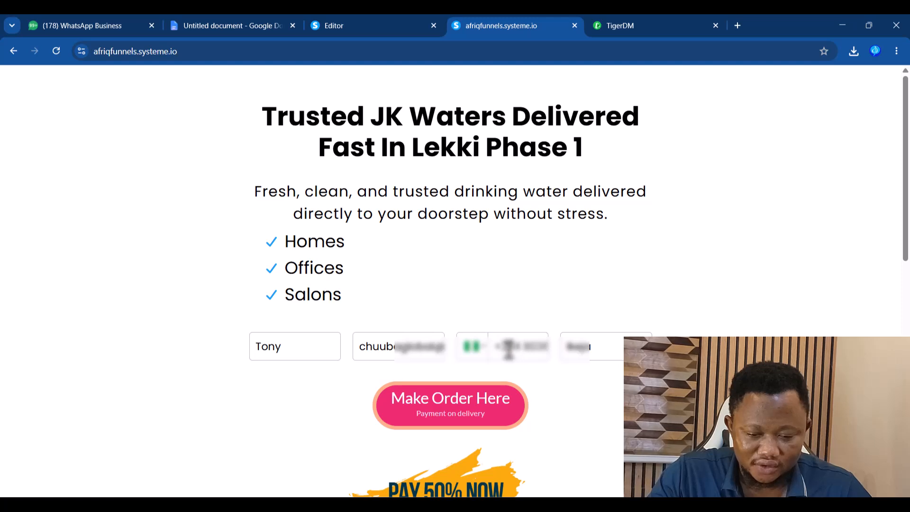
- Paste the copied phone number, change the address to 'uk', and submit the order
{"action": "double_click", "coordinate": [506, 349]}
{"action": "key", "text": "ctrl+a"}
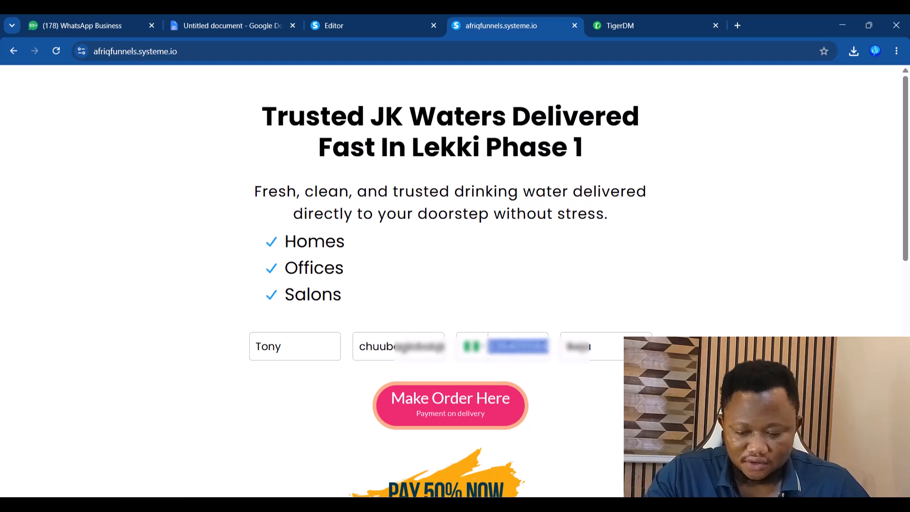
{"action": "key", "text": "BackSpace"}
{"action": "key", "text": "ctrl+v"}
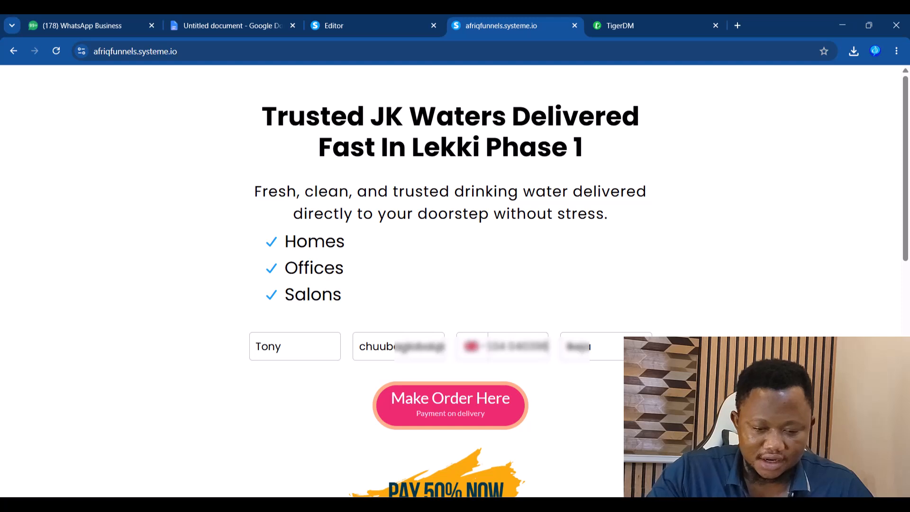
{"action": "key", "text": "Home"}
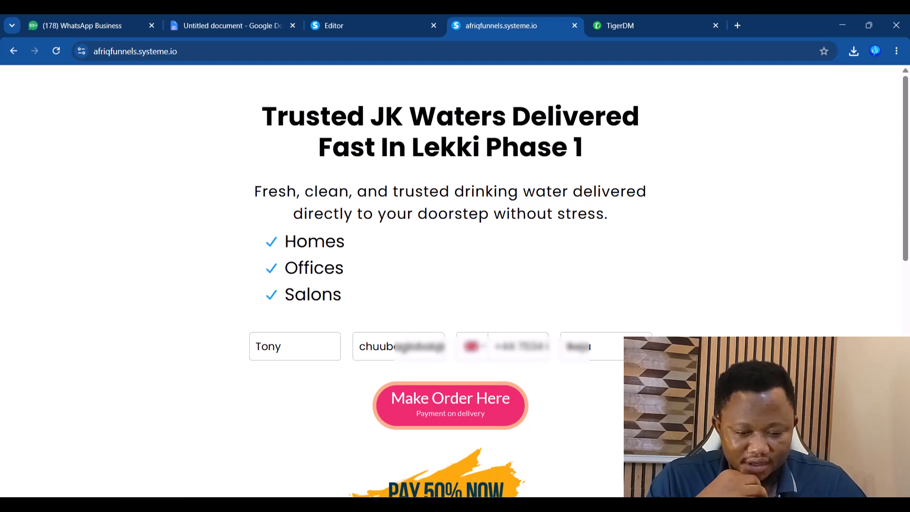
{"action": "left_click_drag", "start_coordinate": [598, 352], "coordinate": [578, 351]}
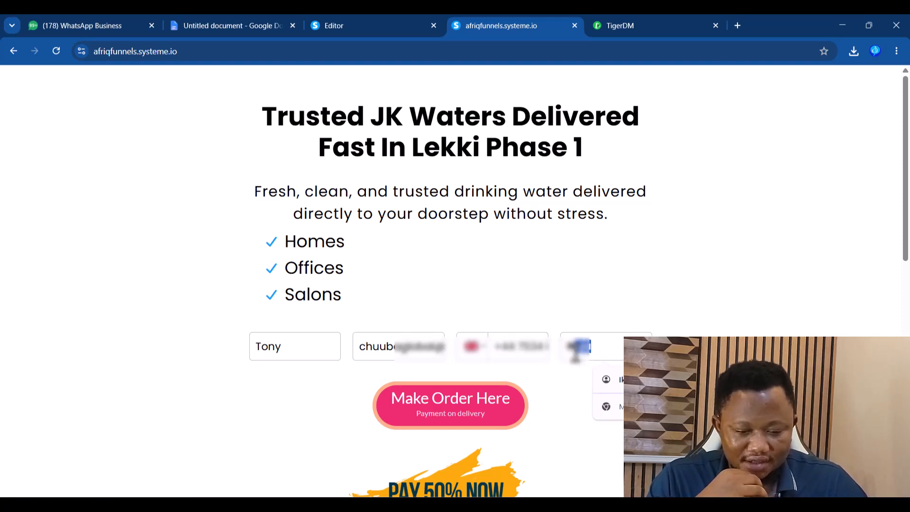
{"action": "left_click", "coordinate": [582, 393]}
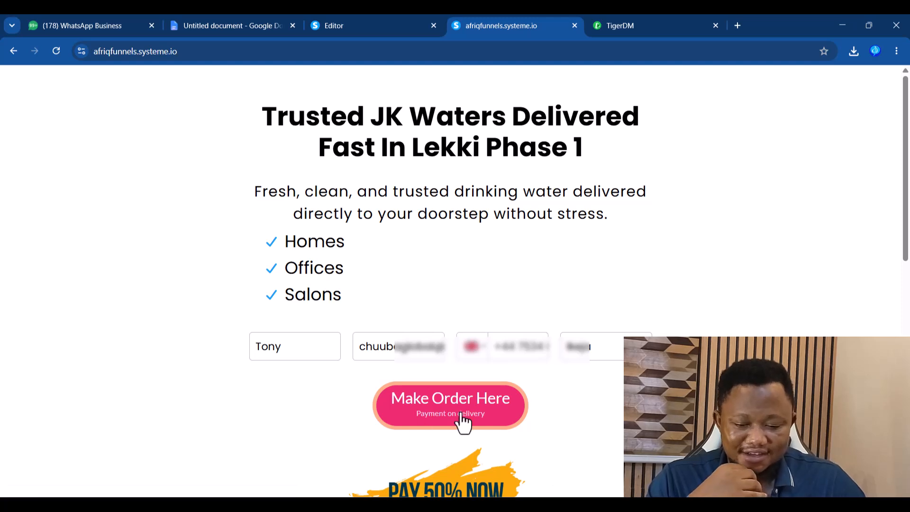
{"action": "left_click_drag", "start_coordinate": [595, 351], "coordinate": [567, 351]}
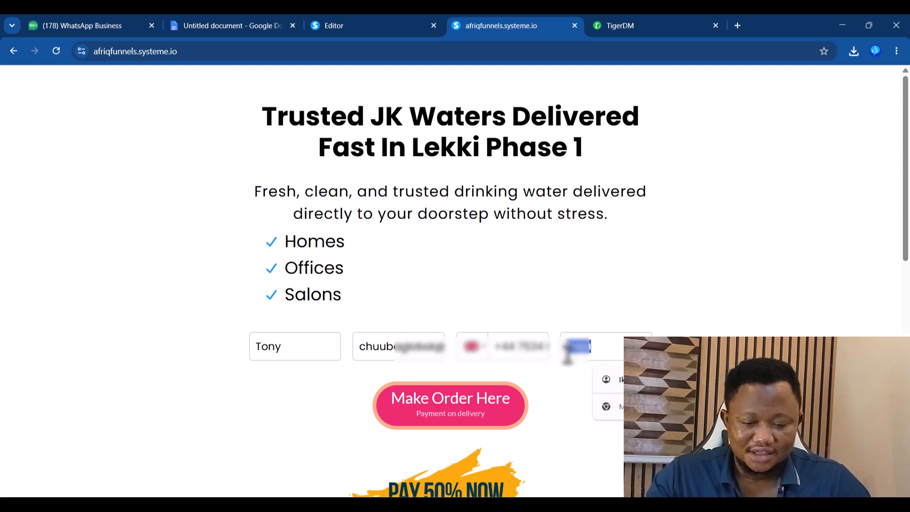
{"action": "type", "text": "uk"}
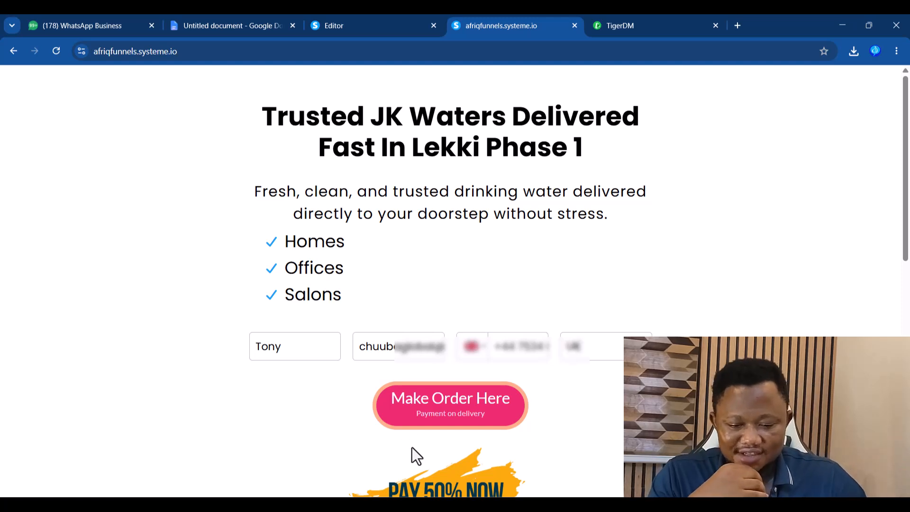
{"action": "left_click", "coordinate": [447, 416]}
- View the newly arrived personalized 'Hi' welcome message in the second contact's WhatsApp chat
{"action": "left_click", "coordinate": [76, 26]}
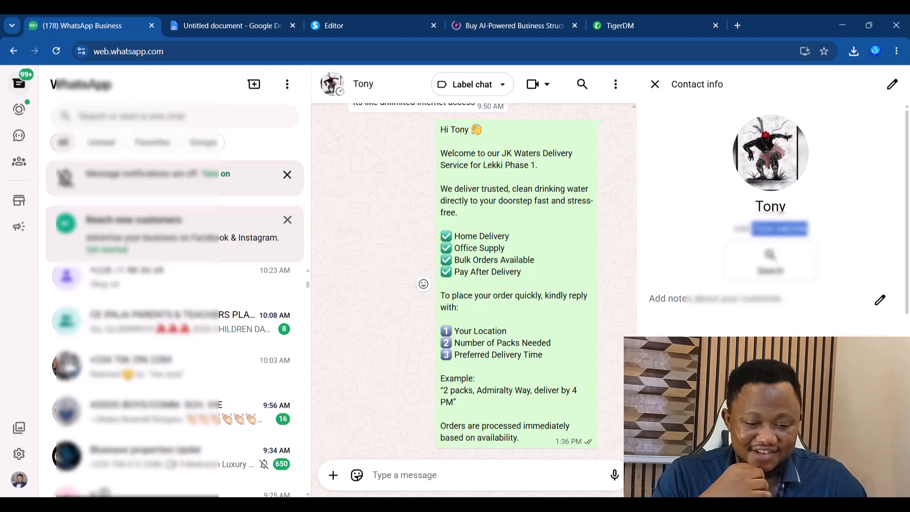
{"action": "scroll", "coordinate": [455, 319], "scroll_direction": "up", "scroll_amount": 3}
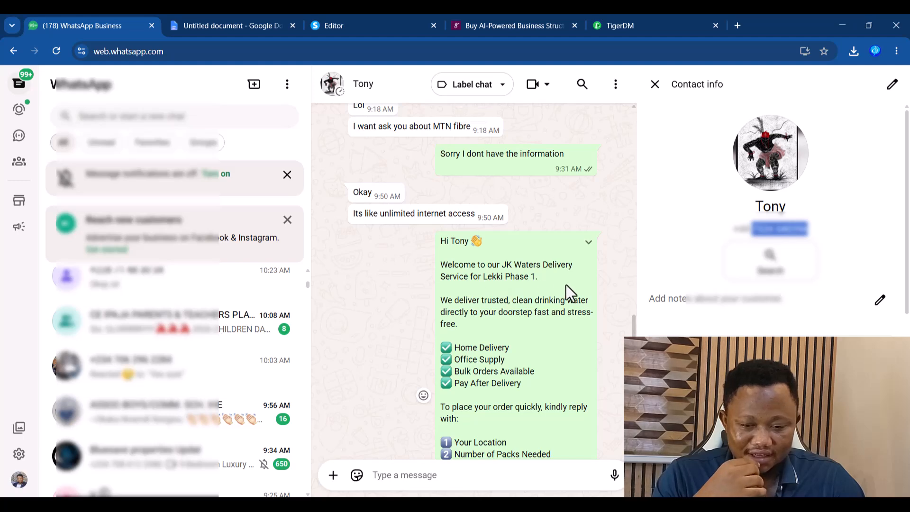
{"action": "scroll", "coordinate": [634, 331], "scroll_direction": "down", "scroll_amount": 3}
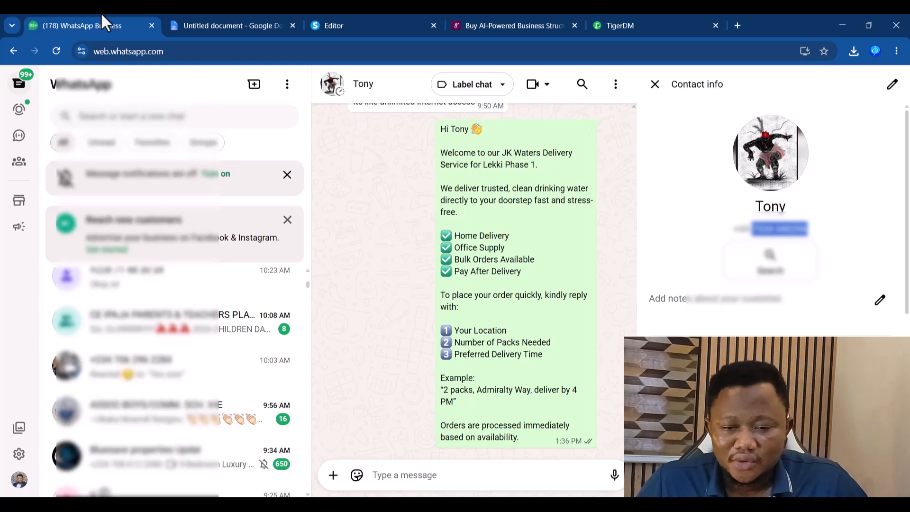
- Copy the street_address and phone_number paths from the latest freeinvoice webhook log payload
{"action": "left_click", "coordinate": [650, 26]}
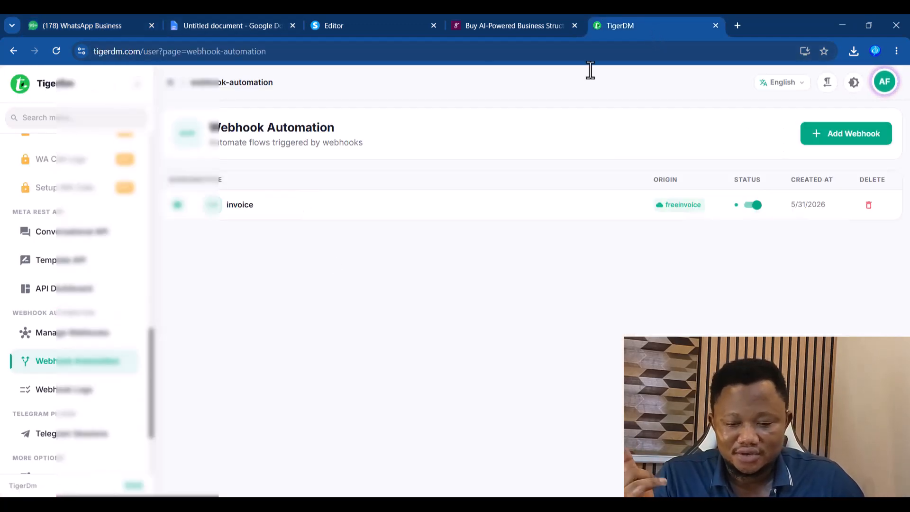
{"action": "left_click", "coordinate": [57, 397]}
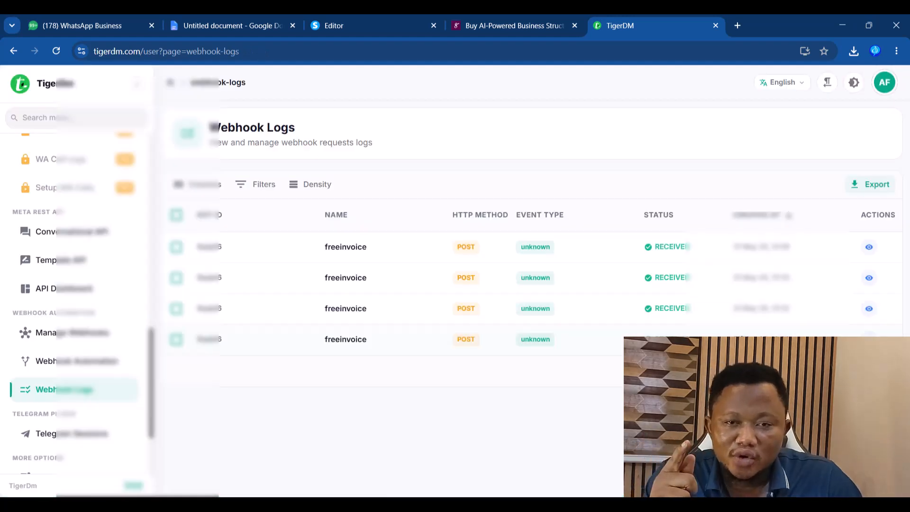
{"action": "left_click", "coordinate": [871, 248]}
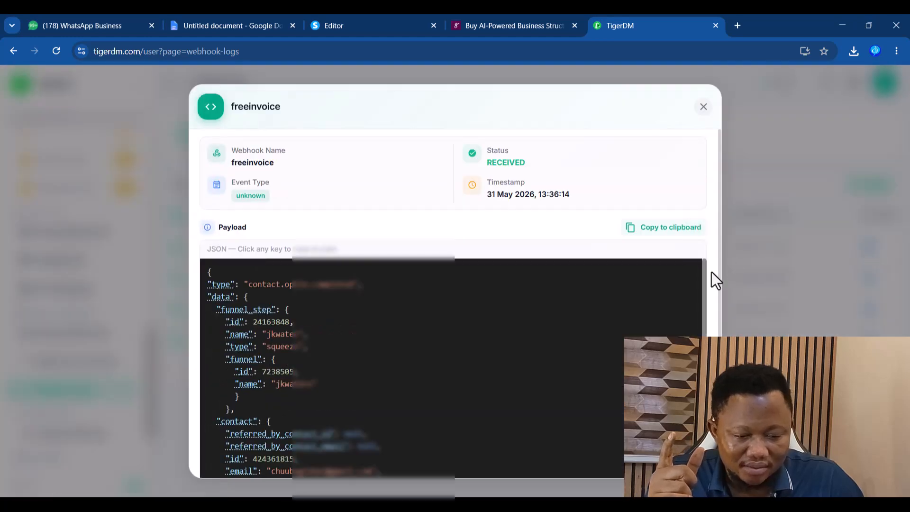
{"action": "scroll", "coordinate": [706, 329], "scroll_direction": "down", "scroll_amount": 2}
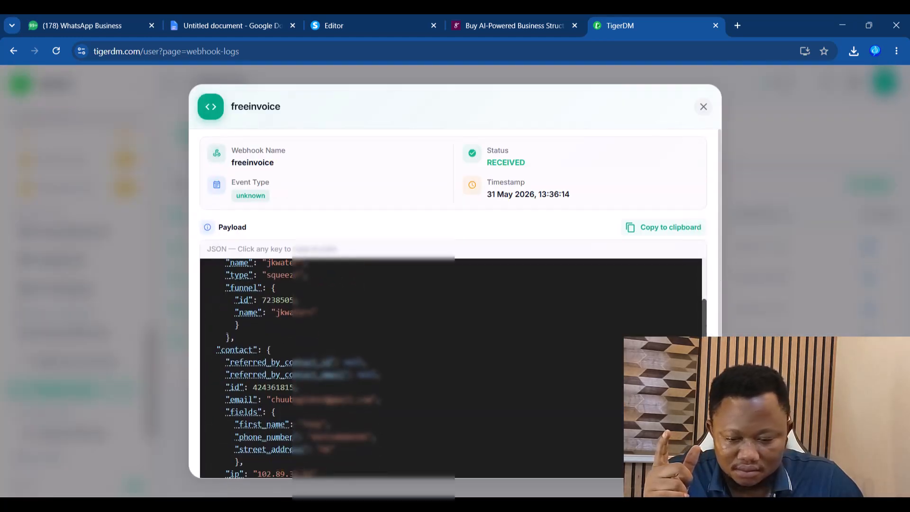
{"action": "scroll", "coordinate": [707, 332], "scroll_direction": "down", "scroll_amount": 2}
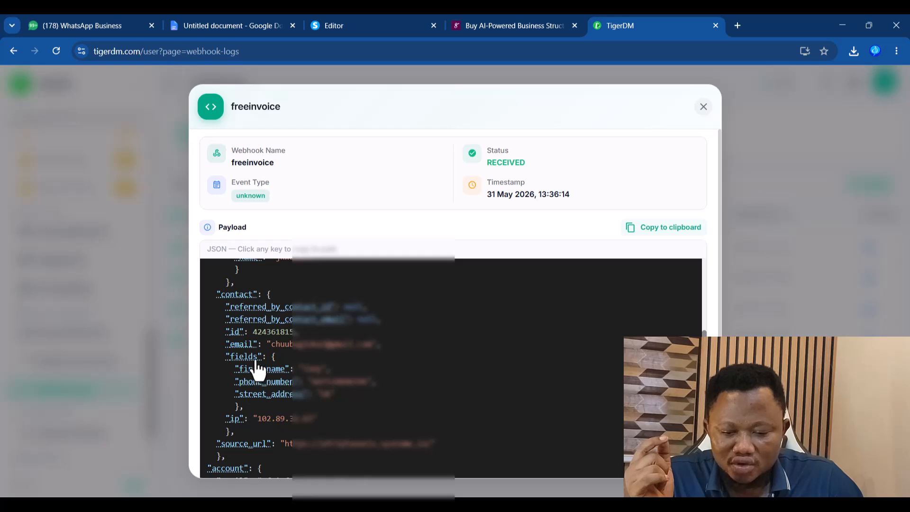
{"action": "left_click", "coordinate": [270, 396]}
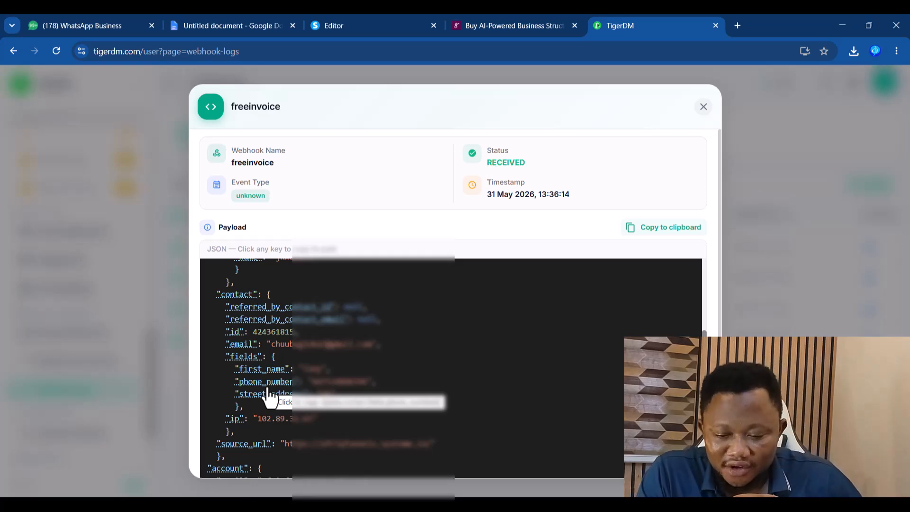
{"action": "left_click", "coordinate": [259, 385]}
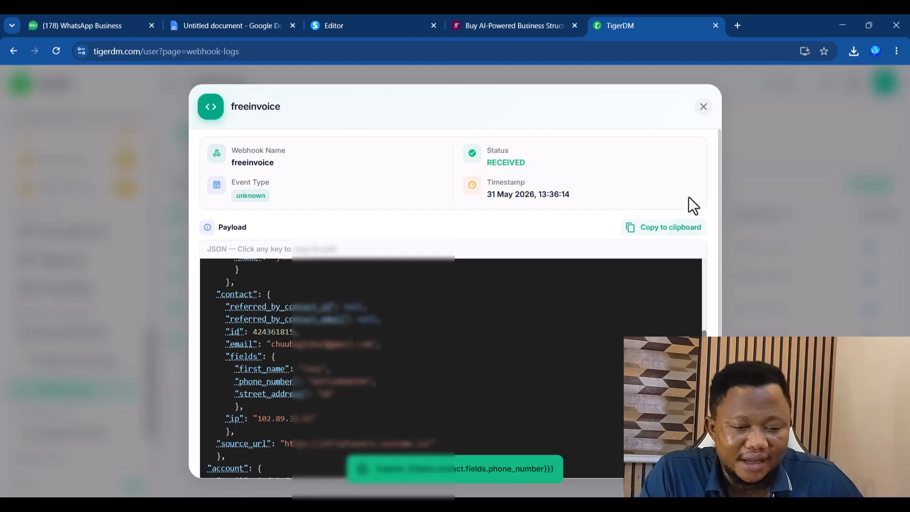
{"action": "left_click", "coordinate": [705, 108]}
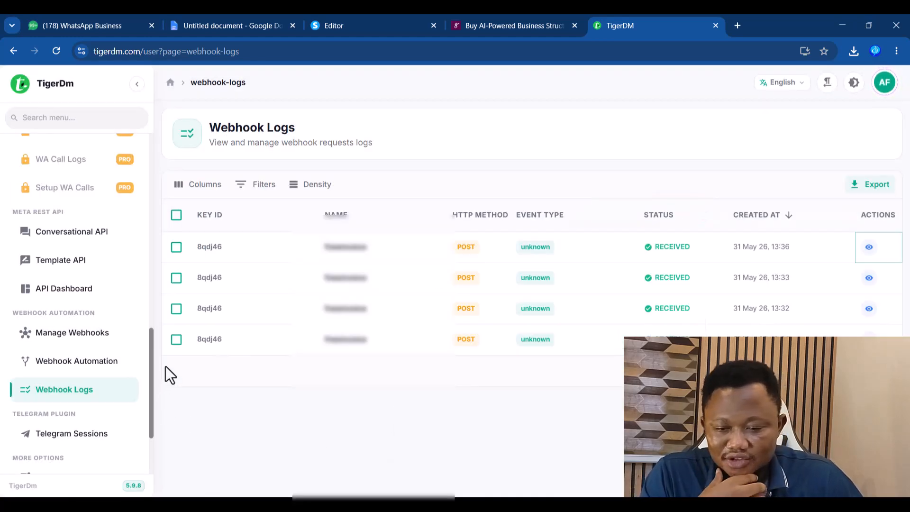
{"action": "left_click_drag", "start_coordinate": [152, 386], "coordinate": [95, 279]}
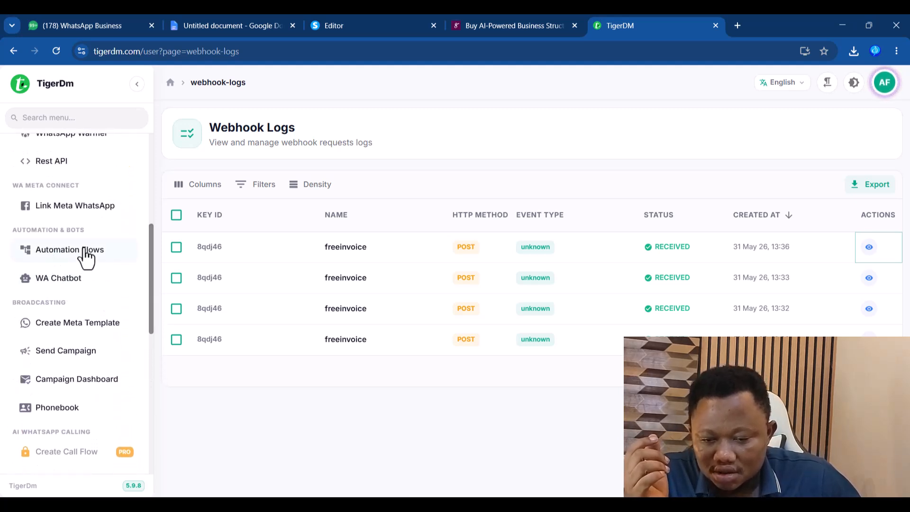
- Open the invoice flow for editing in Automation Flows
{"action": "left_click", "coordinate": [61, 255]}
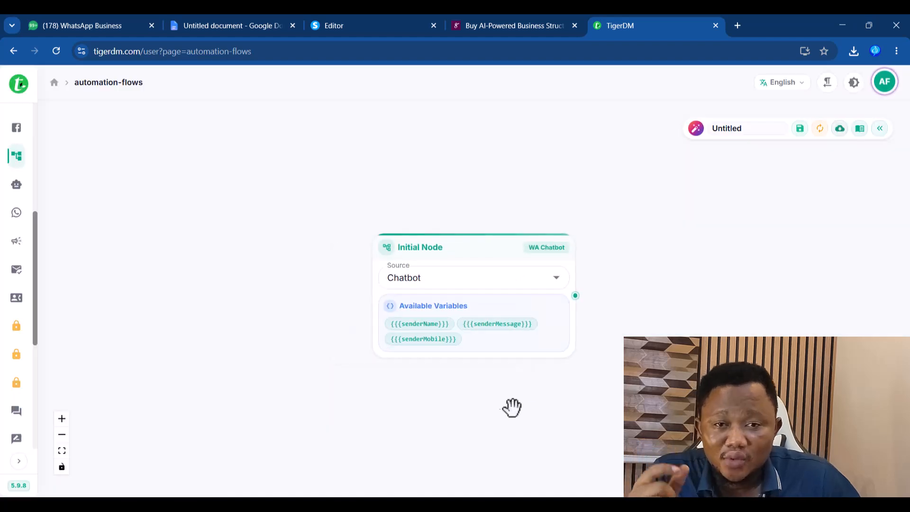
{"action": "left_click", "coordinate": [860, 129]}
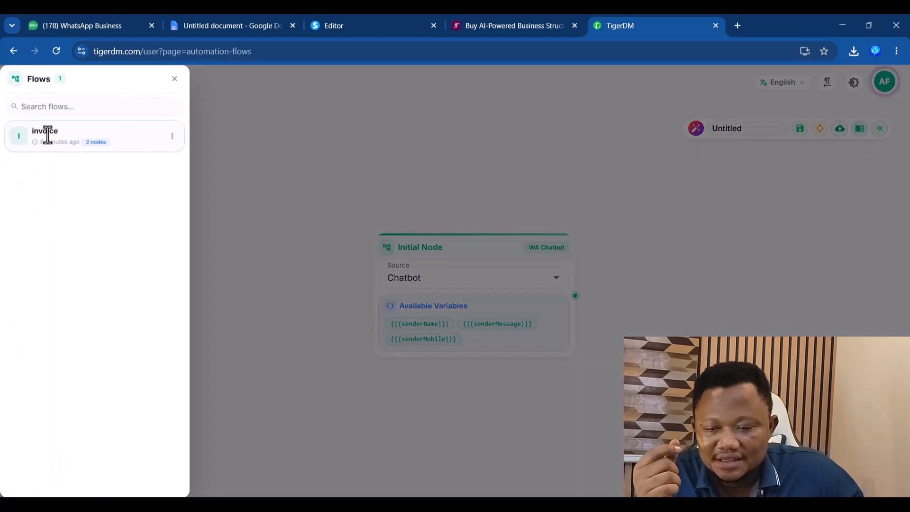
{"action": "left_click", "coordinate": [172, 136]}
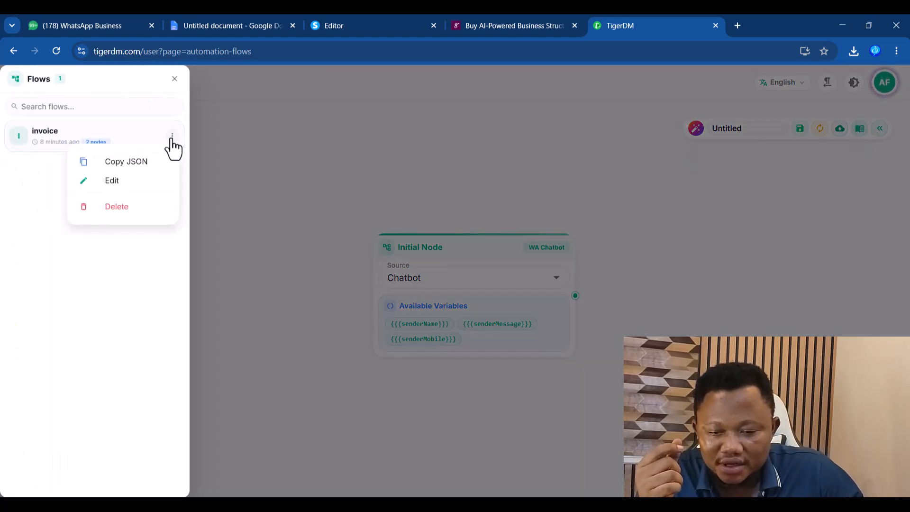
{"action": "left_click", "coordinate": [132, 182]}
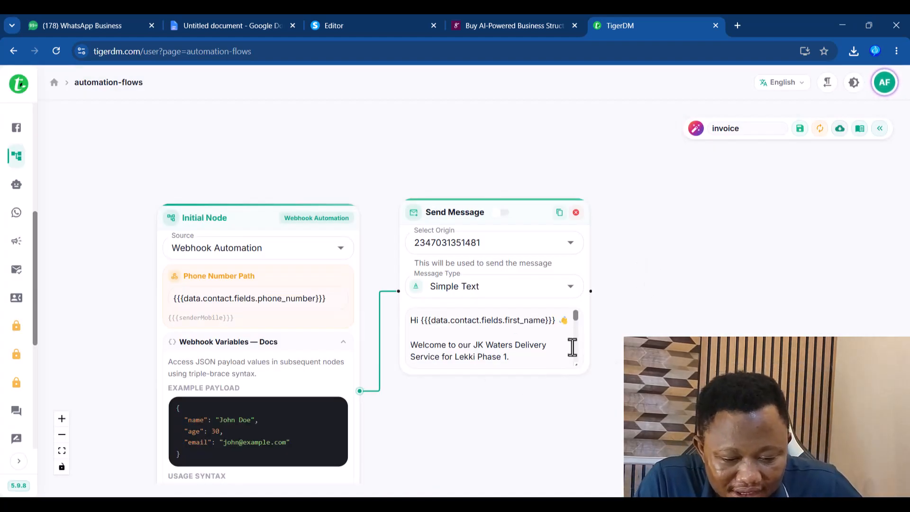
- Add street_address after Your Location and 'via' phone_number to the Notepad message draft
{"action": "key", "text": "alt+Tab"}
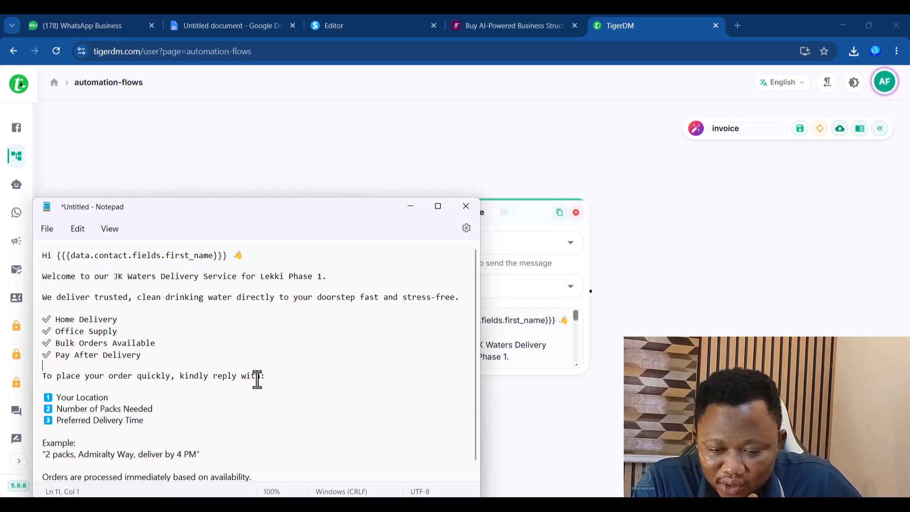
{"action": "left_click", "coordinate": [109, 397]}
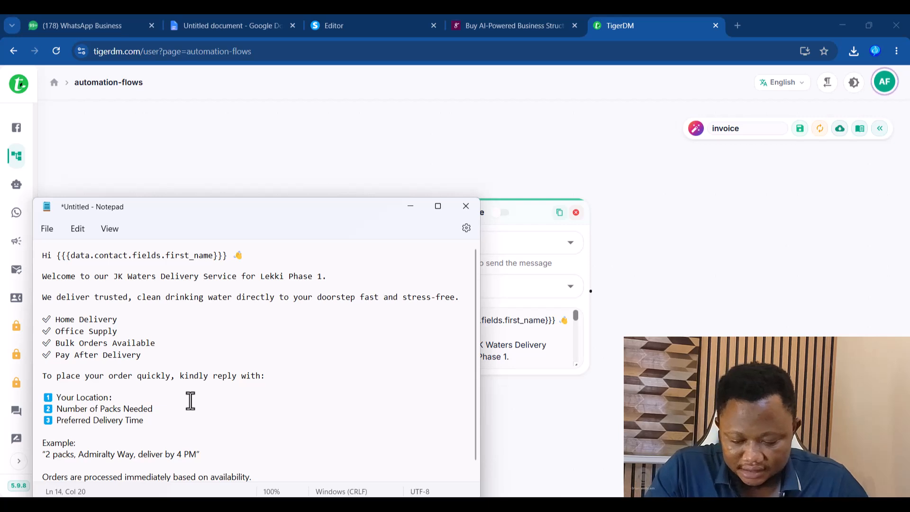
{"action": "key", "text": "super+v"}
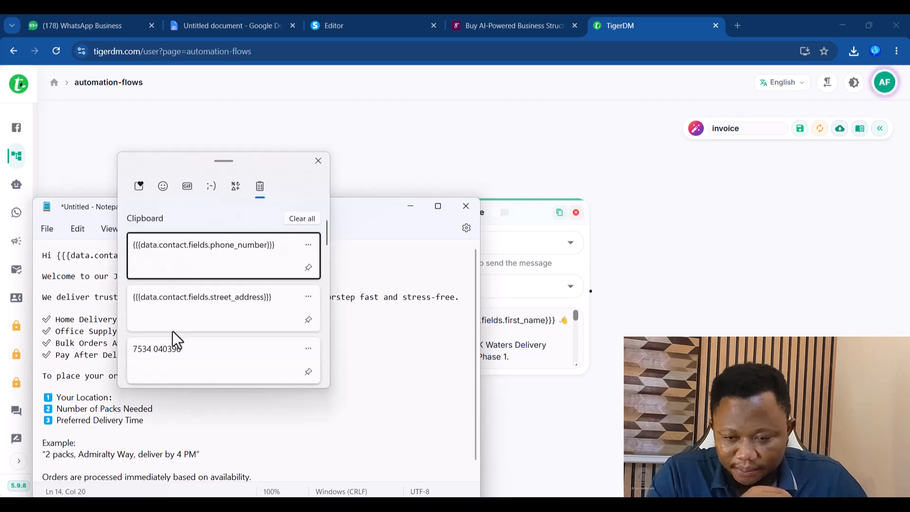
{"action": "left_click", "coordinate": [207, 304]}
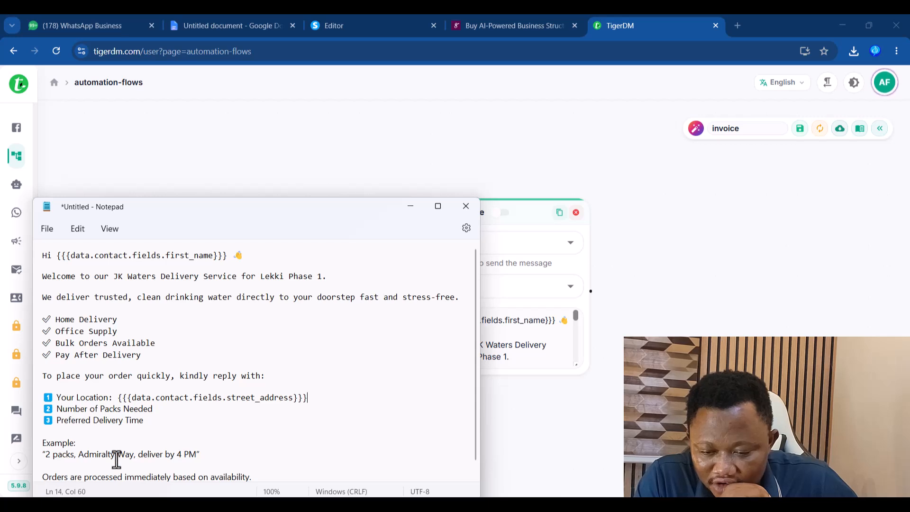
{"action": "left_click_drag", "start_coordinate": [475, 387], "coordinate": [474, 421]}
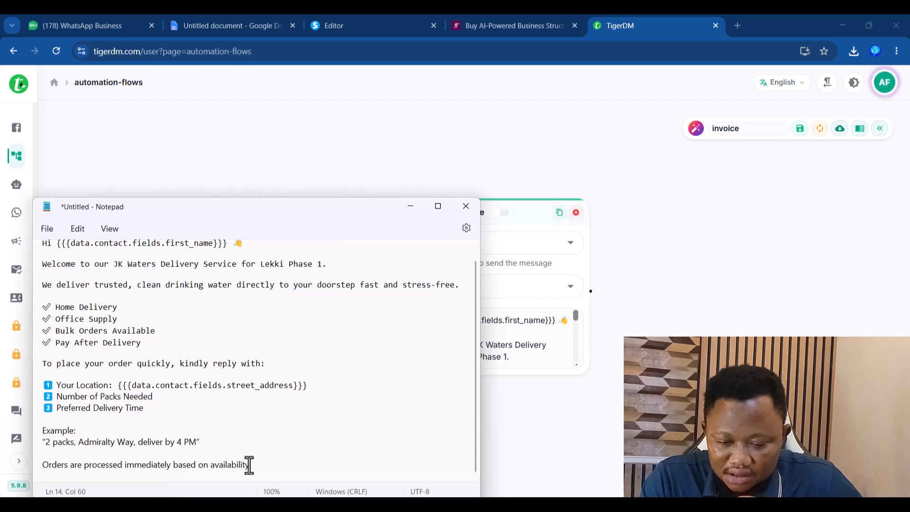
{"action": "type", "text": "via"}
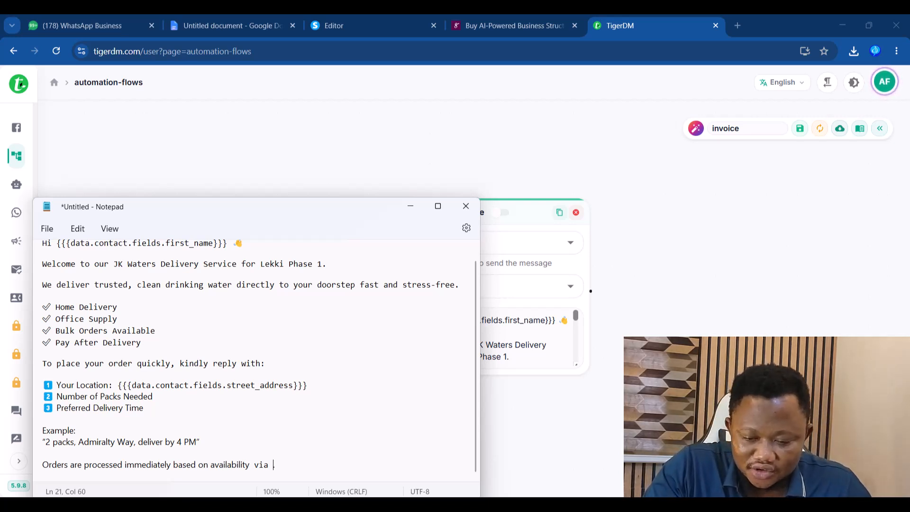
{"action": "key", "text": "super+v"}
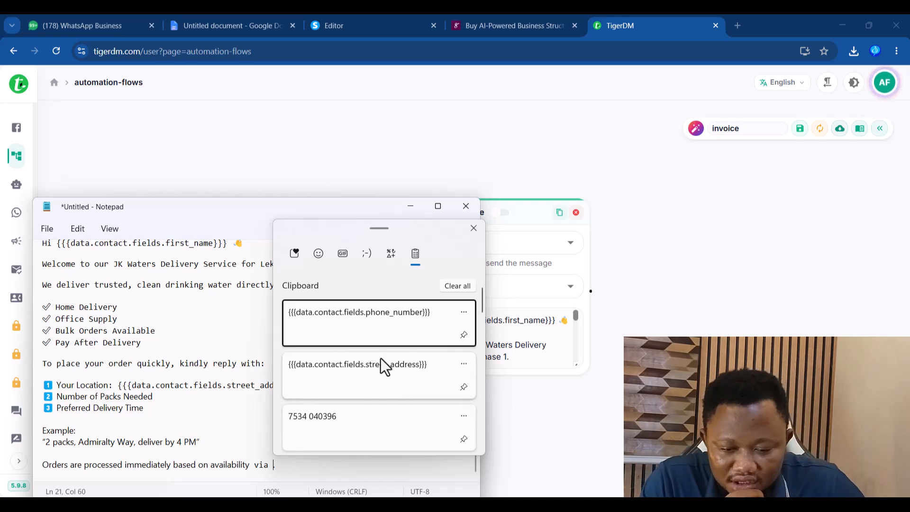
{"action": "left_click", "coordinate": [371, 314]}
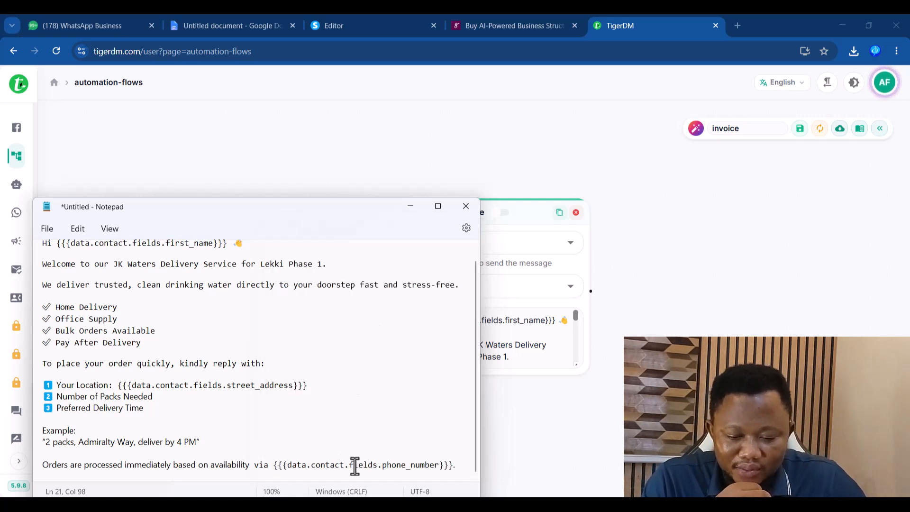
- Replace the Send Message text with the updated draft and save the invoice flow
{"action": "key", "text": "ctrl+a"}
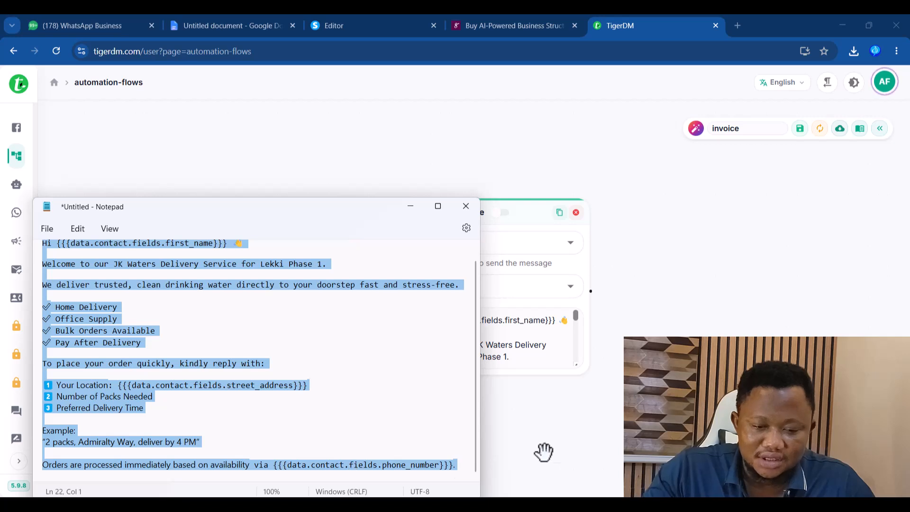
{"action": "left_click", "coordinate": [522, 357]}
{"action": "key", "text": "ctrl+a"}
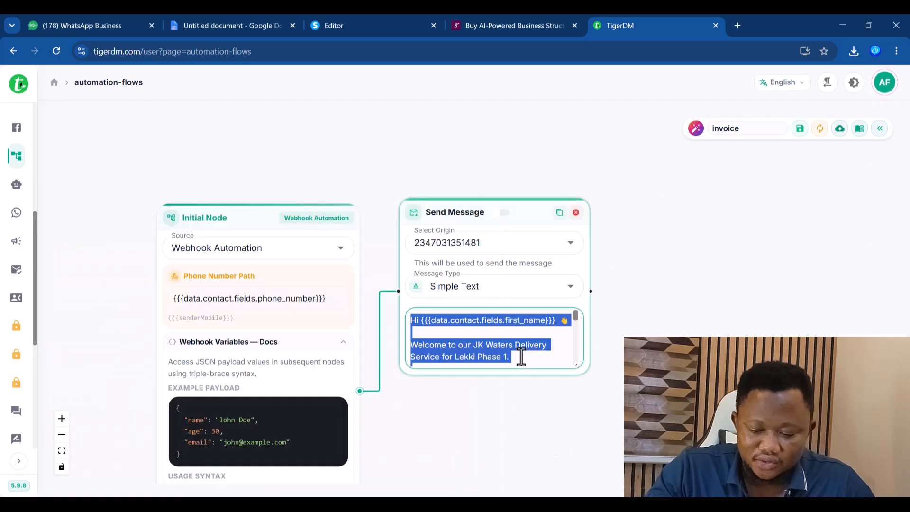
{"action": "key", "text": "BackSpace"}
{"action": "key", "text": "ctrl+v"}
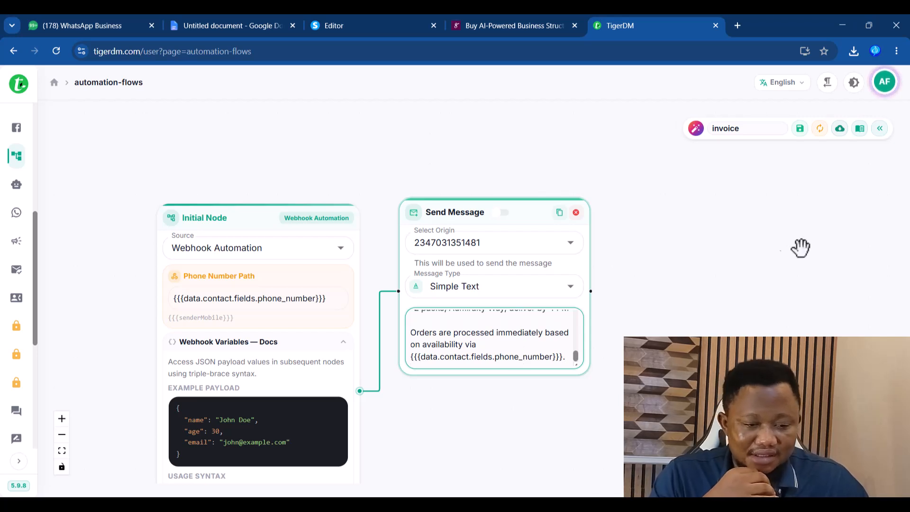
{"action": "left_click", "coordinate": [800, 129]}
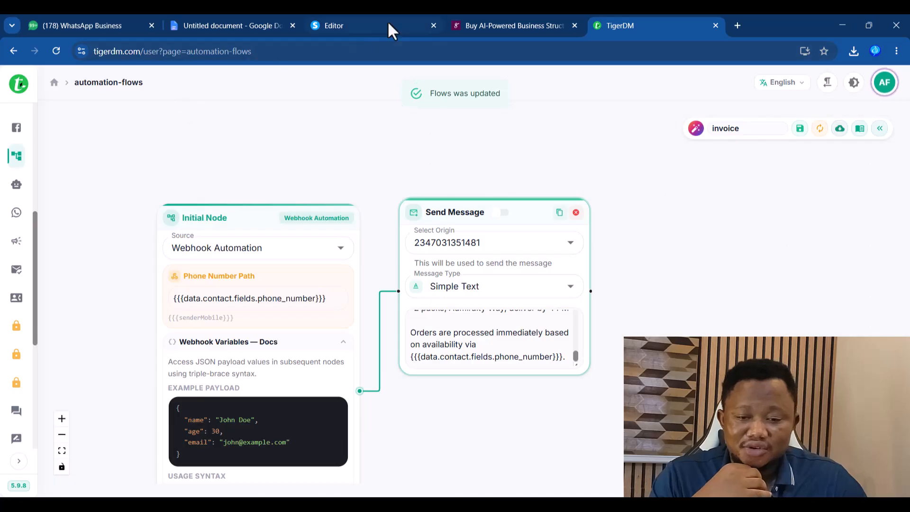
{"action": "left_click", "coordinate": [507, 25]}
- Load the live order page, append 'House address' to the address, and switch the phone to +234
{"action": "left_click", "coordinate": [15, 51]}
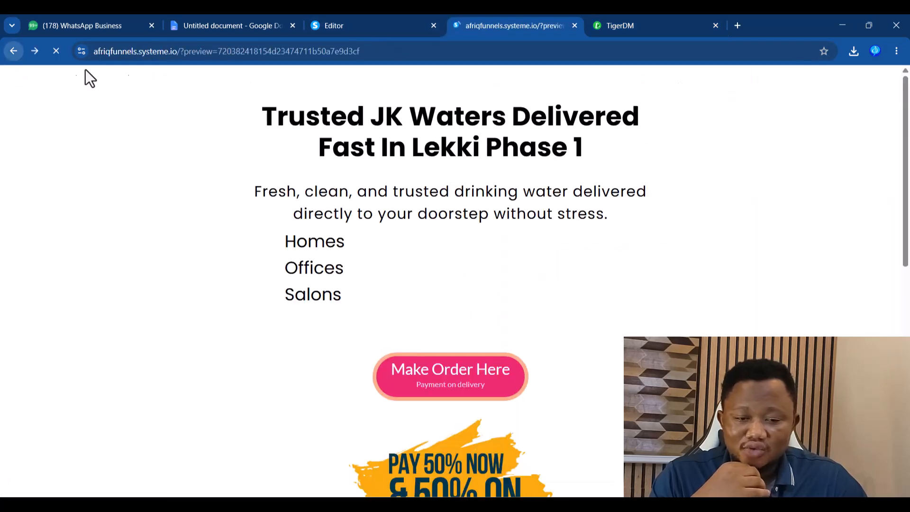
{"action": "left_click_drag", "start_coordinate": [181, 52], "coordinate": [598, 64]}
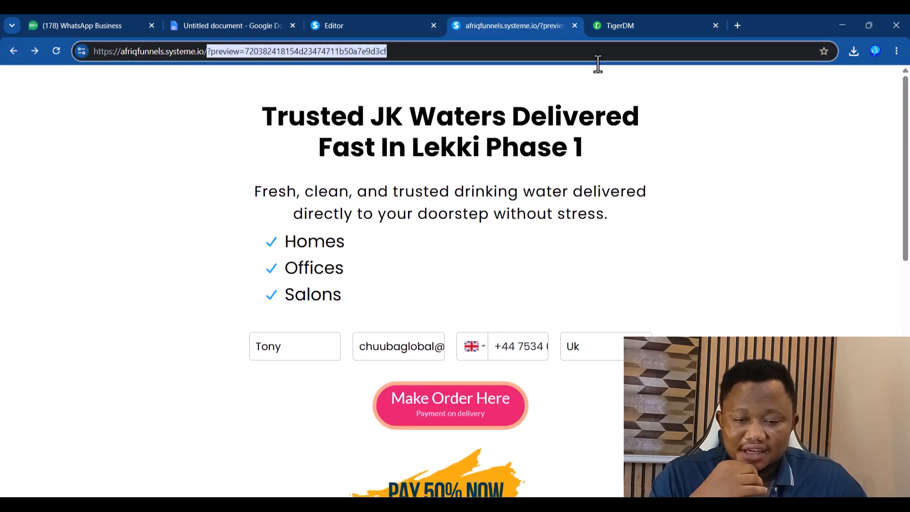
{"action": "key", "text": "BackSpace"}
{"action": "key", "text": "Return"}
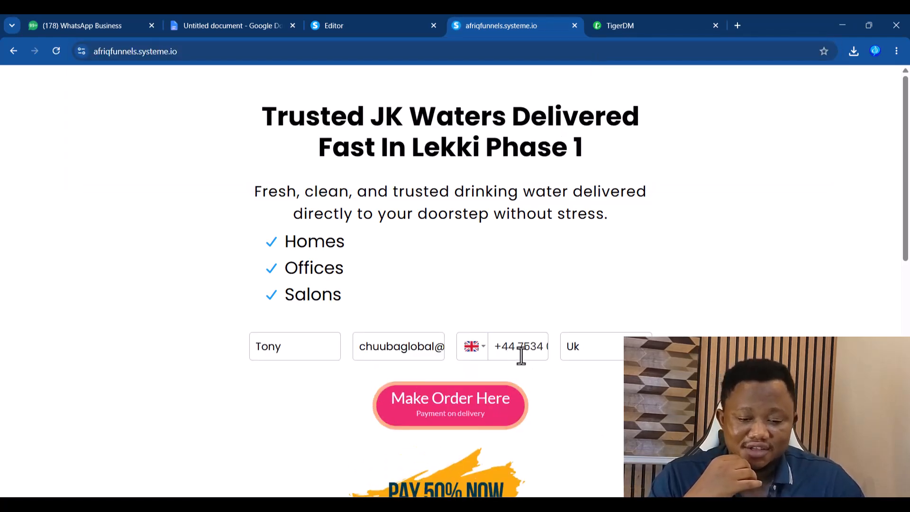
{"action": "left_click_drag", "start_coordinate": [520, 346], "coordinate": [553, 346]}
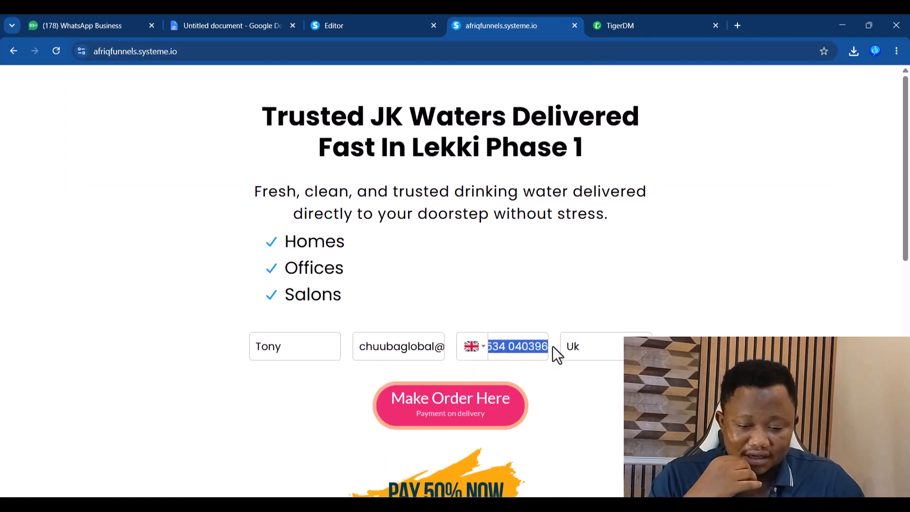
{"action": "left_click", "coordinate": [510, 350]}
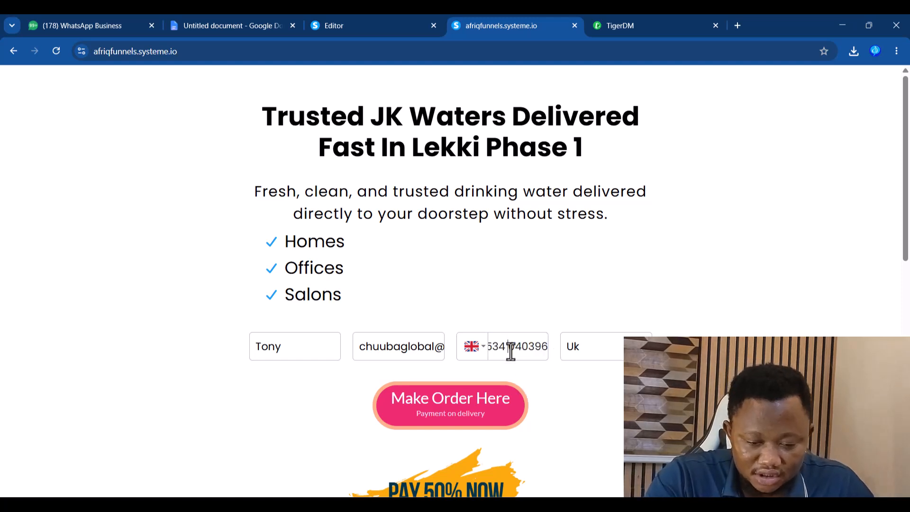
{"action": "key", "text": "BackSpace"}
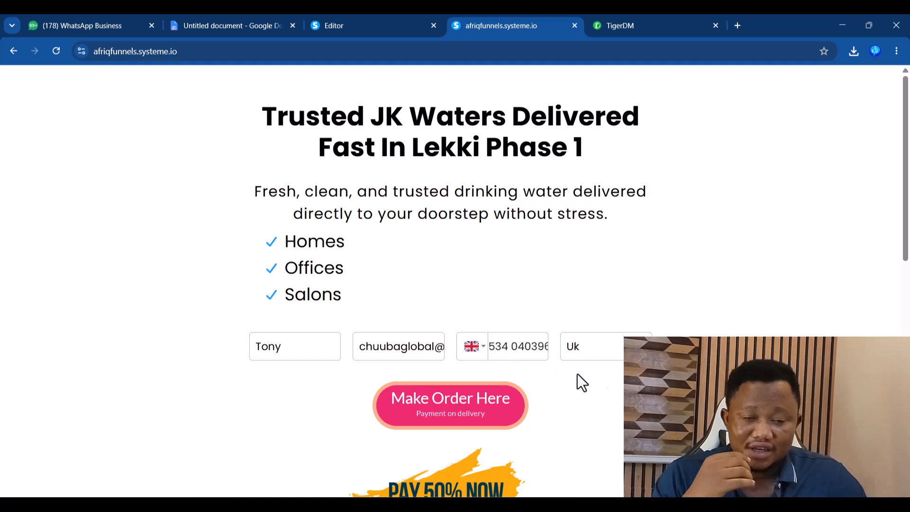
{"action": "left_click", "coordinate": [606, 351]}
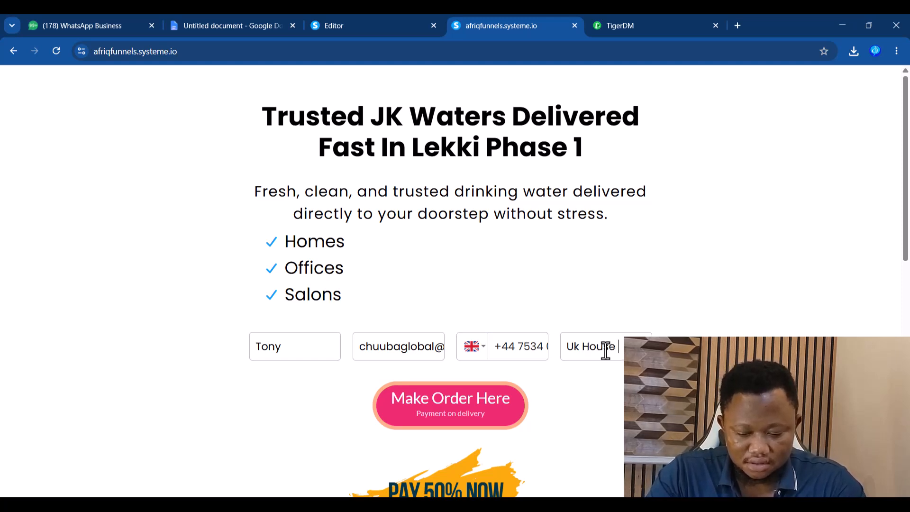
{"action": "type", "text": "House address"}
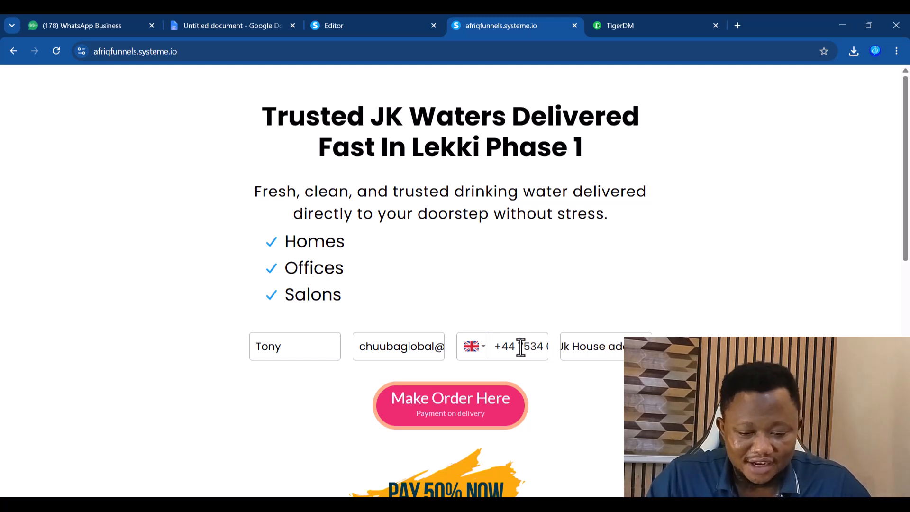
{"action": "left_click_drag", "start_coordinate": [516, 347], "coordinate": [505, 345]}
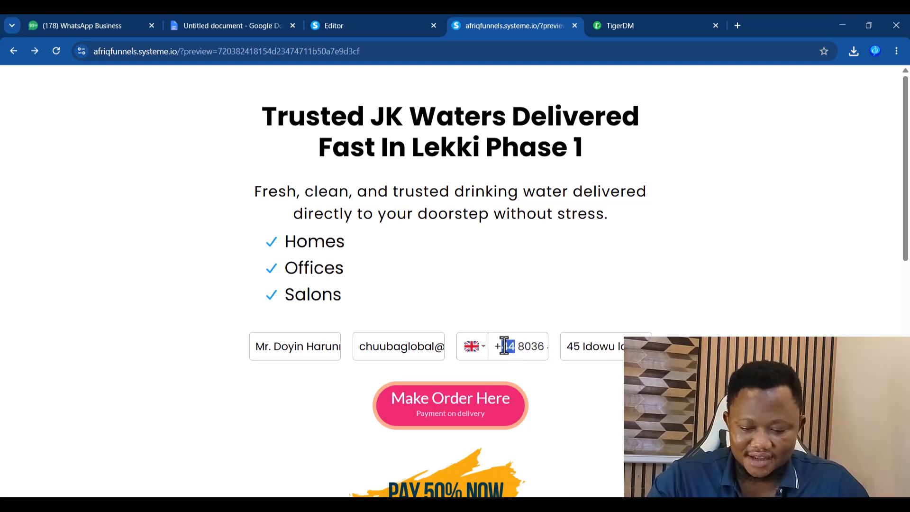
{"action": "type", "text": "234 8364"}
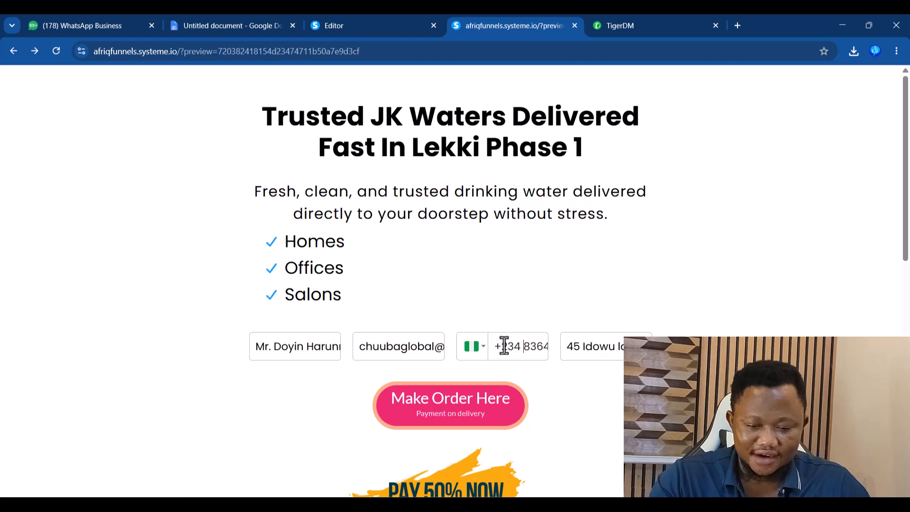
{"action": "left_click", "coordinate": [531, 351]}
{"action": "type", "text": "0"}
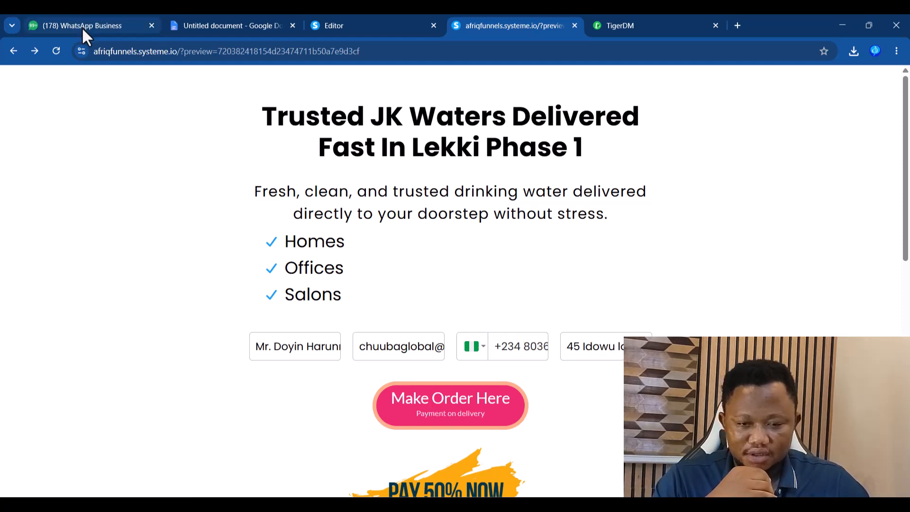
- Reload the live page, enter a +234 Nigerian phone number, and submit the order
{"action": "left_click_drag", "start_coordinate": [183, 51], "coordinate": [721, 66]}
{"action": "key", "text": "BackSpace"}
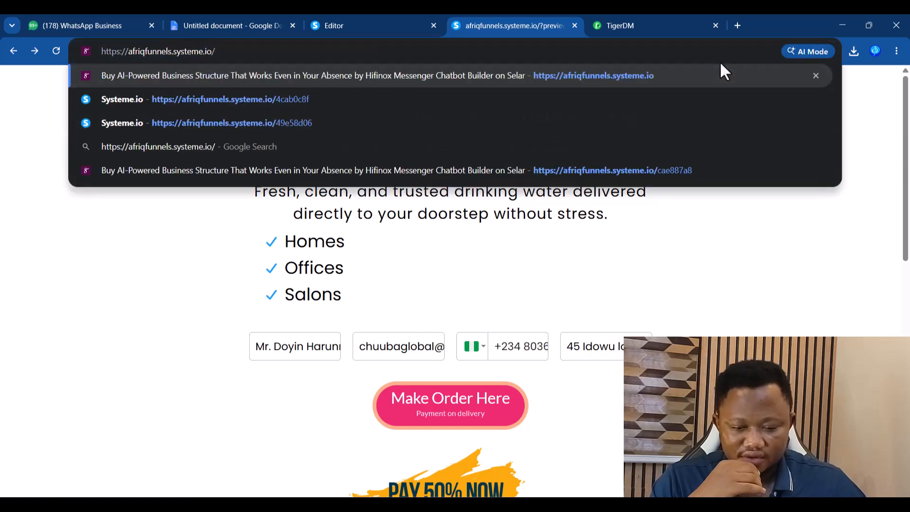
{"action": "key", "text": "Return"}
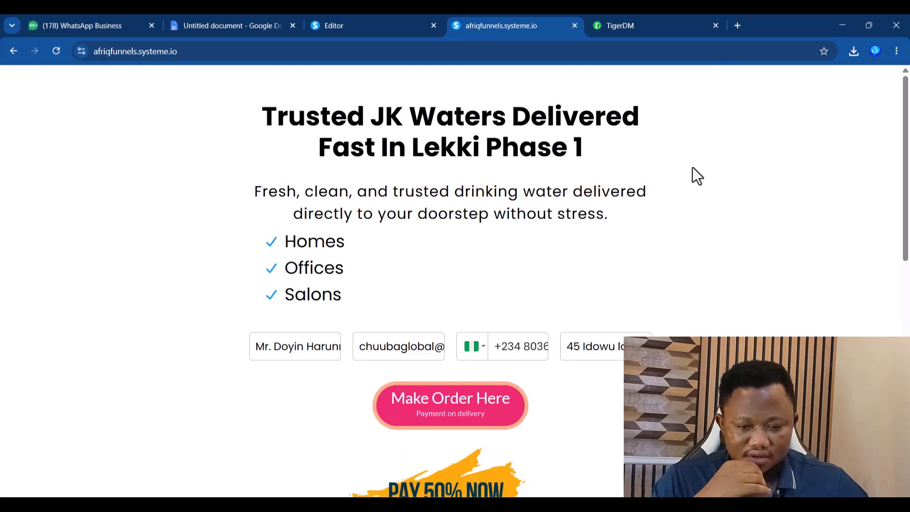
{"action": "double_click", "coordinate": [526, 353]}
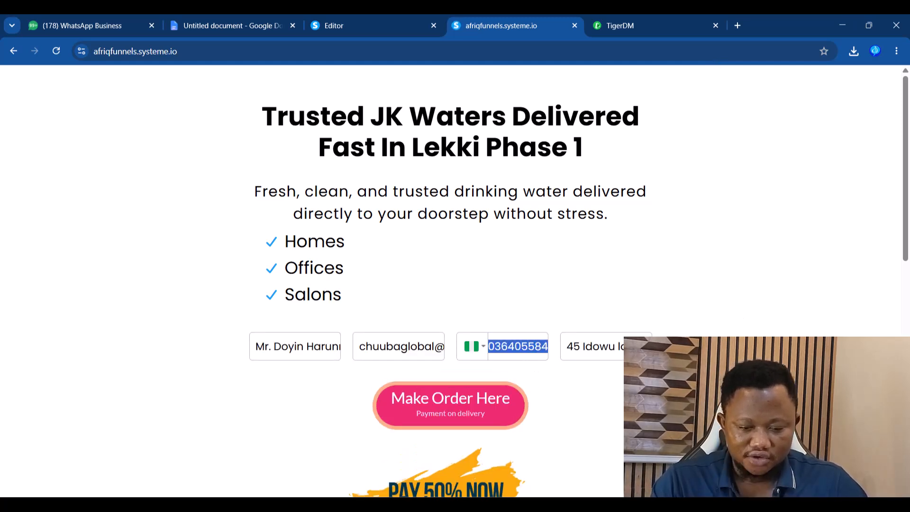
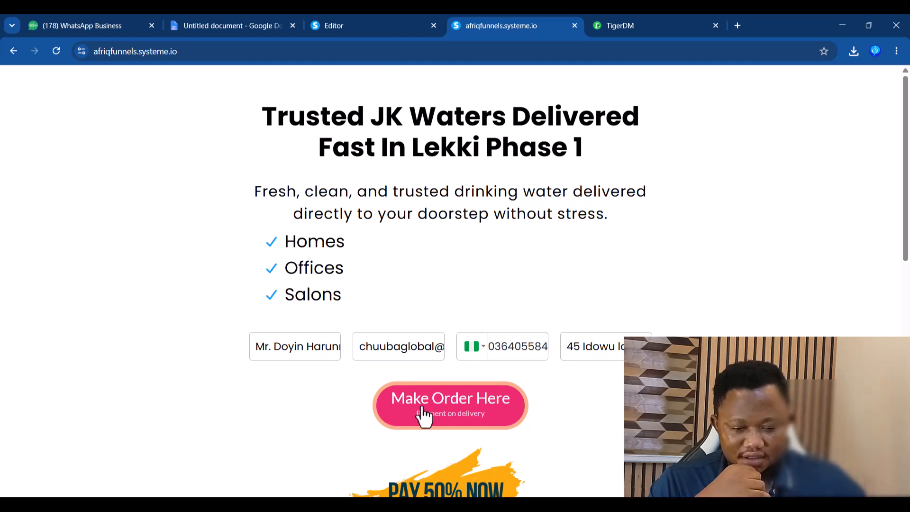
{"action": "left_click", "coordinate": [445, 411]}
{"action": "left_click", "coordinate": [65, 26]}
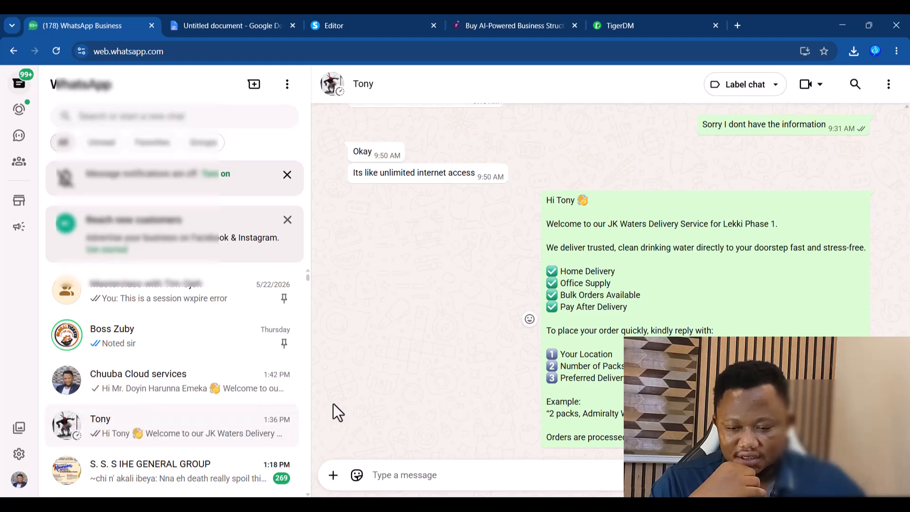
- Verify the submitted address in the new welcome message, then select another contact's phone number
{"action": "left_click", "coordinate": [181, 389]}
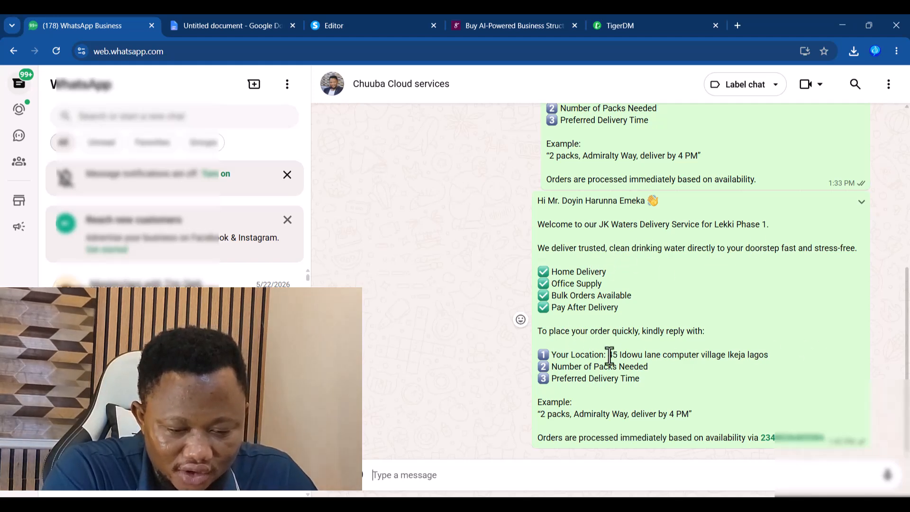
{"action": "left_click_drag", "start_coordinate": [609, 355], "coordinate": [768, 355]}
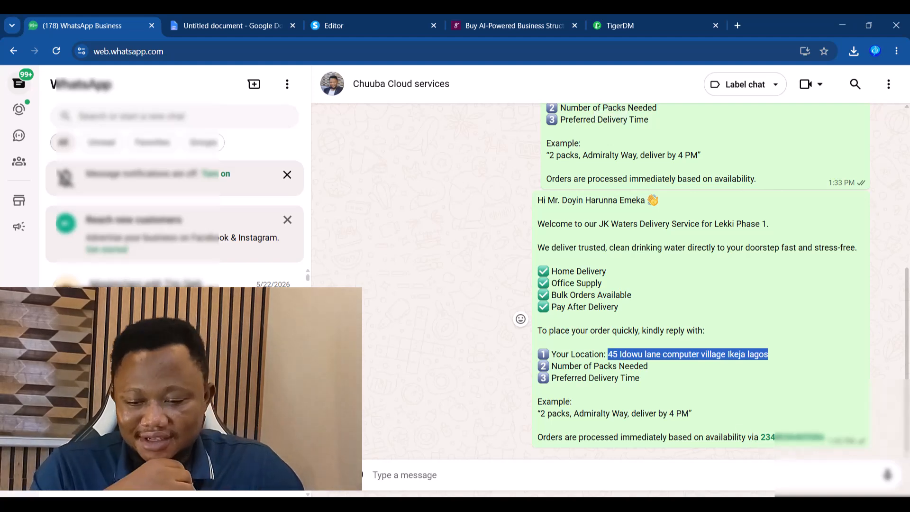
{"action": "left_click", "coordinate": [190, 379]}
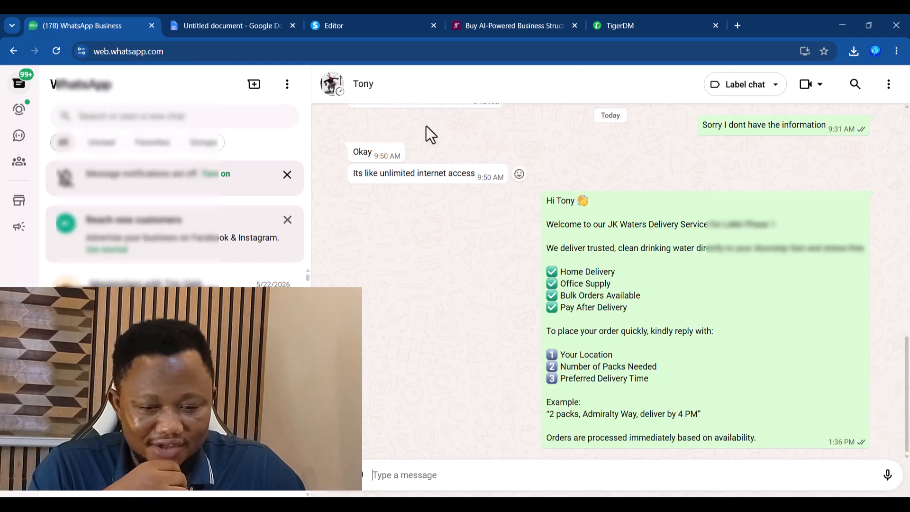
{"action": "left_click", "coordinate": [372, 91]}
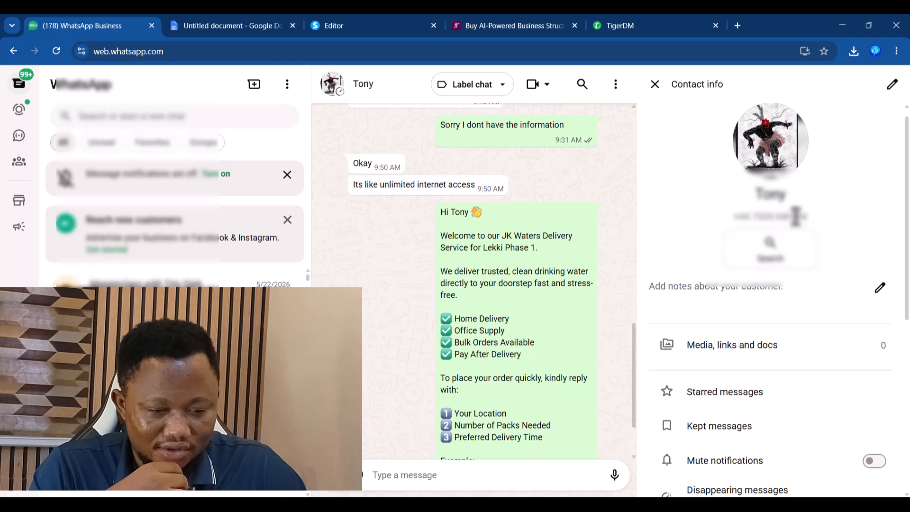
{"action": "left_click_drag", "start_coordinate": [753, 216], "coordinate": [823, 224]}
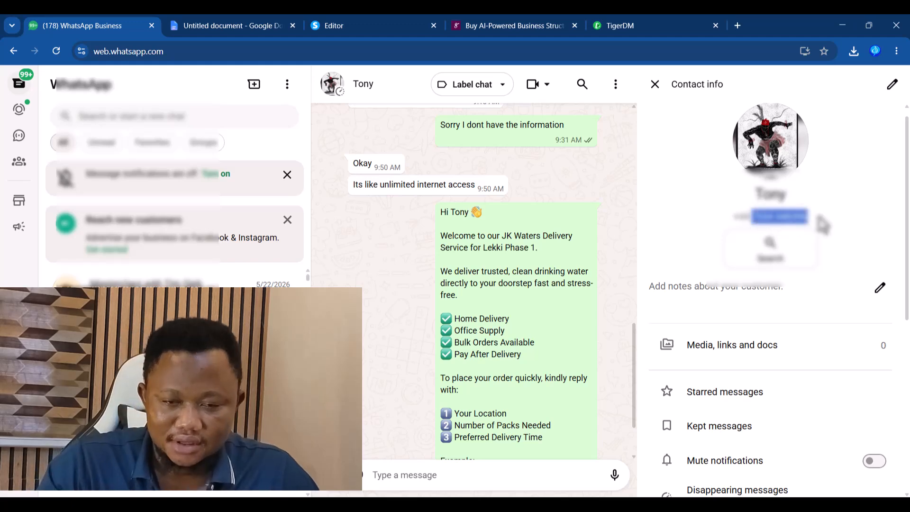
{"action": "left_click", "coordinate": [506, 20]}
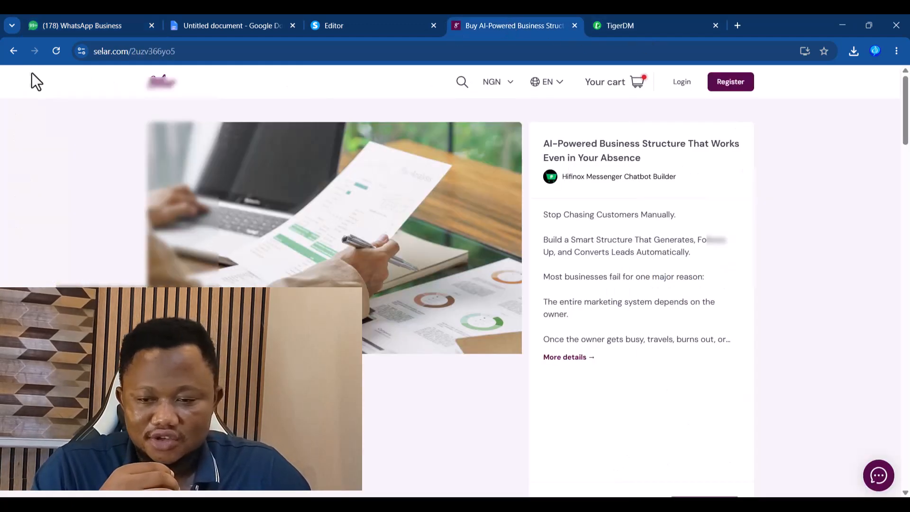
- Return to the order form and reload it as the live page without '?preview'
{"action": "left_click", "coordinate": [15, 52]}
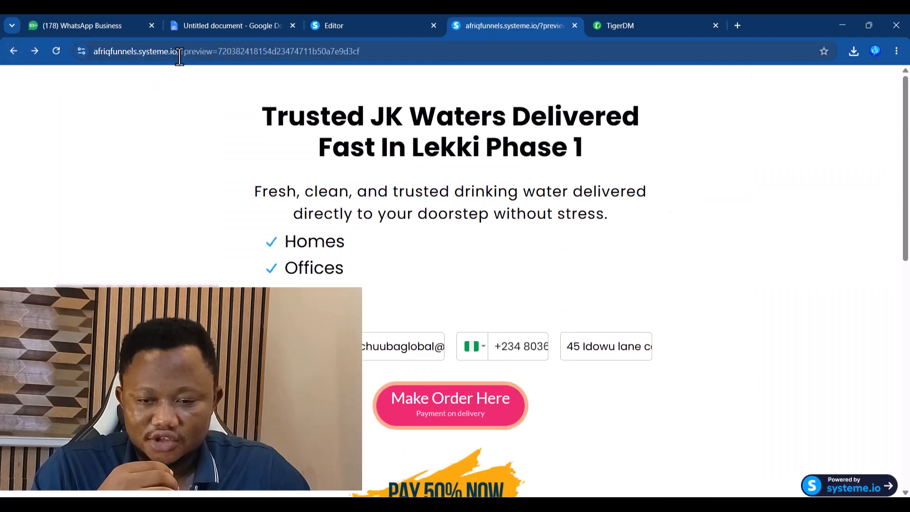
{"action": "left_click_drag", "start_coordinate": [180, 56], "coordinate": [662, 84]}
{"action": "key", "text": "BackSpace"}
{"action": "key", "text": "Return"}
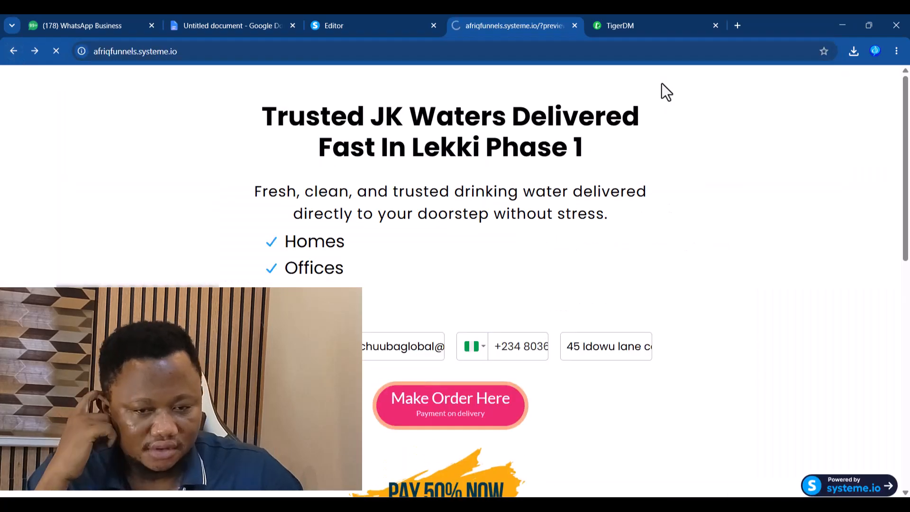
- Replace the phone with the contact's +44 UK number, submit the order, and check WhatsApp
{"action": "double_click", "coordinate": [529, 347]}
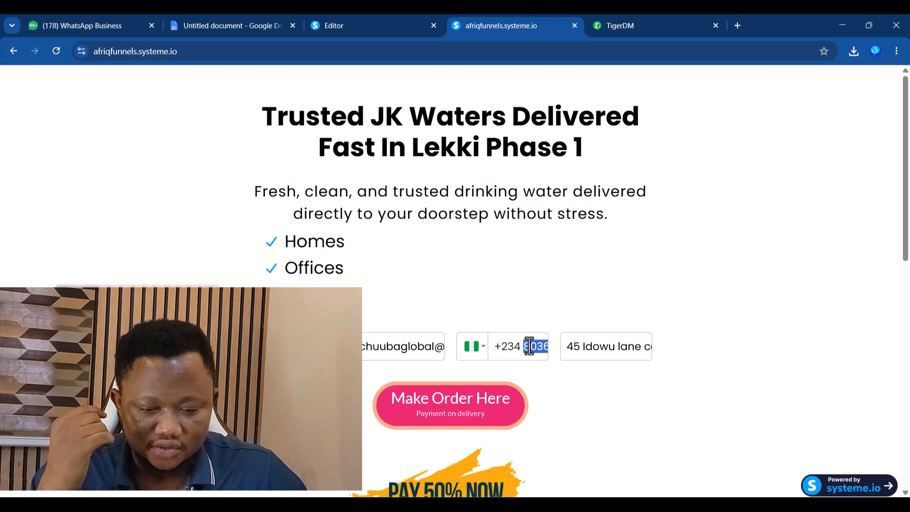
{"action": "key", "text": "ctrl+a"}
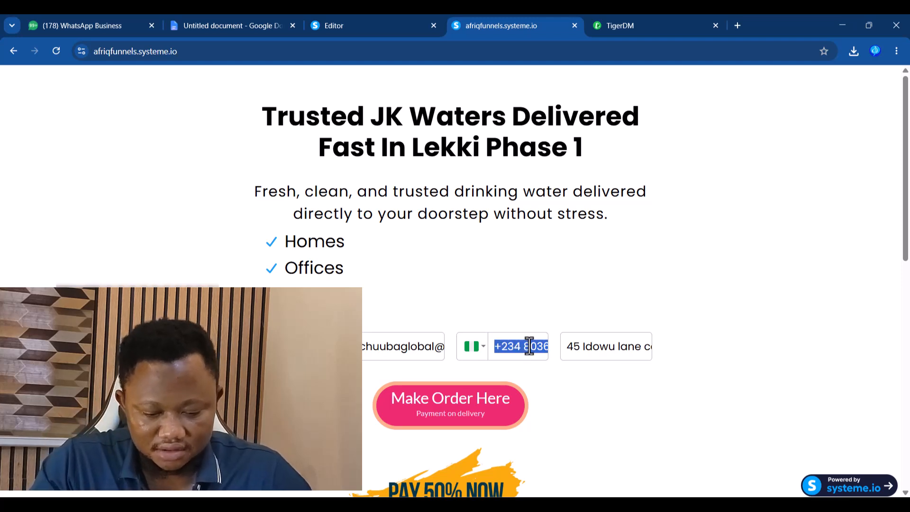
{"action": "key", "text": "BackSpace"}
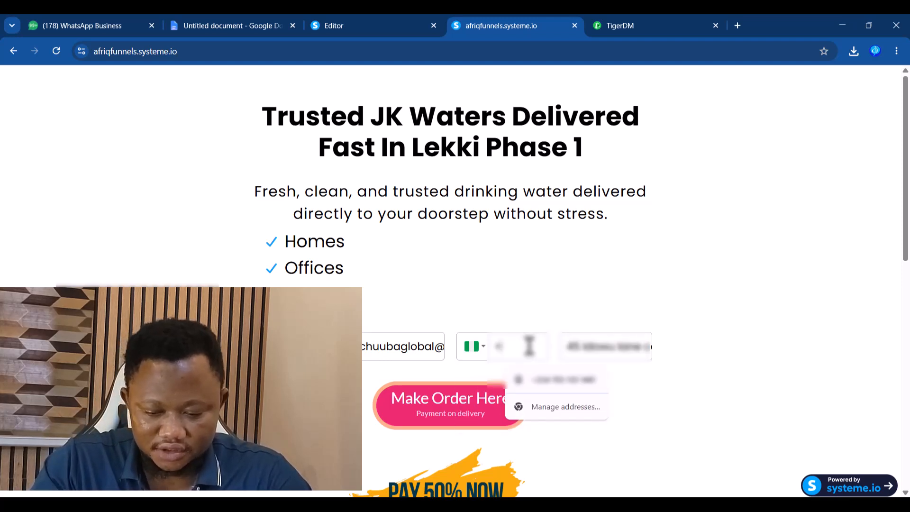
{"action": "type", "text": "44"}
{"action": "key", "text": "ctrl+v"}
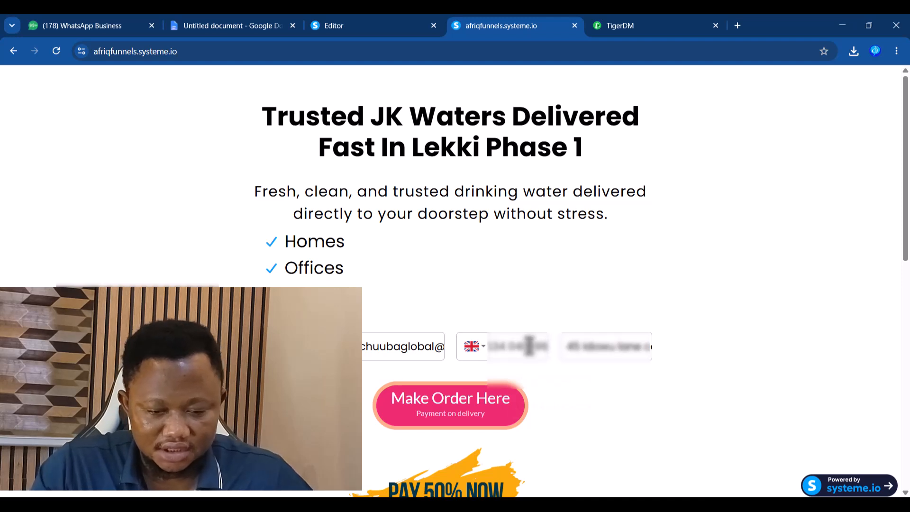
{"action": "left_click", "coordinate": [574, 398]}
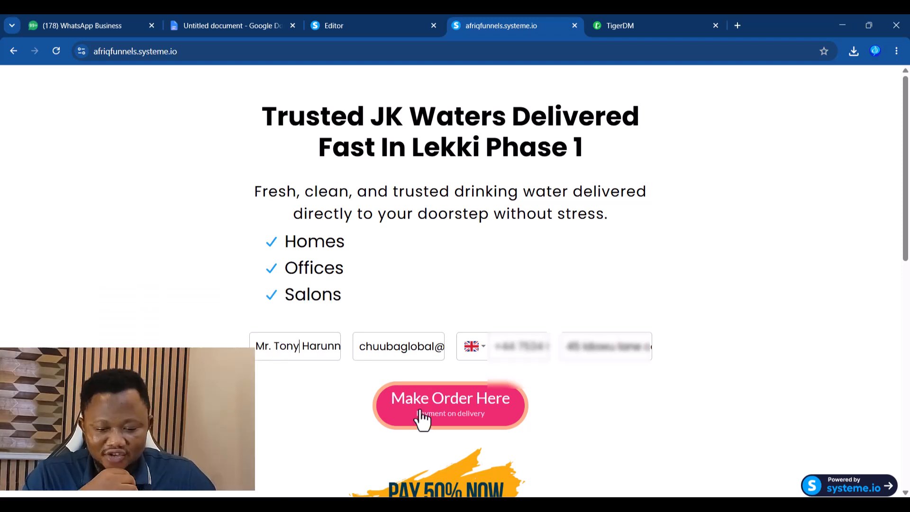
{"action": "left_click", "coordinate": [443, 403]}
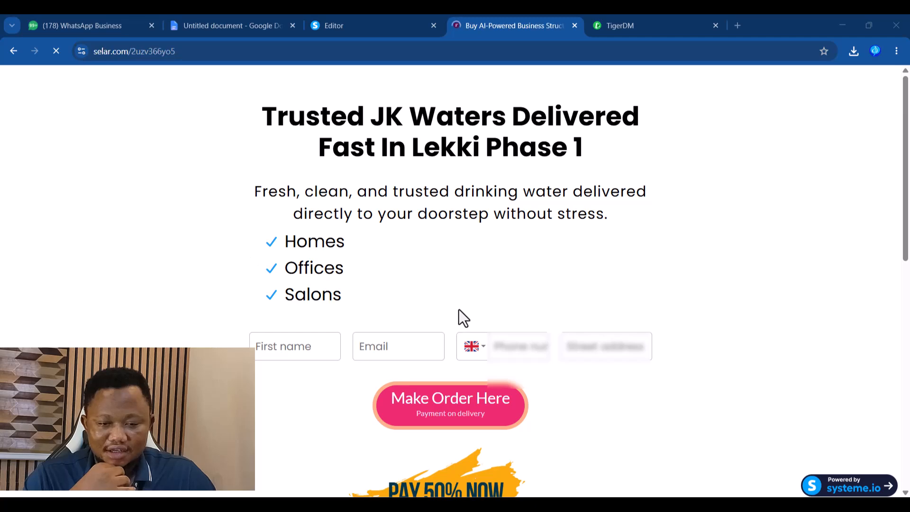
{"action": "left_click", "coordinate": [65, 20]}
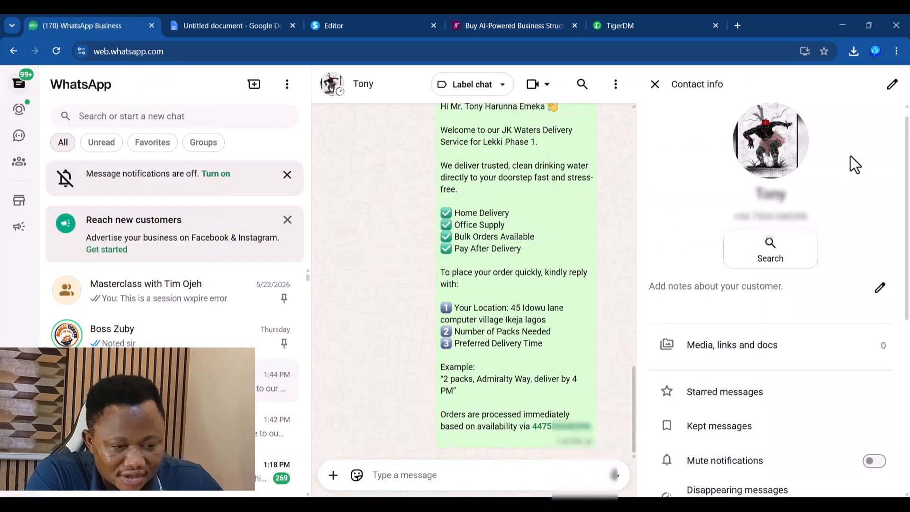
{"action": "left_click", "coordinate": [655, 84]}
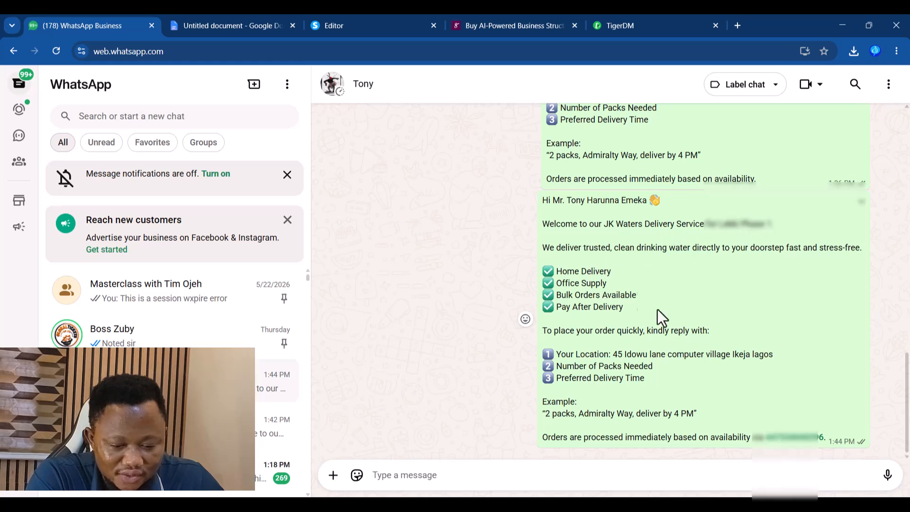
{"action": "left_click_drag", "start_coordinate": [619, 355], "coordinate": [649, 355]}
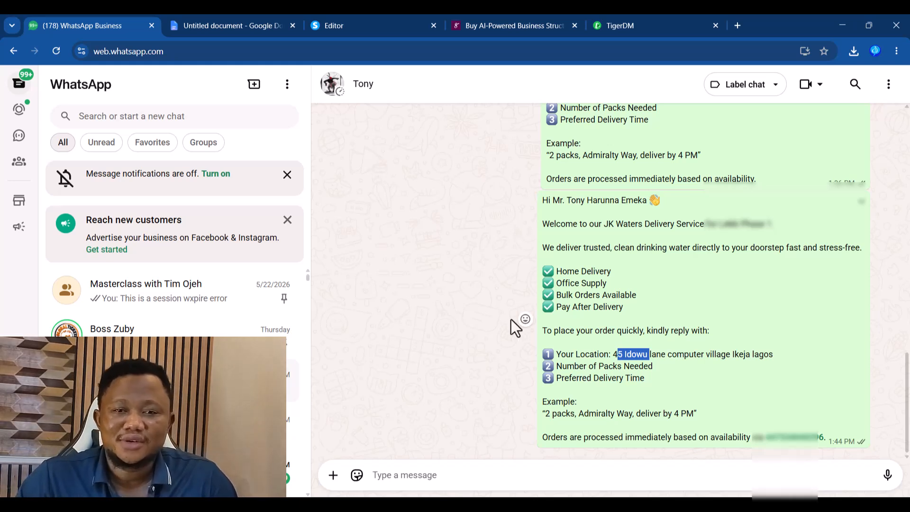
{"action": "left_click", "coordinate": [500, 22]}
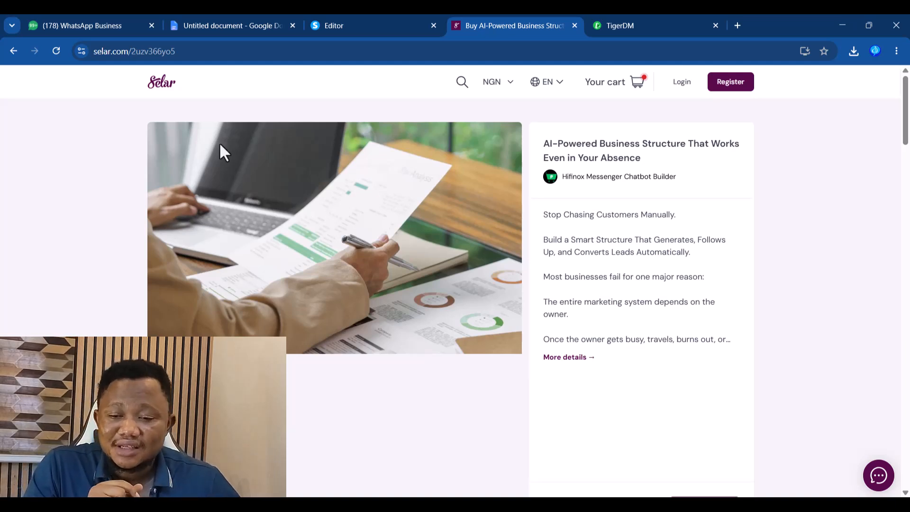
{"action": "left_click", "coordinate": [93, 28]}
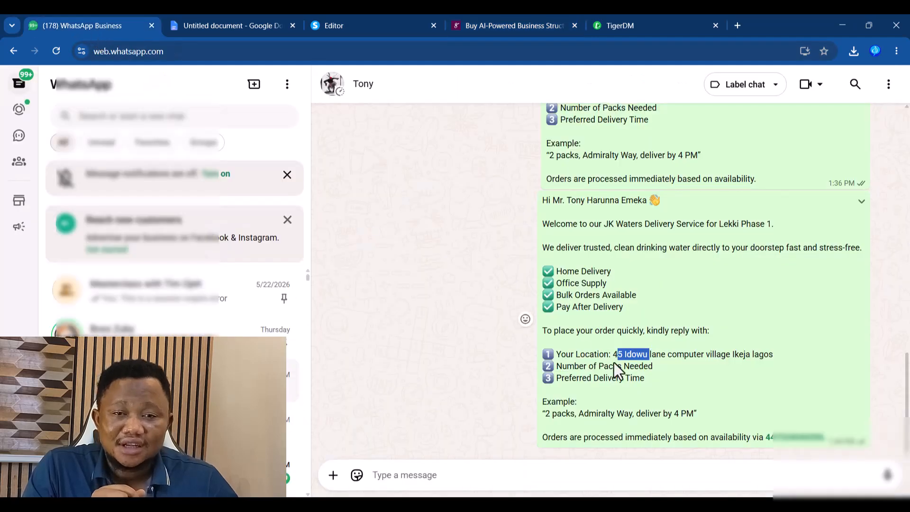